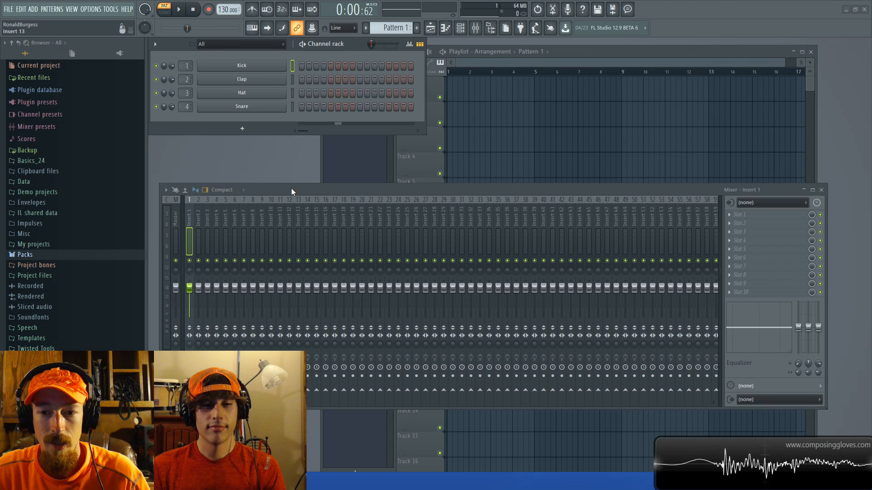
Shift the mixer and channel rack windows slightly within the workspace
mouse_move(290, 188)
mouse_down()
mouse_move(292, 201)
mouse_move(290, 193)
mouse_up()
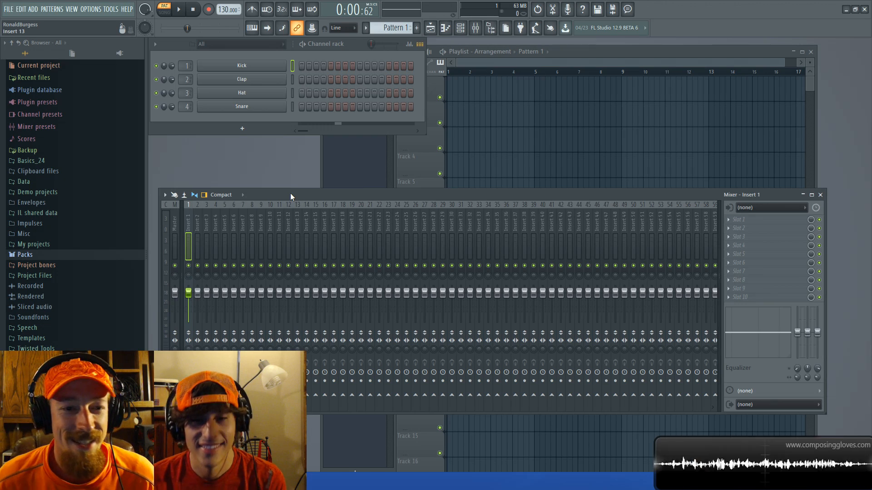
mouse_move(290, 192)
mouse_down()
mouse_move(285, 184)
mouse_move(292, 192)
mouse_up()
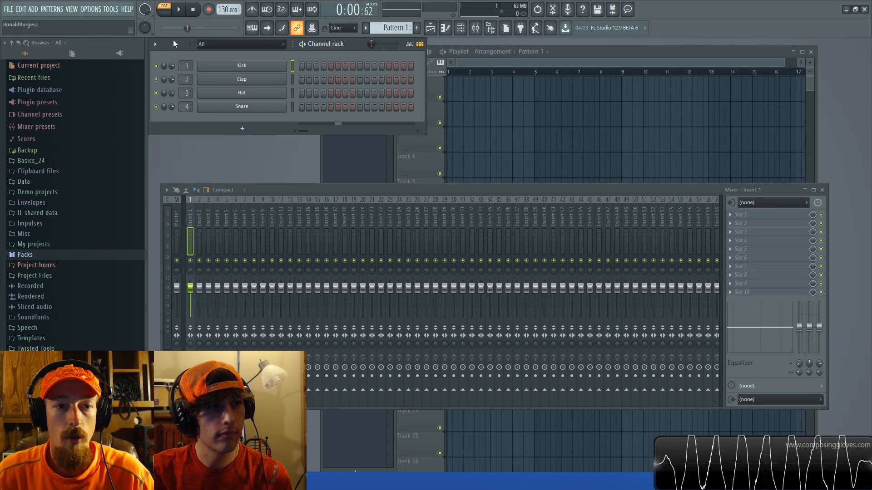
mouse_move(175, 48)
mouse_down()
mouse_move(214, 63)
mouse_move(192, 54)
mouse_up()
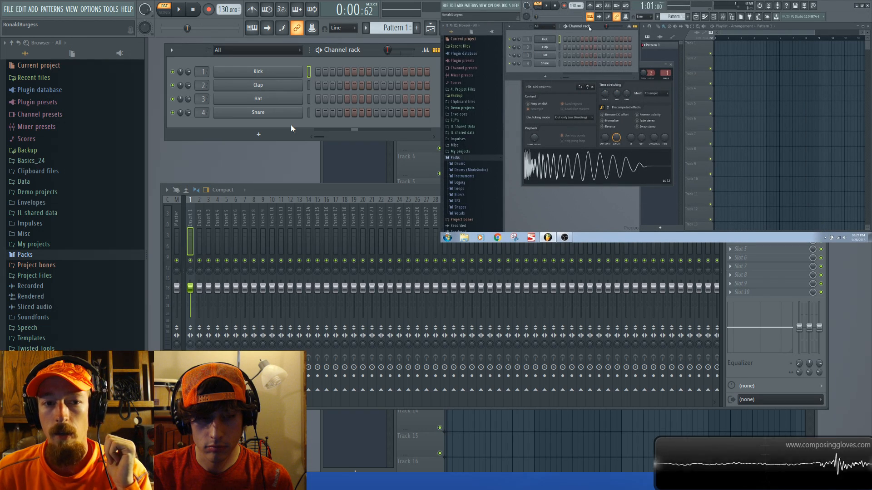
Add a Harmless synthesizer channel below the Snare in the channel rack
click(258, 134)
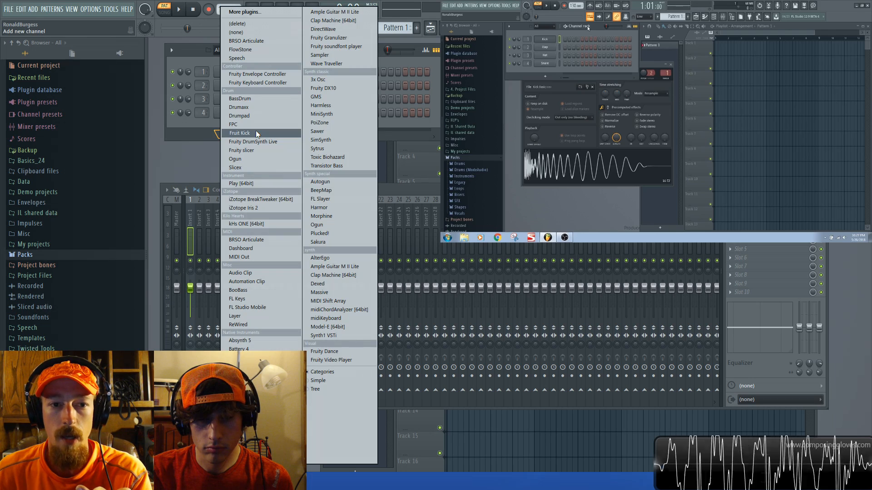
click(213, 135)
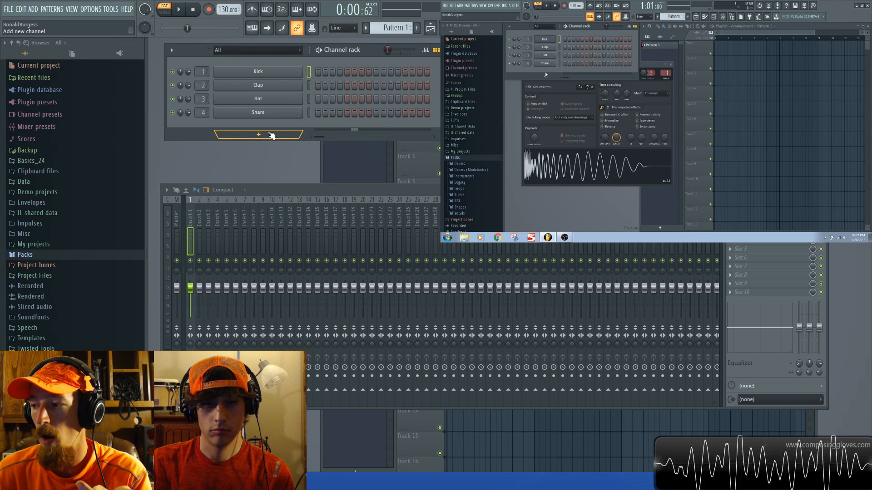
click(270, 134)
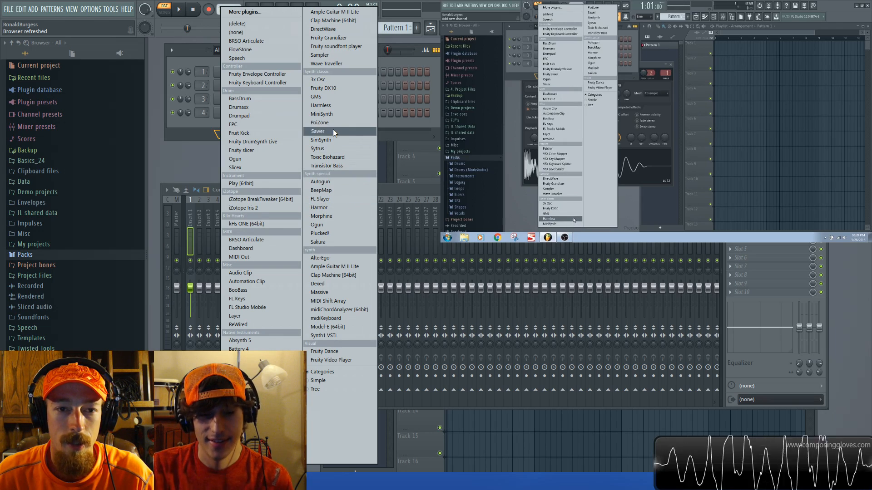
click(354, 105)
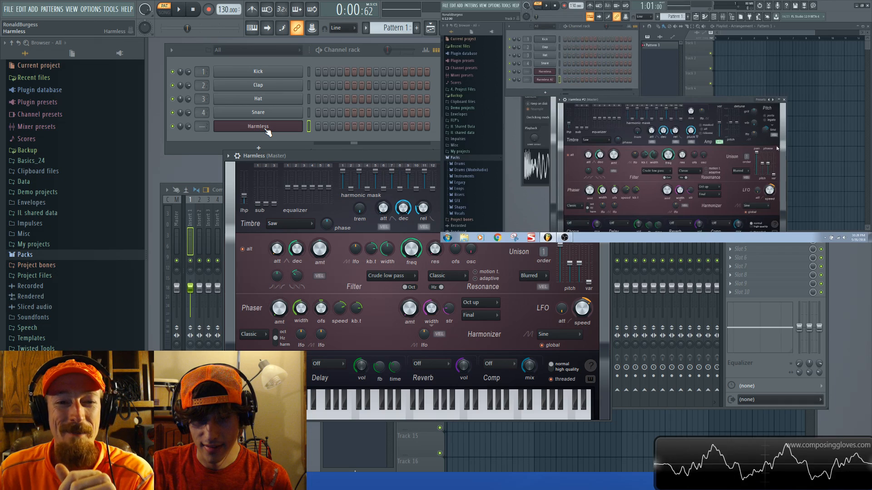
Toggle the Harmless plugin window closed and open repeatedly from its channel in the rack
click(267, 131)
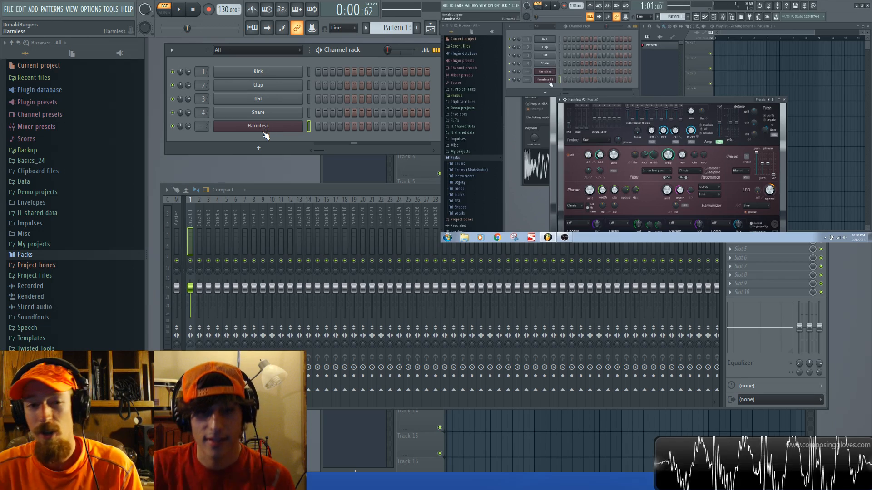
click(260, 131)
click(260, 131)
click(261, 132)
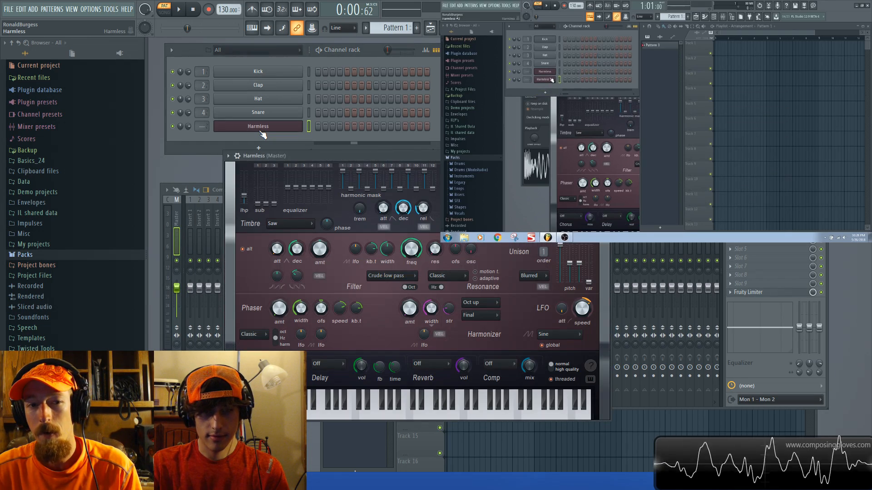
click(261, 131)
click(261, 131)
click(261, 131)
click(261, 131)
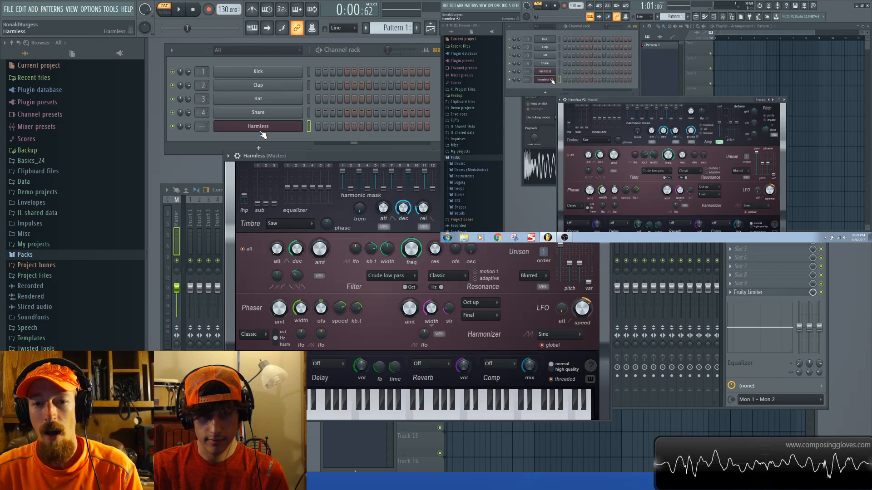
click(261, 132)
click(261, 132)
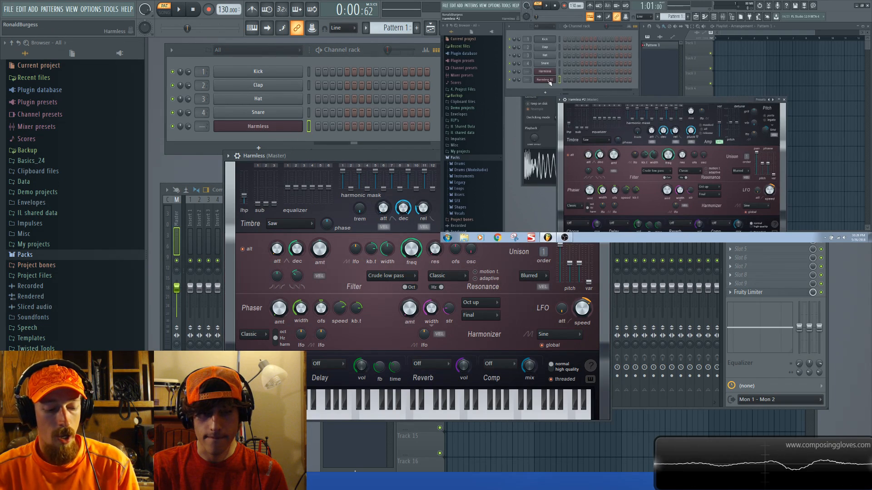
Cycle the focus repeatedly through the open playlist, mixer, channel rack and plugin windows
key(Tab)
key(Tab)
key(Tab)
key(Tab)
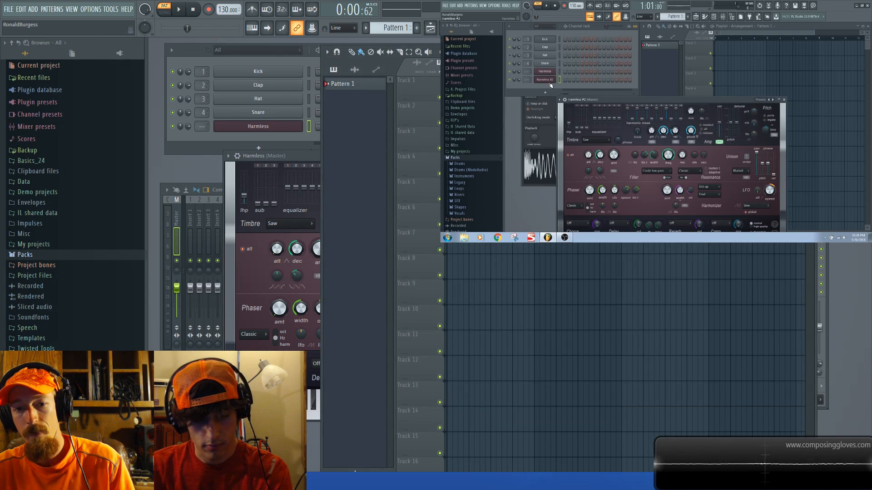
key(Tab)
key(Tab)
key(Tab)
key(Tab)
key(Tab)
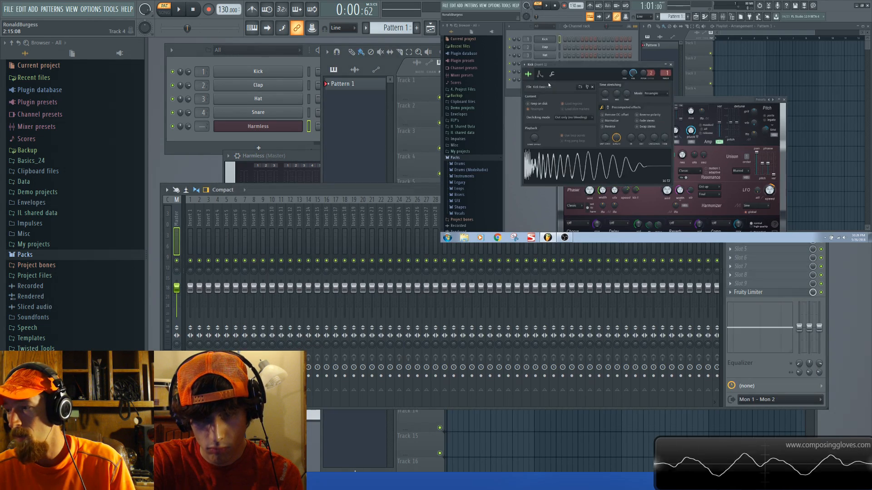
key(Tab)
key(Tab)
key(Tab)
key(Tab)
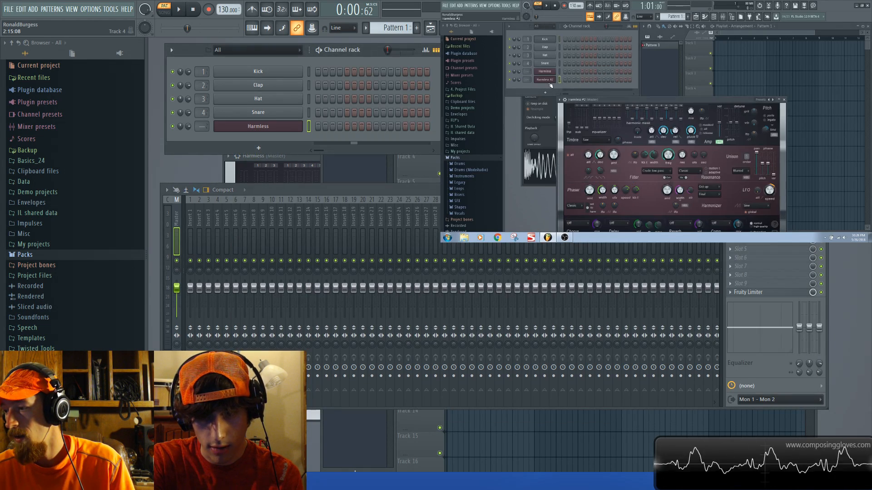
key(Tab)
key(Tab)
key(Tab)
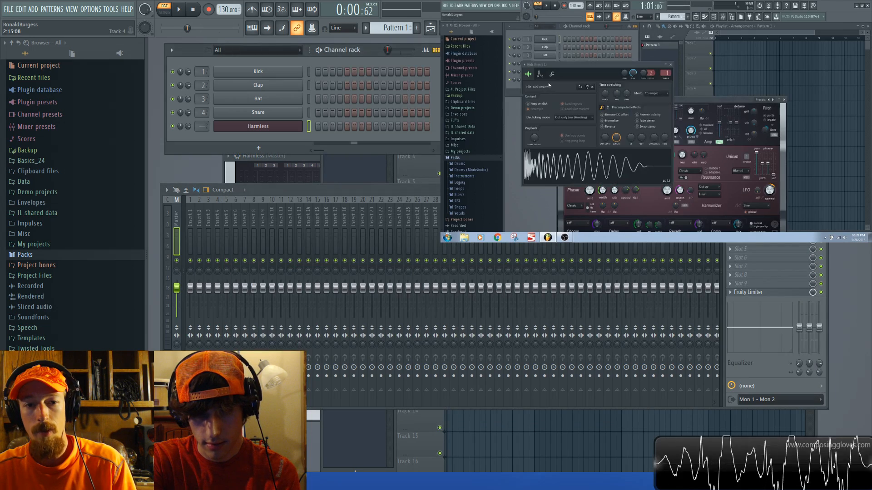
Move the Harmless plugin window away from the channel rack so its channel buttons stay uncovered
drag(456, 156, 564, 105)
click(550, 84)
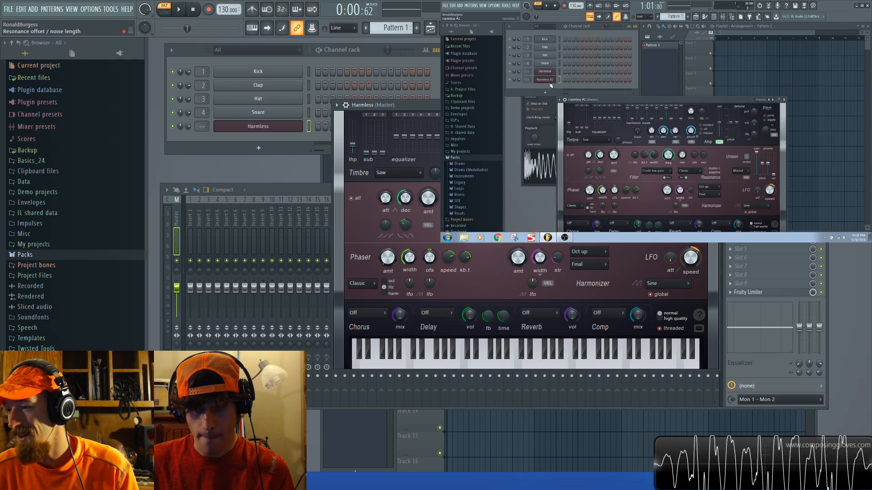
drag(522, 85, 523, 82)
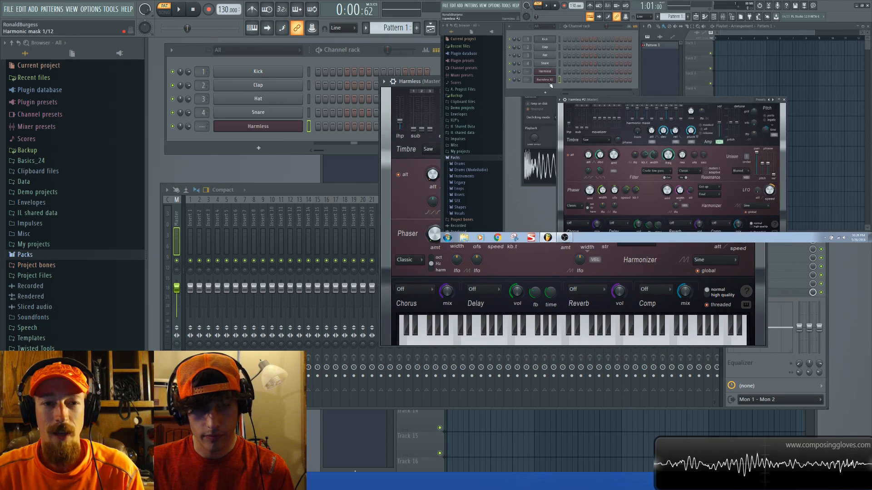
Show and hide the Harmless plugin window, channel rack and playlist, and look at the list of plugins available for a new channel
click(288, 133)
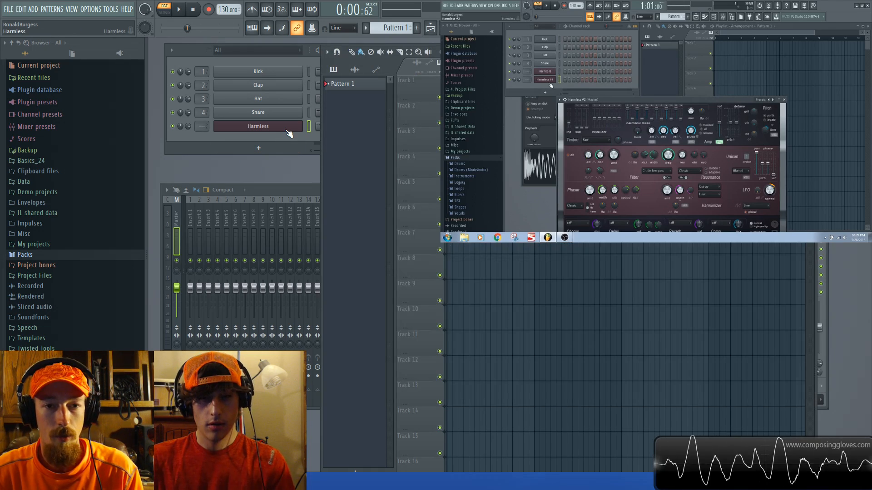
click(219, 126)
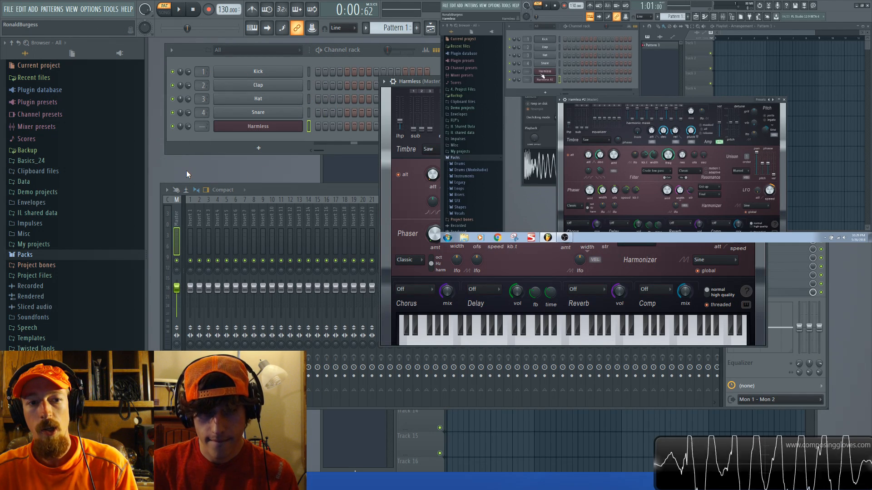
key(F6)
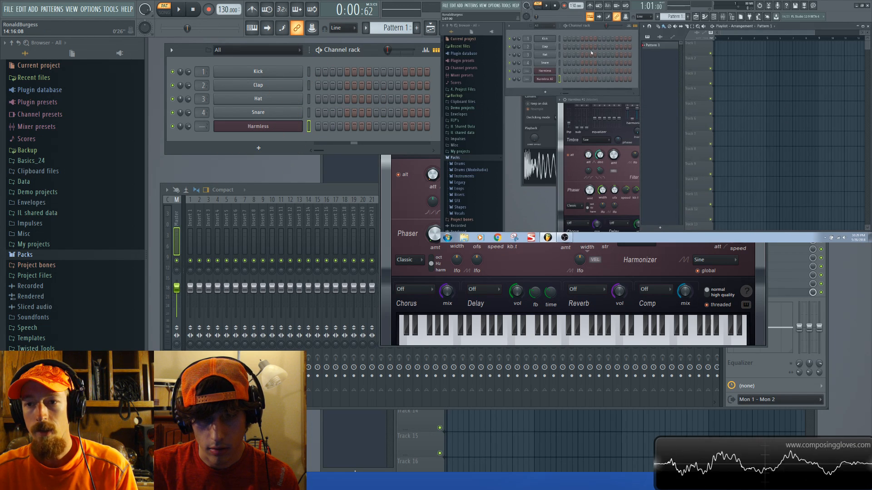
key(F5)
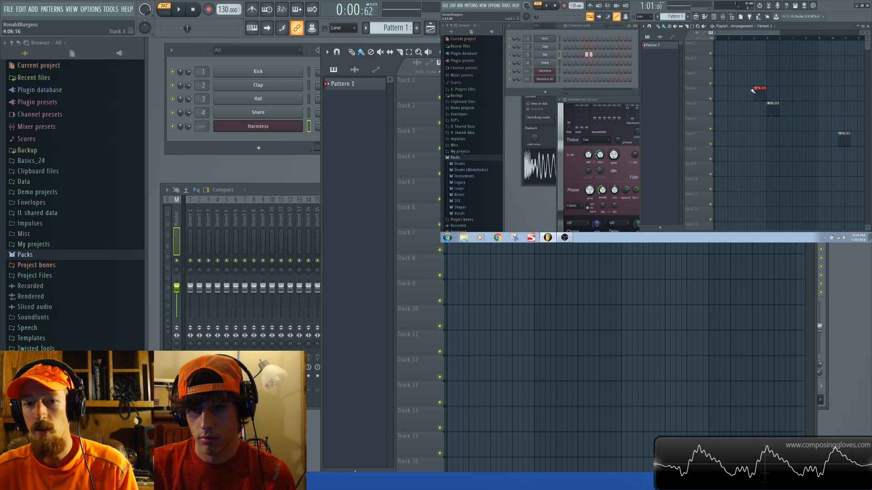
click(267, 171)
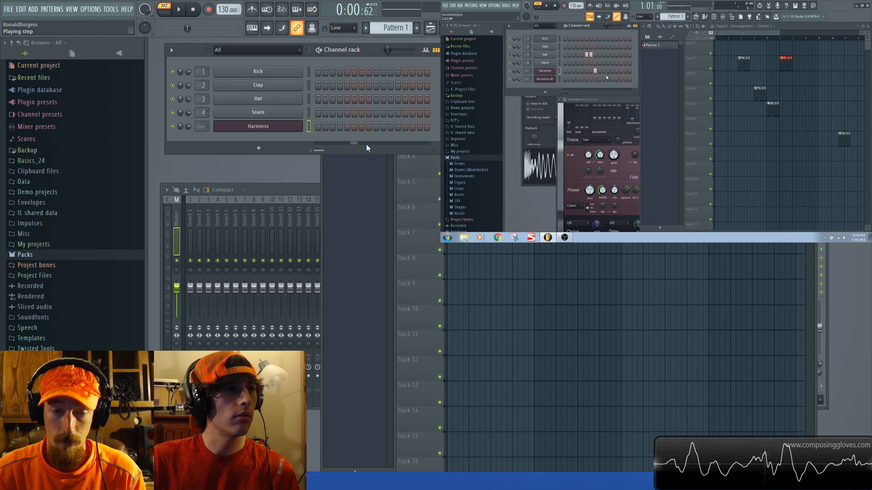
click(267, 127)
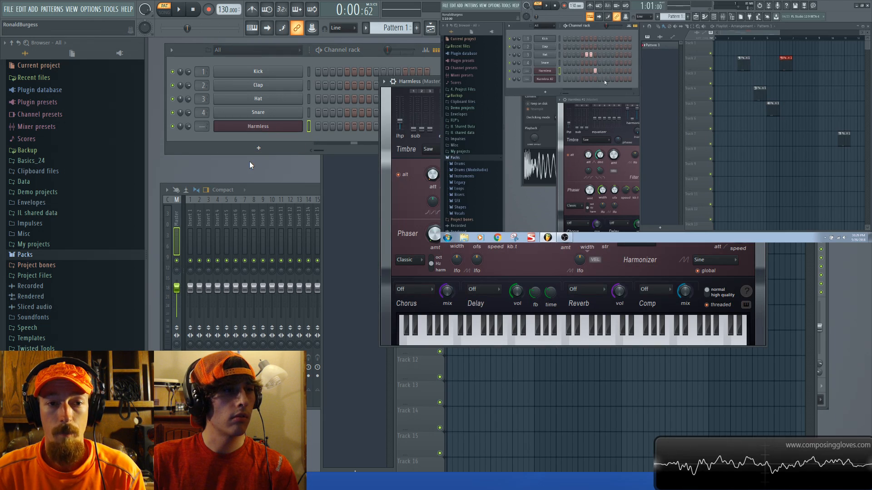
click(262, 139)
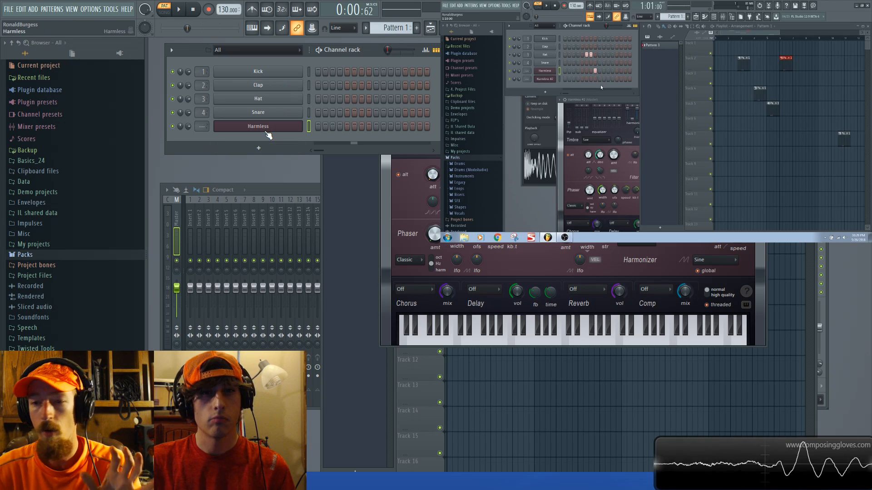
click(259, 148)
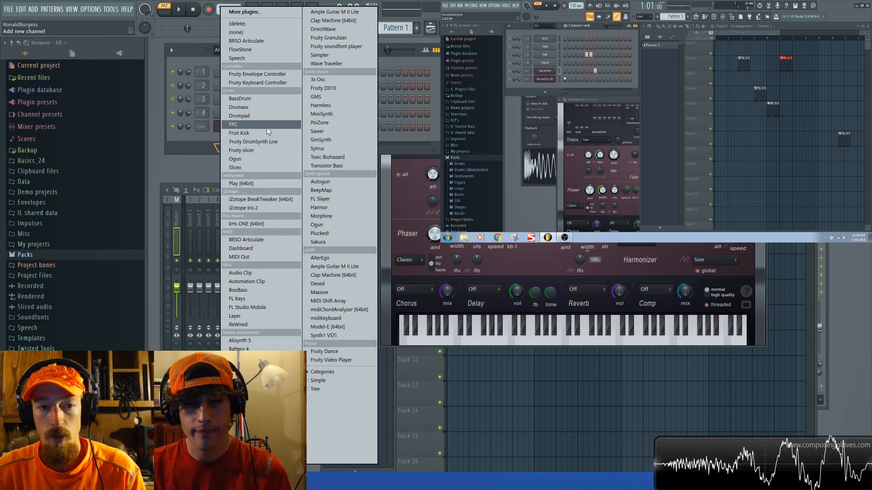
click(175, 147)
click(252, 127)
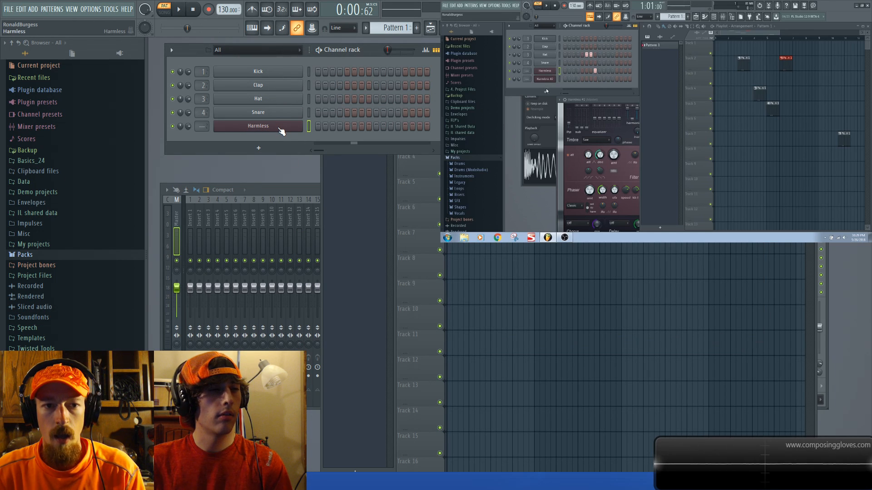
Rename the Harmless channel in the channel rack to "Dope Synth"
key(F2)
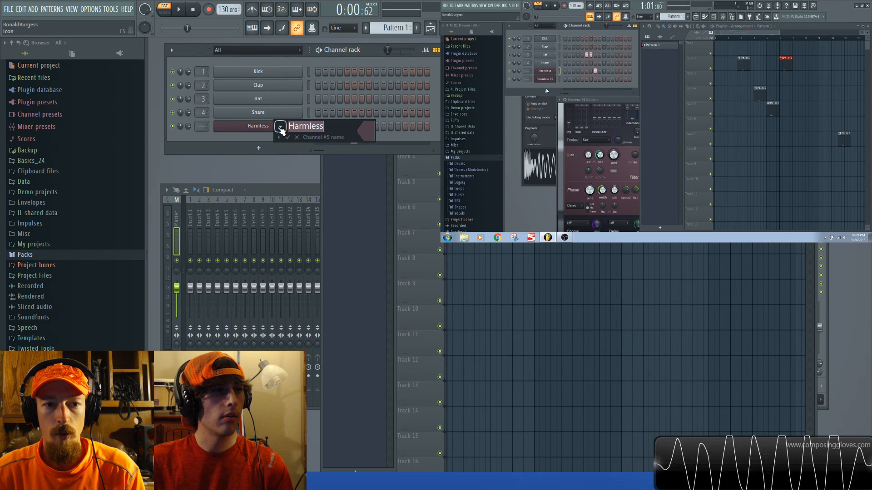
key(Return)
right_click(256, 126)
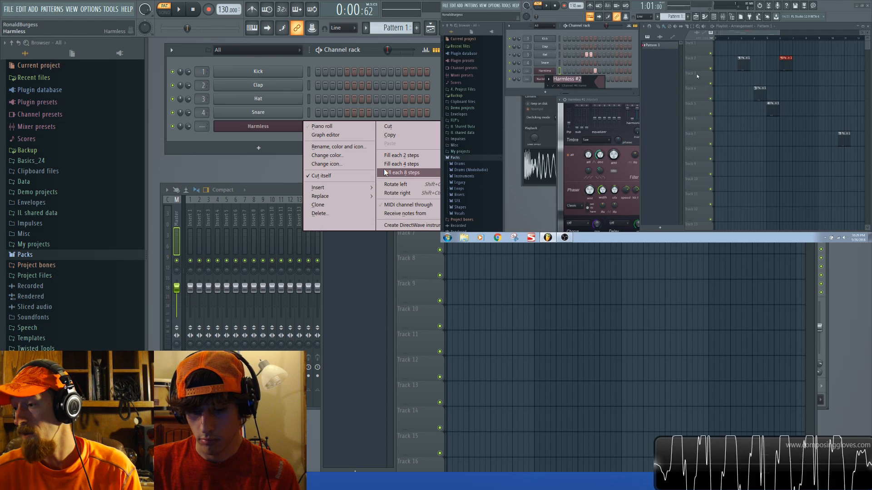
click(249, 180)
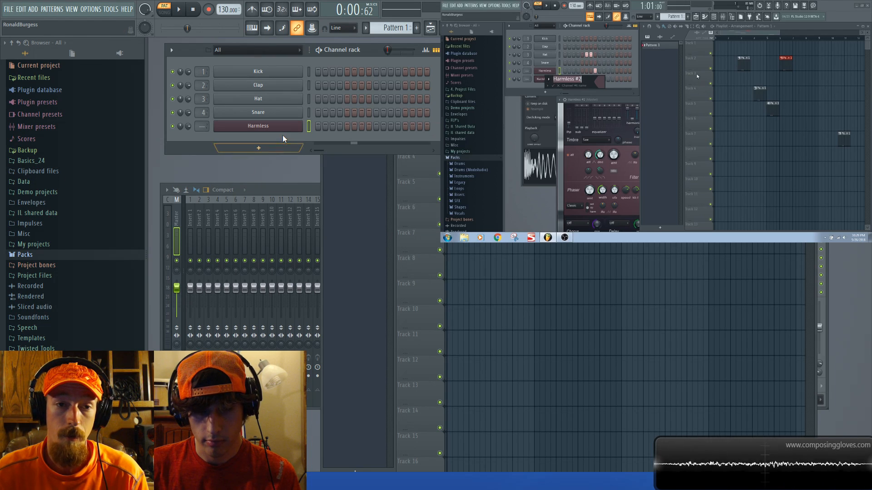
key(F2)
text(Dope Synth)
key(Return)
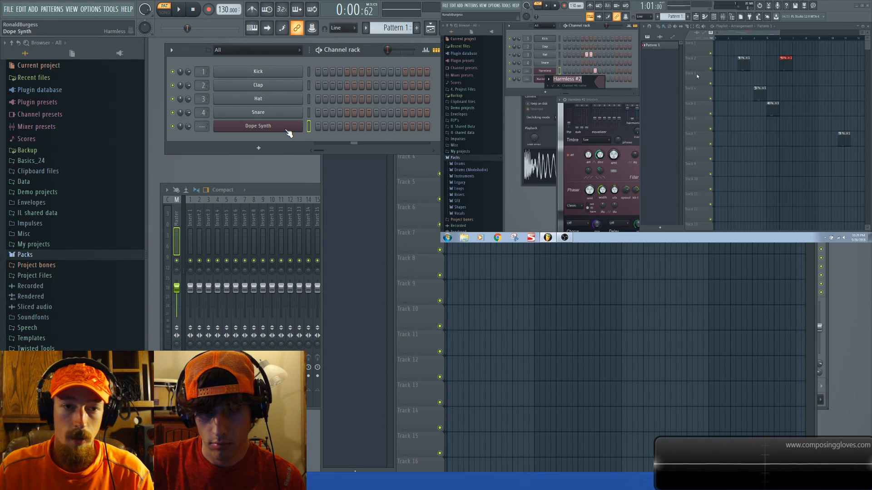
Open the Dope Synth channel's plugin window and move it closer to the channel rack
click(289, 133)
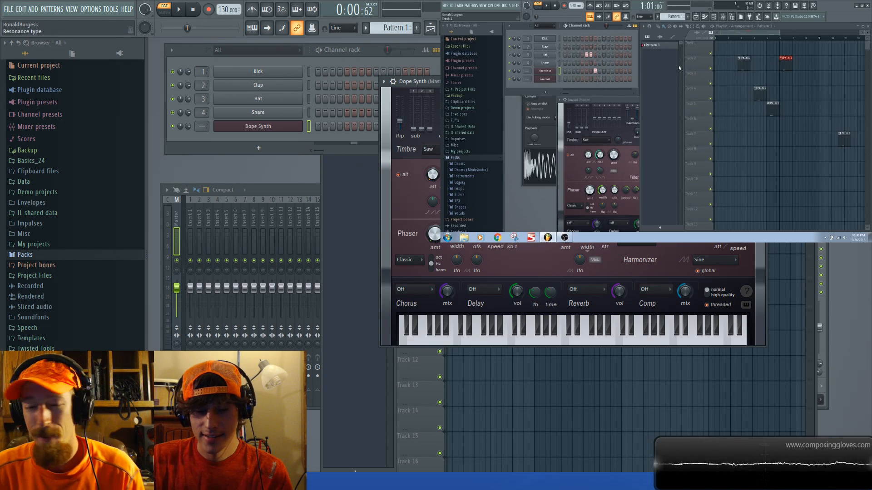
drag(536, 82, 499, 87)
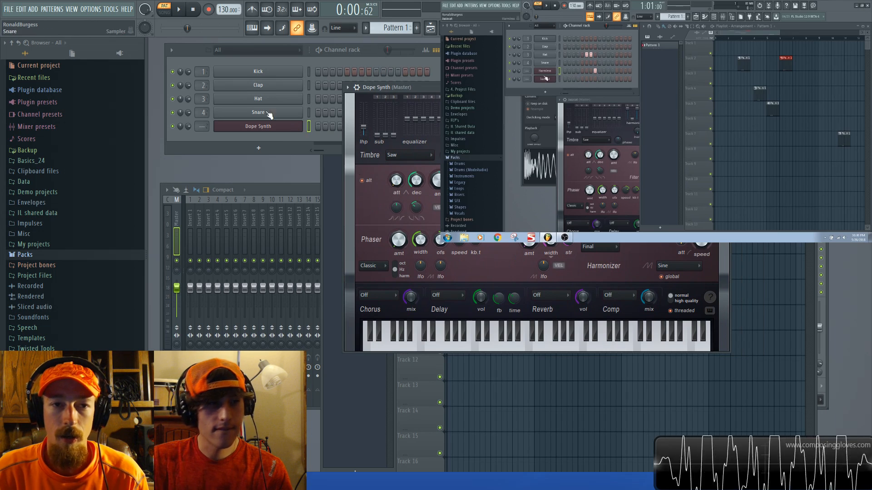
Turn on typing keyboard to piano keyboard input and play a D5 note on the Dope Synth channel
click(256, 31)
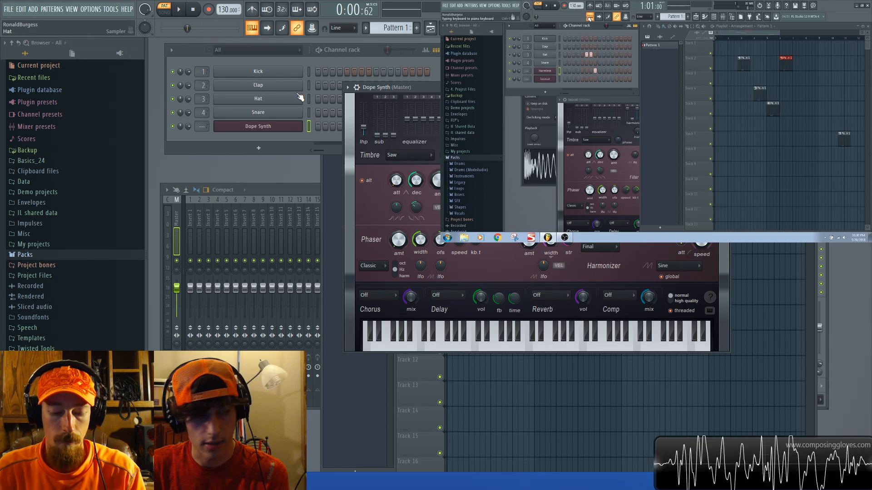
key(x)
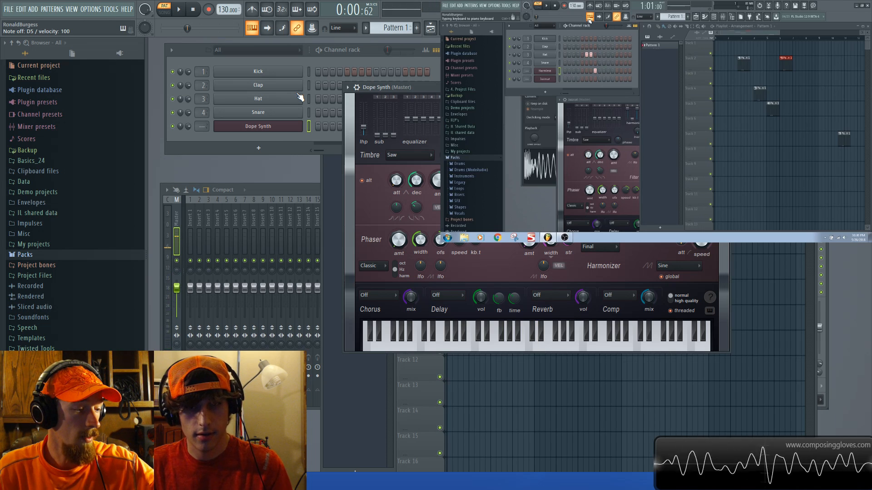
drag(635, 87, 616, 102)
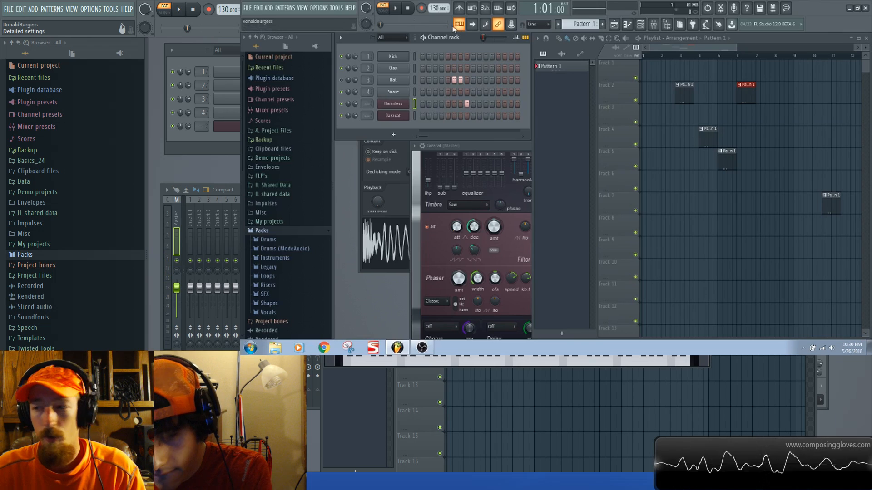
Open and dismiss the project info settings, and toggle the Jazzcat channel's plugin window from the channel rack
key(F11)
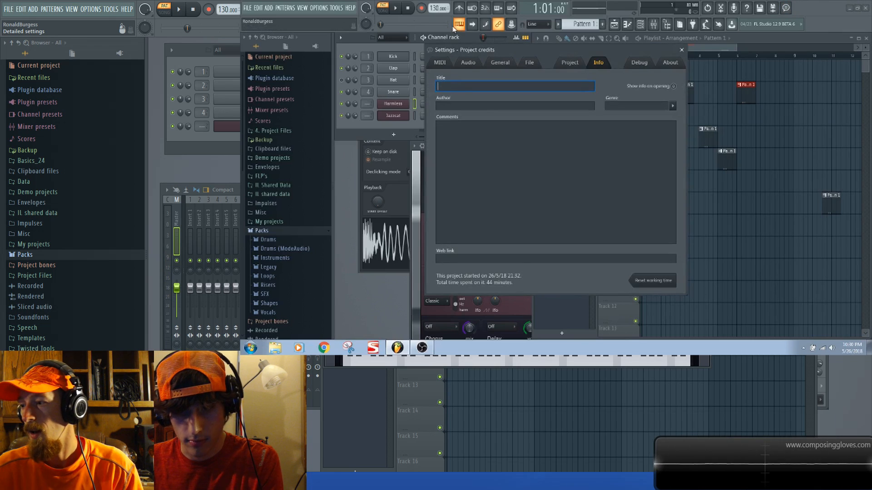
click(682, 50)
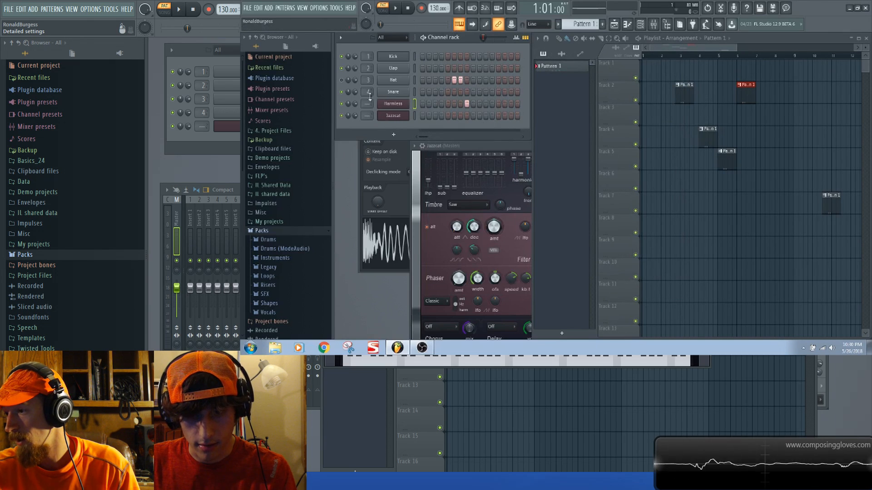
click(390, 116)
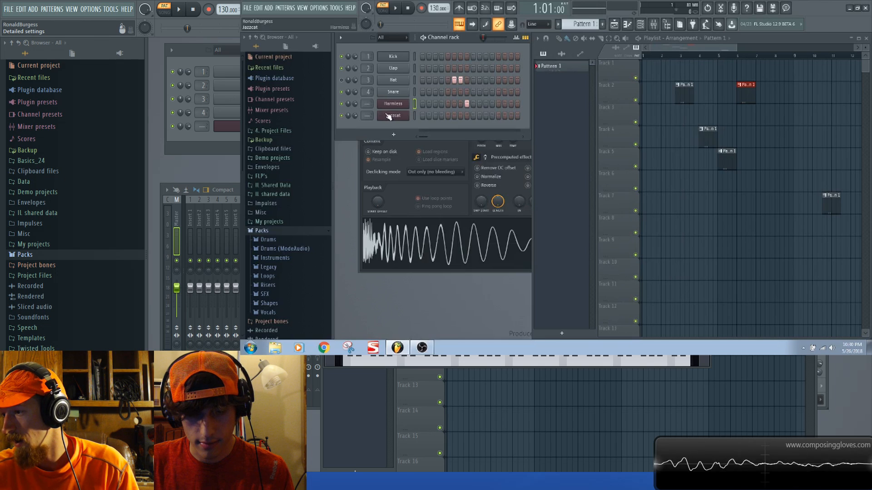
click(389, 116)
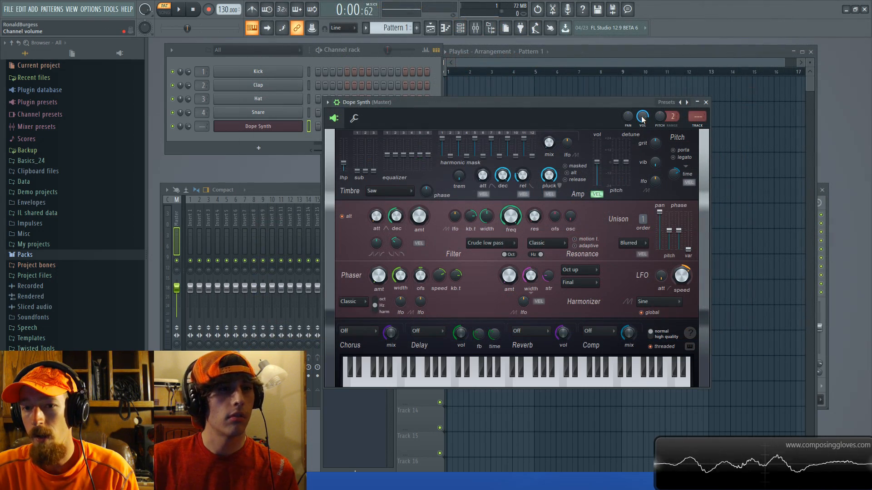
drag(643, 120, 642, 155)
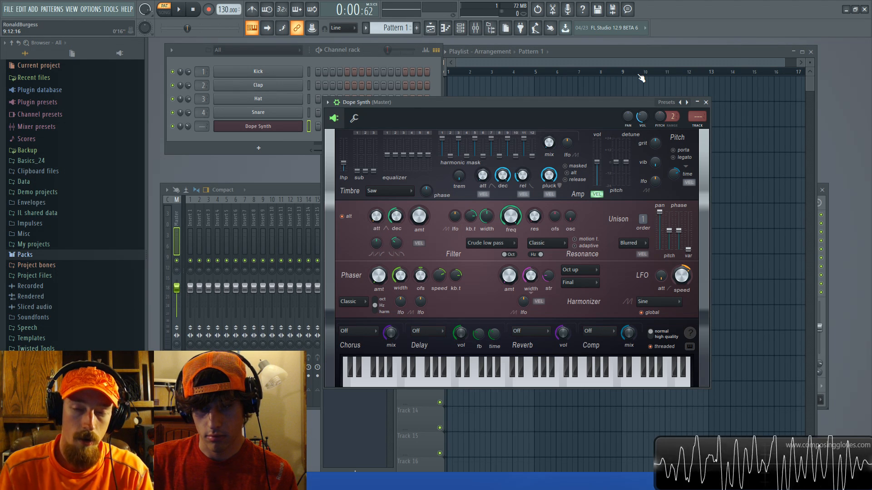
key(c)
key(v)
key(w)
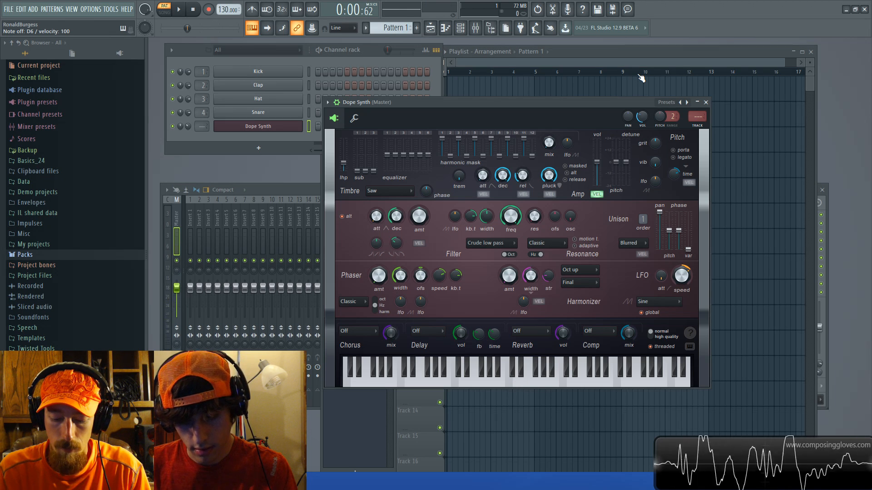
key(z)
key(x)
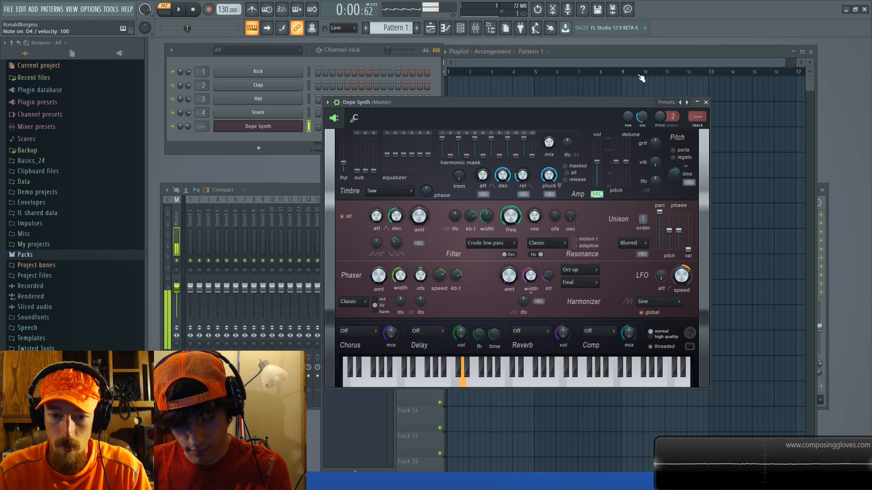
key(c)
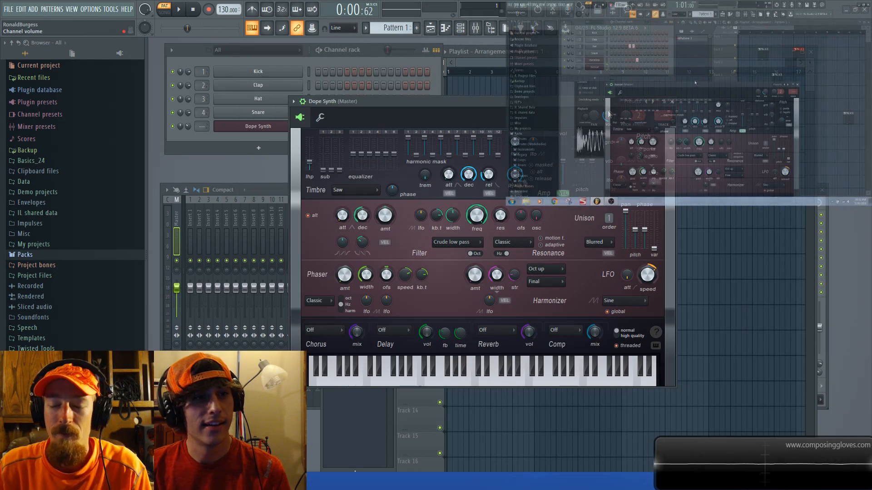
Sweep the Dope Synth's filter frequency down and back up, and close its plugin window
drag(479, 222, 482, 214)
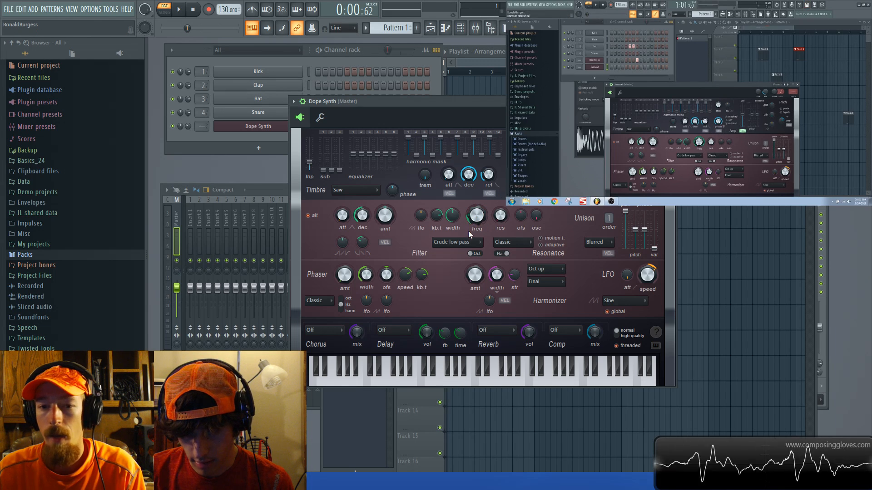
drag(474, 217, 474, 218)
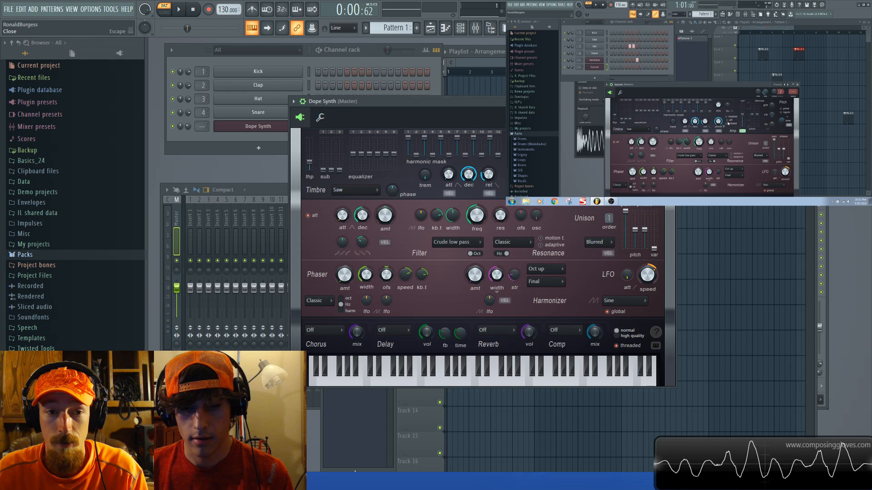
click(671, 101)
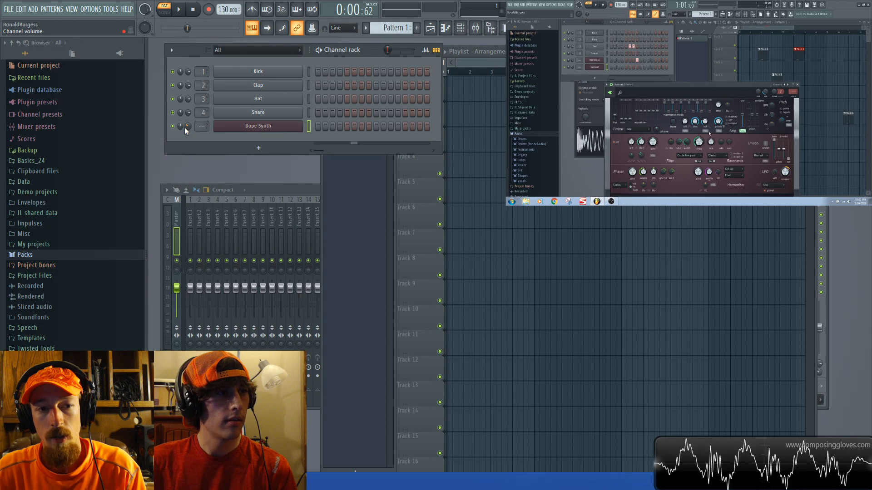
Adjust the Dope Synth channel's panning and volume directly in the channel rack
mouse_move(178, 126)
mouse_down()
mouse_move(178, 145)
mouse_move(178, 126)
mouse_up()
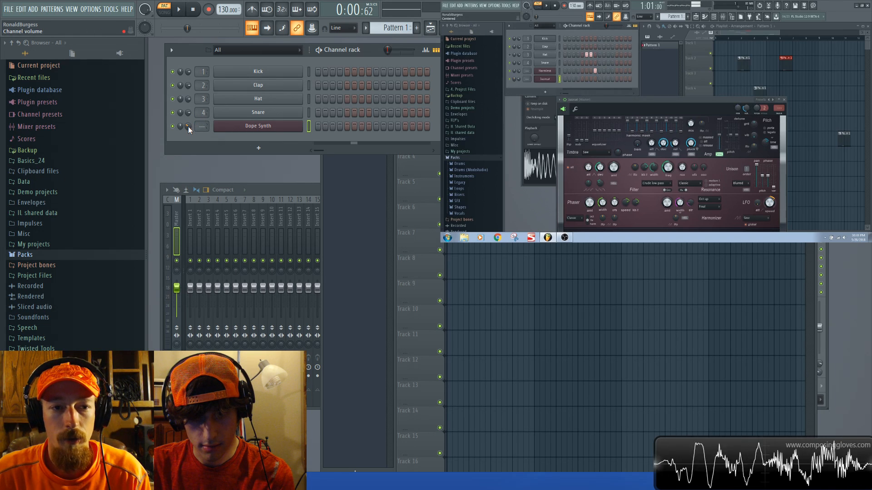
drag(187, 126, 188, 150)
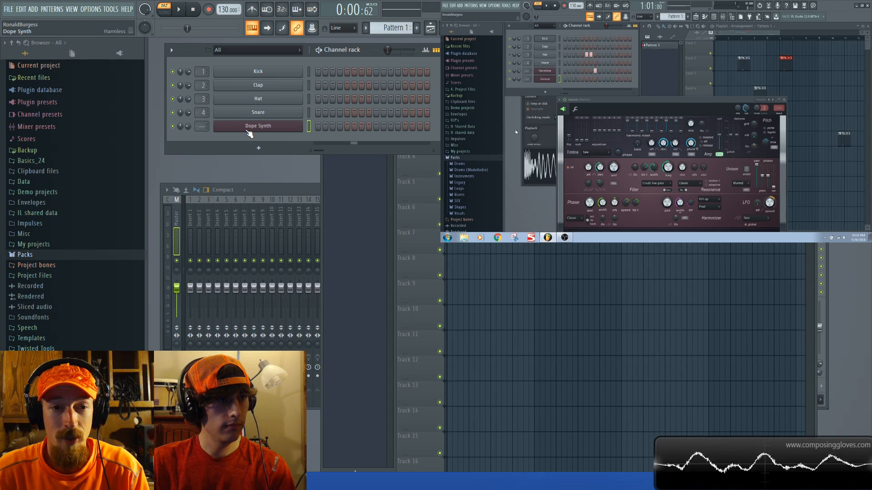
Reopen the Dope Synth plugin window, view its miscellaneous functions page, return to the synth page and close the window
click(241, 126)
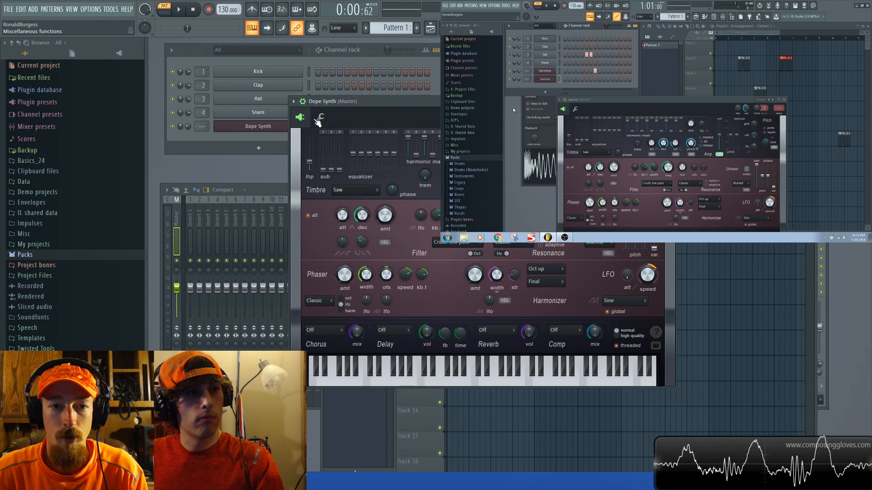
click(320, 119)
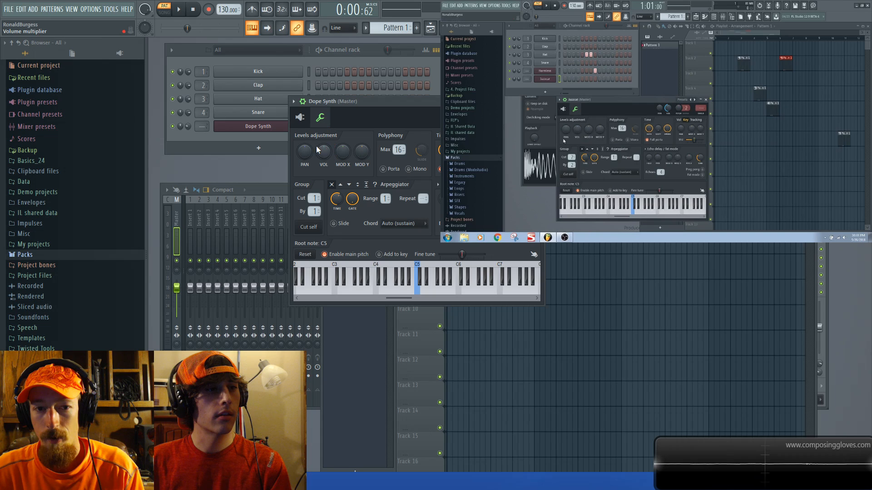
click(300, 117)
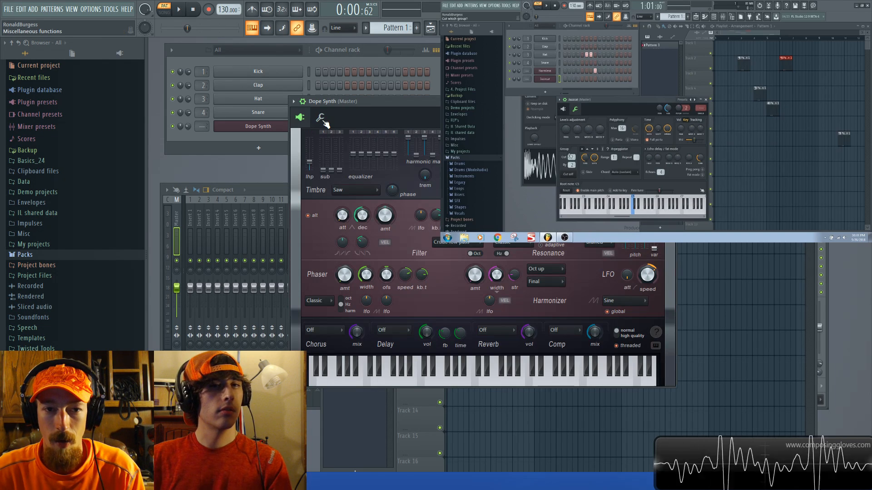
click(272, 126)
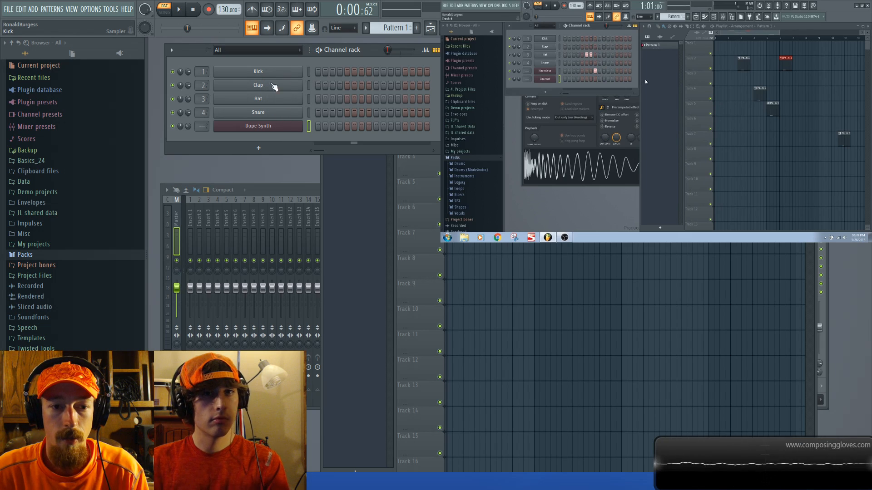
Replace the Kick channel's sample with FPC 7 Kick from the Kicks folder of the Drums packs in the browser
click(299, 190)
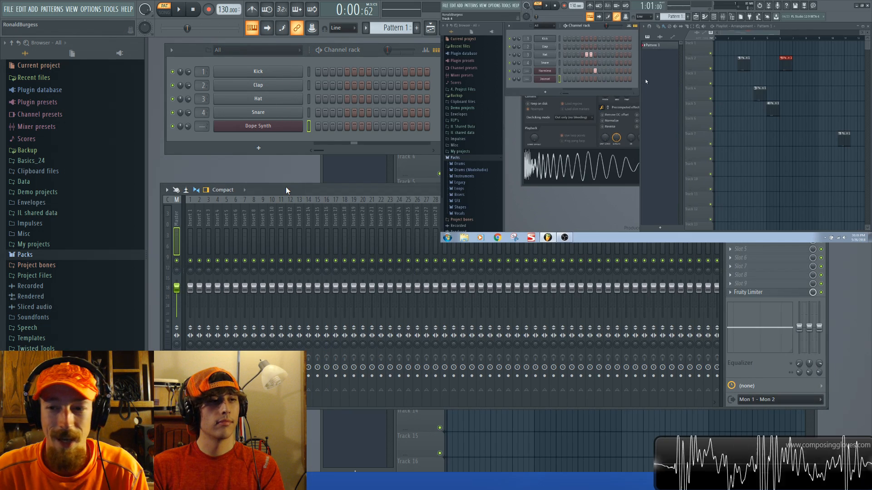
click(28, 256)
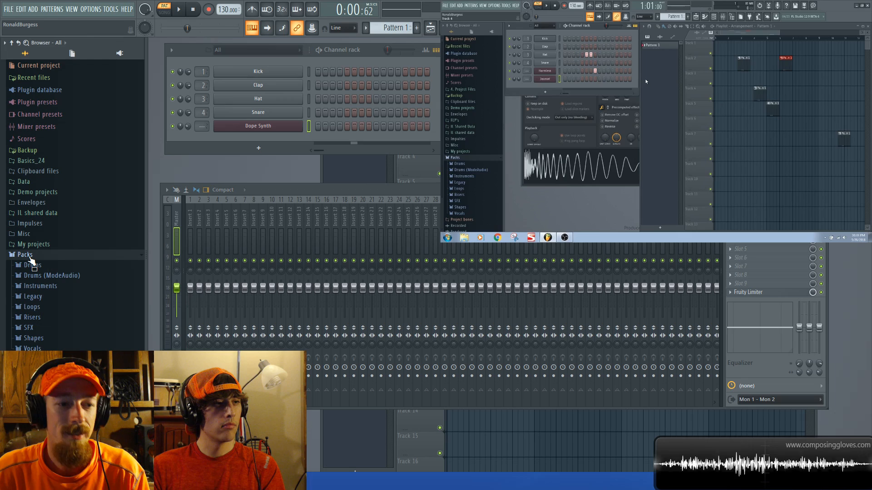
click(72, 267)
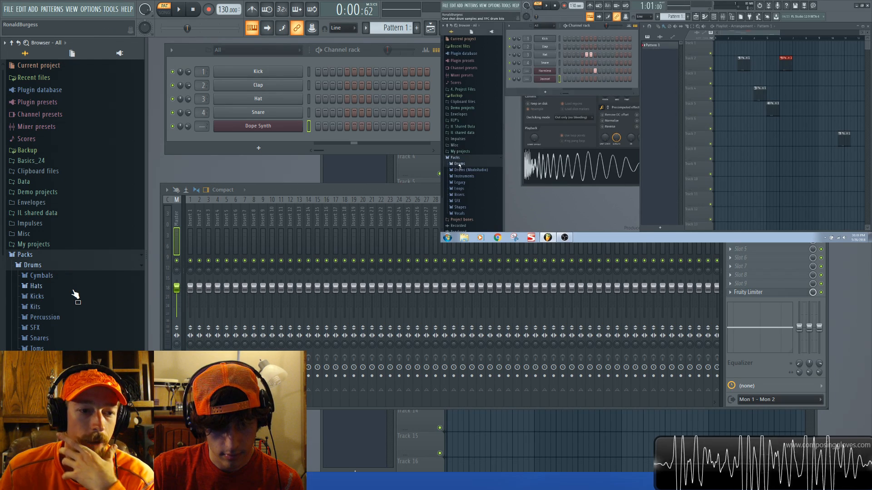
click(50, 296)
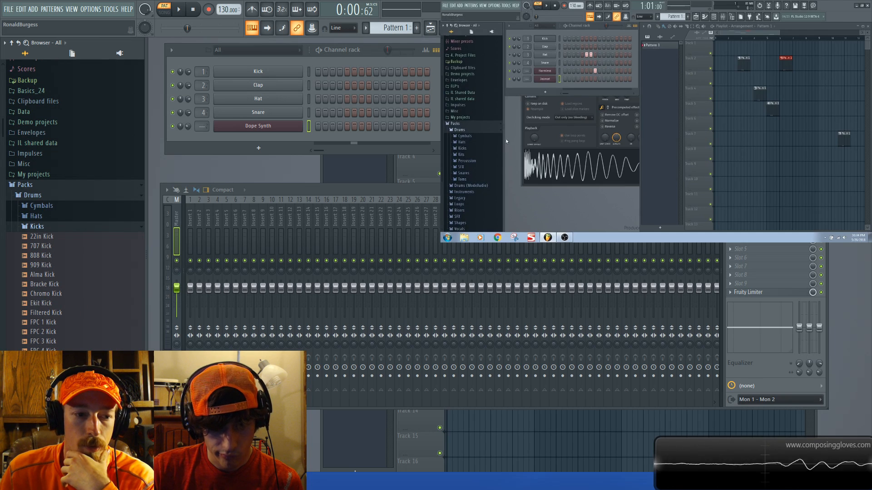
drag(43, 380, 247, 72)
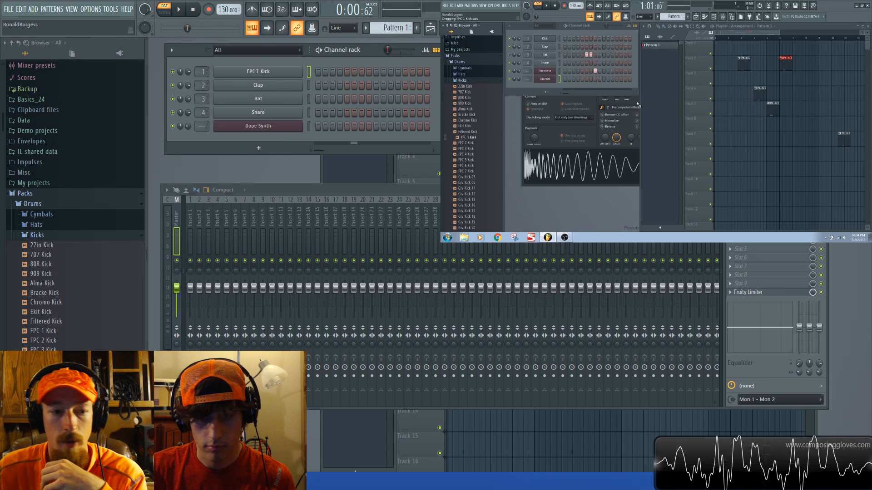
drag(44, 388, 262, 73)
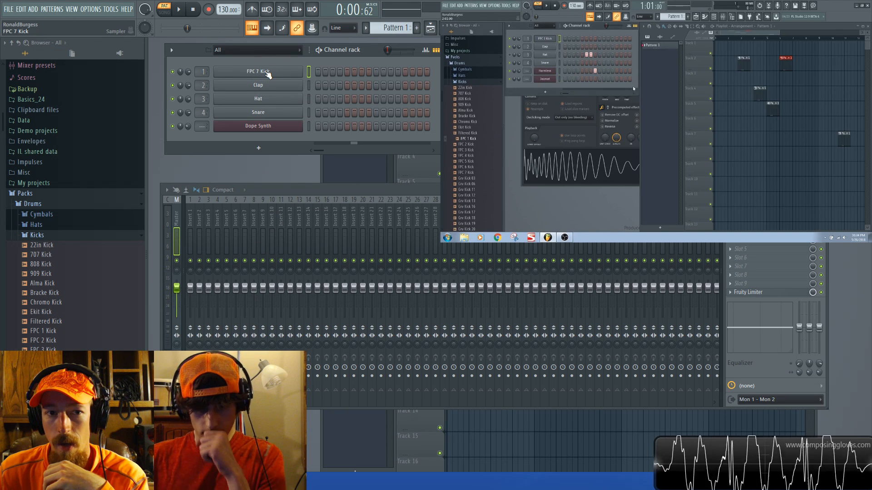
Open the FPC 7 Kick channel's sampler window, preview the sample from its waveform and close the window
click(267, 74)
click(261, 75)
click(260, 76)
drag(286, 109, 299, 97)
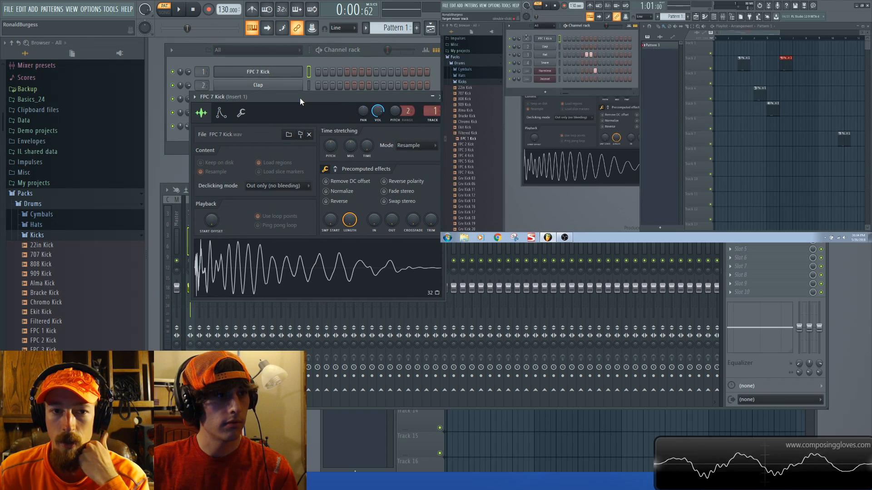
click(304, 279)
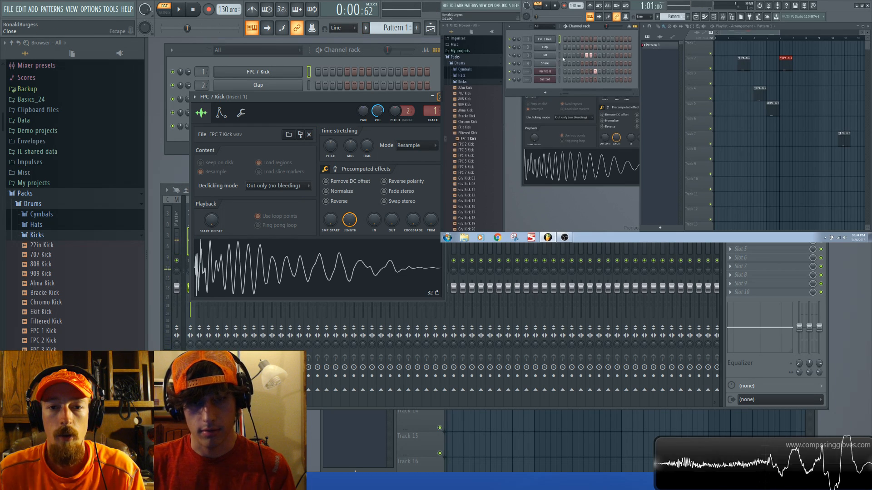
click(440, 97)
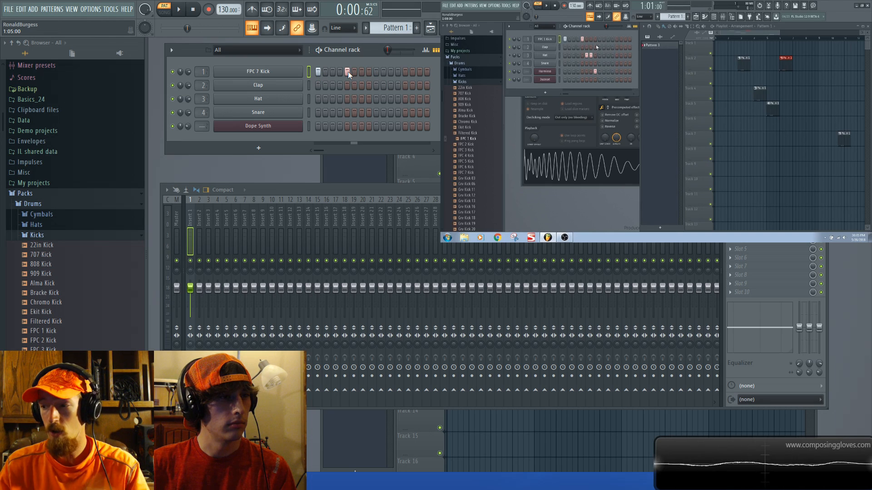
Open and close the FPC 7 Kick sampler window, and open the FPC 1 Kick sampler window in the second project
click(252, 73)
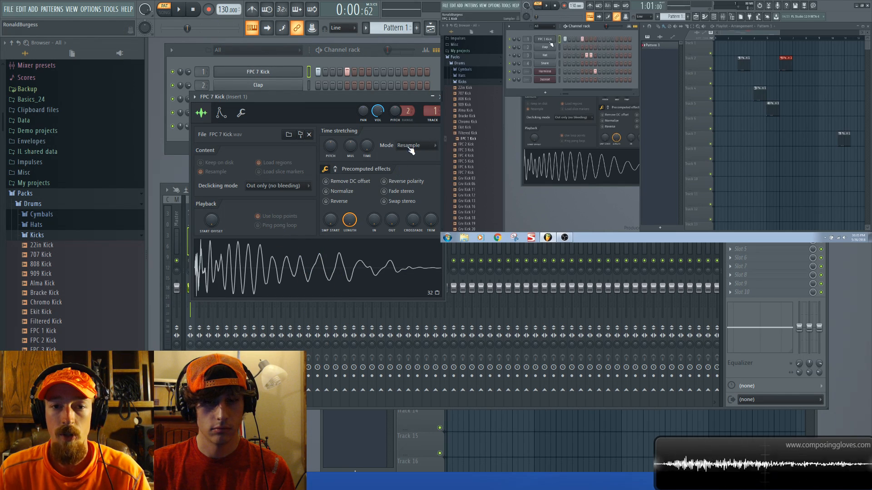
click(439, 97)
click(554, 42)
Play and stop the kick pattern several times, and close the FPC 1 Kick sampler window
key(space)
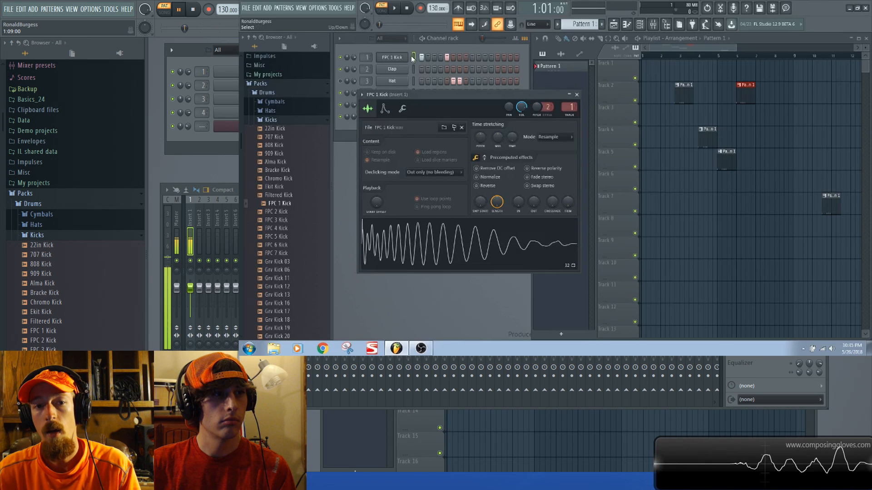
key(space)
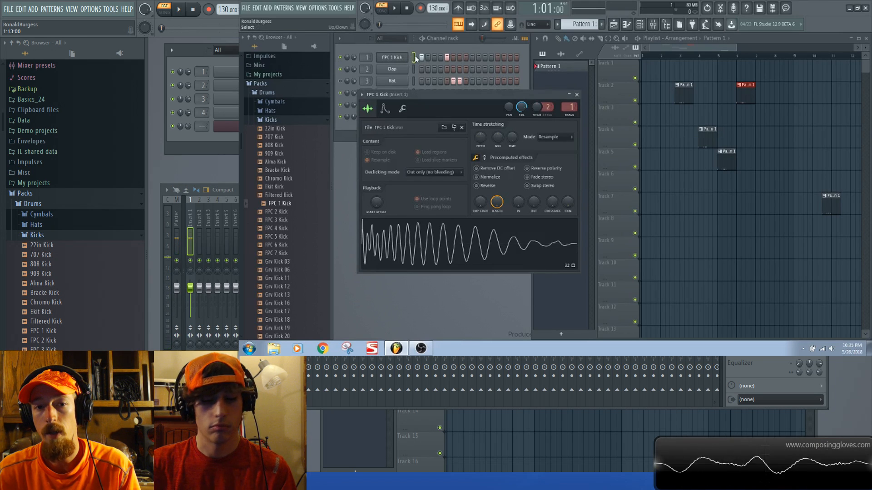
key(space)
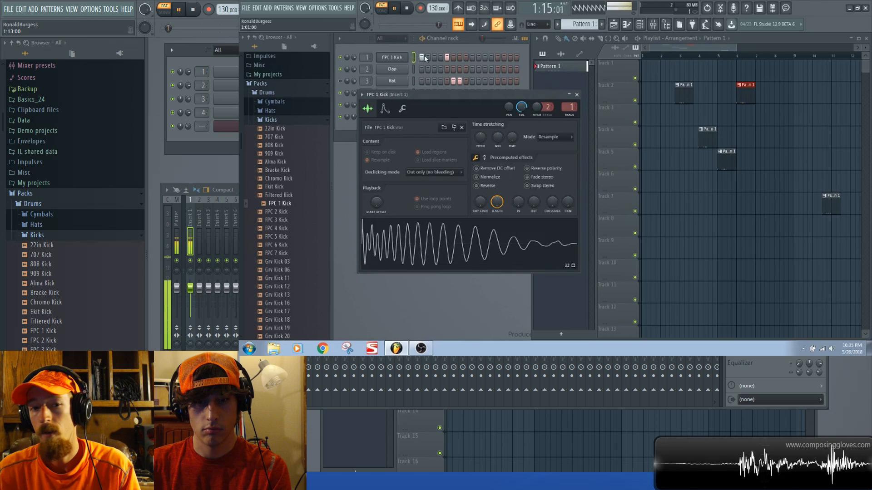
key(space)
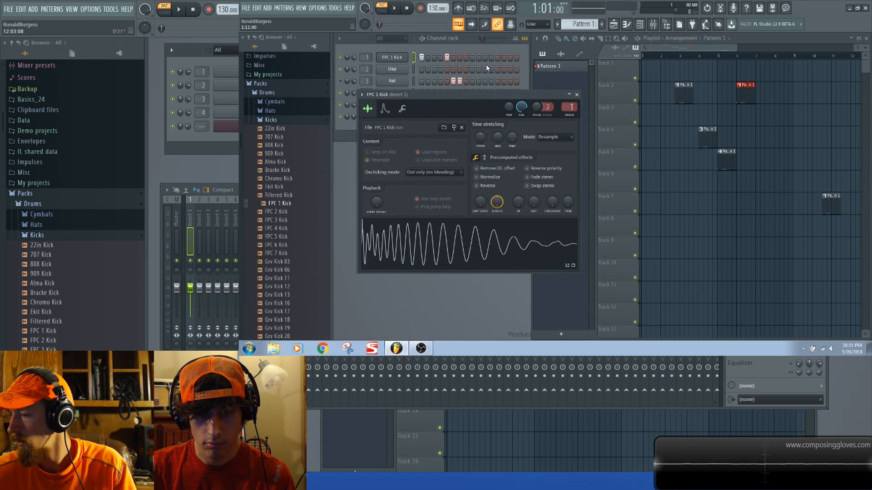
key(x)
key(x)
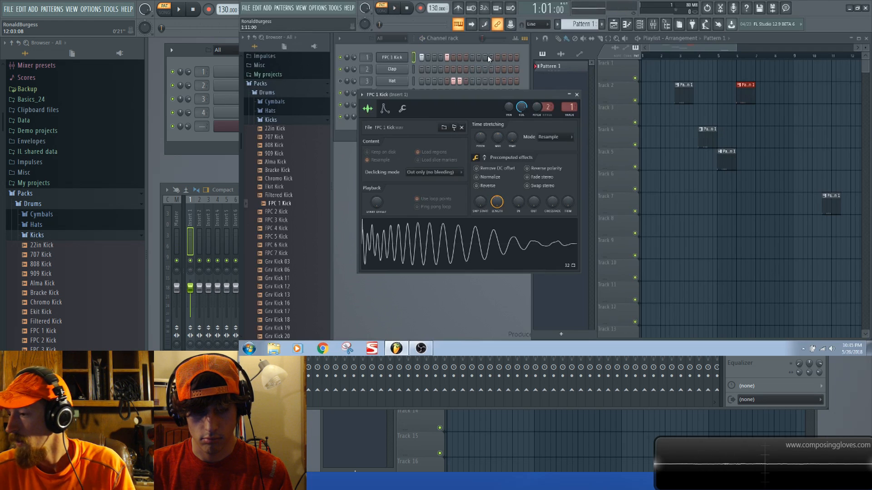
key(space)
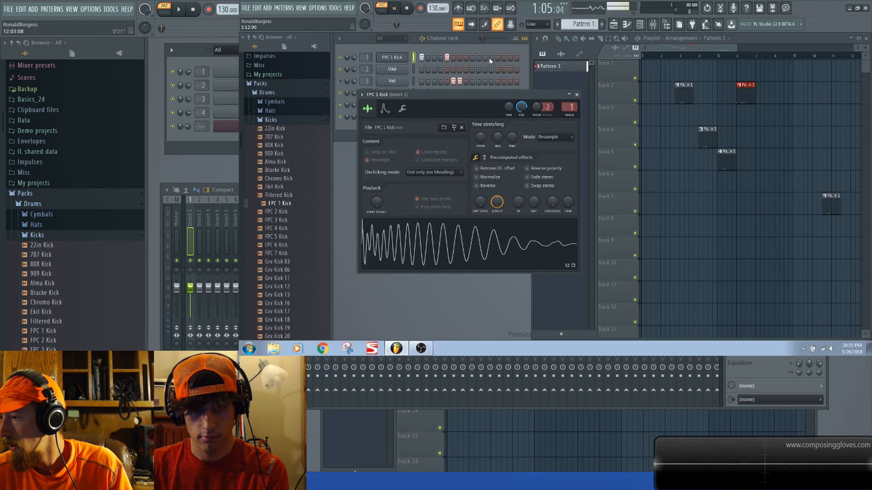
key(space)
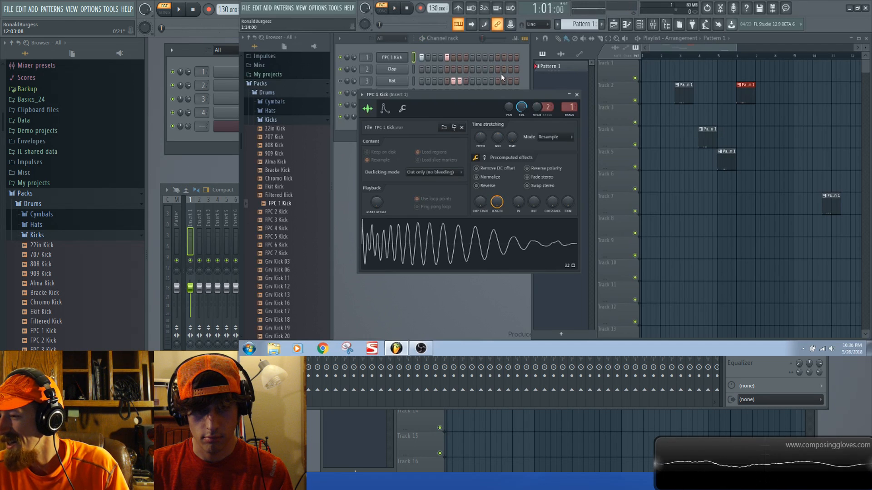
click(577, 95)
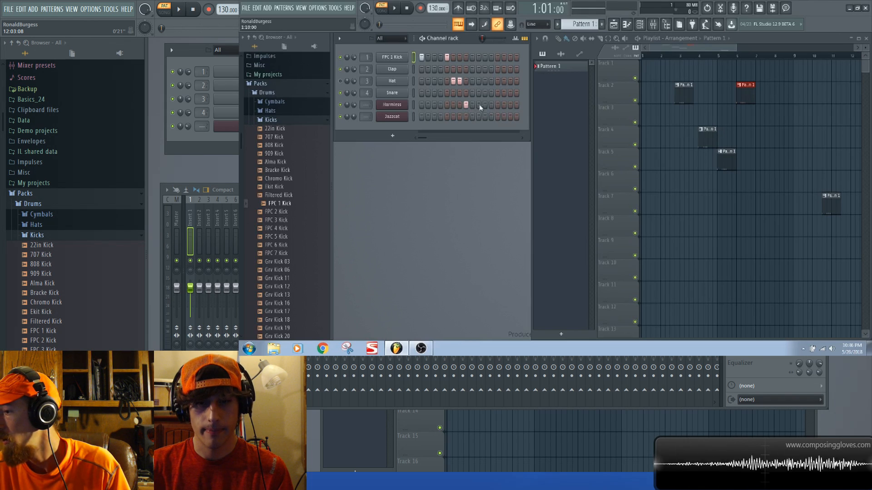
Clear all the steps from the FPC 7 Kick channel
click(465, 105)
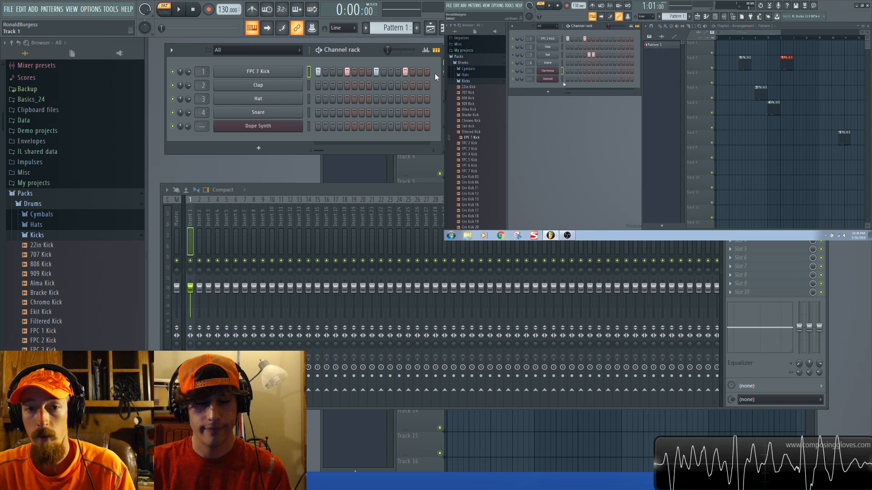
right_click(405, 71)
right_click(376, 71)
right_click(347, 71)
right_click(318, 72)
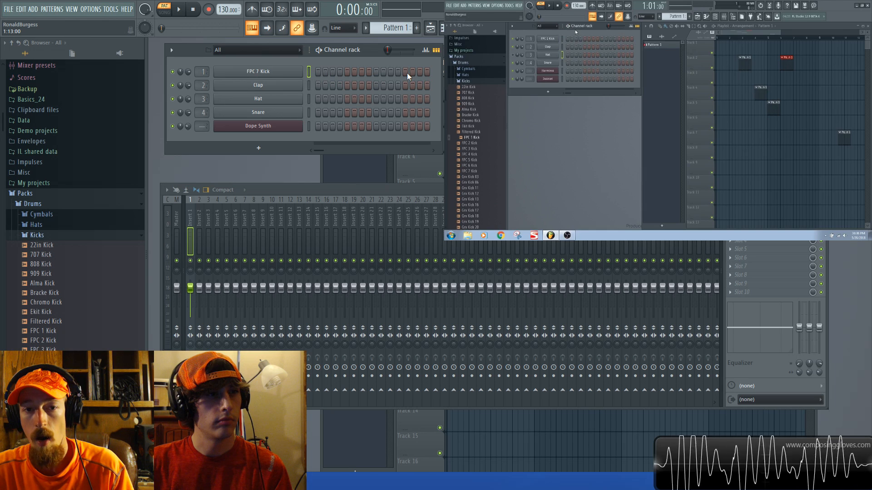
Place kick steps by hand, fill the FPC 7 Kick channel on each 4 steps, and play and stop the pattern
click(376, 72)
click(346, 72)
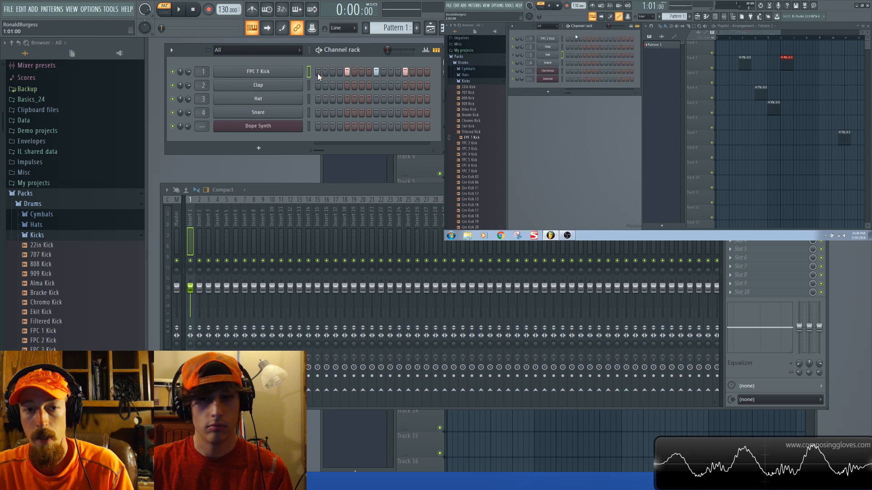
right_click(277, 74)
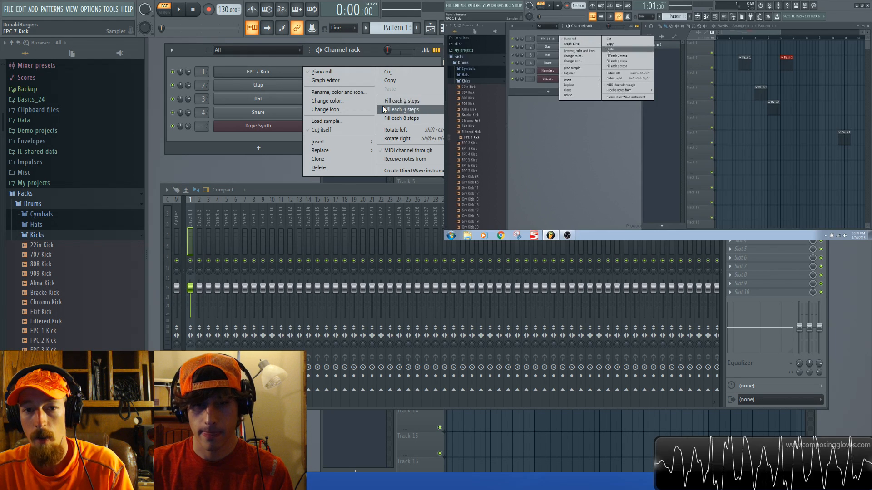
click(421, 110)
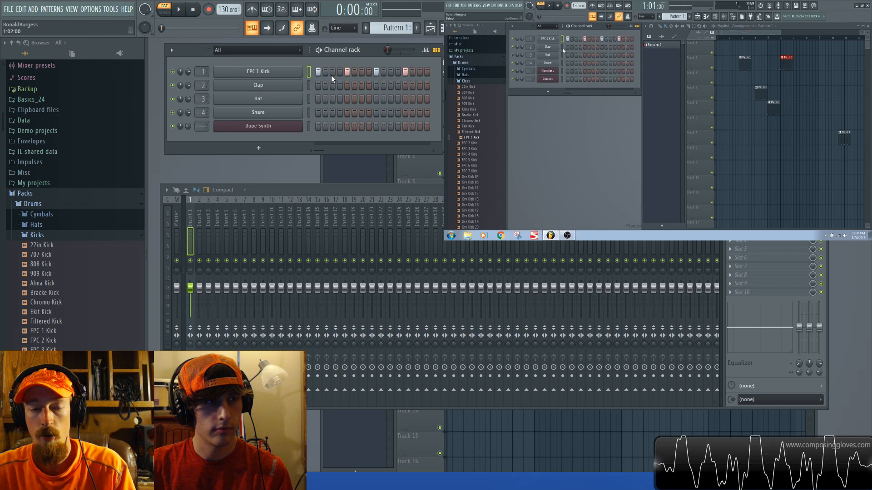
key(space)
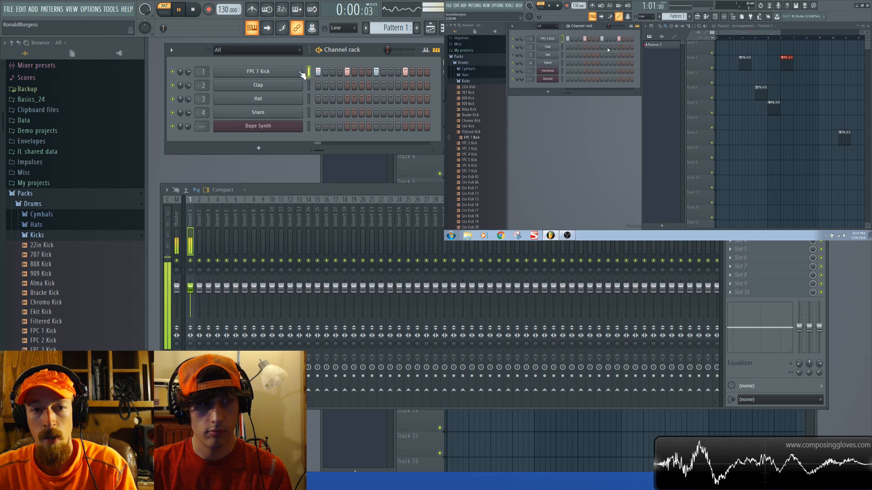
key(space)
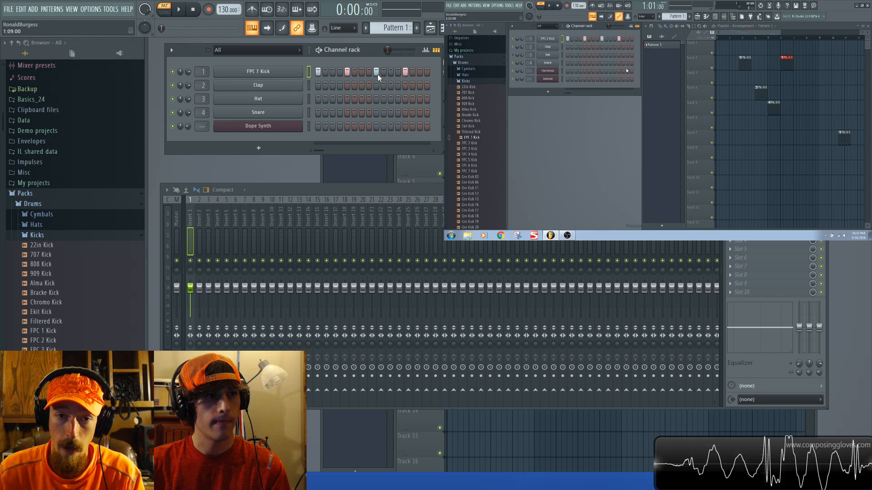
Cut the steps from the FPC 7 Kick channel and paste them into the Hat channel
right_click(260, 71)
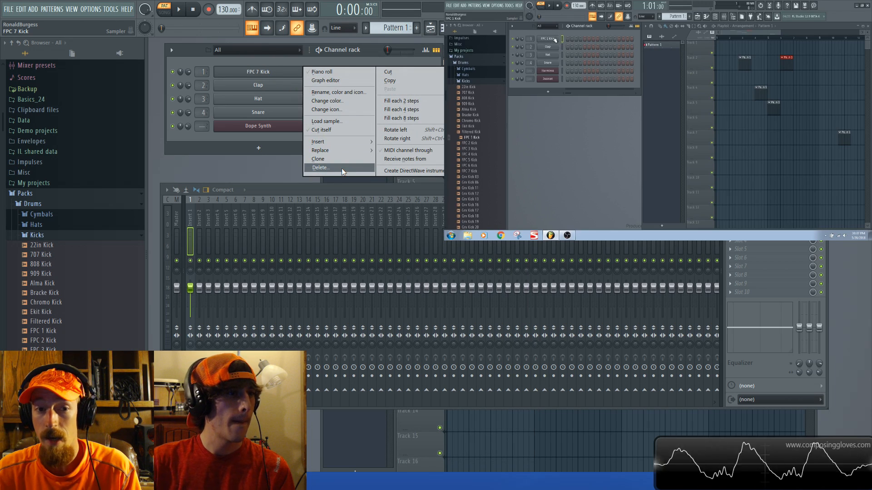
click(393, 75)
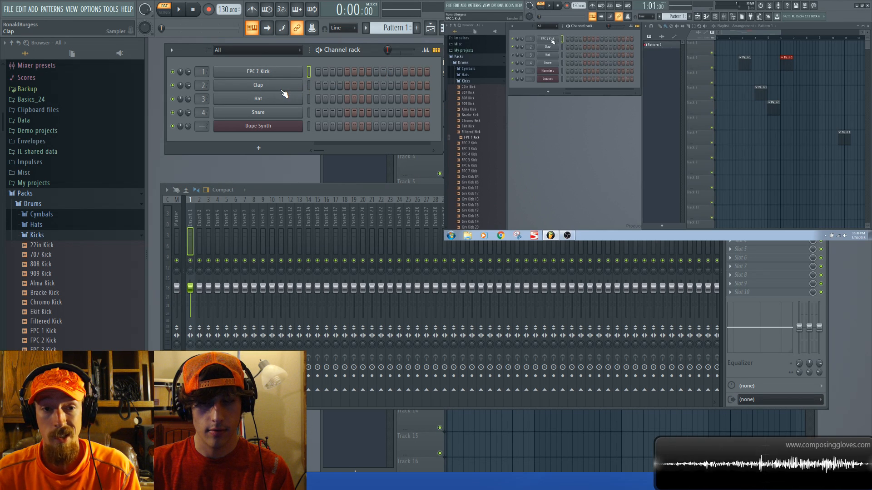
right_click(279, 104)
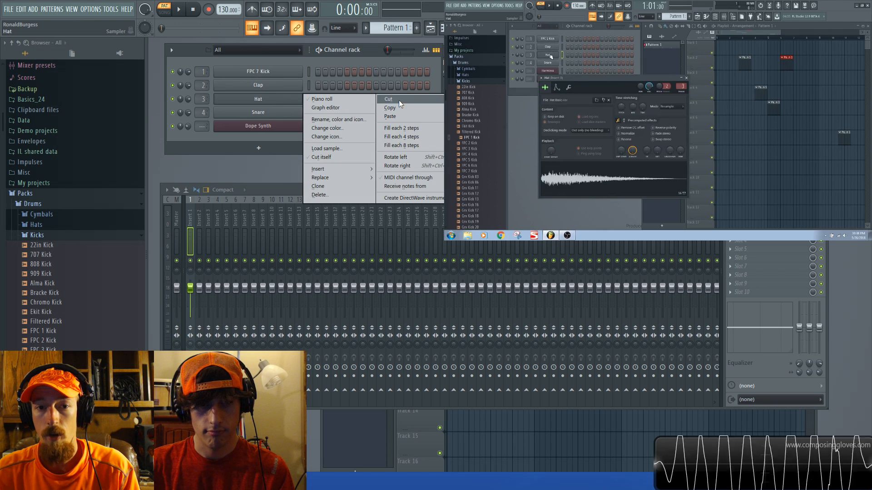
click(405, 117)
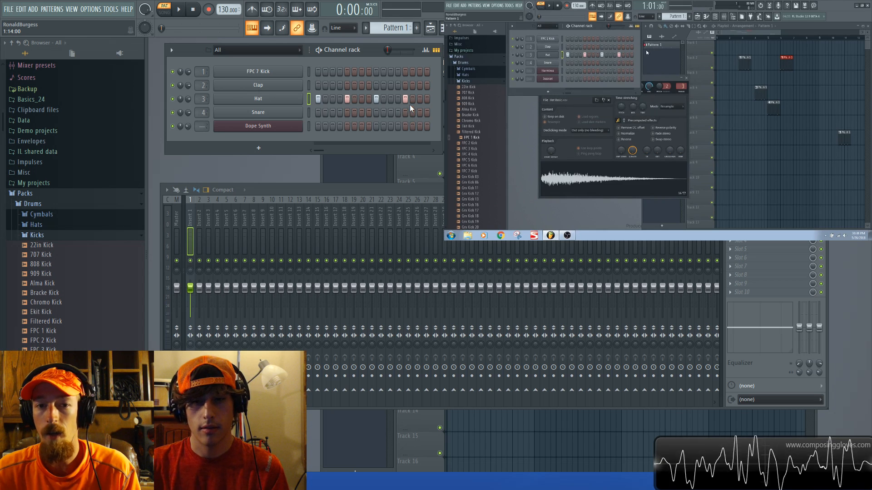
Clear the pasted steps from the Hat channel, and open and close the Dope Synth window
right_click(405, 100)
right_click(376, 99)
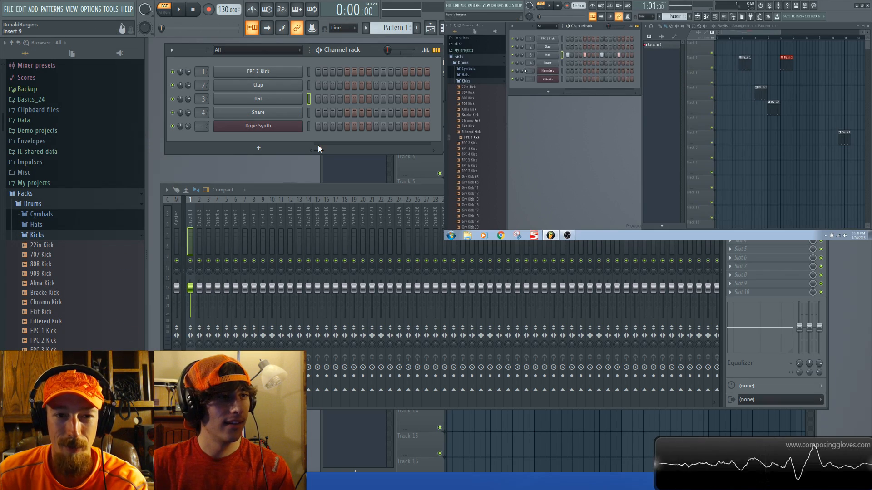
click(278, 130)
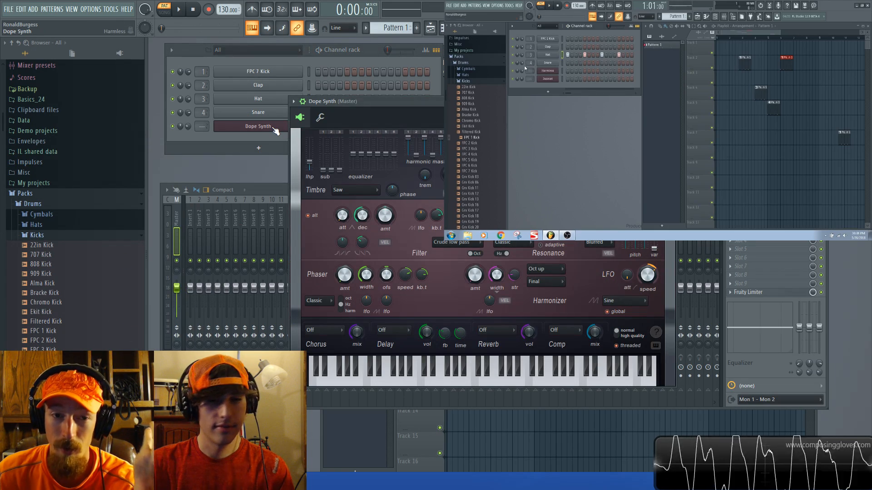
click(276, 130)
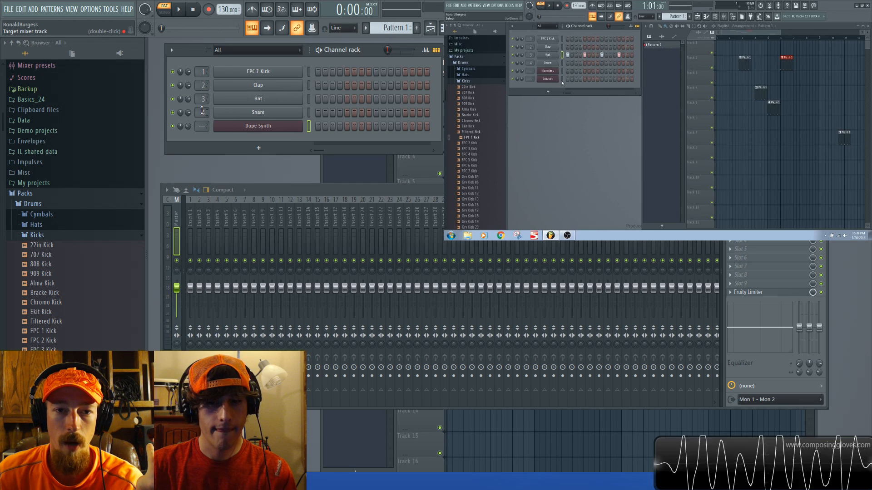
Bring the playlist forward and shift its window slightly upward, and look through the options for Pattern 1
click(500, 52)
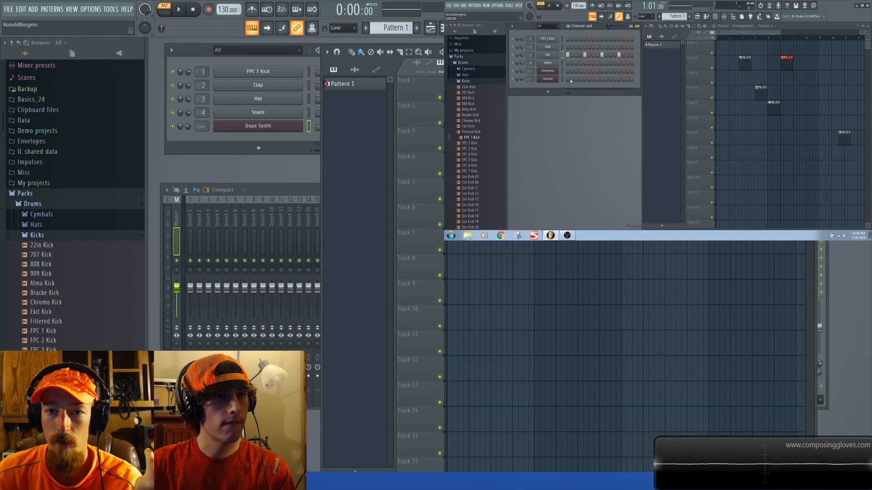
drag(590, 52, 594, 44)
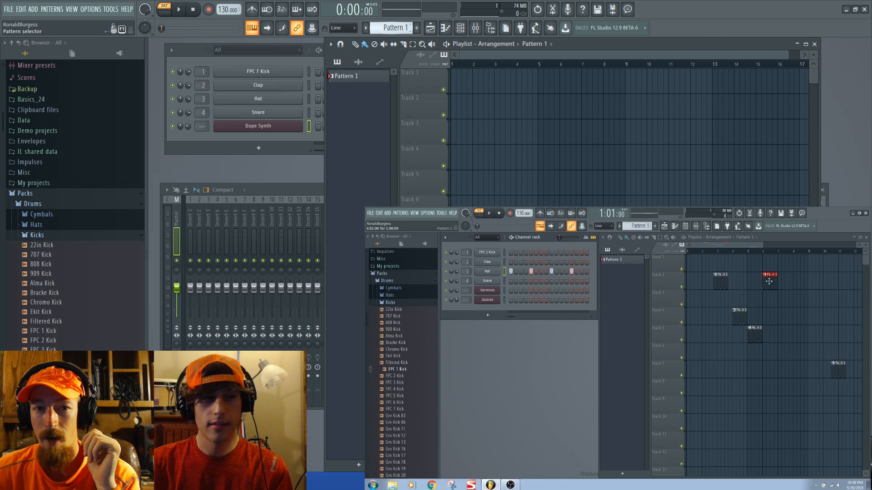
click(398, 30)
click(393, 31)
click(393, 32)
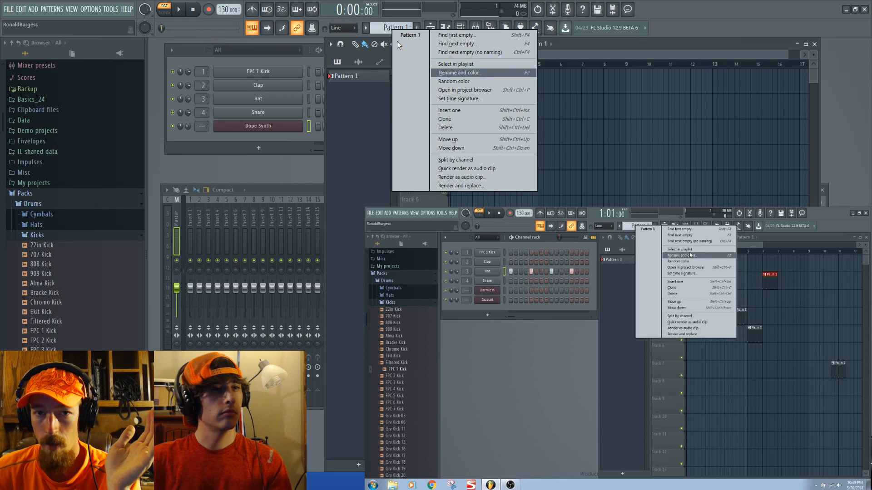
click(410, 28)
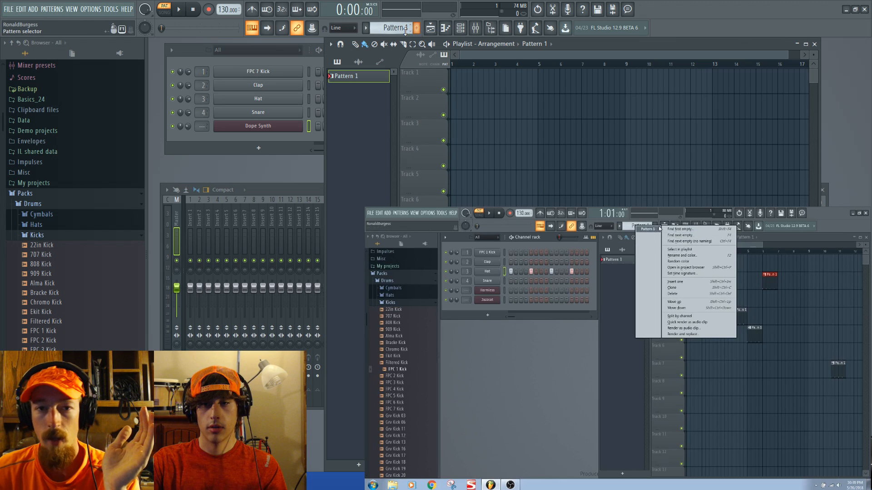
click(402, 29)
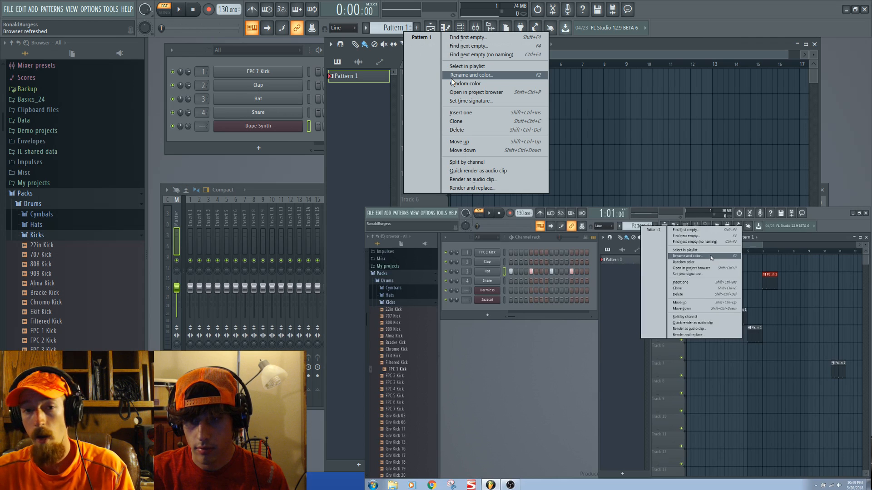
click(288, 168)
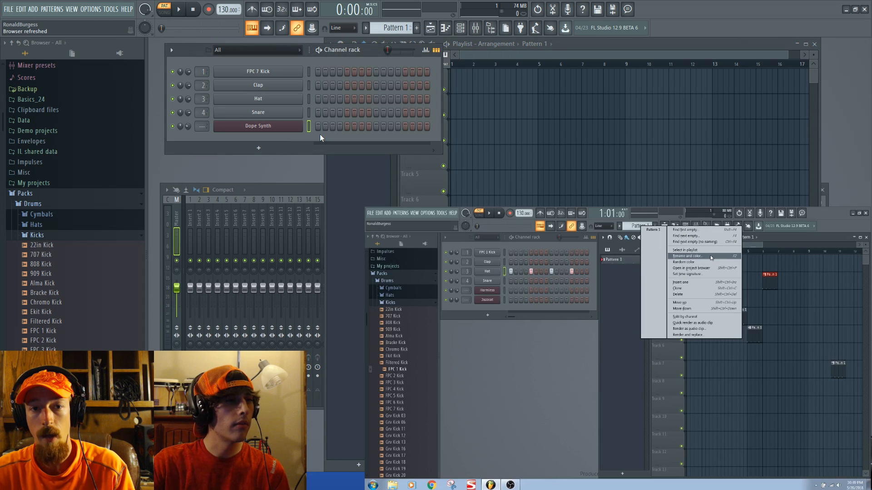
Rename Pattern 1 as Kick Drum
right_click(387, 29)
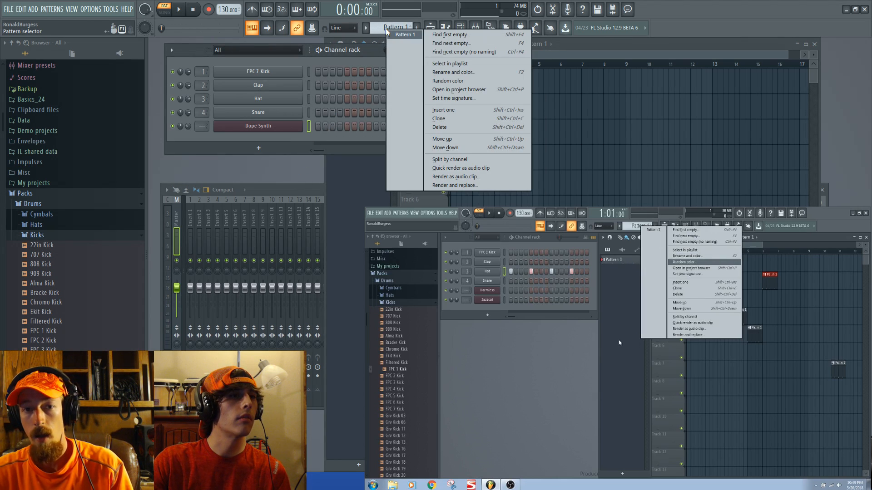
key(F2)
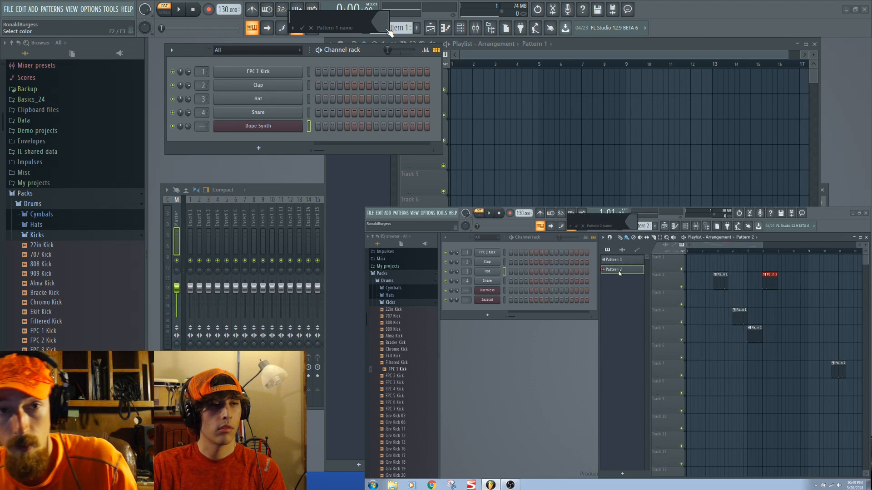
text(Kick Drum)
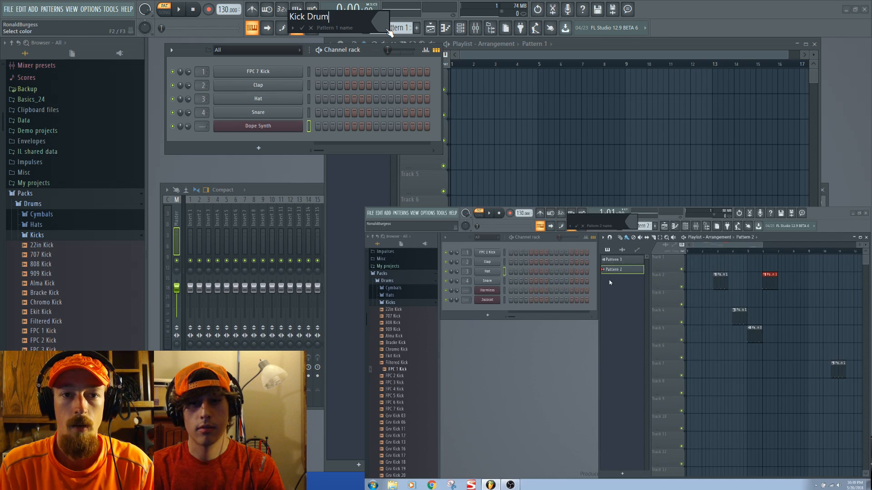
key(Return)
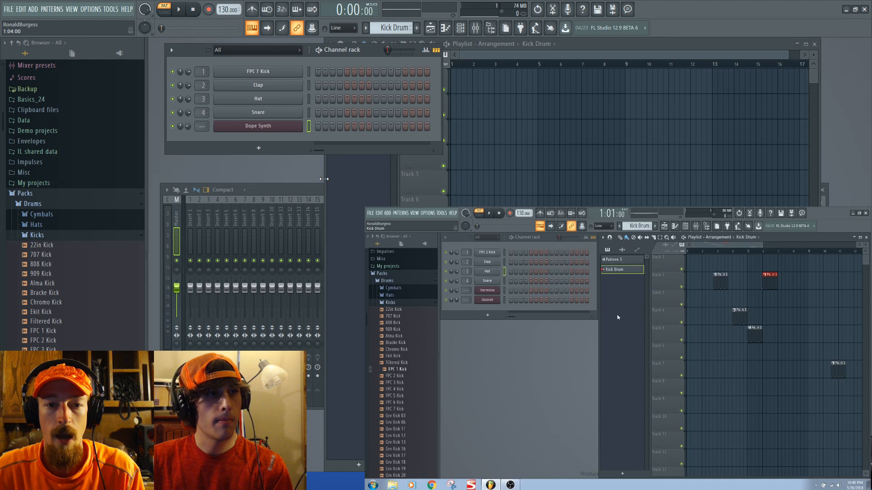
Fill each 4 steps of the FPC 7 Kick channel in the Kick Drum pattern
click(324, 179)
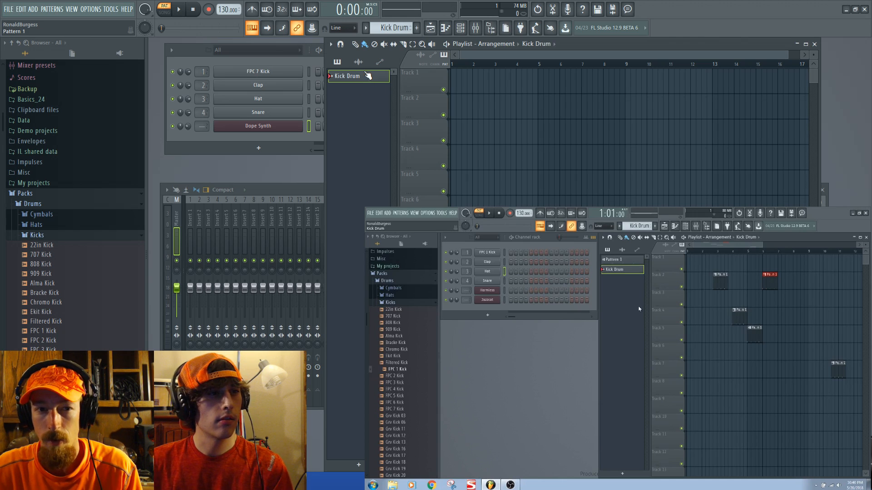
click(197, 153)
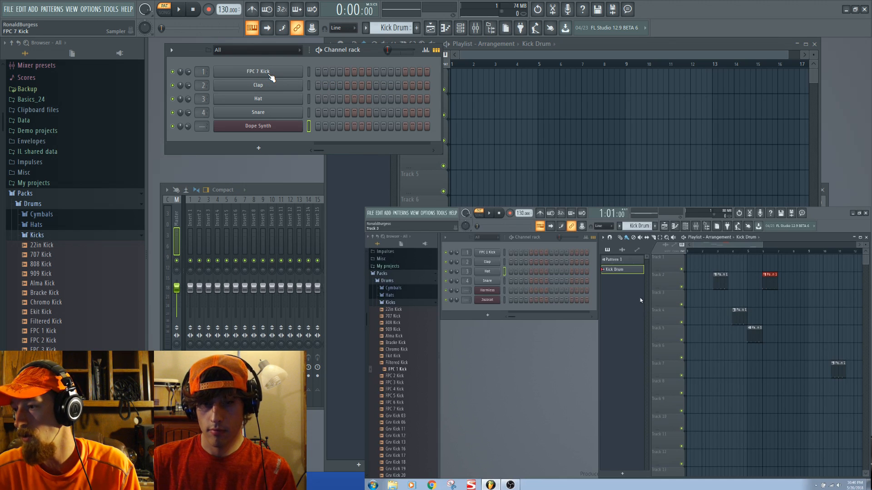
right_click(269, 75)
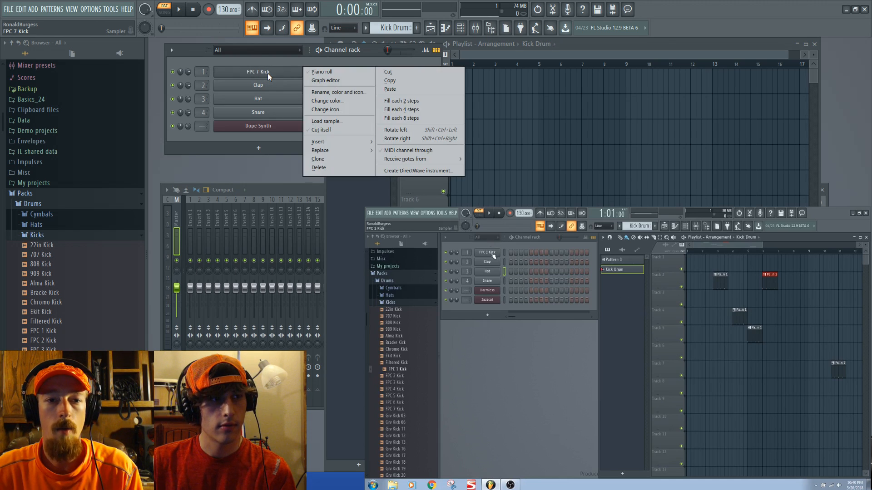
click(438, 109)
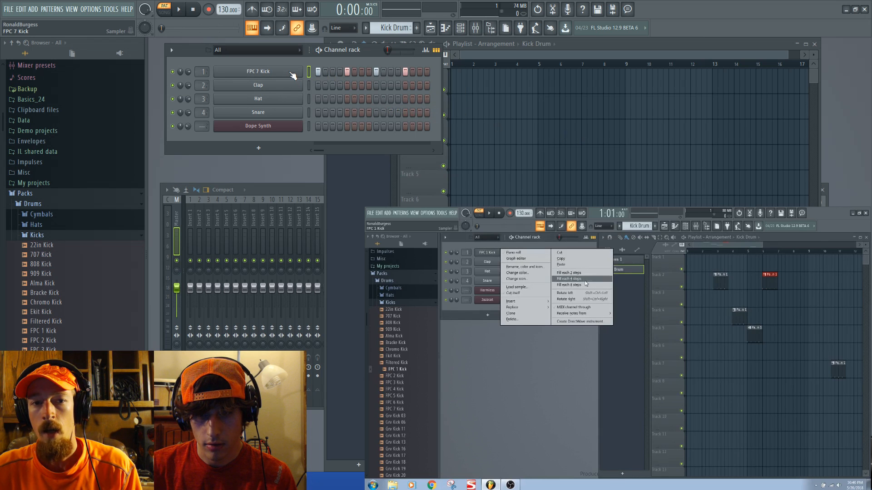
Place a Kick Drum pattern clip on Track 2 of the playlist and move it to start at bar 3
click(601, 48)
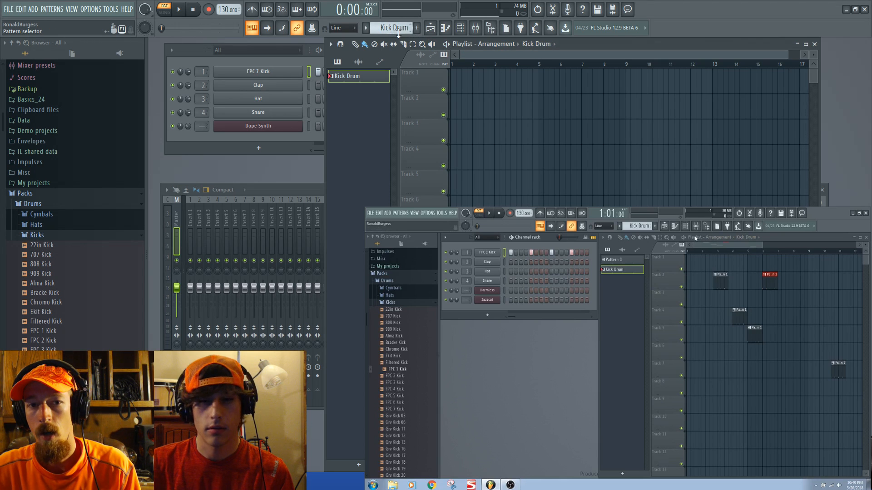
click(507, 108)
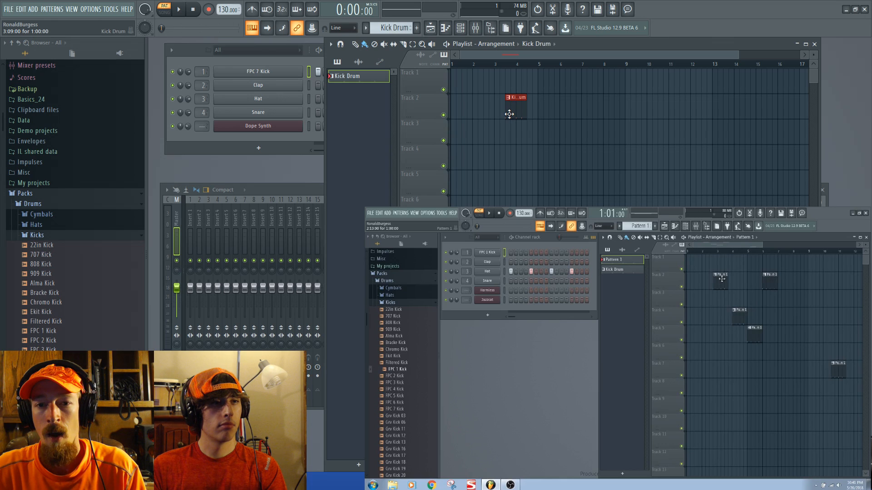
drag(522, 104, 545, 106)
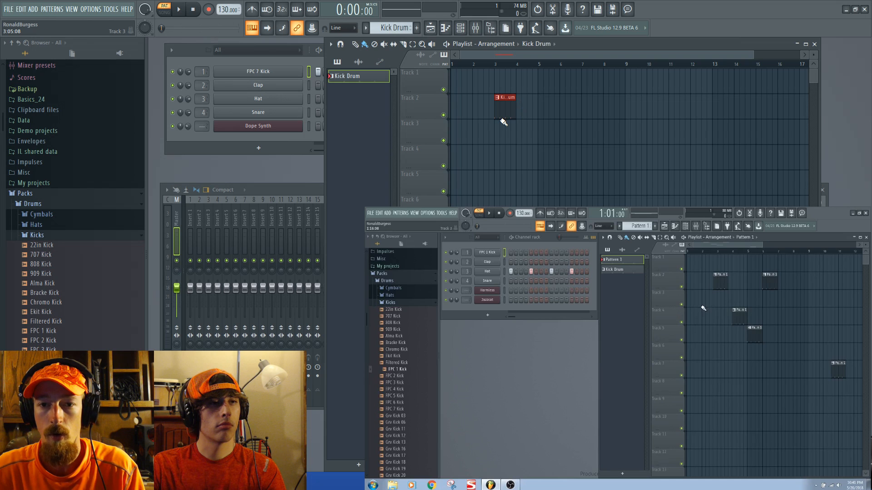
Paint a row of Kick Drum clips on Track 6 from about bar 3 to 11, and another on Track 5 from about bar 14
key(ctrl)
ctrl+right_click(498, 140)
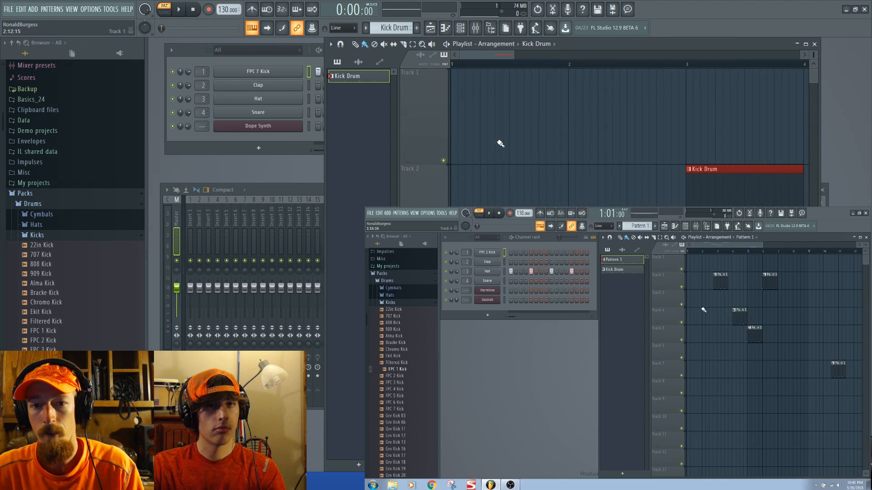
ctrl+right_click(570, 141)
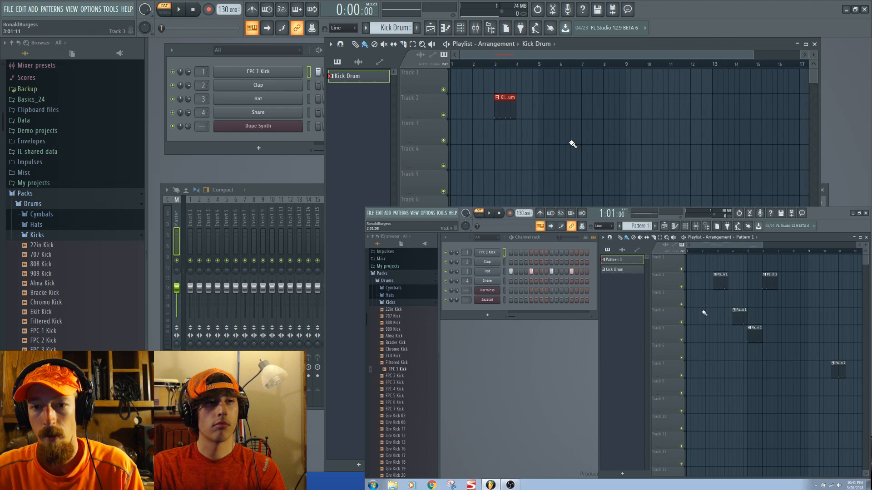
ctrl+right_click(519, 169)
ctrl+right_click(519, 170)
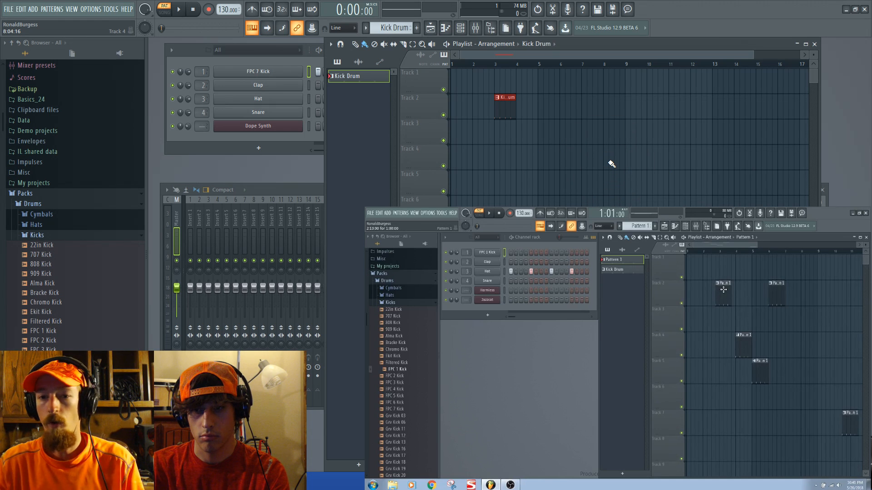
drag(501, 199, 667, 200)
drag(747, 182, 810, 182)
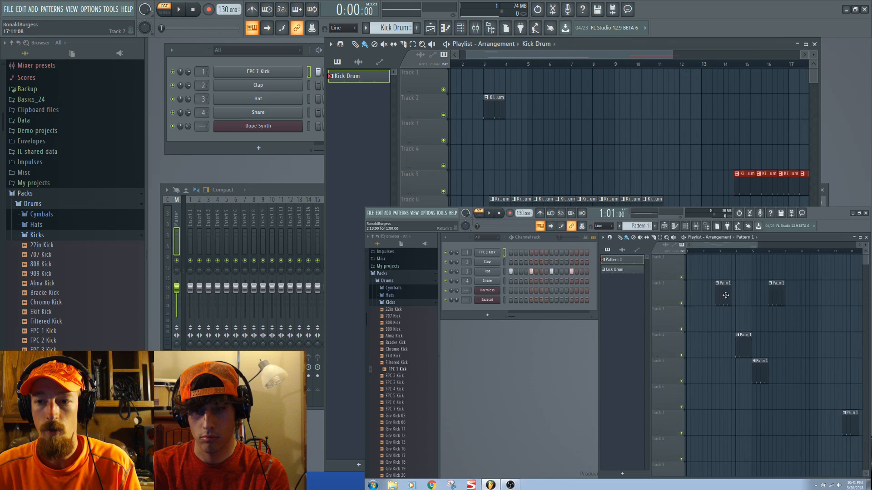
Paint rows of Pattern 1 clips on Track 3 from about bar 3, on Track 6 from bar 1 and on Track 1 from about bar 4
scroll(727, 272, down, 3)
mouse_move(678, 309)
mouse_down()
mouse_move(860, 309)
mouse_move(441, 282)
mouse_move(459, 254)
mouse_move(549, 234)
mouse_up()
drag(717, 313, 863, 309)
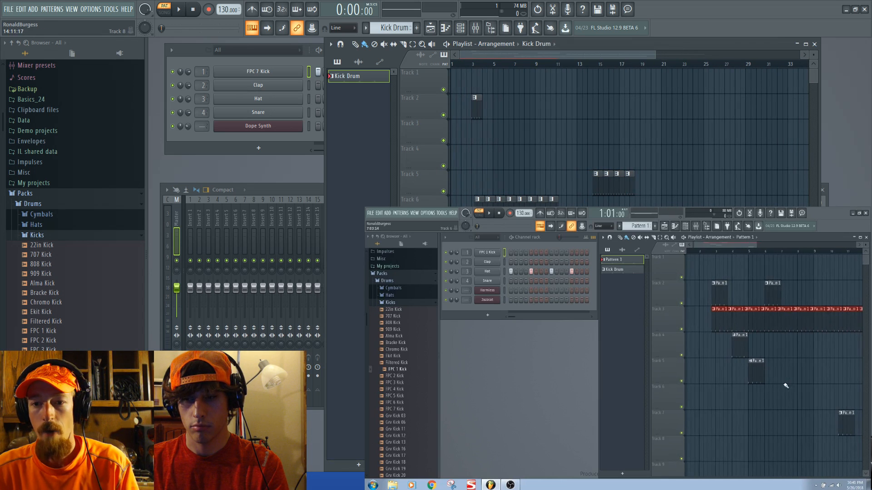
drag(804, 387, 613, 402)
drag(740, 260, 819, 258)
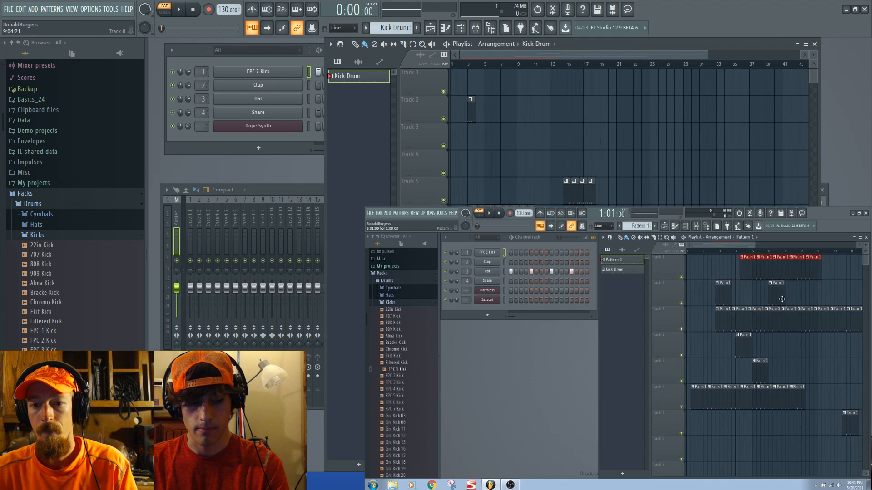
Zoom the playlist in on the clips around Tracks 2 and 3 and back out to the full arrangement
ctrl+right_click(765, 298)
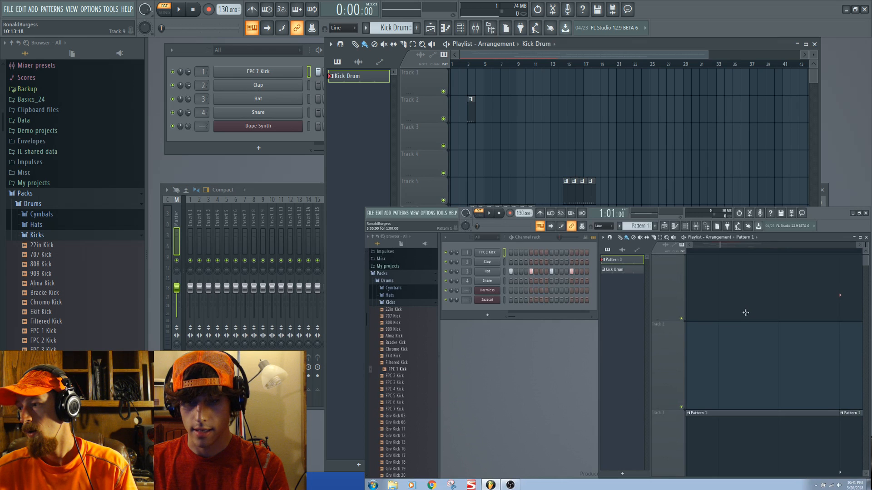
ctrl+right_click(747, 312)
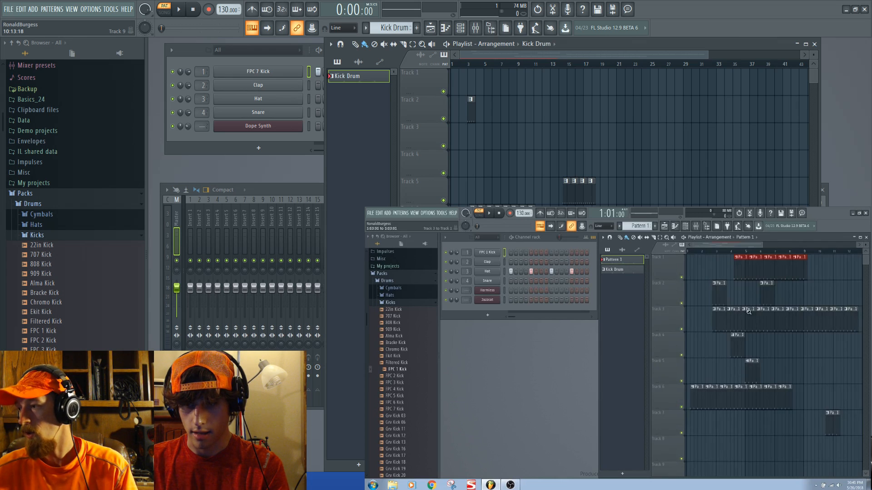
ctrl+right_click(748, 312)
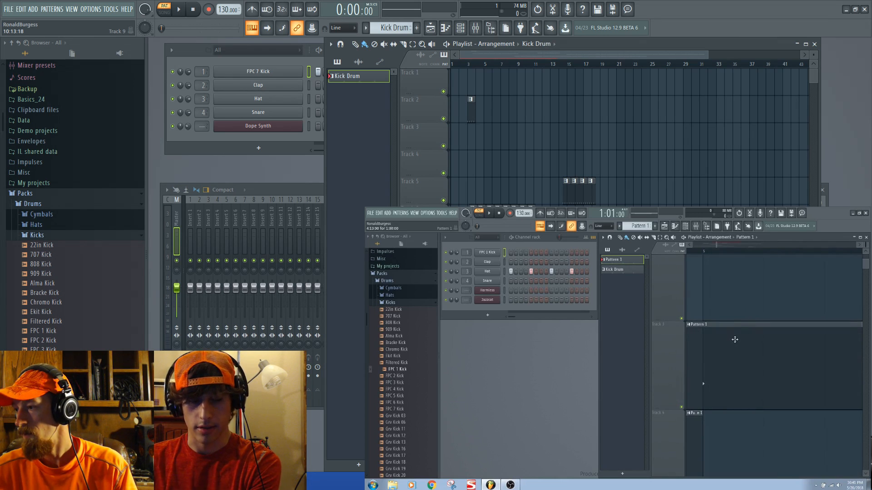
scroll(741, 340, up, 1)
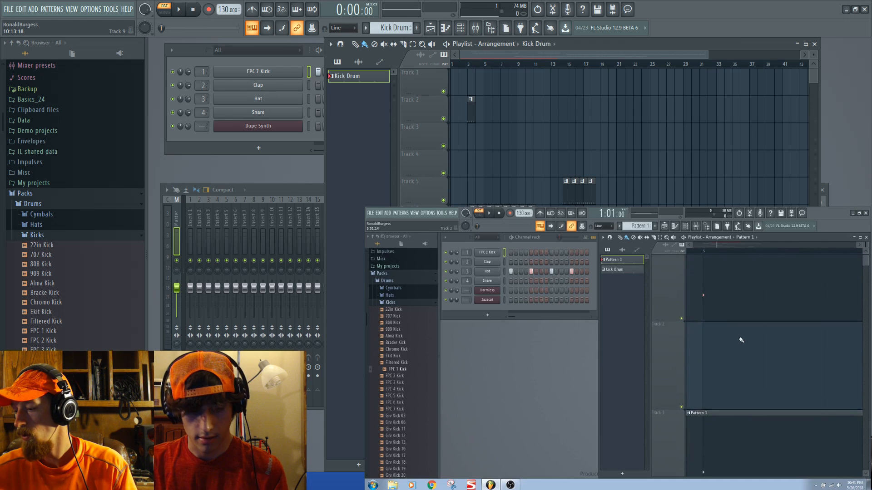
ctrl+right_click(746, 333)
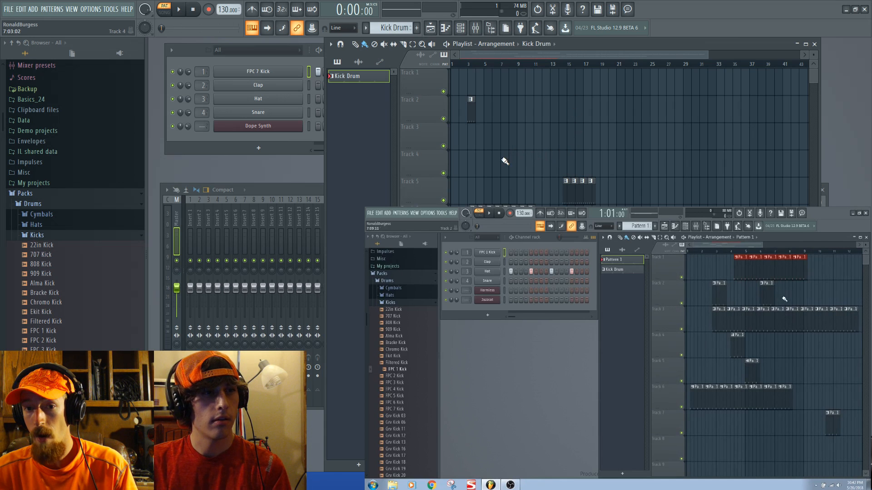
Zoom the playlist to framed areas across Tracks 5 and 6 and to the Track 3 clips, returning to the full arrangement each time
drag(509, 201, 541, 180)
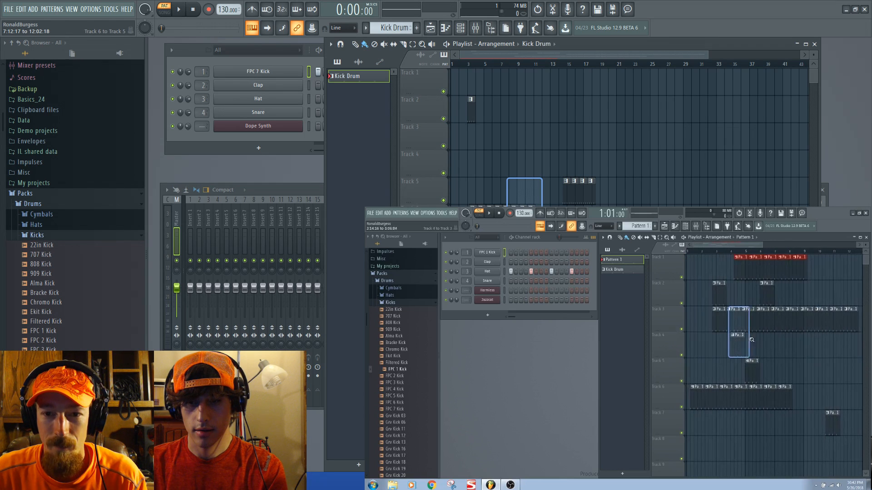
drag(542, 221, 542, 223)
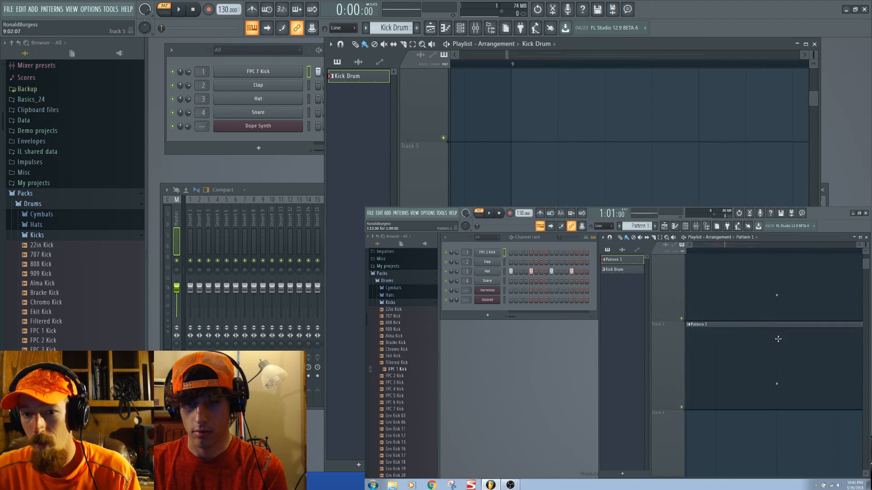
ctrl+right_click(512, 220)
ctrl+right_click(482, 202)
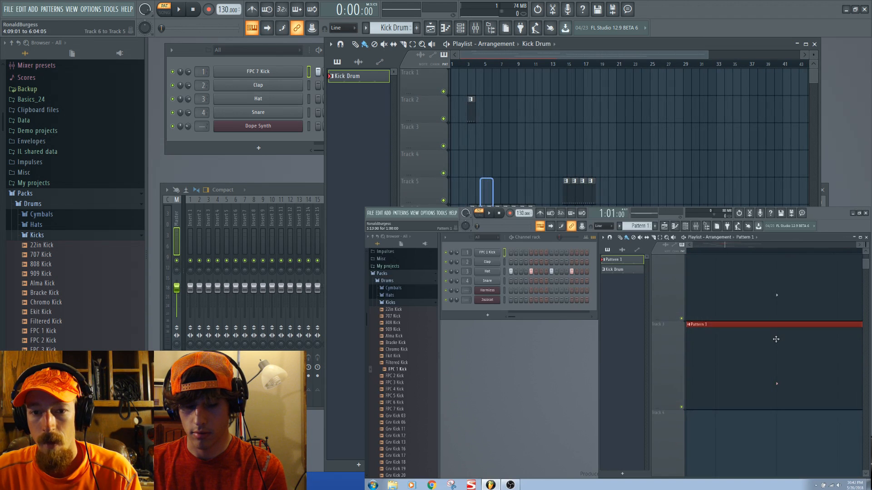
ctrl+right_click(748, 345)
ctrl+right_click(523, 248)
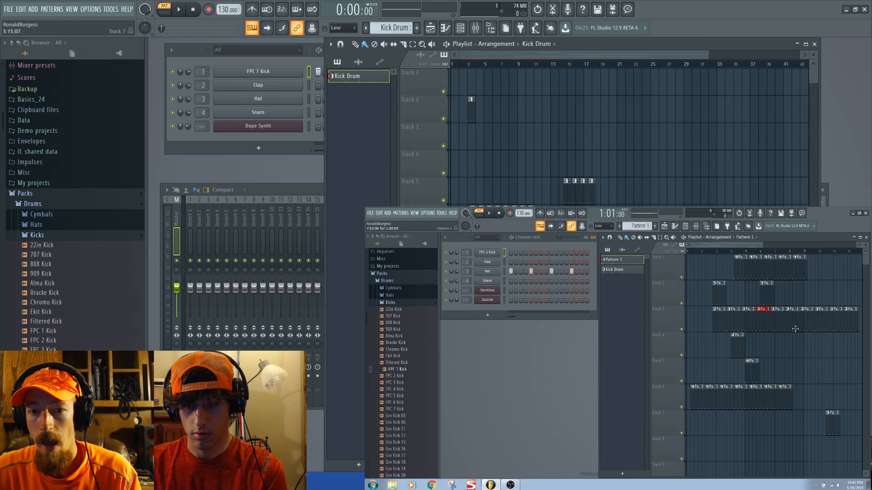
drag(769, 325, 825, 328)
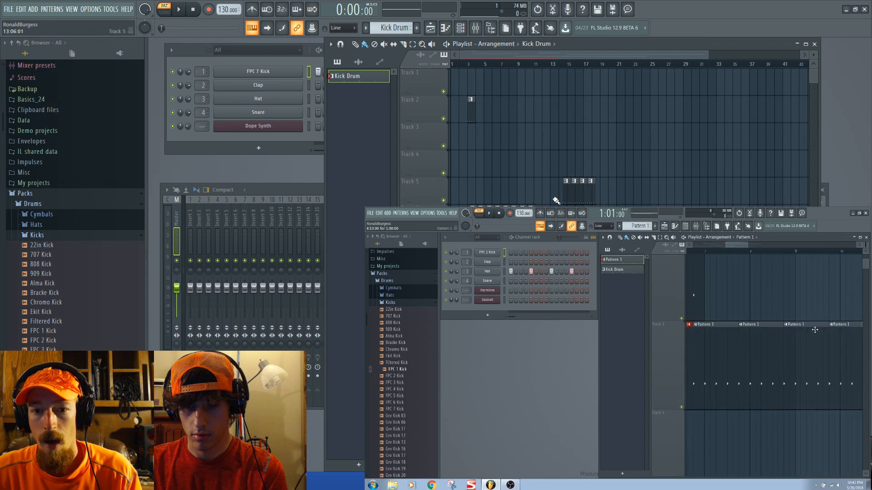
ctrl+right_click(805, 354)
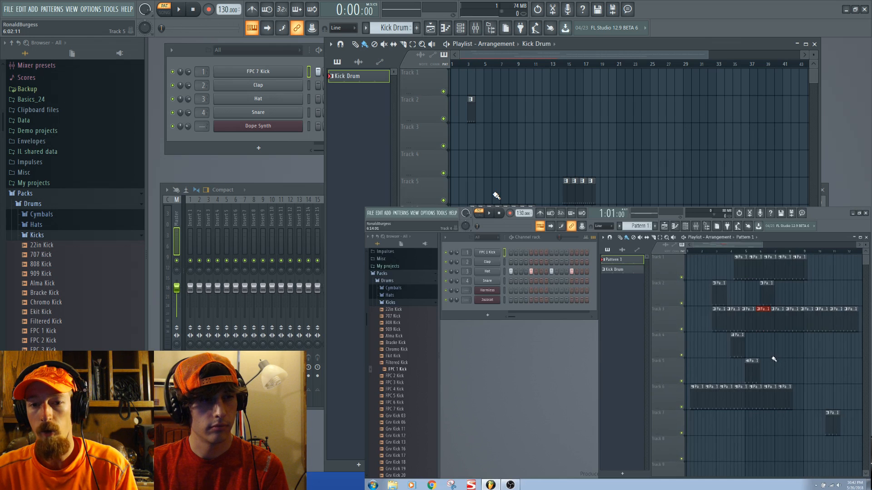
Examine the Kick Drum clips on Tracks 5 to 7 by zooming in, panning along the timeline and zooming back out
scroll(496, 195, up, 8)
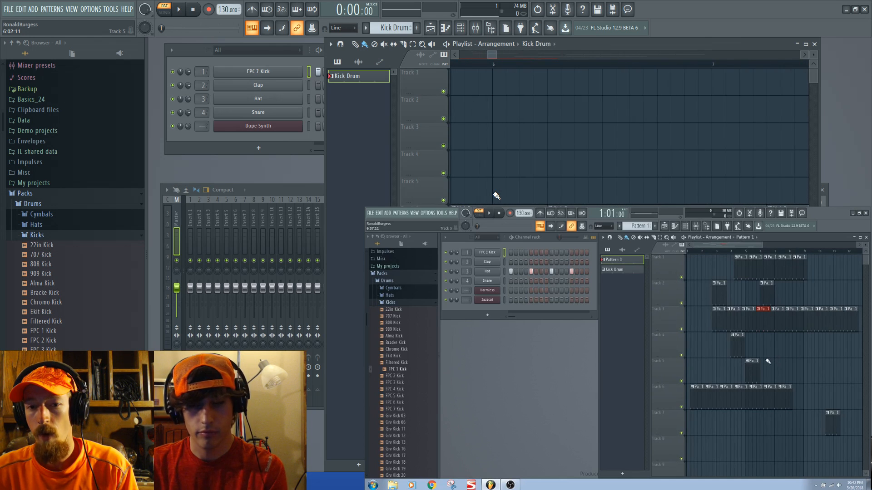
scroll(496, 195, down, 2)
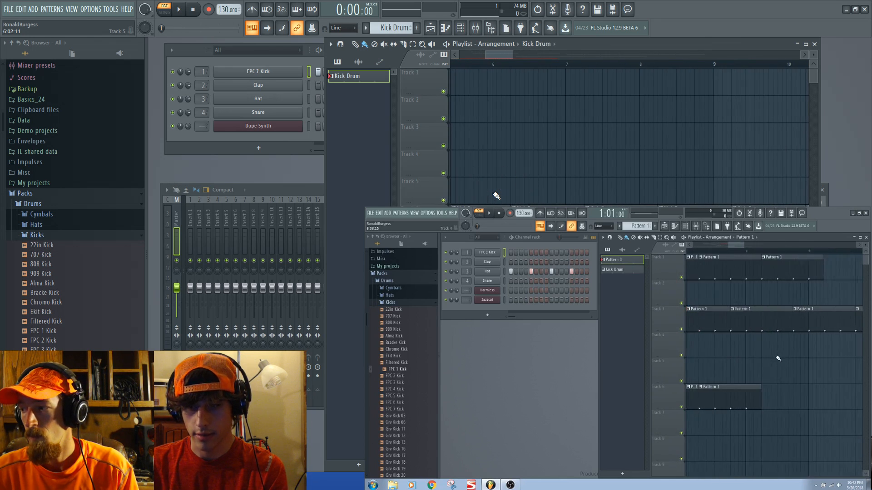
scroll(496, 195, down, 2)
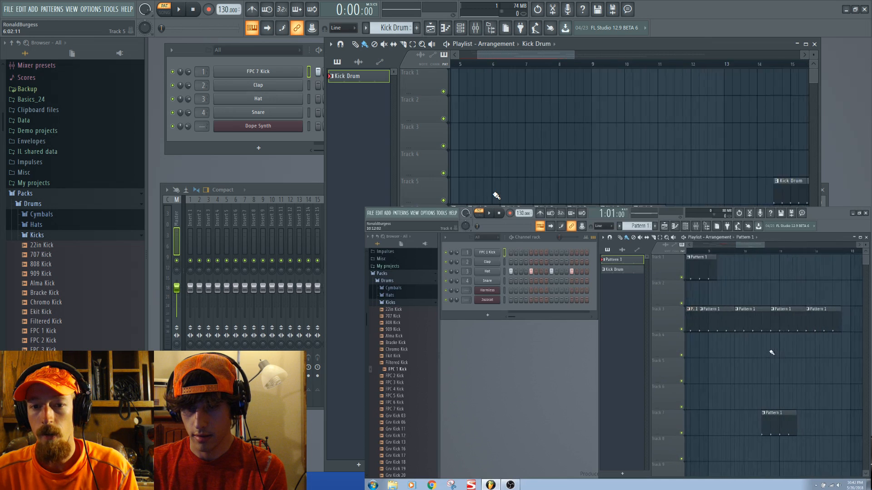
scroll(496, 196, down, 2)
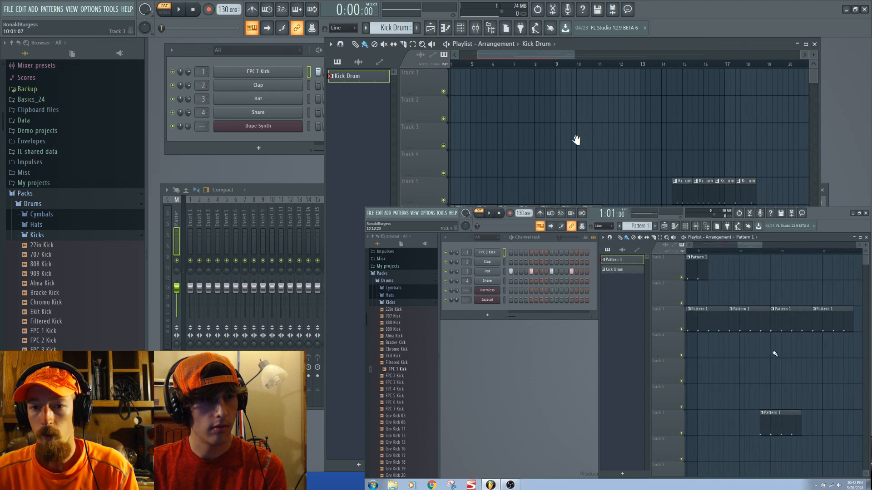
drag(576, 140, 514, 146)
drag(655, 127, 537, 144)
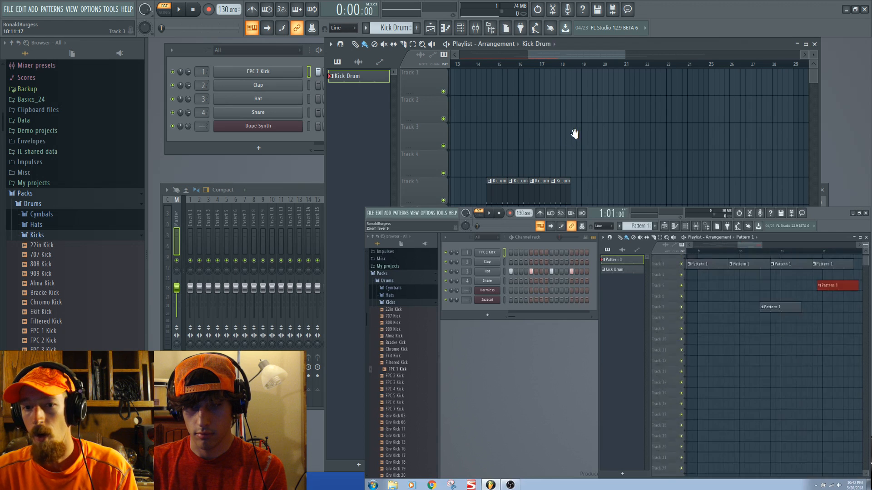
drag(576, 150, 654, 138)
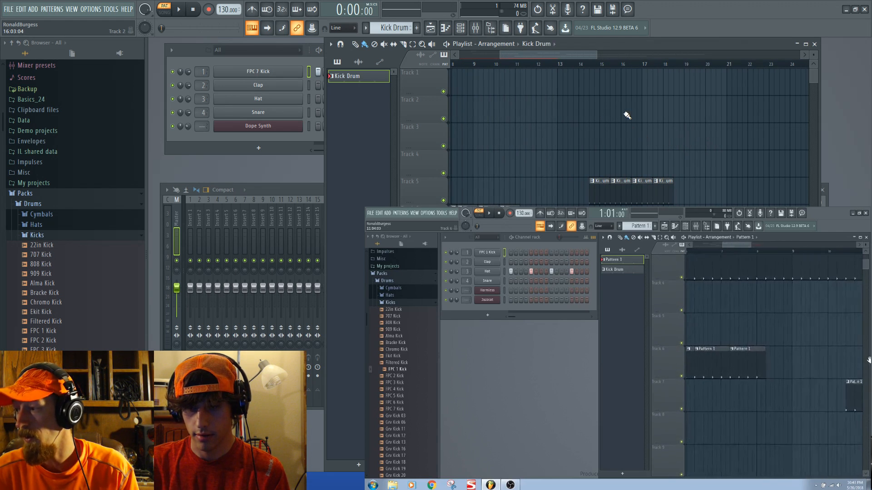
drag(559, 104, 476, 137)
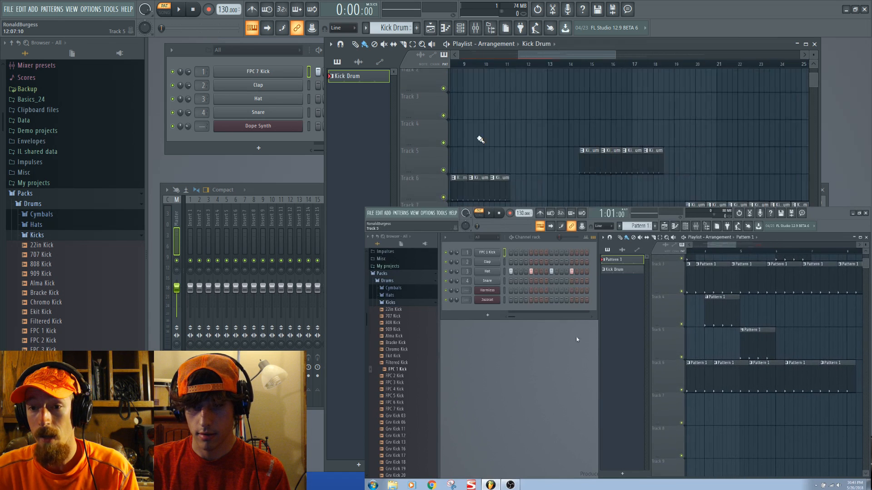
scroll(597, 189, down, 5)
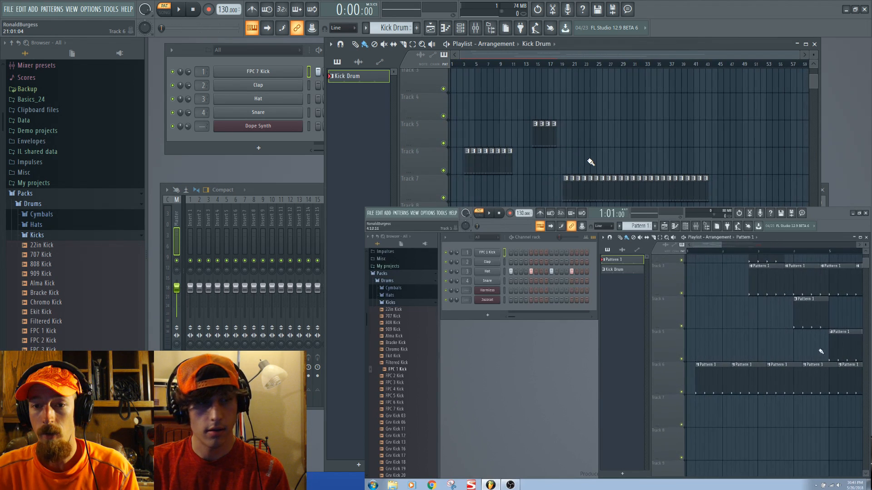
Examine the first bars of the playlist at close zoom, pulling out in between to compare with the whole arrangement
scroll(738, 185, up, 6)
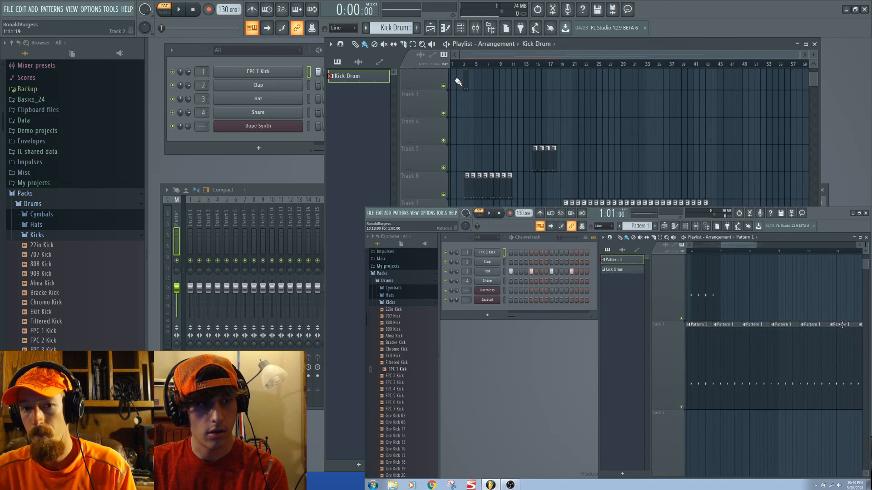
scroll(458, 81, up, 5)
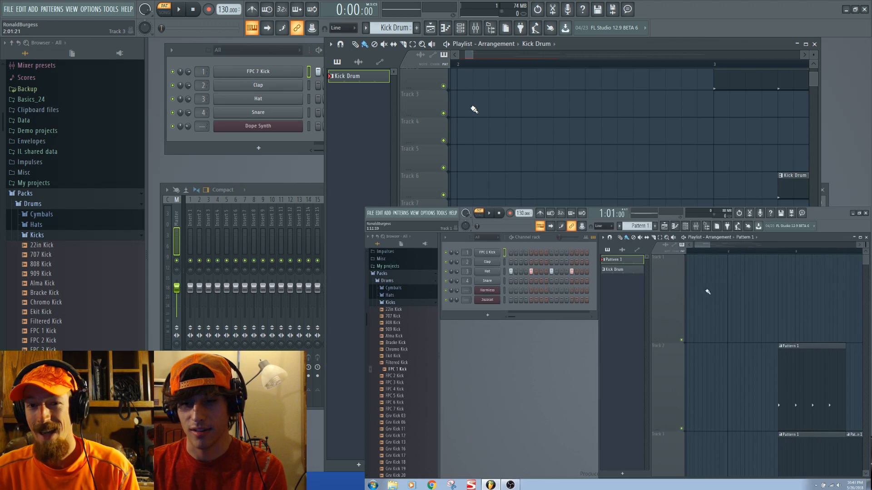
scroll(629, 142, down, 10)
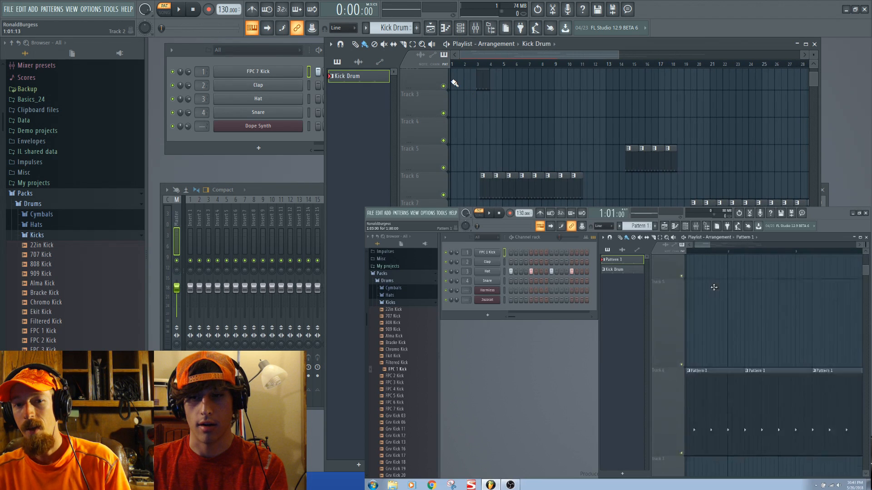
scroll(462, 87, up, 5)
scroll(462, 85, up, 5)
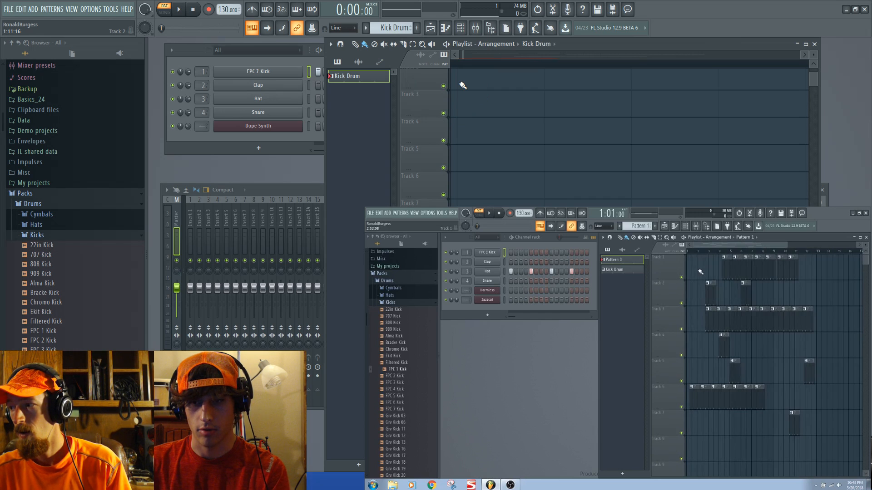
scroll(462, 86, up, 2)
click(476, 104)
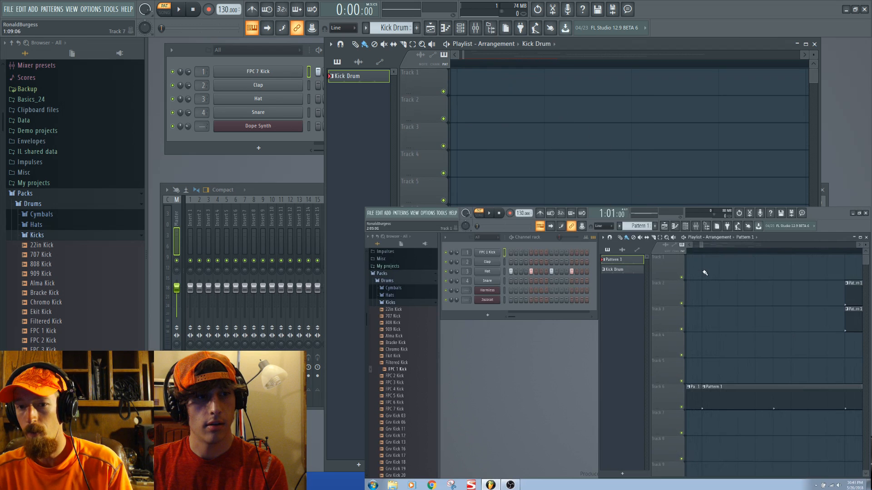
drag(678, 198, 576, 197)
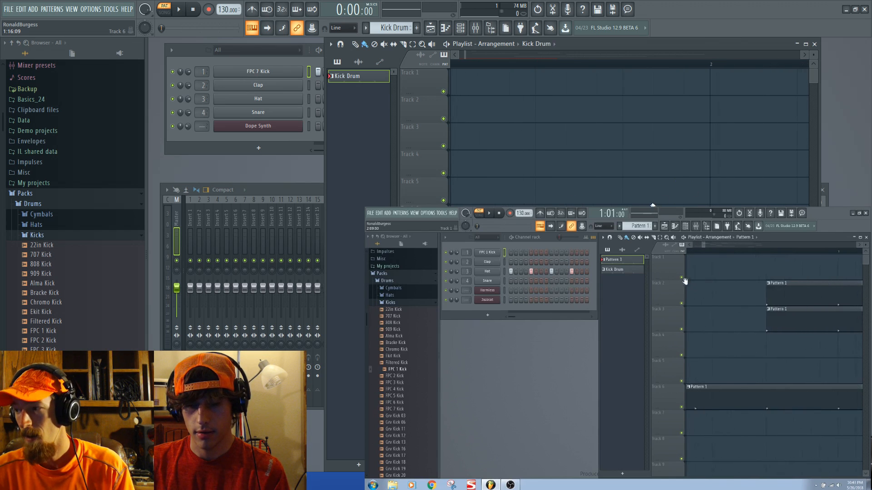
Inspect the Kick Drum clip at bar 3 on Track 2 at different zoom levels and return to the full arrangement
scroll(639, 186, down, 8)
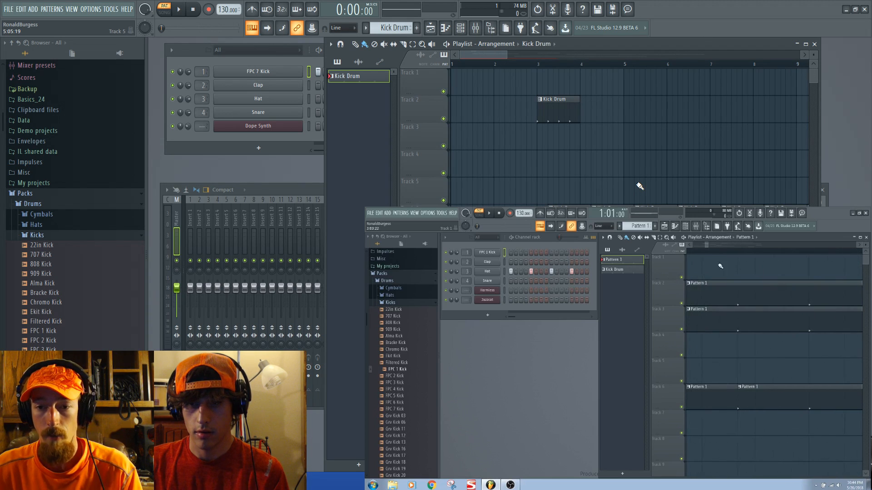
scroll(561, 161, up, 5)
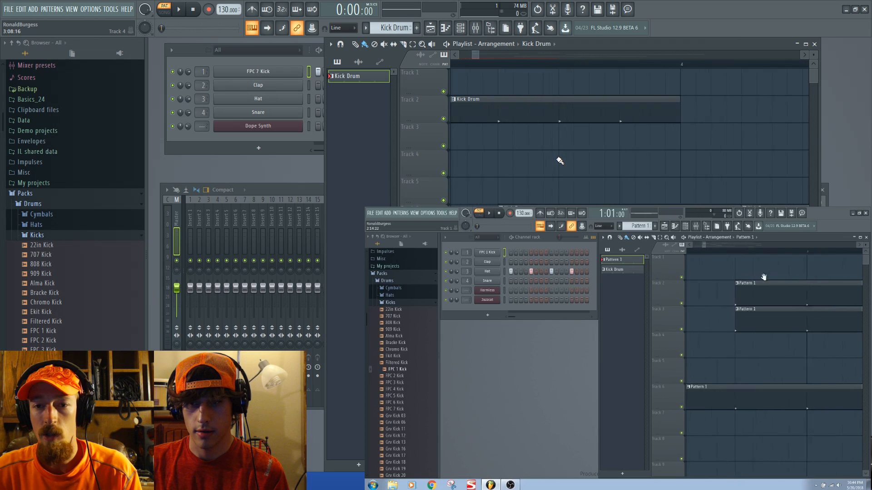
scroll(722, 182, left, 3)
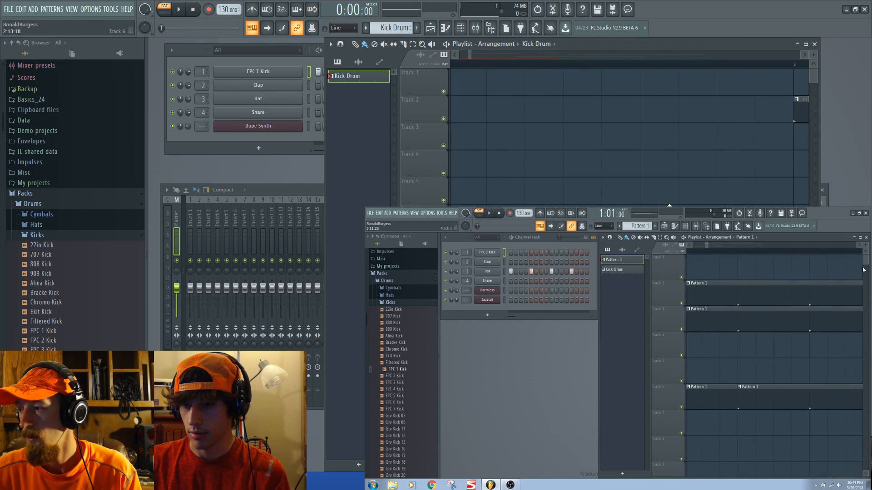
scroll(669, 206, left, 4)
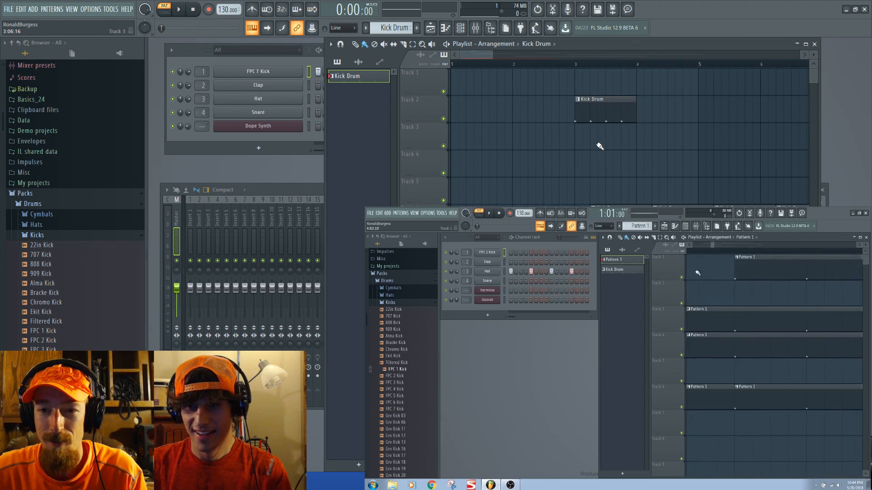
scroll(538, 152, down, 3)
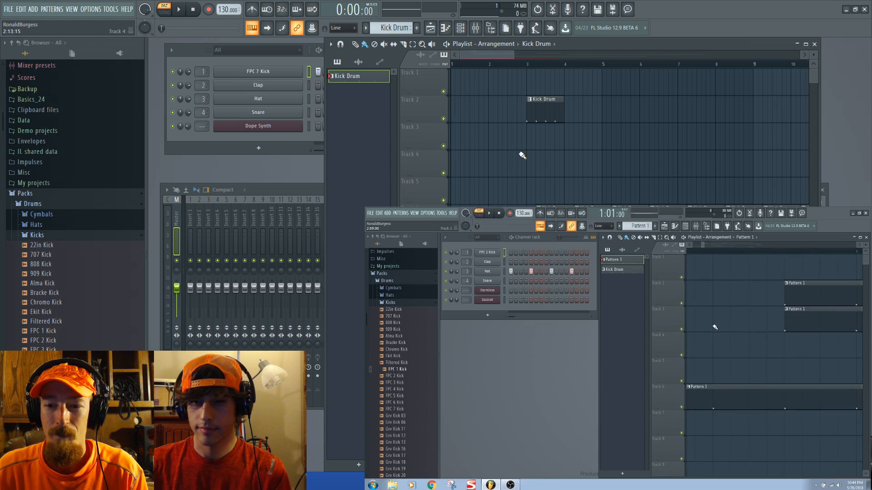
scroll(496, 165, up, 3)
scroll(545, 178, down, 2)
scroll(592, 191, up, 2)
scroll(519, 176, down, 2)
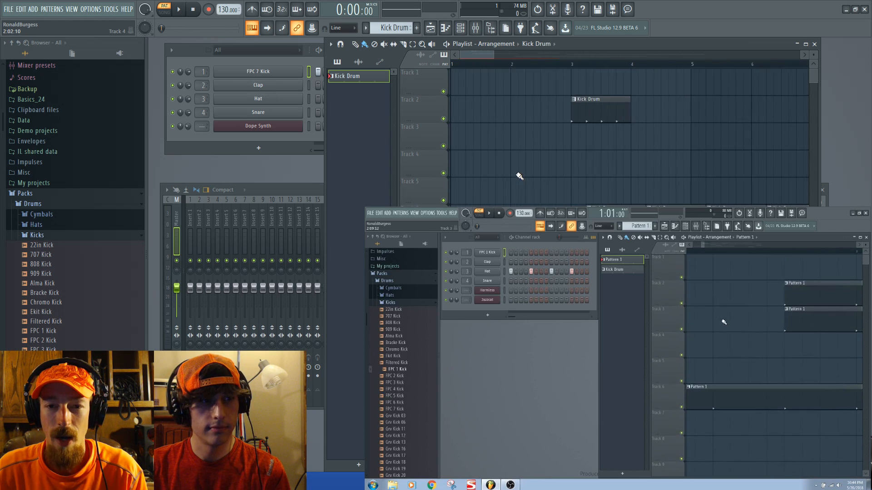
scroll(520, 176, down, 5)
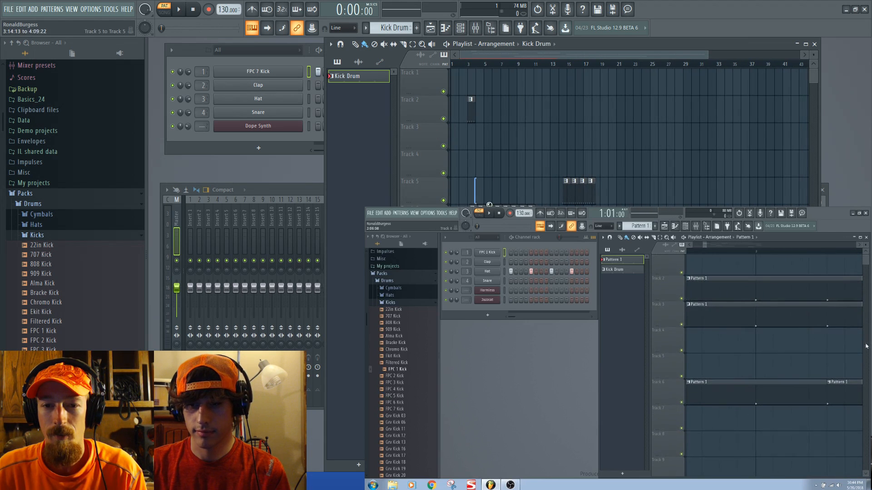
scroll(479, 197, up, 3)
scroll(545, 191, down, 3)
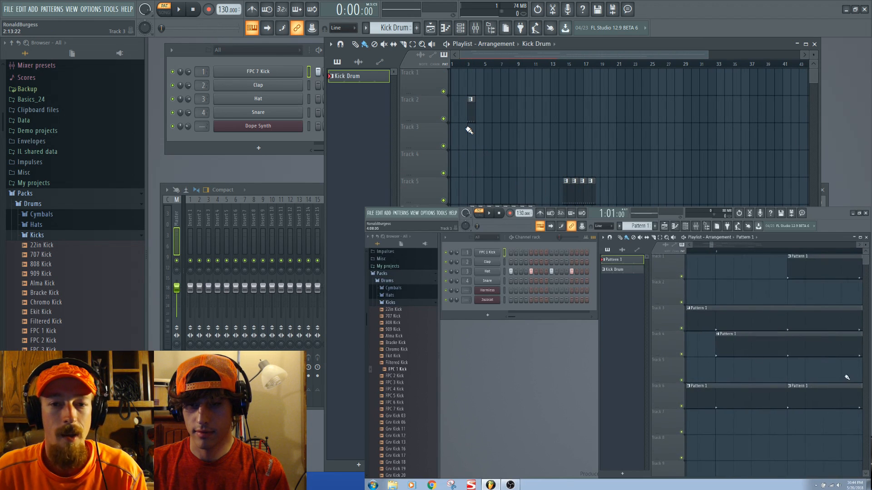
scroll(468, 141, up, 5)
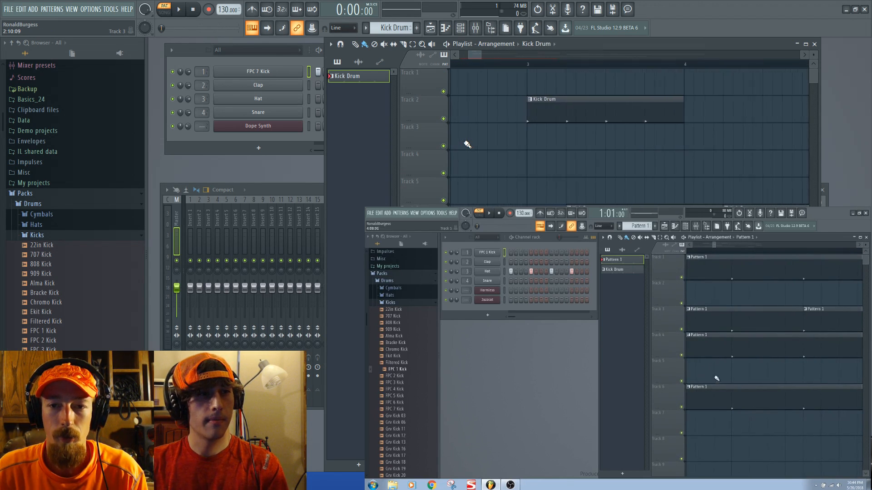
scroll(467, 145, down, 3)
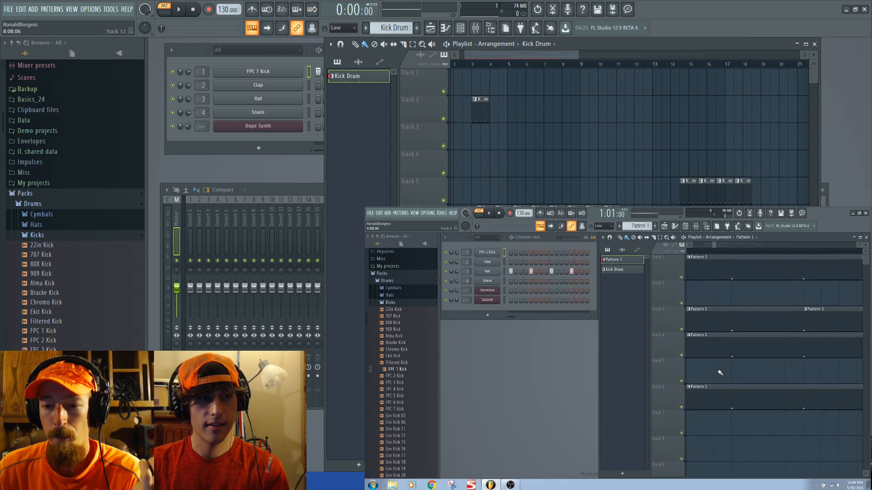
scroll(468, 144, down, 4)
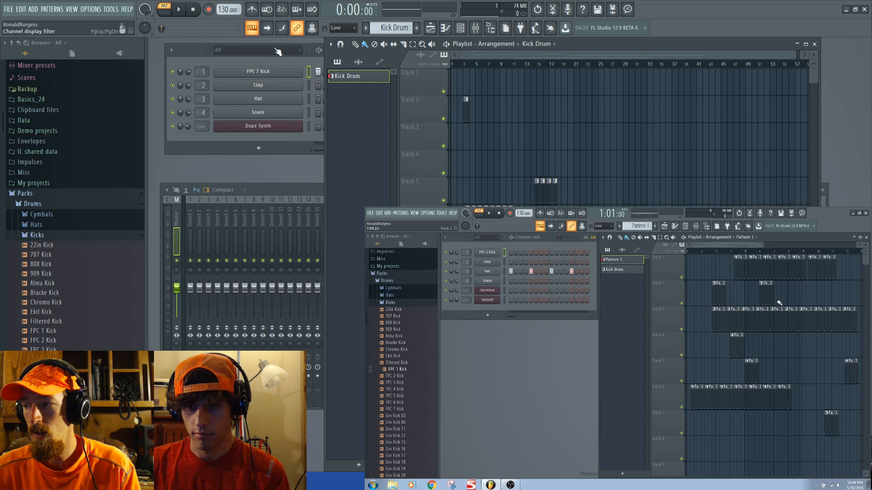
click(300, 59)
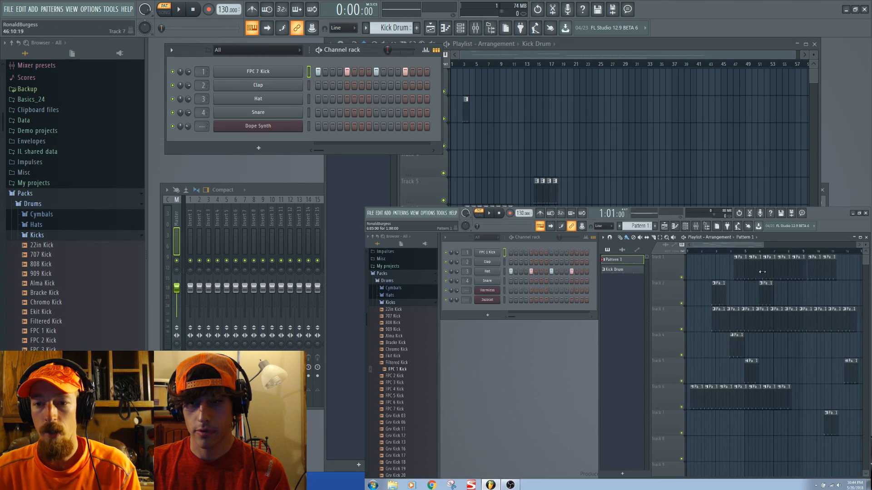
Delete the Kick Drum clips from Tracks 2 and 5 and the Pattern 1 clips from Tracks 1, 3 and 6 of the second playlist
click(732, 246)
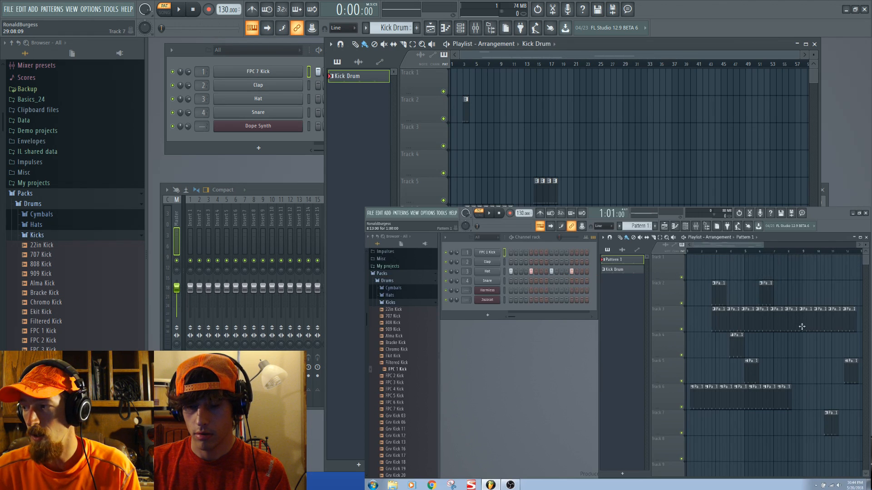
drag(807, 319, 844, 317)
drag(713, 323, 860, 335)
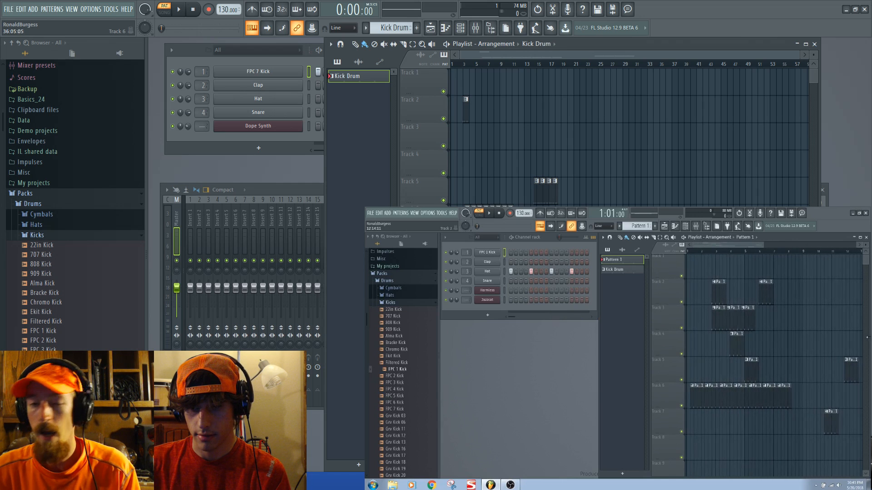
right_click(749, 321)
right_click(555, 193)
right_click(466, 110)
right_click(785, 398)
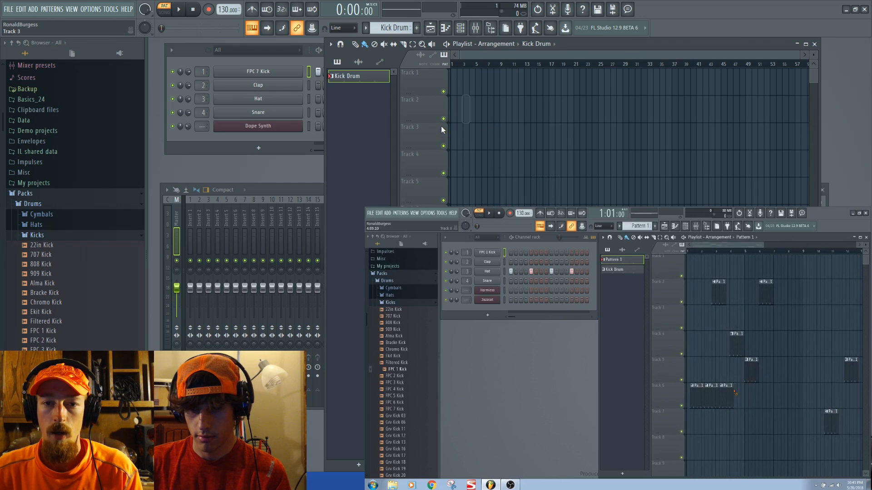
Place a Kick Drum clip at bar 1 of Track 1, and remove the second clip placed just past bar 2
scroll(481, 80, up, 8)
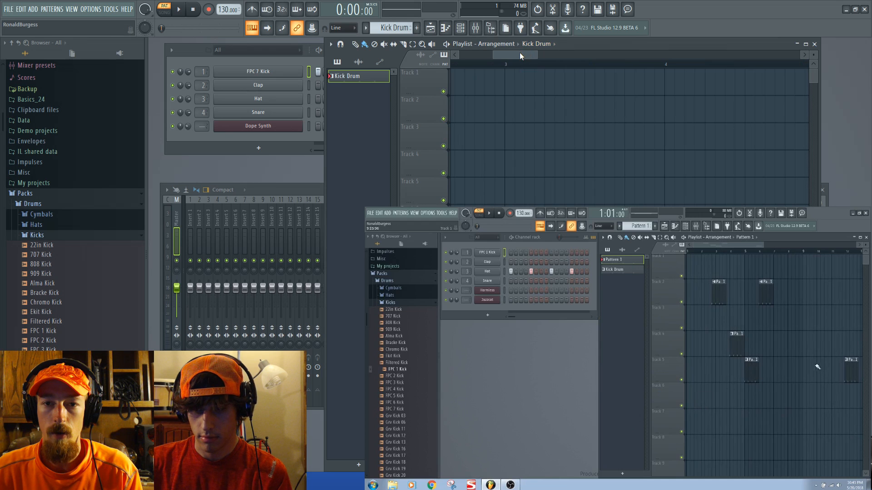
scroll(504, 93, down, 2)
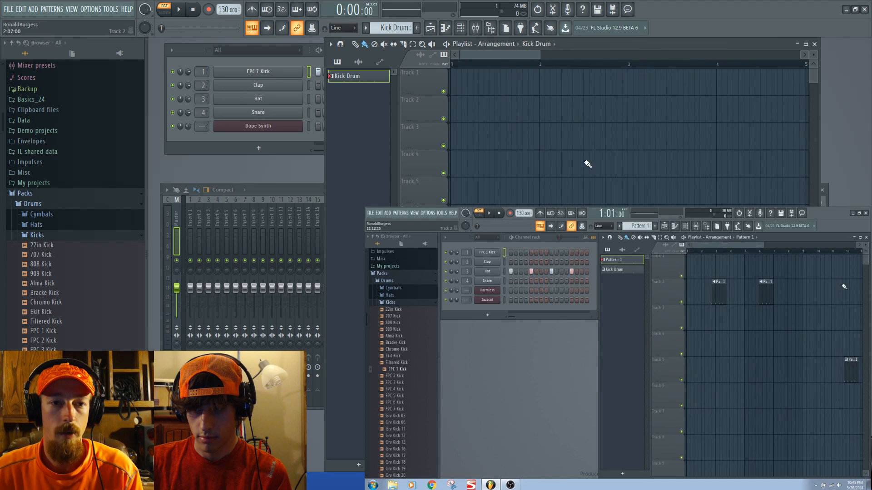
click(456, 82)
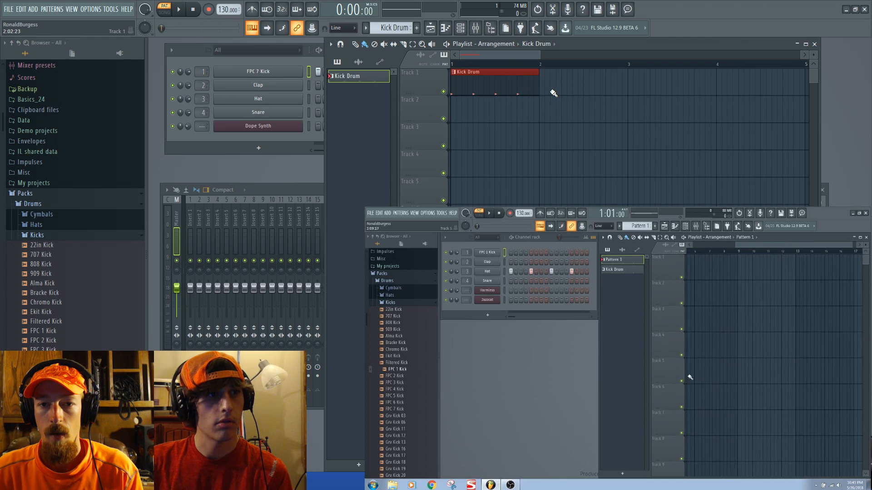
click(565, 93)
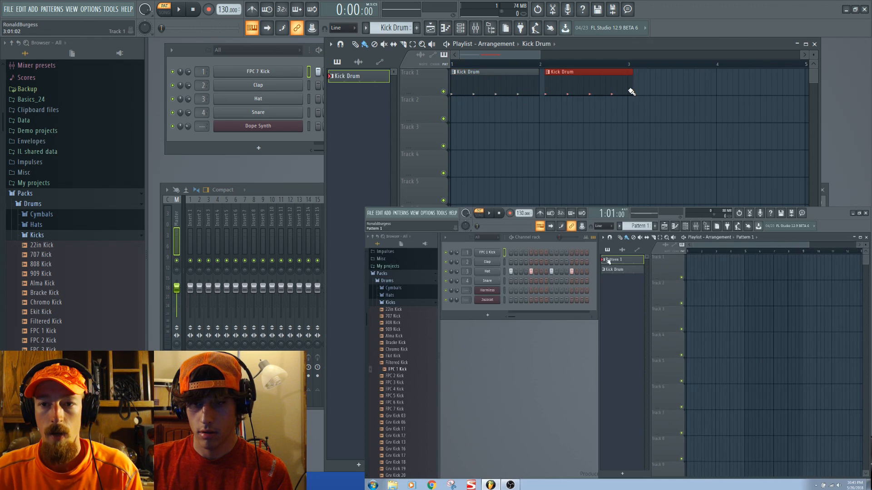
drag(630, 89, 669, 90)
right_click(669, 89)
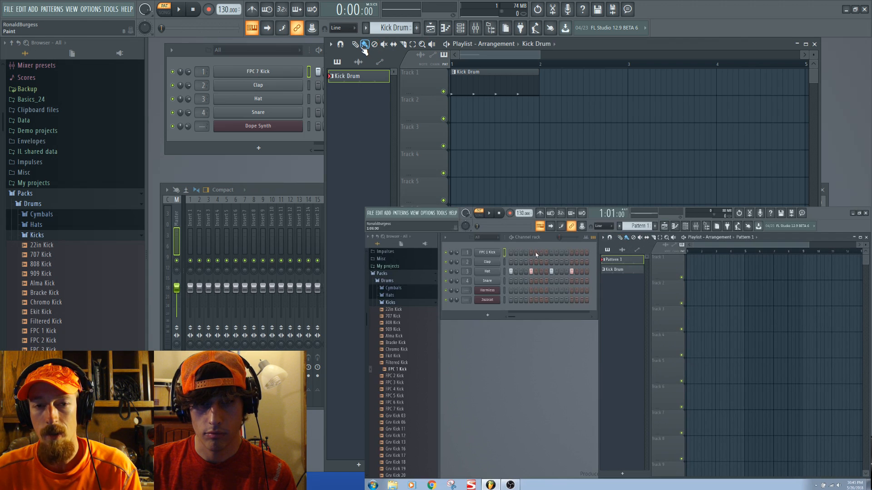
Paint four Kick Drum clips across bars 1 to 4 of Track 2 and clear all clips from the playlist
click(456, 116)
drag(489, 114, 730, 109)
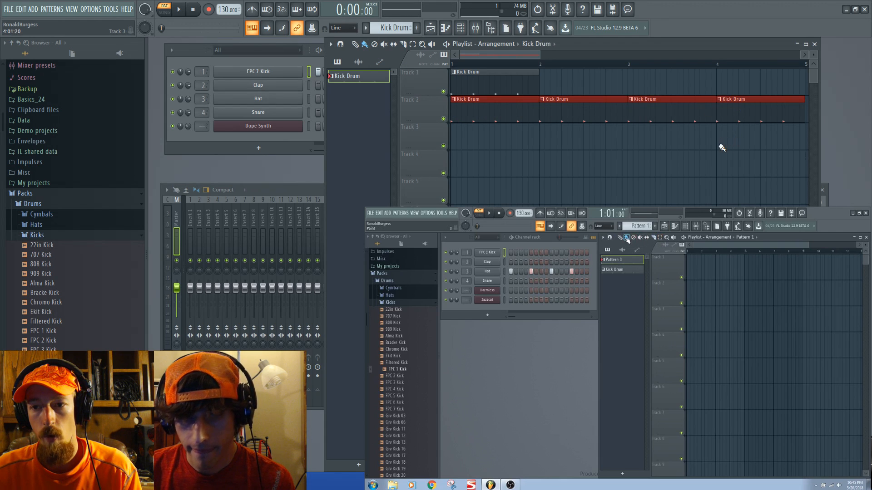
mouse_move(455, 175)
mouse_down()
mouse_move(741, 162)
mouse_move(505, 170)
mouse_move(456, 113)
mouse_move(622, 120)
mouse_move(454, 91)
mouse_move(459, 84)
mouse_up()
Place Kick Drum clips on Tracks 1 and 3 with the Draw tool, try moving the second one, and delete both clips
scroll(645, 171, down, 2)
click(355, 44)
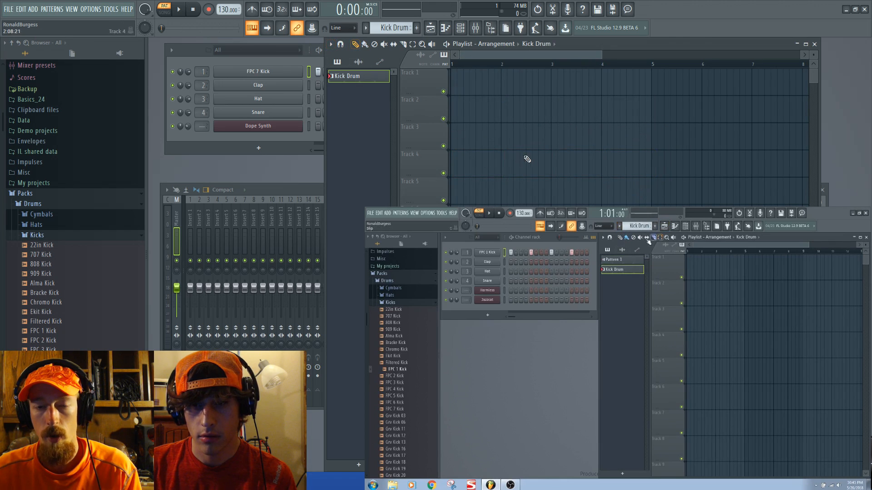
click(468, 87)
mouse_move(532, 84)
mouse_down()
mouse_move(528, 137)
mouse_move(501, 95)
mouse_move(522, 142)
mouse_move(500, 153)
mouse_move(512, 181)
mouse_move(543, 188)
mouse_move(555, 132)
mouse_move(599, 150)
mouse_move(553, 146)
mouse_up()
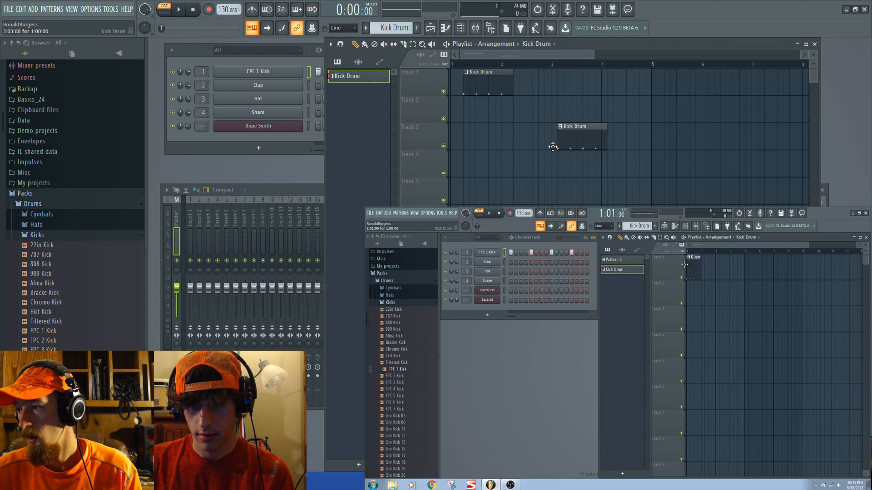
drag(553, 146, 553, 147)
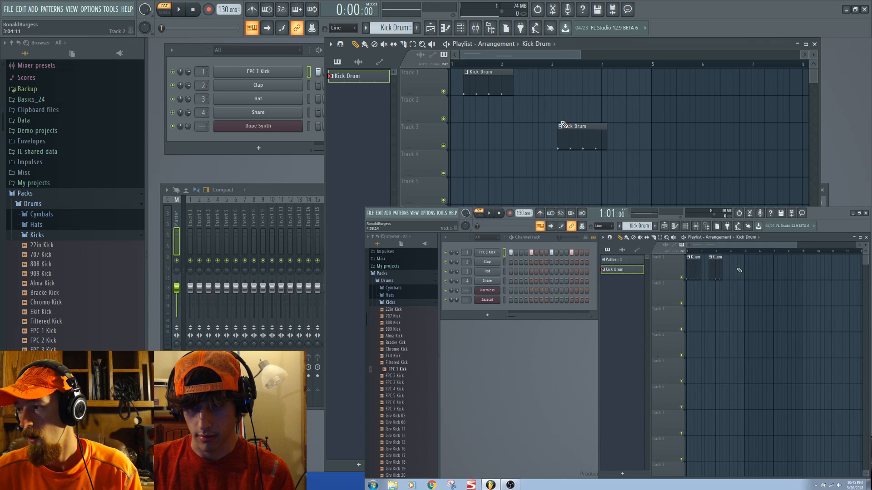
drag(582, 147, 571, 179)
right_click(563, 163)
right_click(480, 84)
Paint a run of Kick Drum clips along Track 3 with the Paint tool and erase it
click(365, 45)
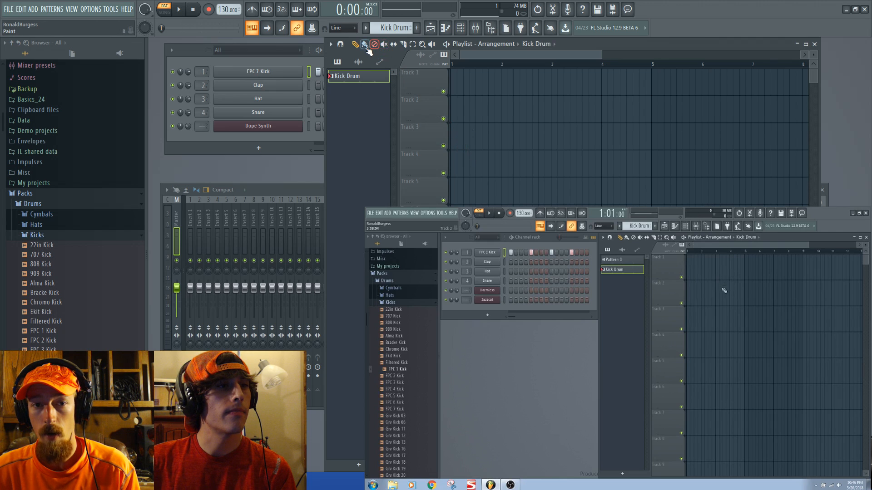
drag(477, 150, 661, 197)
right_click(666, 133)
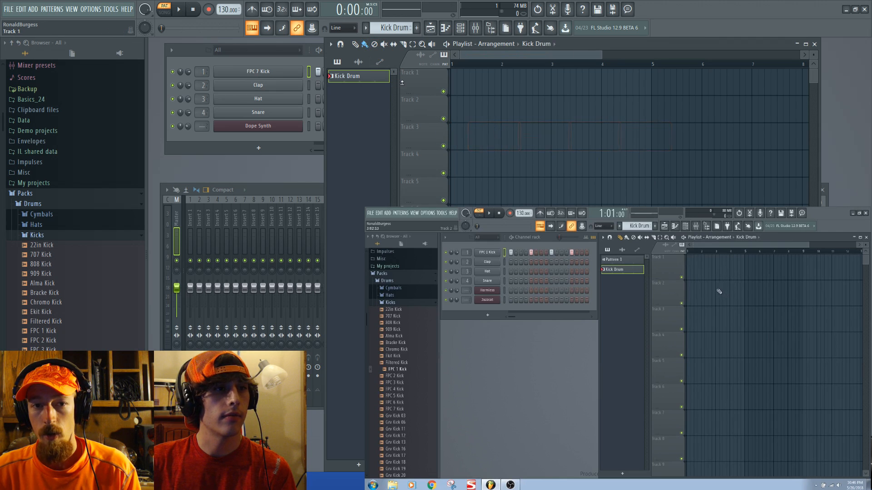
Place a single Kick Drum clip at bar 1 of Track 2 with the Draw tool and delete it
click(356, 45)
drag(479, 102, 433, 97)
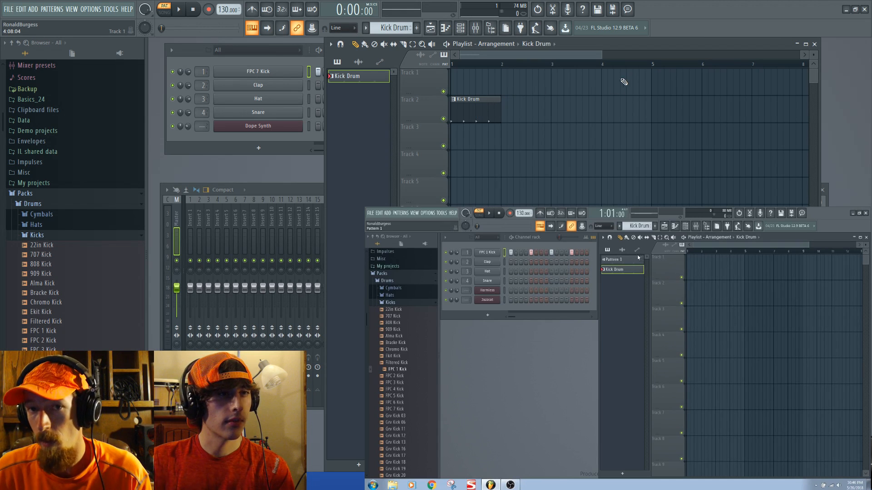
right_click(479, 108)
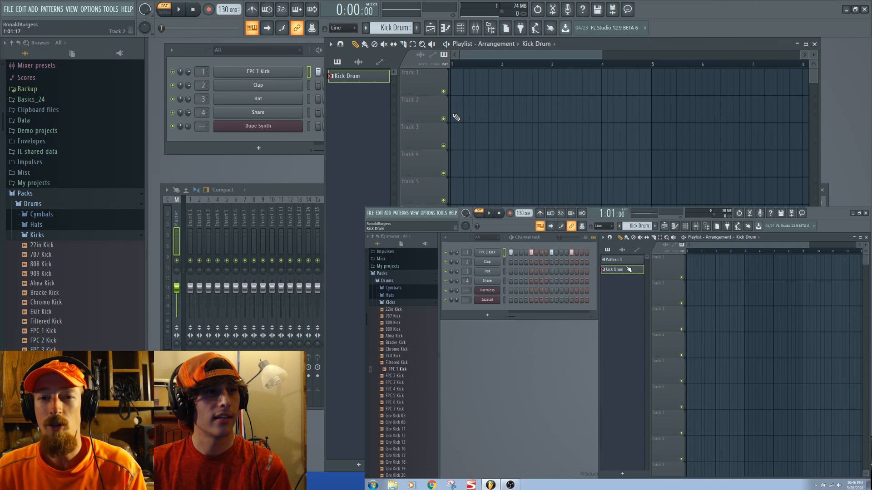
Lay continuous runs of Kick Drum clips along Tracks 2 and 3 with the Draw tool, deleting each run
drag(454, 118, 677, 114)
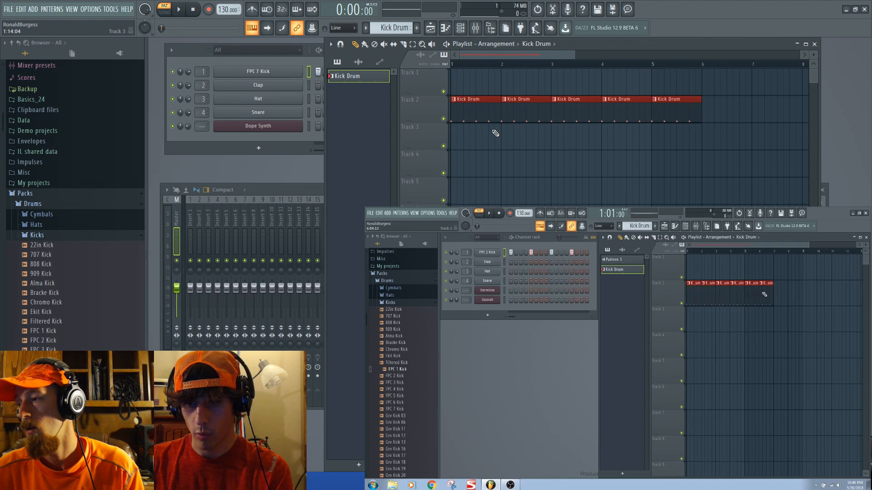
mouse_move(710, 126)
mouse_down()
mouse_move(506, 121)
mouse_move(452, 96)
mouse_up()
key(Delete)
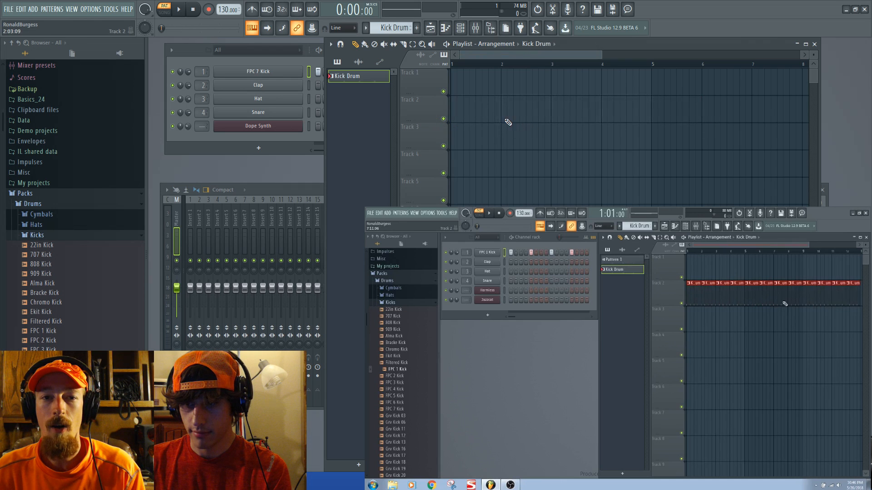
drag(489, 119, 628, 134)
drag(691, 95, 482, 118)
key(Delete)
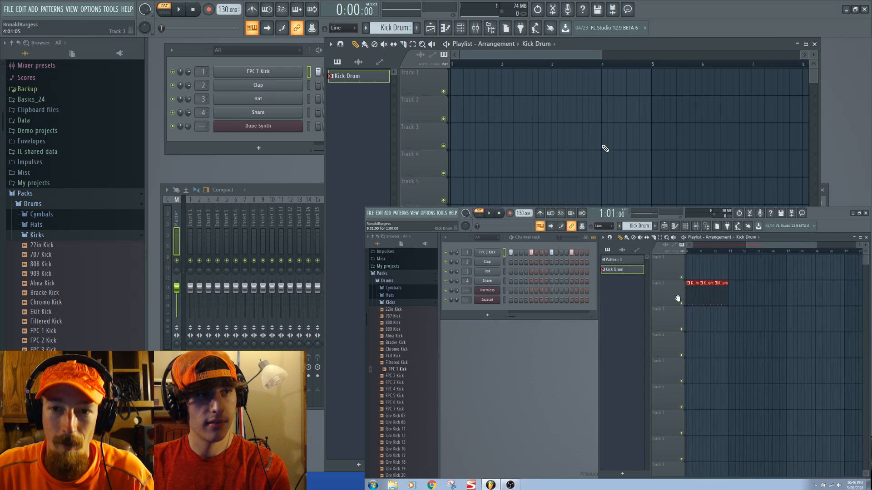
drag(460, 146, 648, 138)
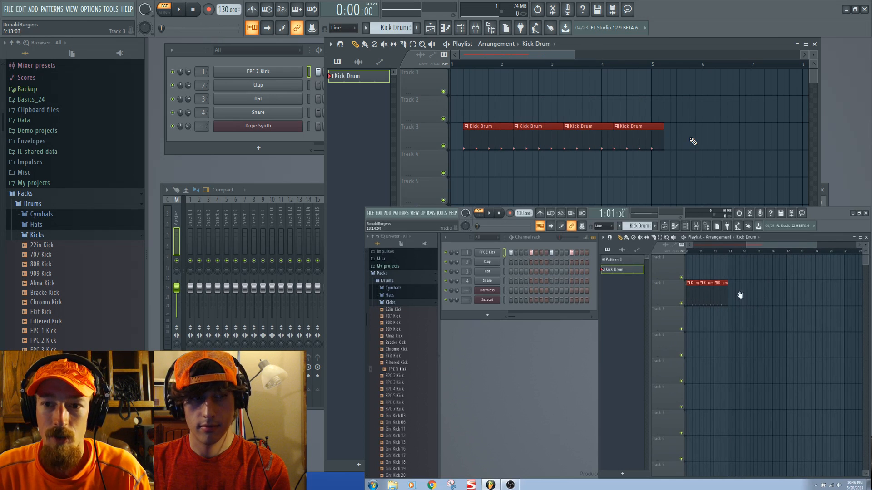
key(Delete)
Lay four consecutive Kick Drum clips across bars 1 to 4 of Track 1
drag(456, 91, 631, 80)
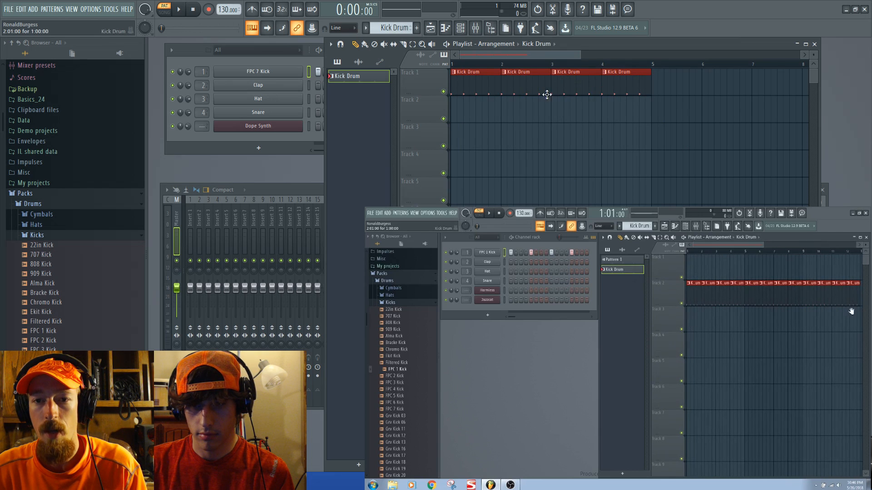
click(482, 90)
click(521, 81)
click(577, 91)
click(615, 83)
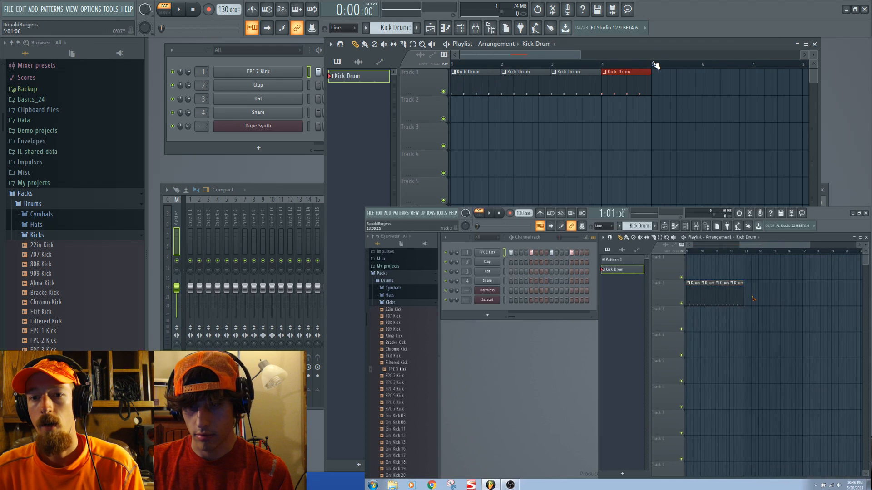
In song mode, try time selections over the four Track 1 clips and over bar 1 alone, and clear the selection
key(ctrl+a)
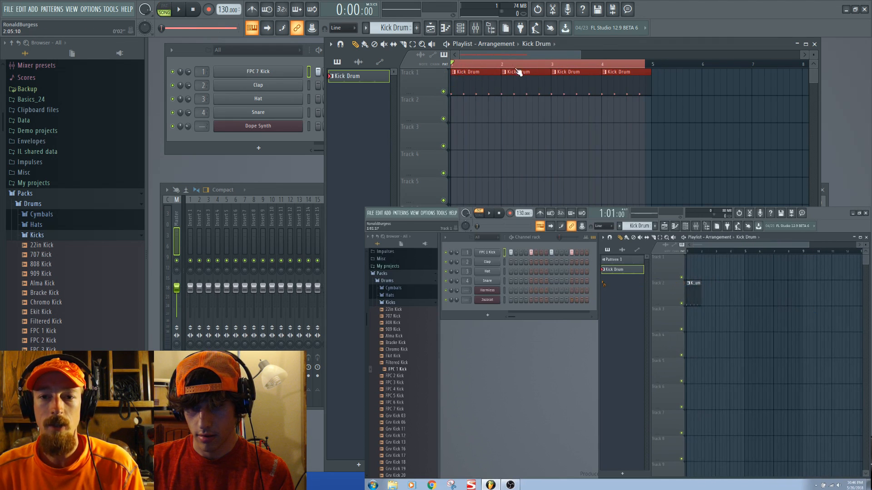
scroll(468, 130, up, 5)
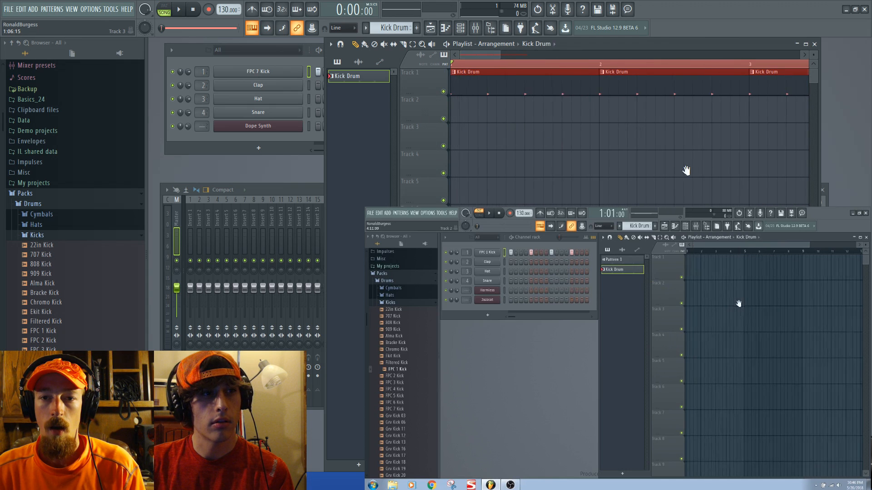
drag(601, 69, 455, 73)
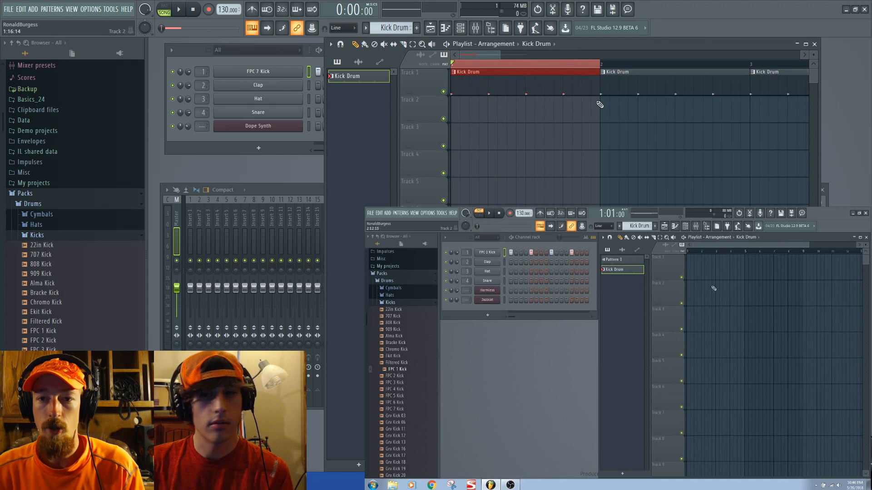
scroll(600, 105, down, 3)
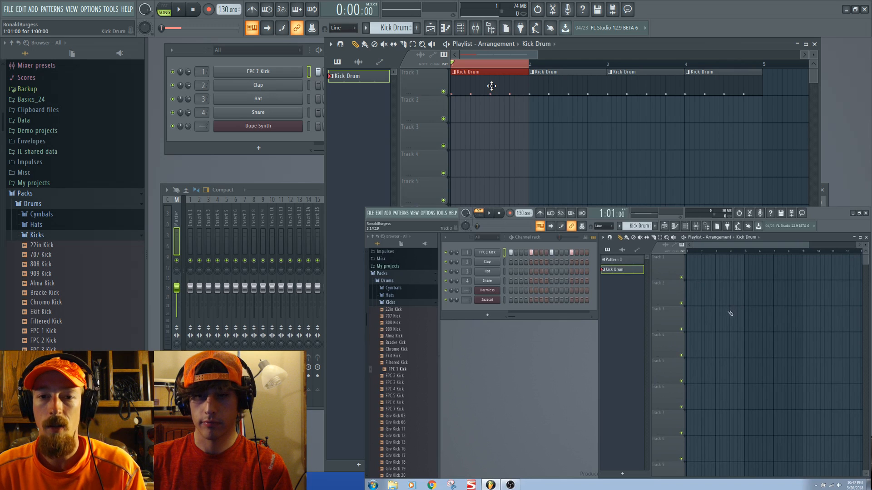
ctrl+click(508, 140)
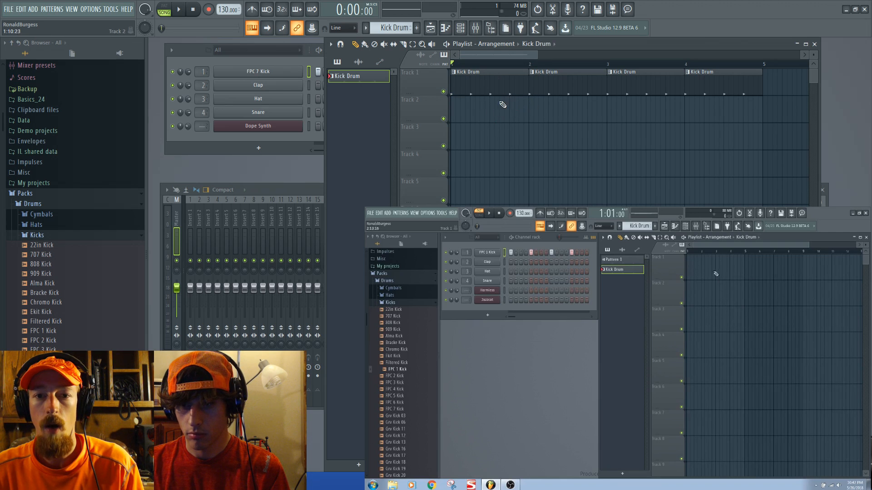
Place a Kick Drum clip at bar 1 of Track 2, directly under the first Track 1 clip
scroll(496, 91, up, 2)
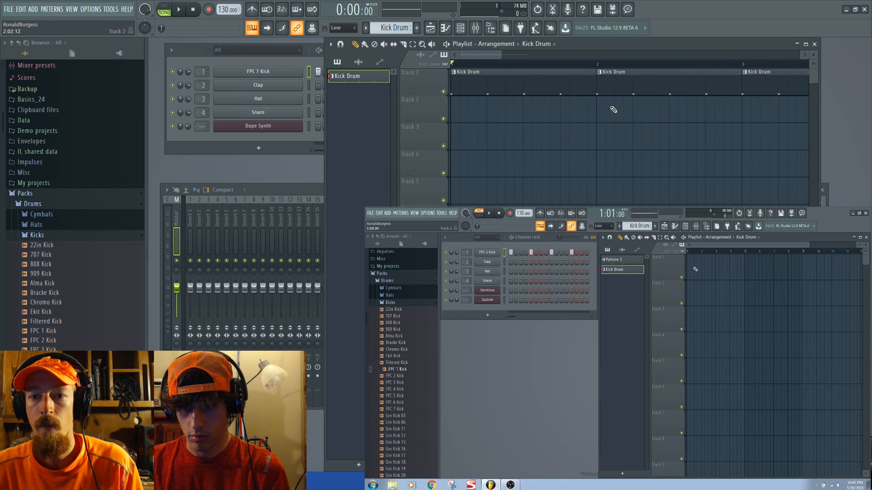
click(596, 68)
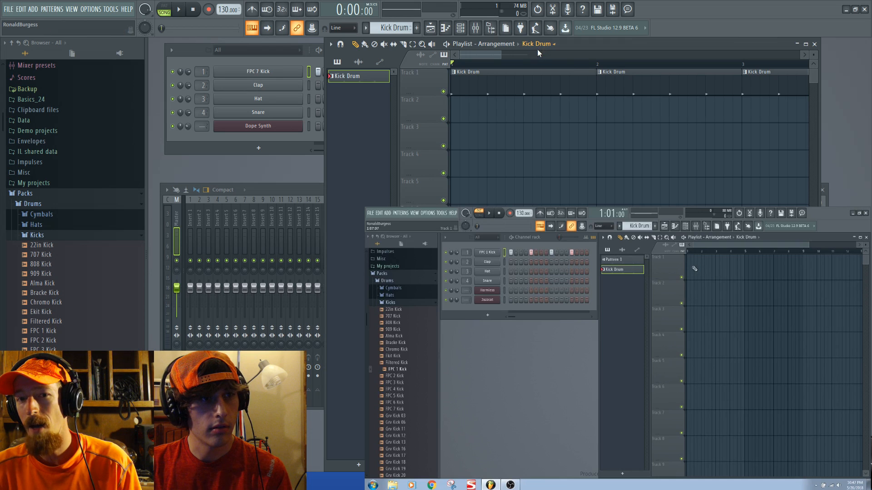
drag(461, 110, 424, 114)
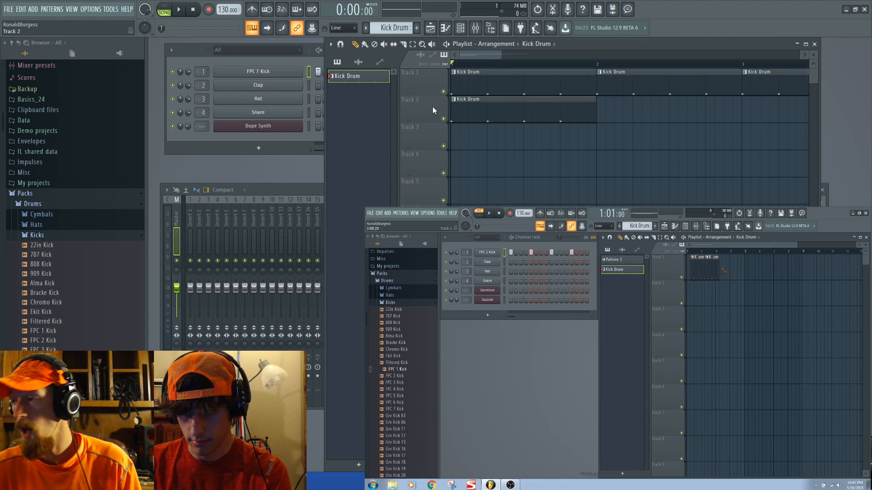
scroll(545, 131, down, 3)
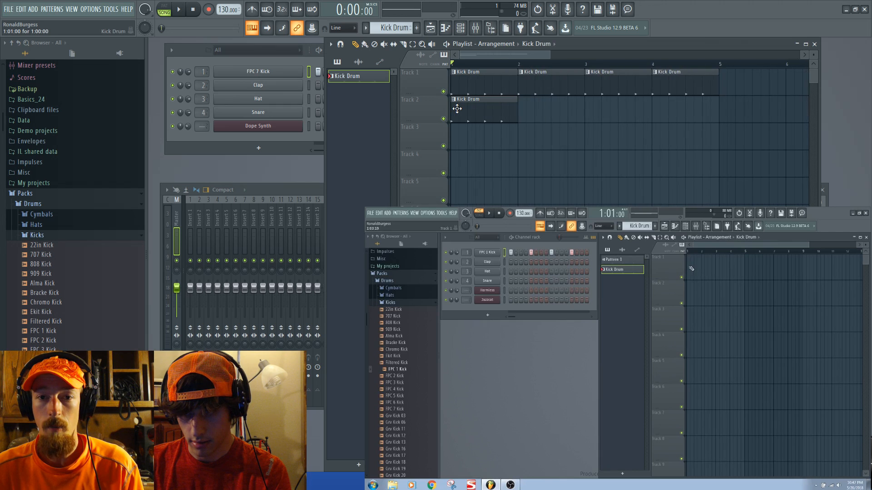
Delete all Kick Drum clips from Tracks 1 and 2, and lay four consecutive clips along Track 2 starting one beat into bar 1
right_click(464, 111)
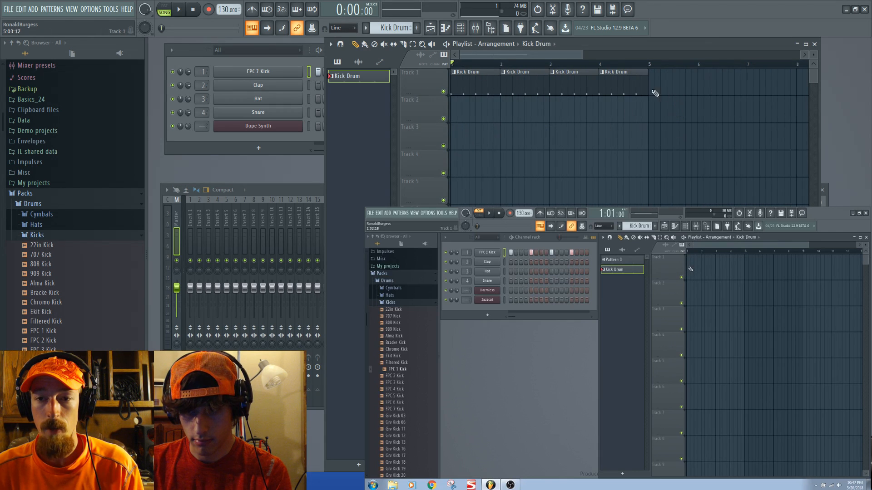
right_click(632, 86)
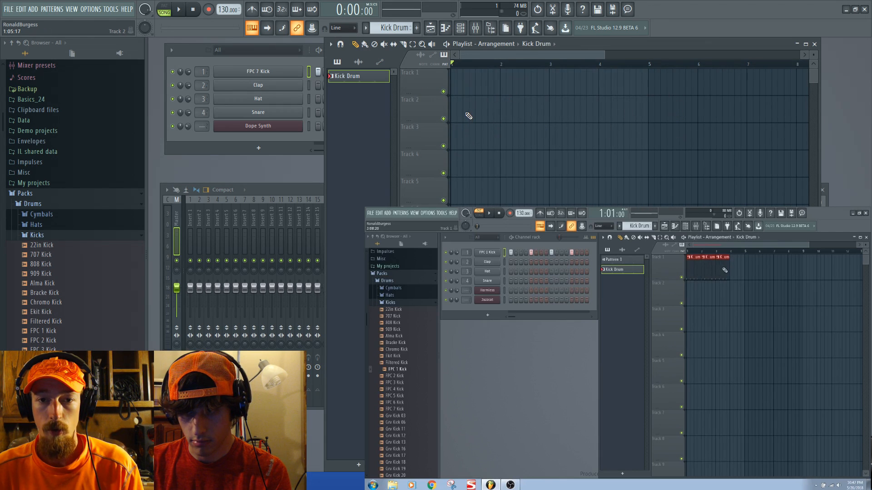
drag(467, 117, 685, 111)
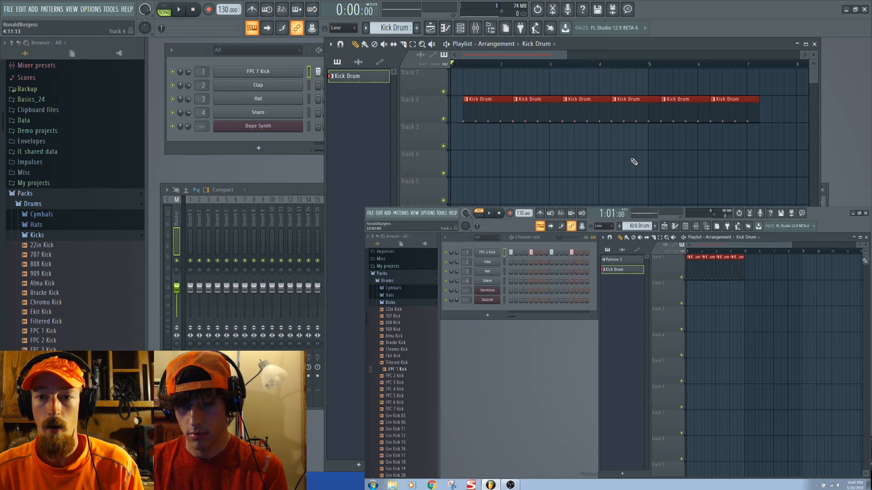
right_click(678, 114)
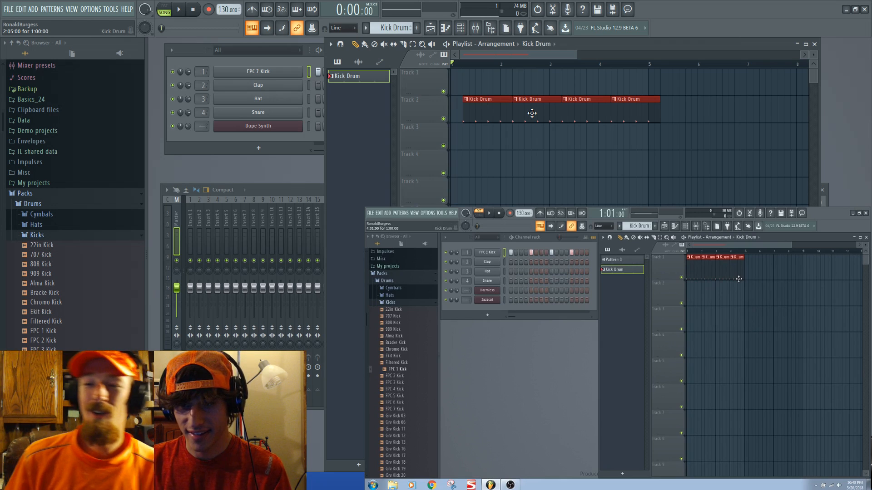
click(594, 195)
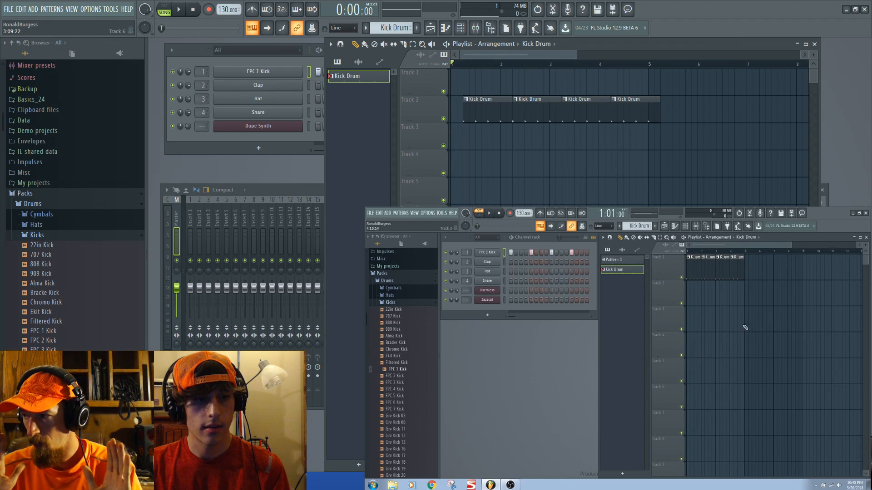
Try box-selecting all four Track 2 clips from different starting corners, and clear the selection and the stray Track 6 clip
drag(474, 84, 674, 125)
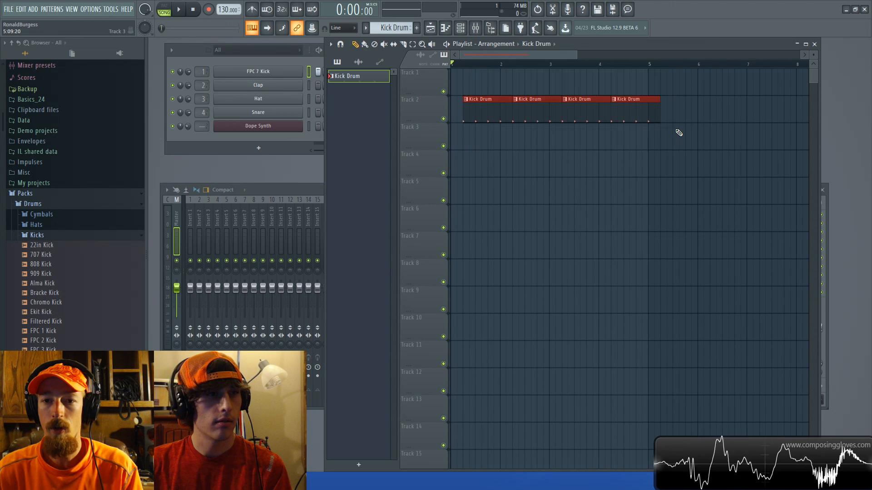
click(532, 212)
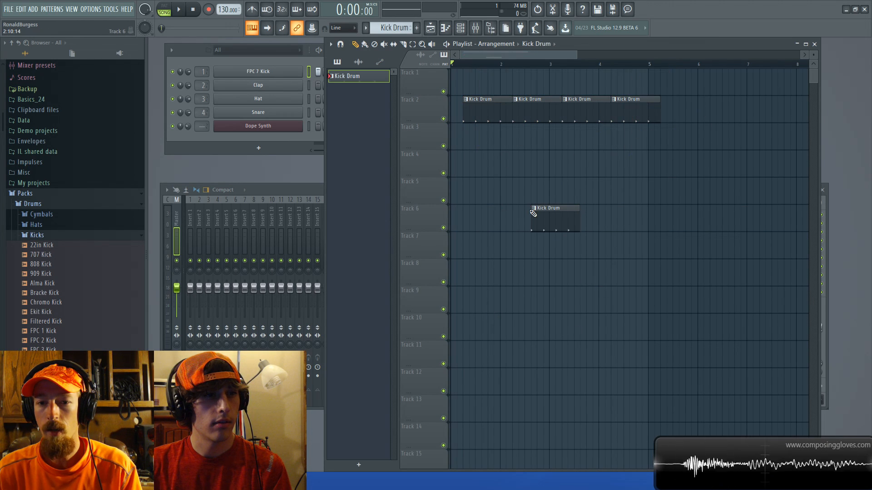
right_click(545, 214)
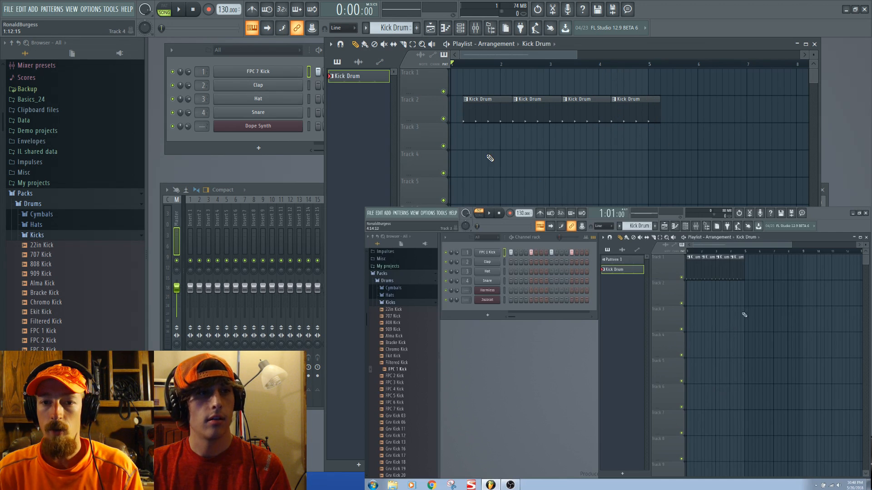
drag(485, 176, 700, 81)
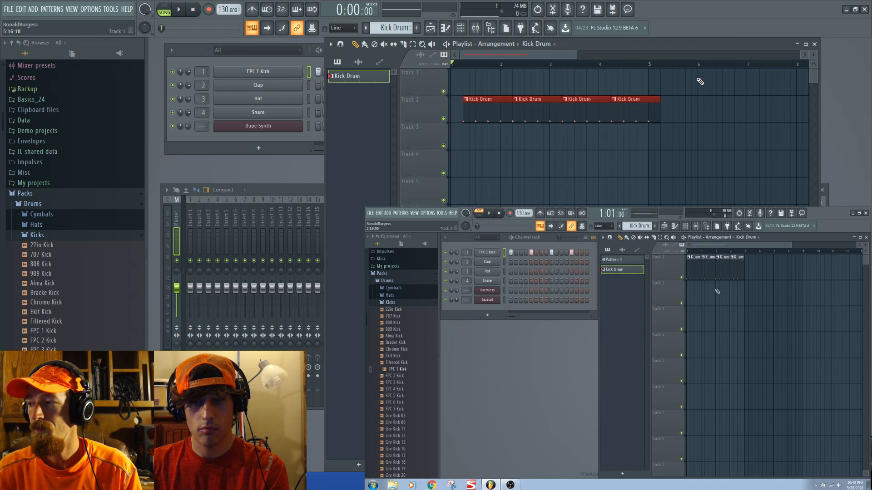
drag(476, 196, 727, 114)
ctrl+click(502, 161)
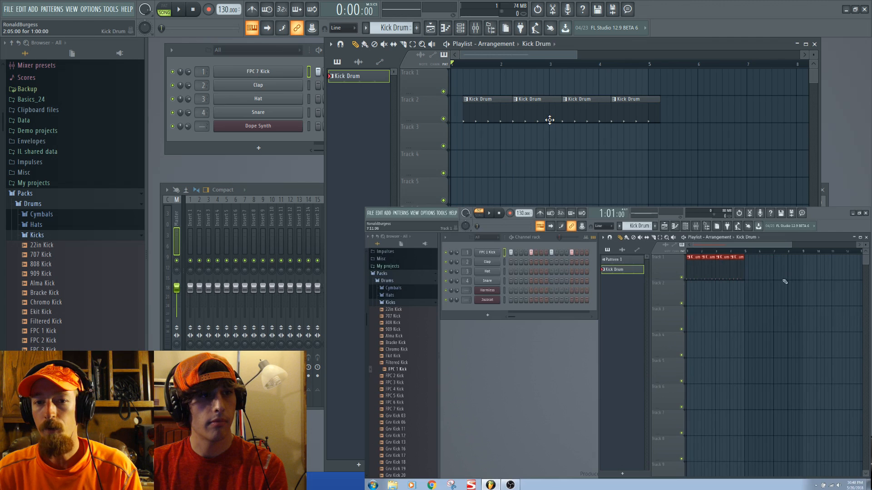
Try selecting individual Track 2 clips, adding the first, third and fourth while skipping the second, and clear the selection
ctrl+shift+click(484, 108)
drag(584, 104, 649, 107)
ctrl+click(604, 157)
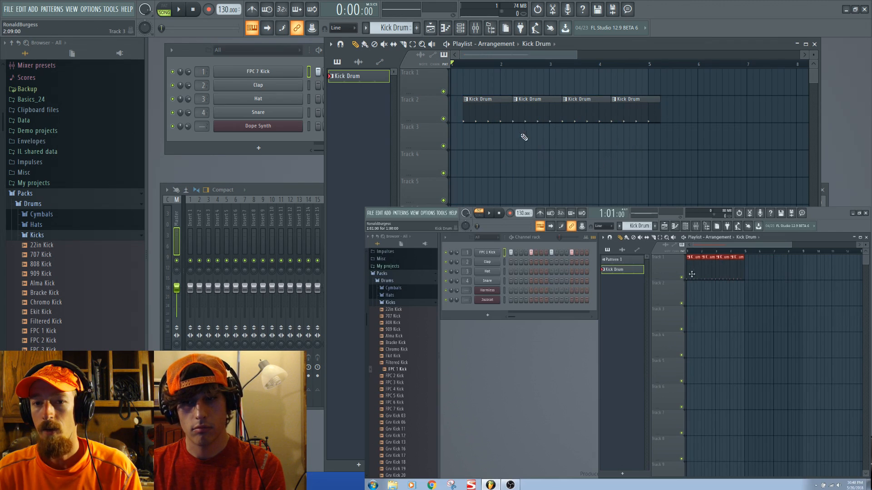
ctrl+shift+click(476, 111)
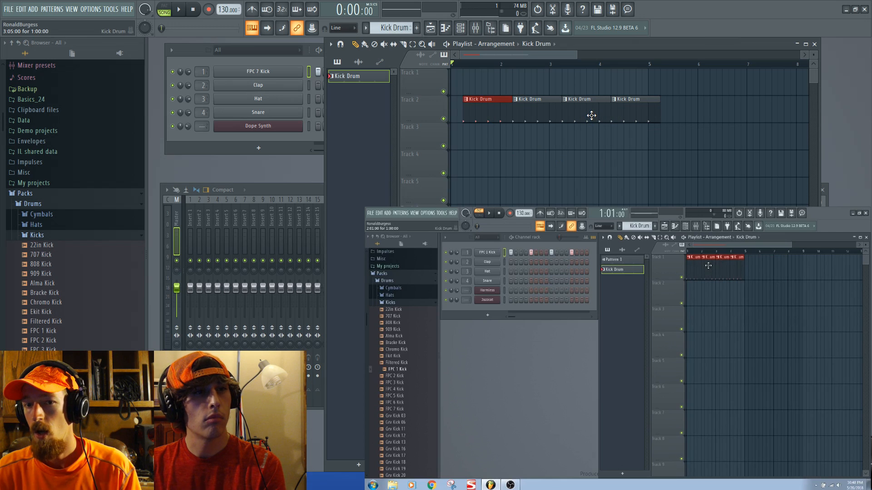
drag(576, 109, 585, 115)
ctrl+shift+click(620, 110)
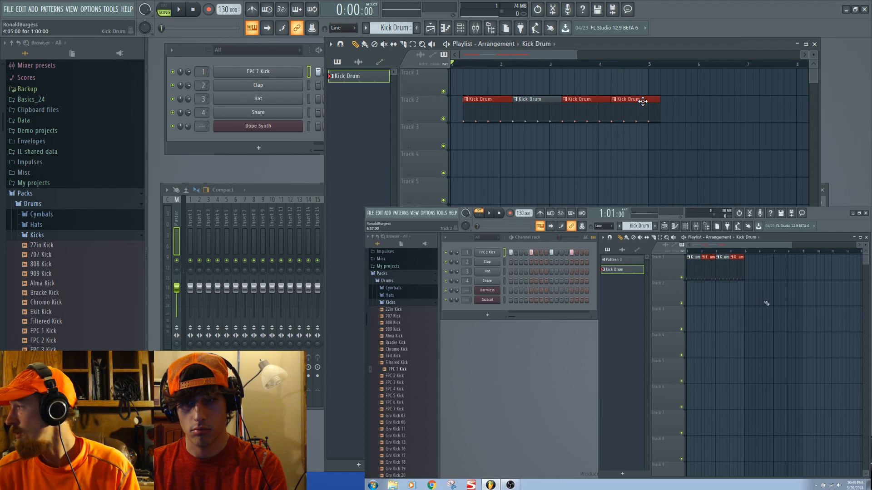
mouse_move(584, 107)
mouse_down()
mouse_move(671, 189)
mouse_move(722, 102)
mouse_move(588, 118)
mouse_move(580, 101)
mouse_up()
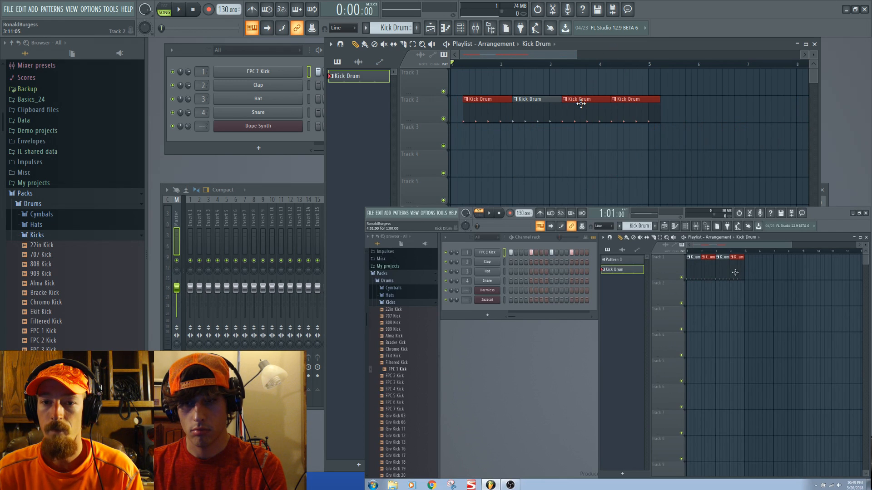
click(485, 143)
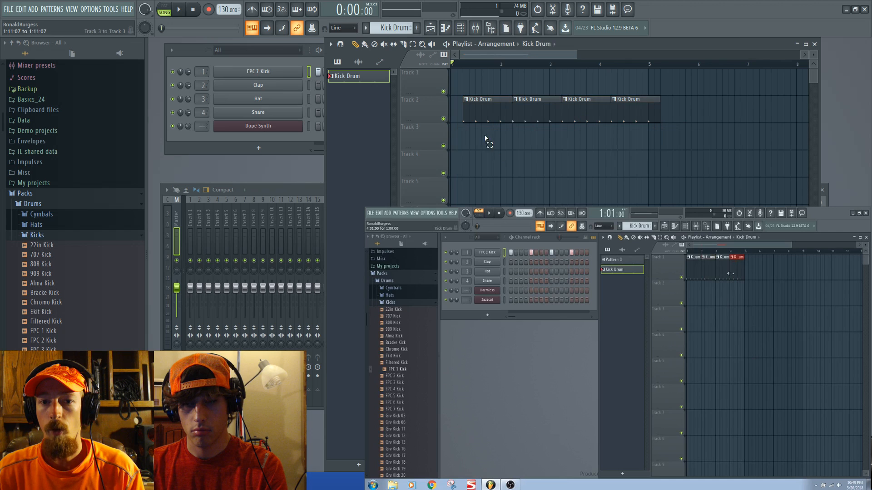
Box-select the four Track 2 clips and move them together to Track 1 so they start at bar 1
drag(648, 94, 682, 92)
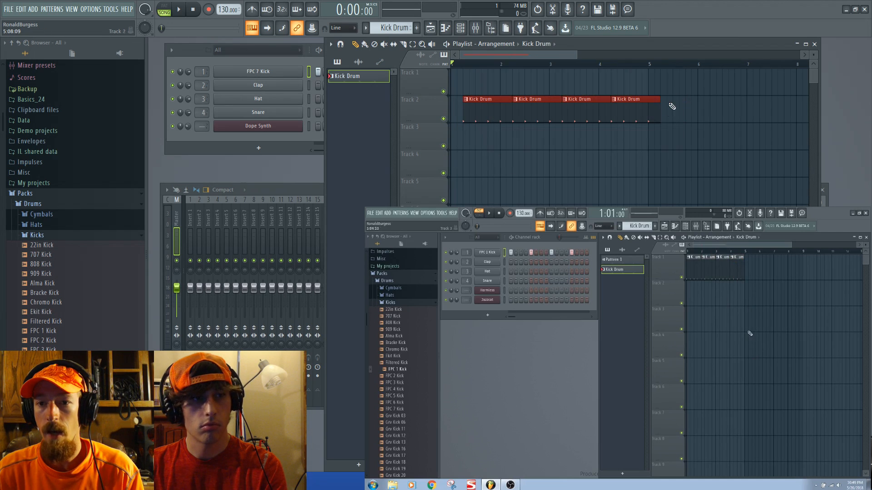
drag(640, 113, 614, 114)
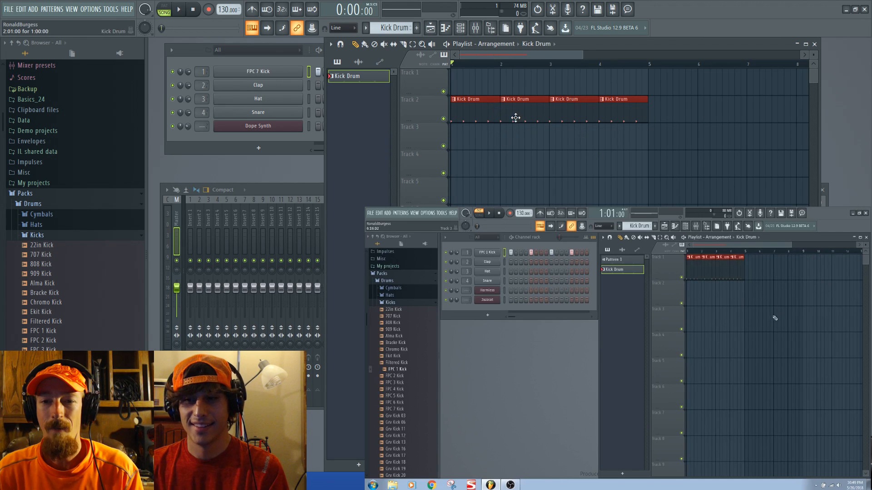
mouse_move(489, 115)
mouse_down()
mouse_move(510, 116)
mouse_move(482, 121)
mouse_up()
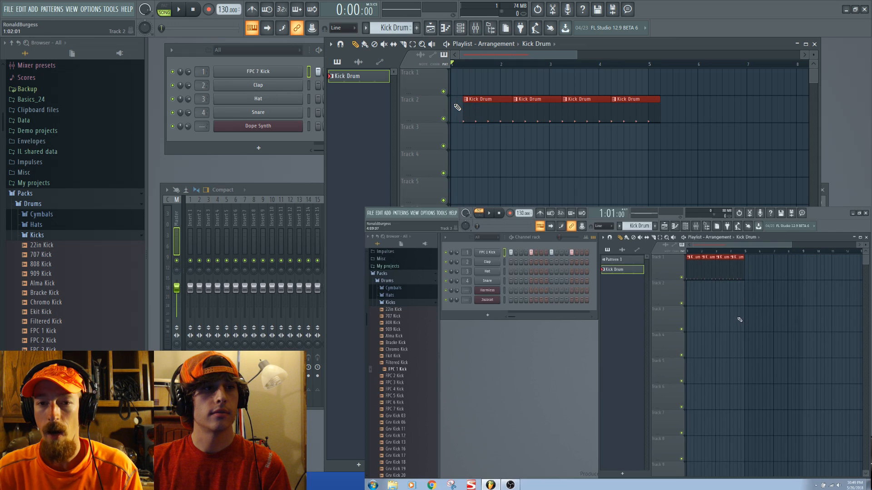
drag(474, 105, 472, 85)
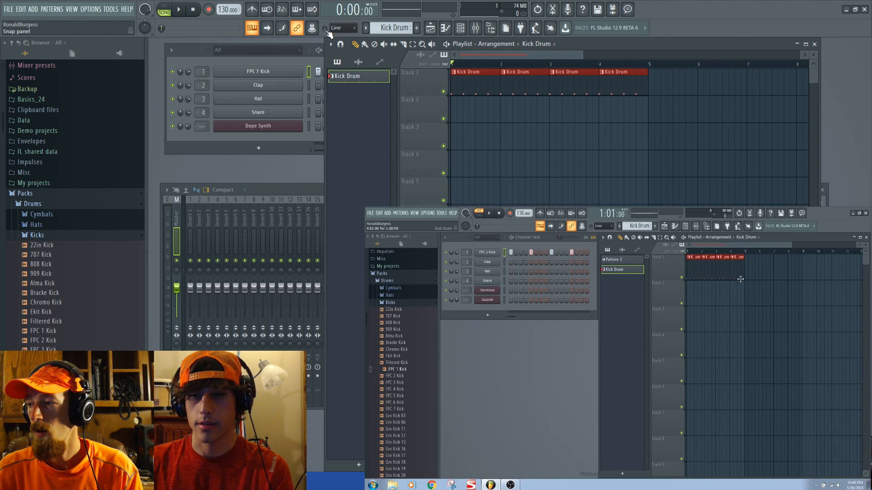
Set the main snap to 1/2 step and inspect the playlist grid up close over the first bar
click(612, 226)
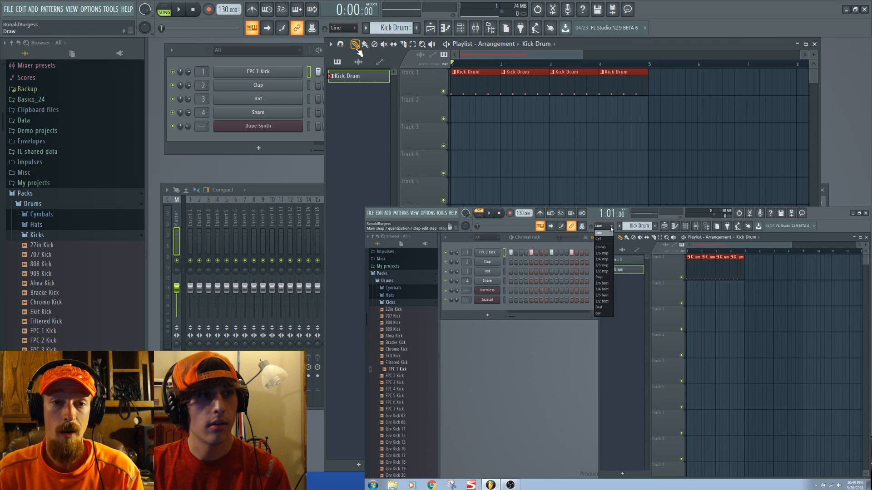
click(340, 29)
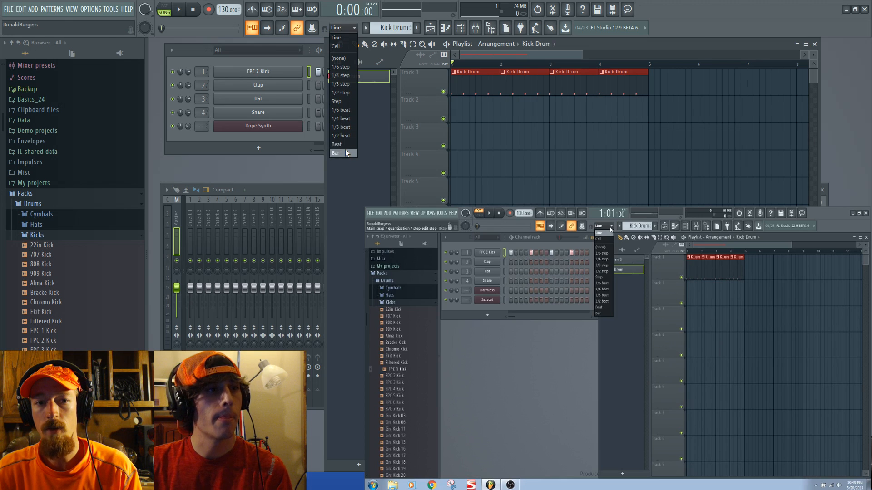
click(334, 93)
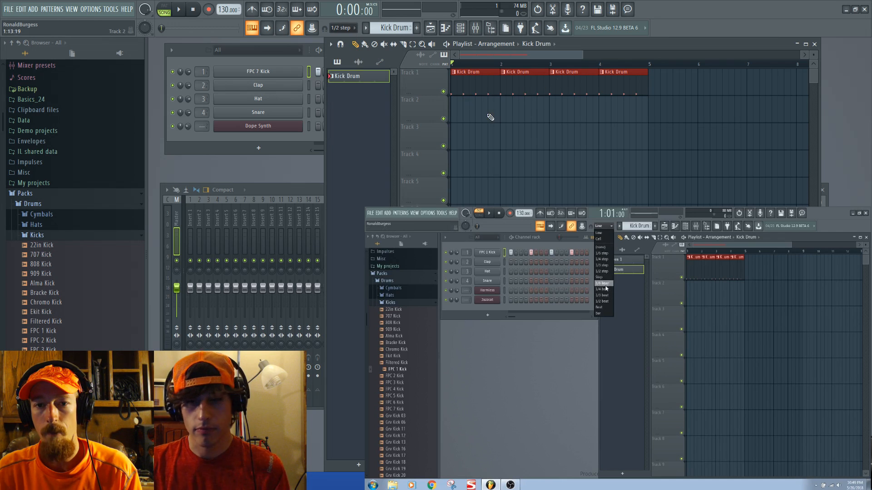
scroll(483, 116, up, 2)
scroll(483, 115, up, 4)
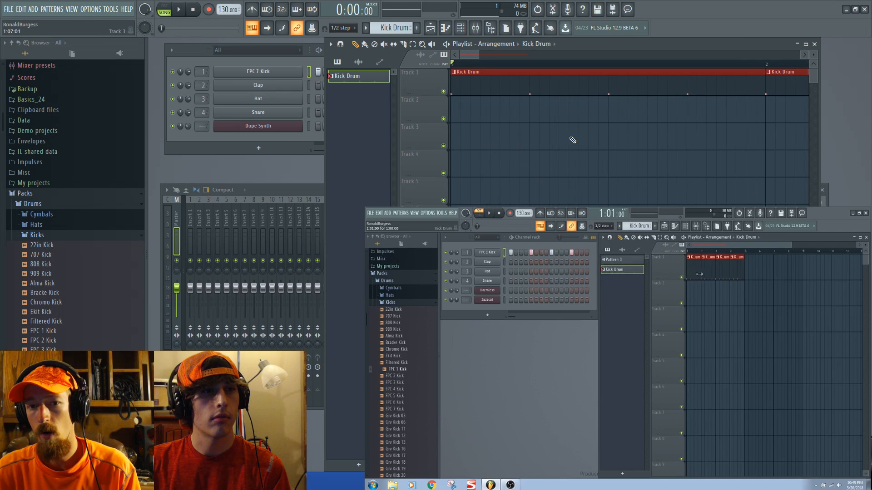
mouse_move(457, 73)
mouse_down()
mouse_move(518, 78)
mouse_move(451, 84)
mouse_up()
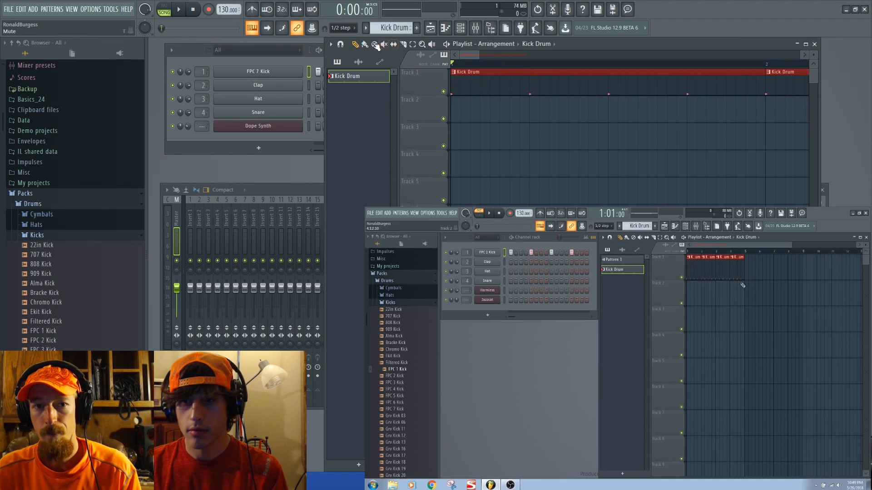
Try the 1/4 step and 1/6 step main snap values, comparing the playlist grid at each
click(348, 28)
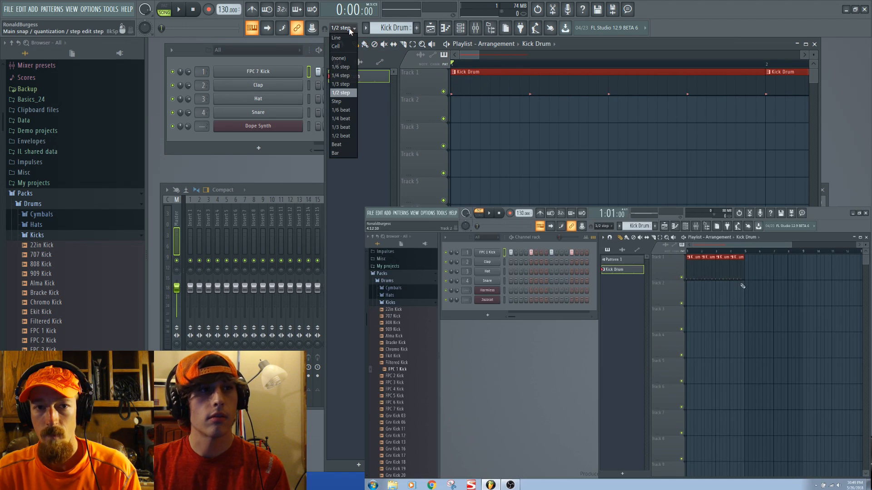
click(348, 76)
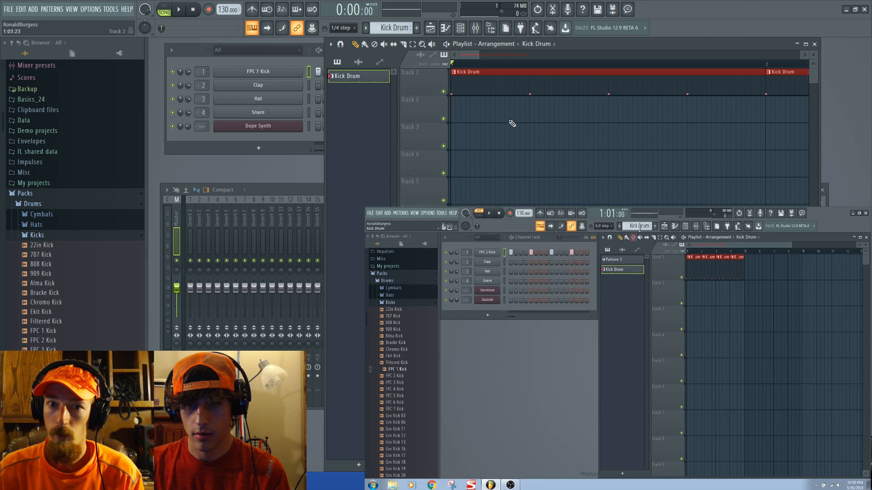
scroll(504, 128, down, 2)
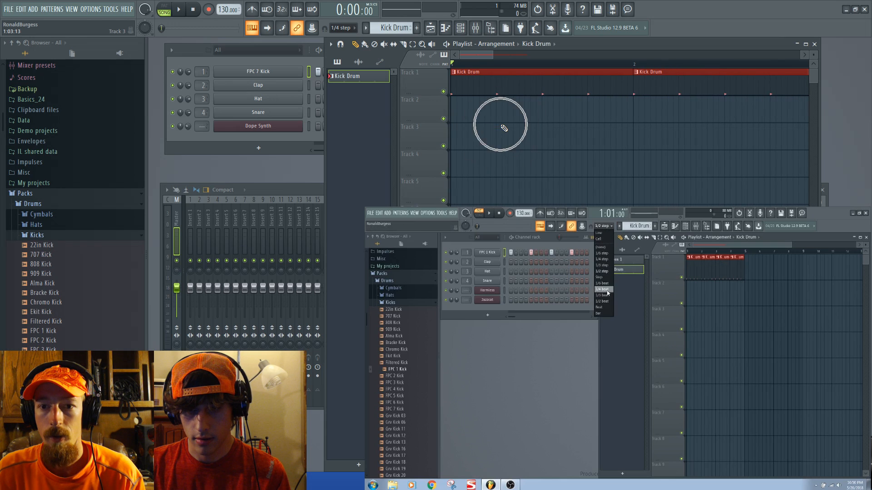
click(343, 28)
click(341, 67)
scroll(504, 131, up, 3)
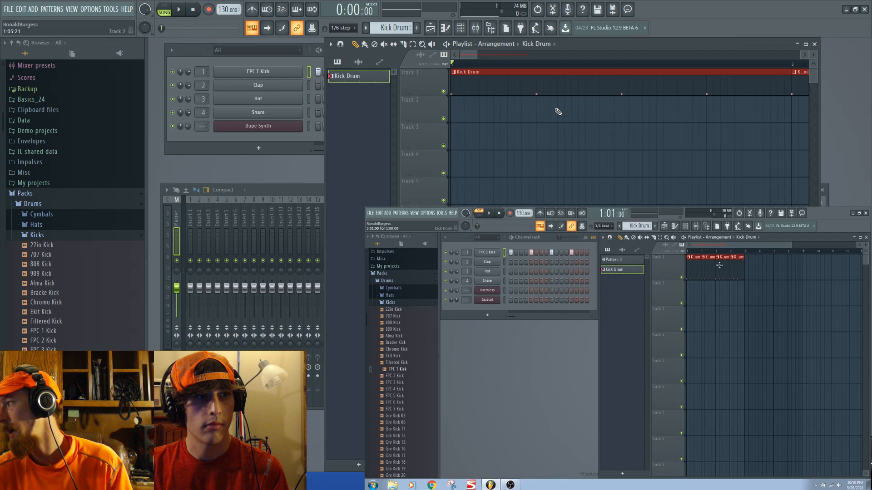
Try the 1/2 beat and 1/4 beat main snap values, and set the snap to 1/3 beat
click(345, 27)
click(344, 137)
click(339, 28)
click(340, 128)
click(341, 28)
click(348, 118)
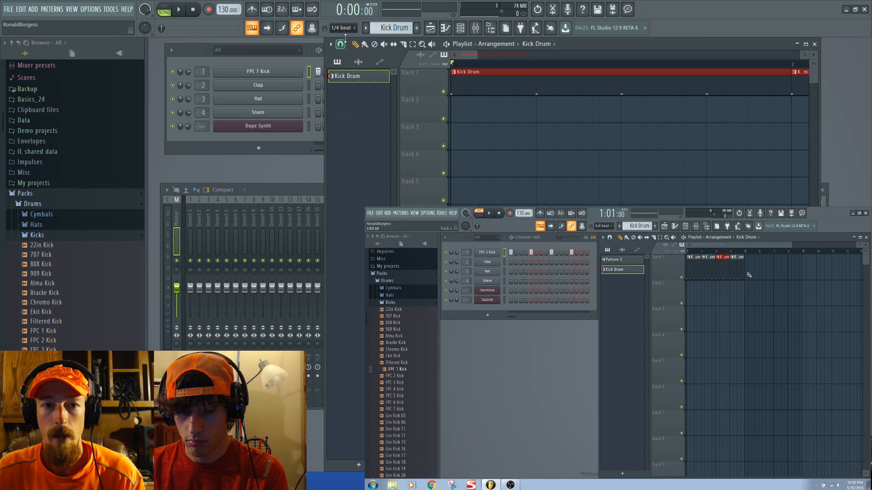
click(346, 28)
click(341, 127)
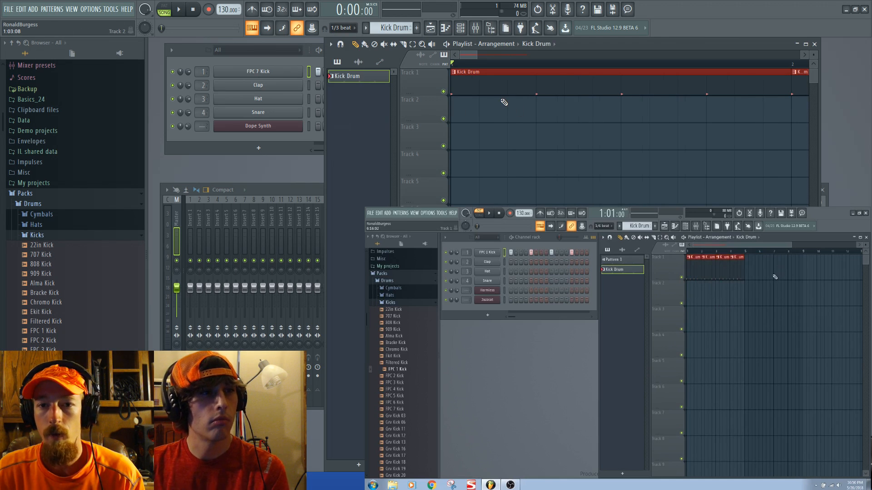
scroll(504, 101, down, 3)
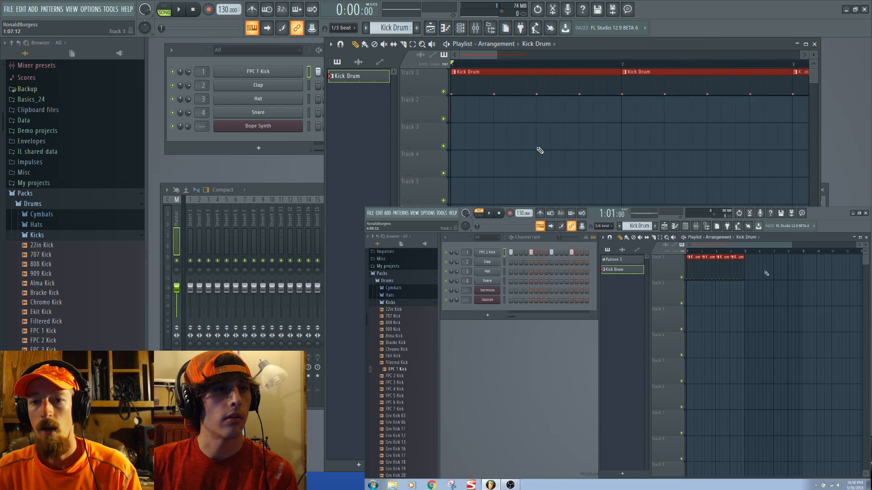
Move the playhead along the timeline to the middle of bar 1, and deselect the Track 1 clips
drag(575, 64, 613, 65)
drag(534, 66, 573, 83)
key(ctrl+d)
Delete all four Kick Drum clips from Track 1
scroll(575, 143, down, 6)
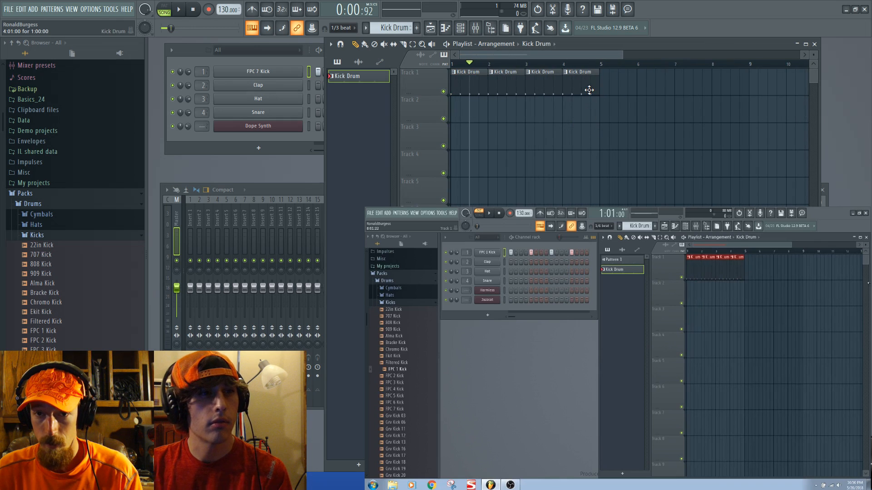
right_click(587, 89)
right_click(545, 90)
right_click(504, 90)
right_click(474, 90)
scroll(477, 101, up, 3)
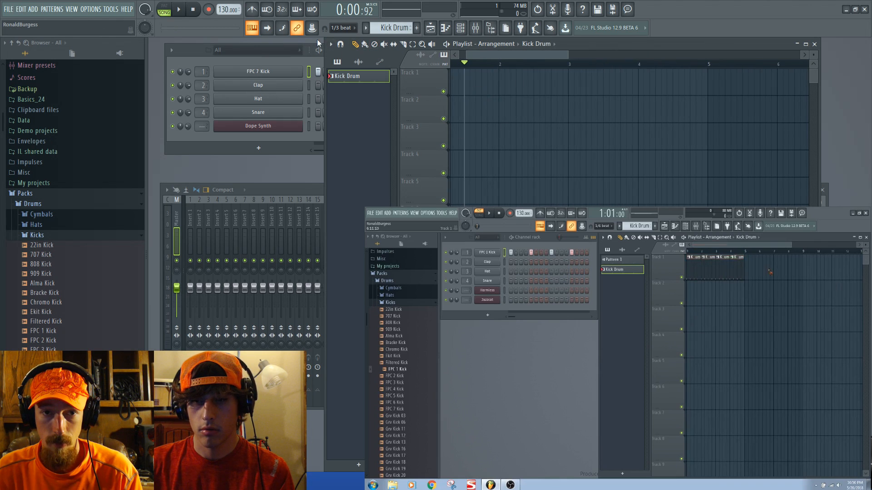
Set the main snap to Cell and place a Kick Drum clip at bar 1 of Track 1
click(340, 28)
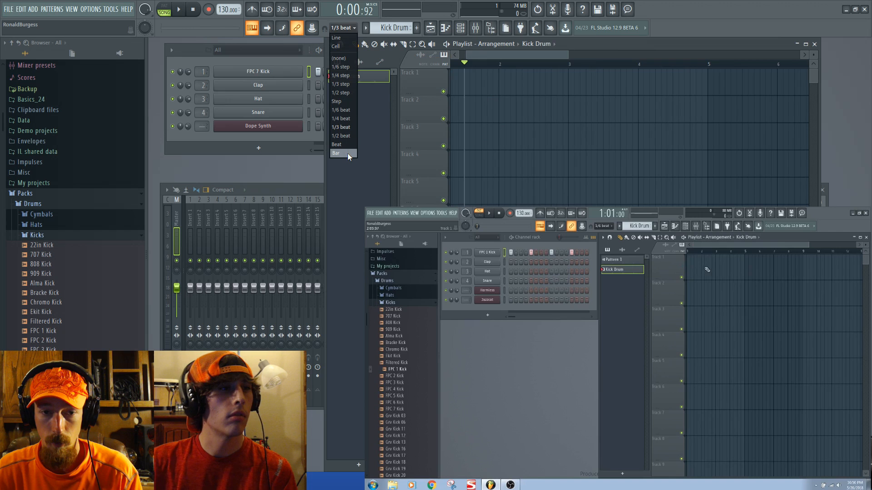
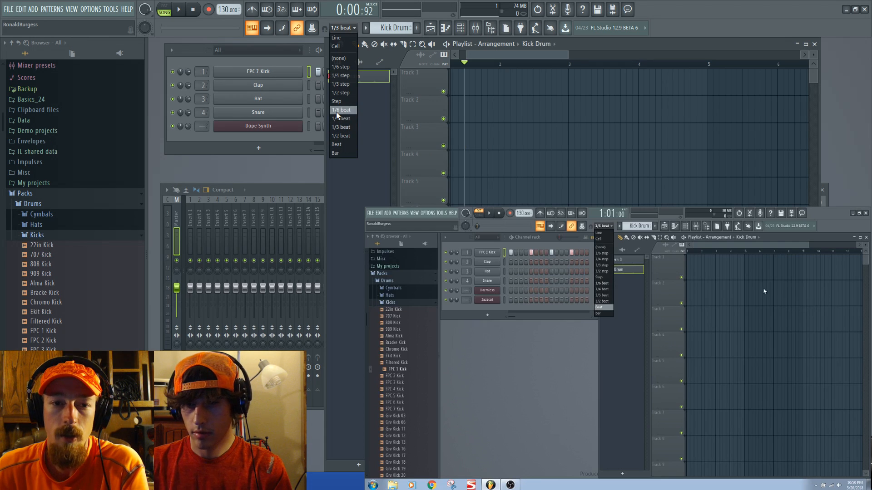
click(494, 63)
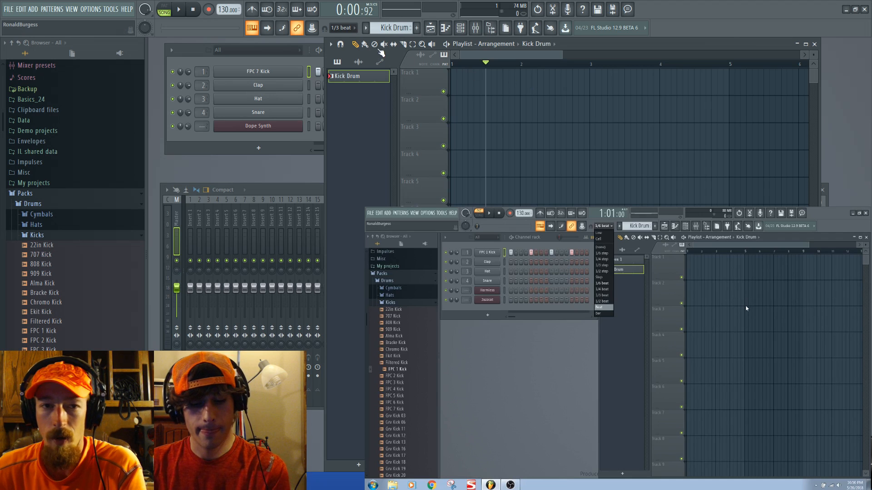
click(346, 30)
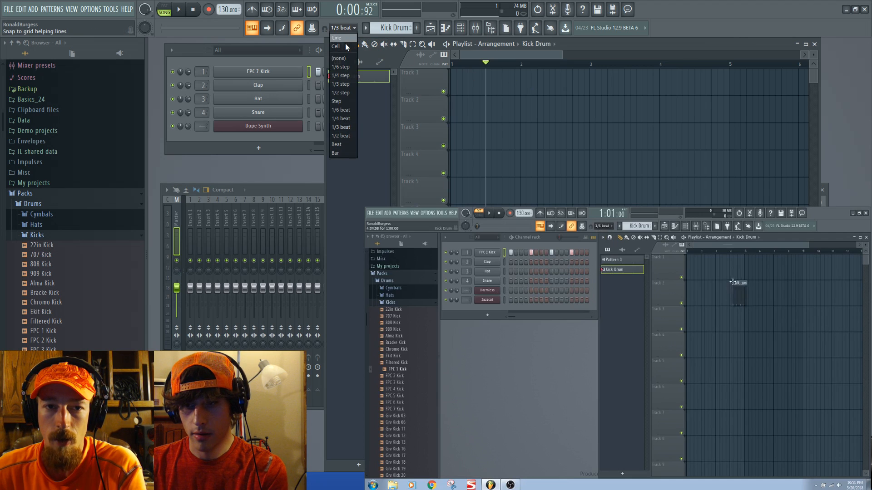
click(345, 48)
mouse_move(455, 84)
mouse_down()
mouse_move(534, 86)
mouse_move(457, 91)
mouse_up()
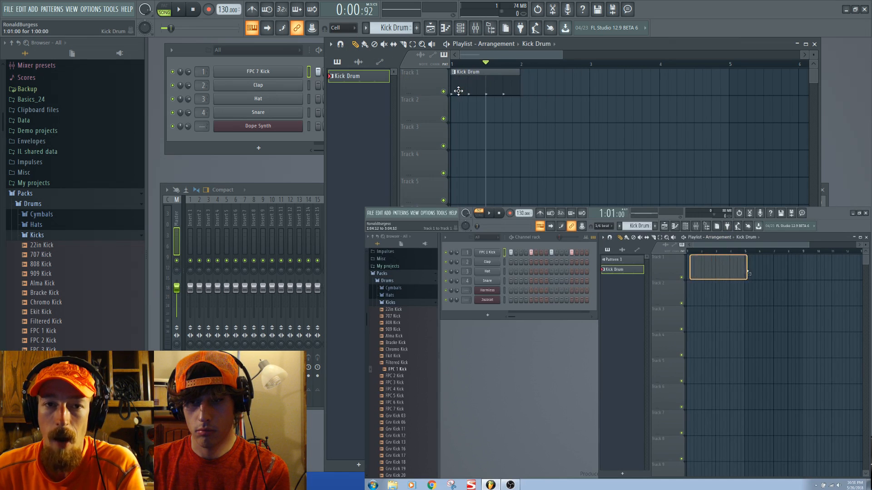
Set the main snap to Line and compare the playlist grid lines around the Kick Drum clip at different zoom levels
click(345, 28)
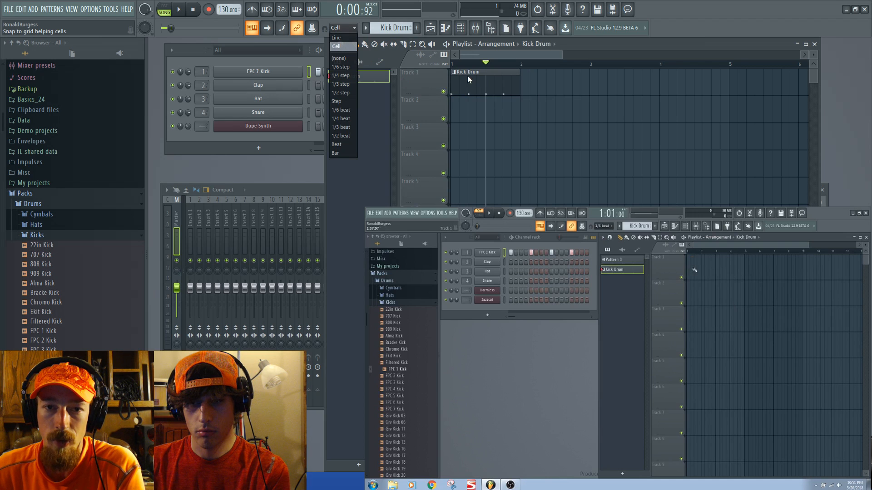
click(341, 38)
mouse_move(466, 85)
mouse_down()
mouse_move(541, 83)
mouse_move(466, 86)
mouse_up()
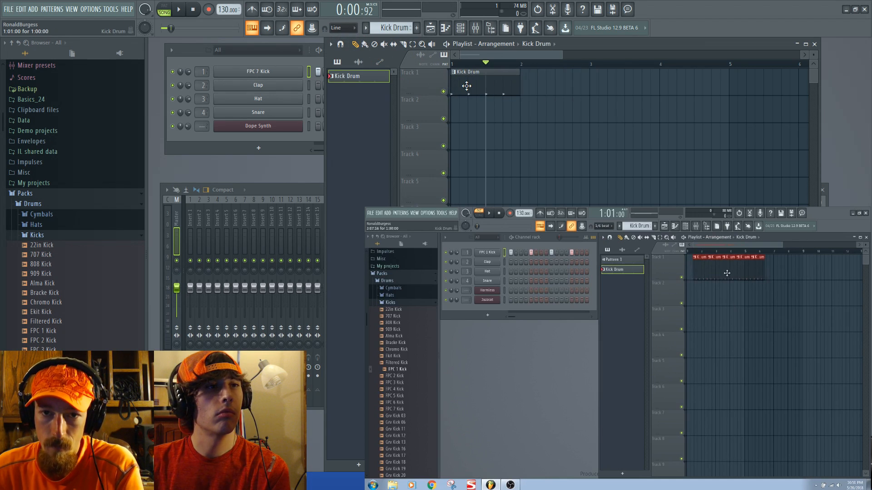
scroll(481, 106, up, 4)
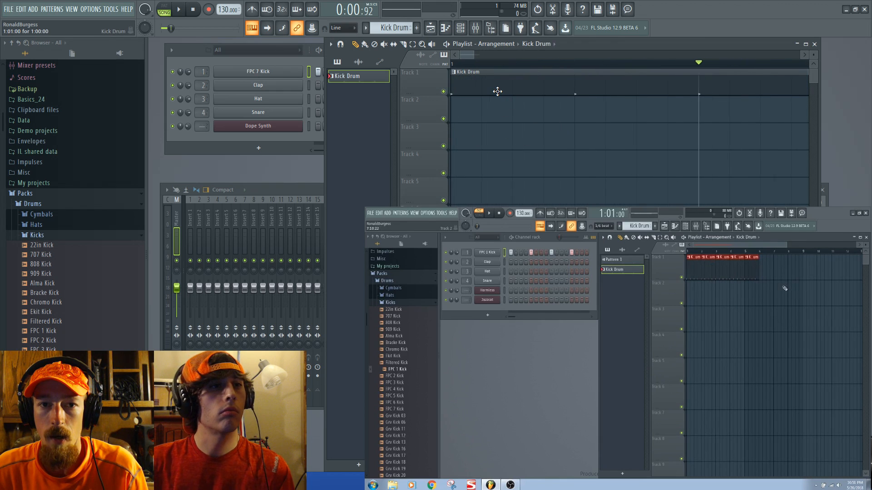
click(341, 28)
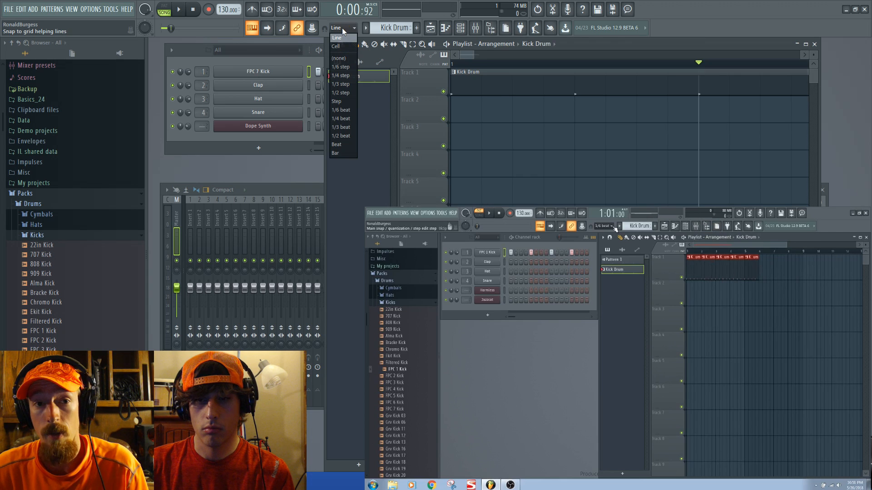
click(338, 38)
scroll(557, 129, up, 3)
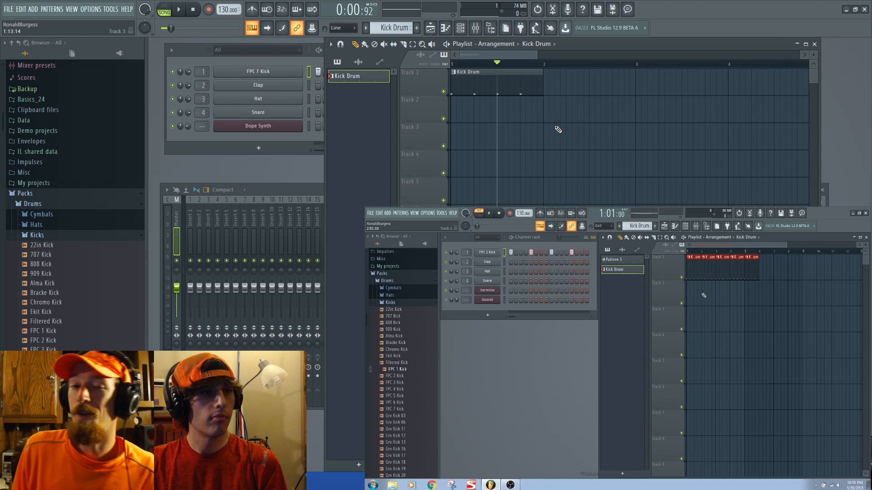
Replace the Kick Drum clip on Track 1 with four back-to-back Kick Drum clips across bars 1 to 4
right_click(494, 74)
scroll(529, 112, down, 3)
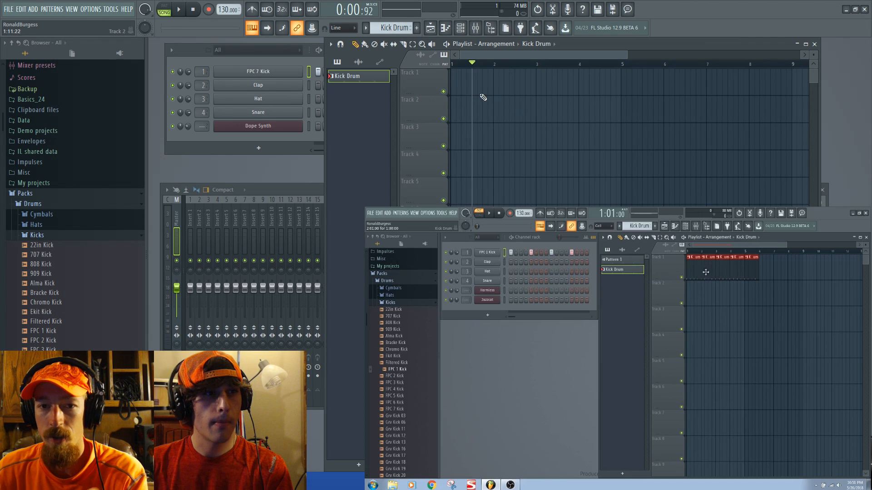
click(457, 92)
drag(499, 90, 586, 88)
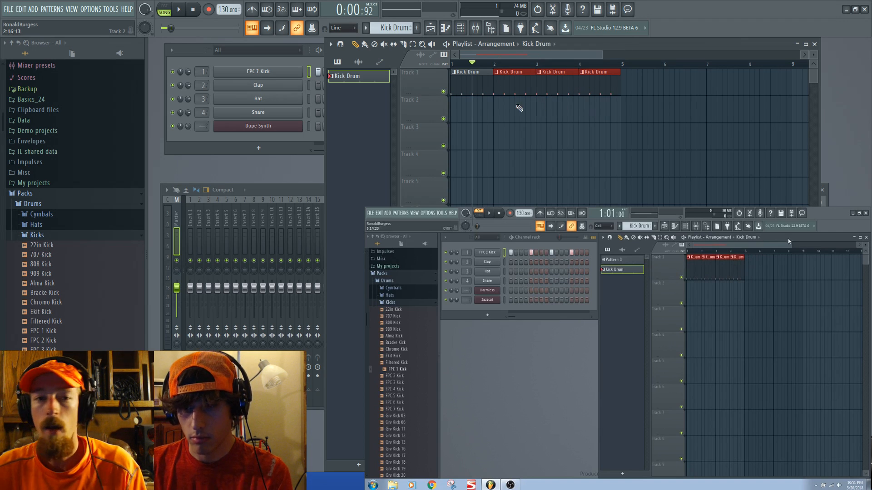
Create a new pattern named Hat
click(188, 154)
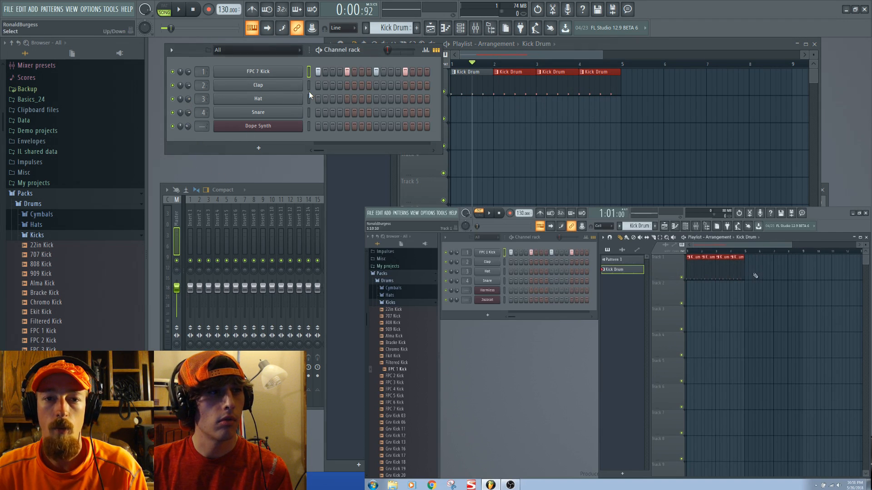
click(416, 27)
text(Hat)
key(Return)
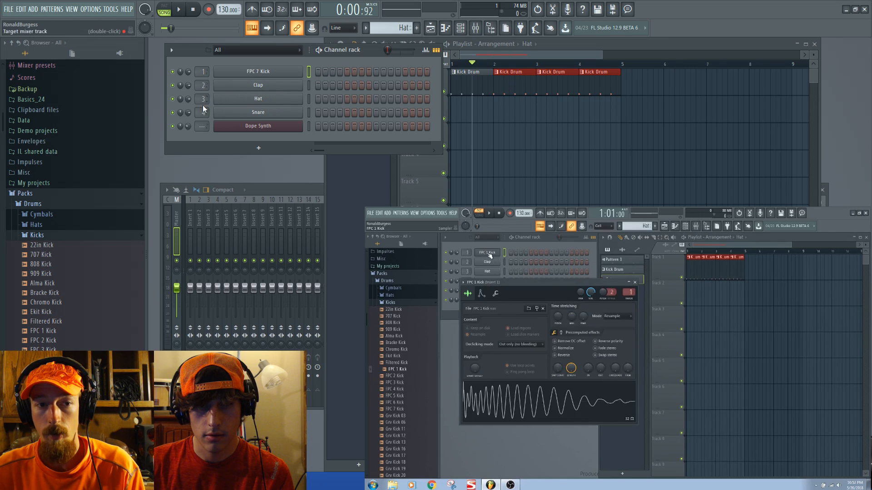
Fill each 2 steps on the Hat channel in the Hat pattern
right_click(285, 99)
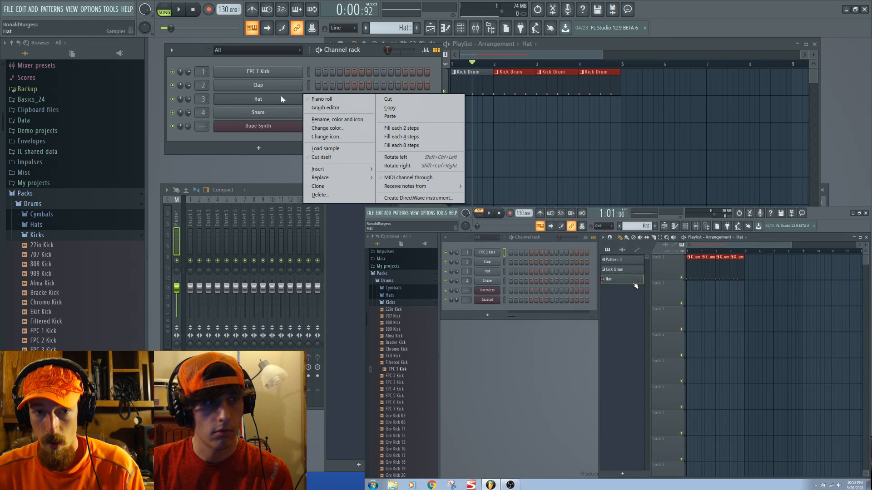
click(414, 129)
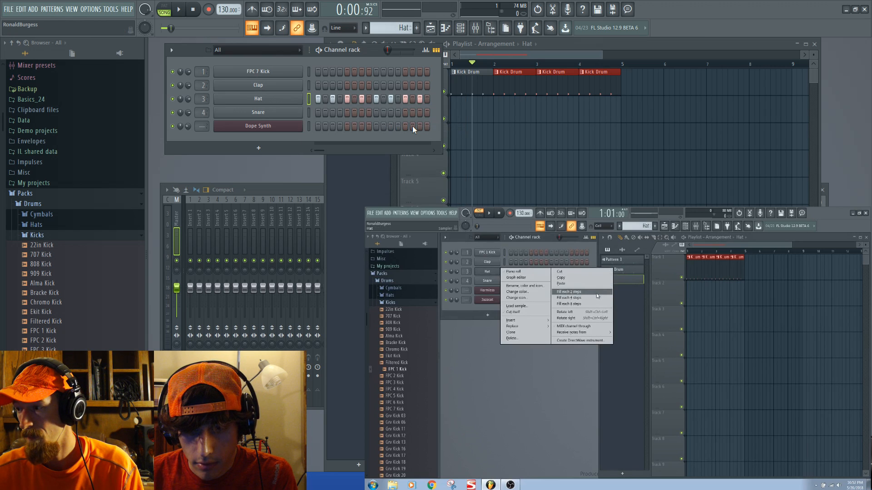
click(291, 104)
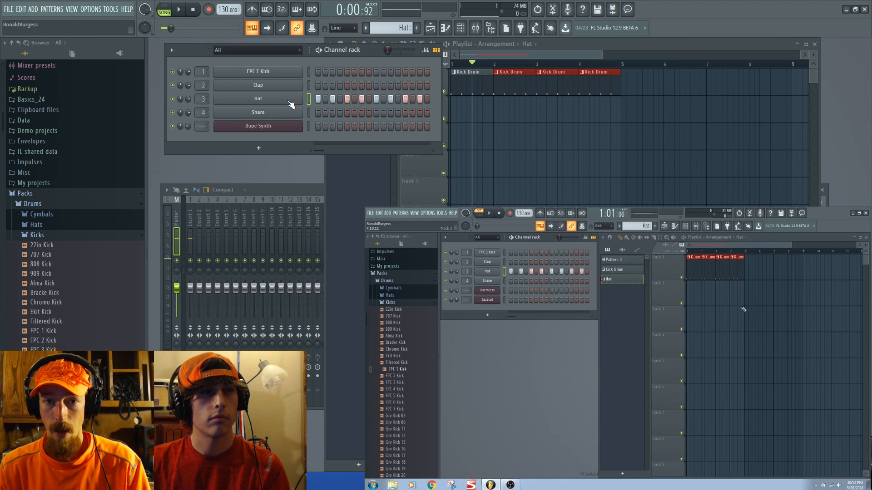
Switch playback from song to pattern mode, and play and stop the Hat pattern
click(514, 54)
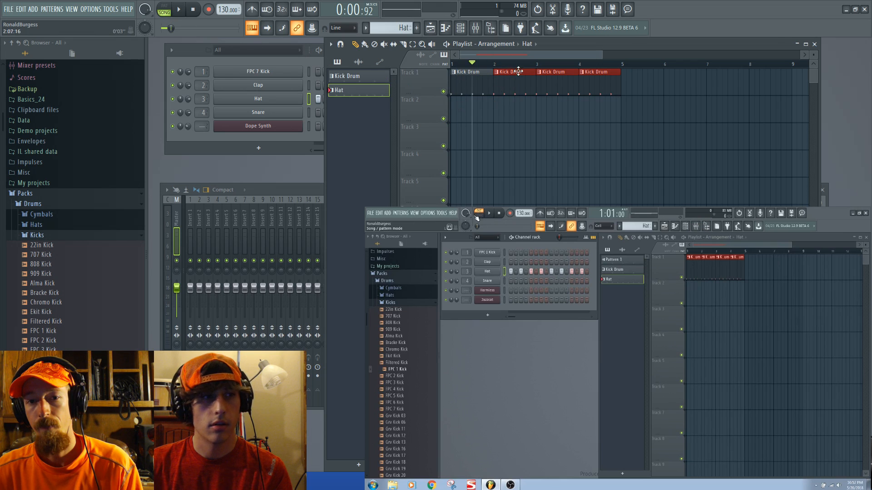
click(194, 56)
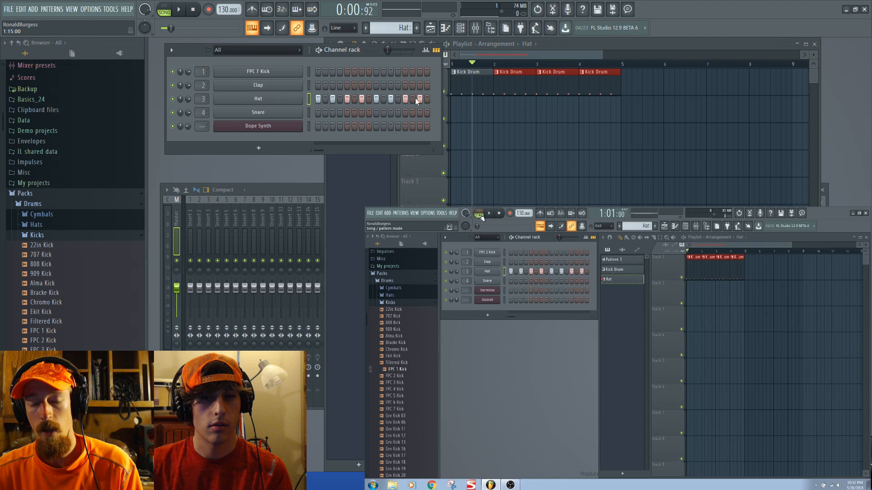
key(l)
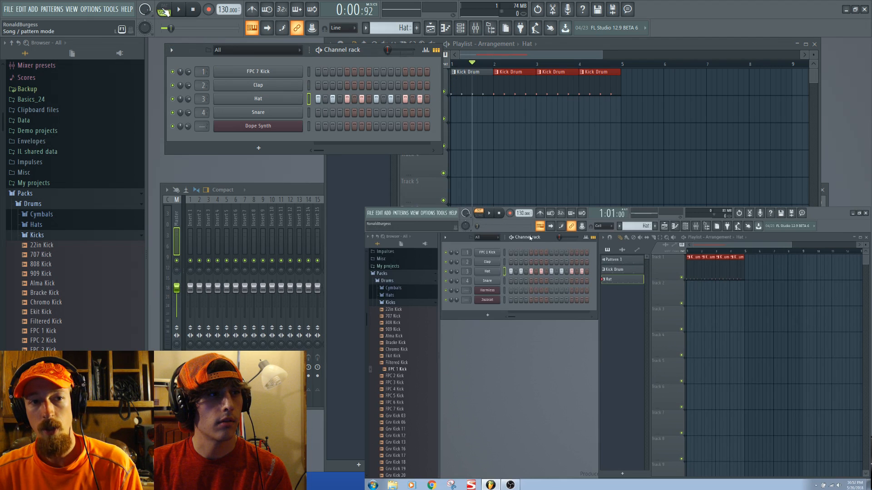
key(space)
key(space)
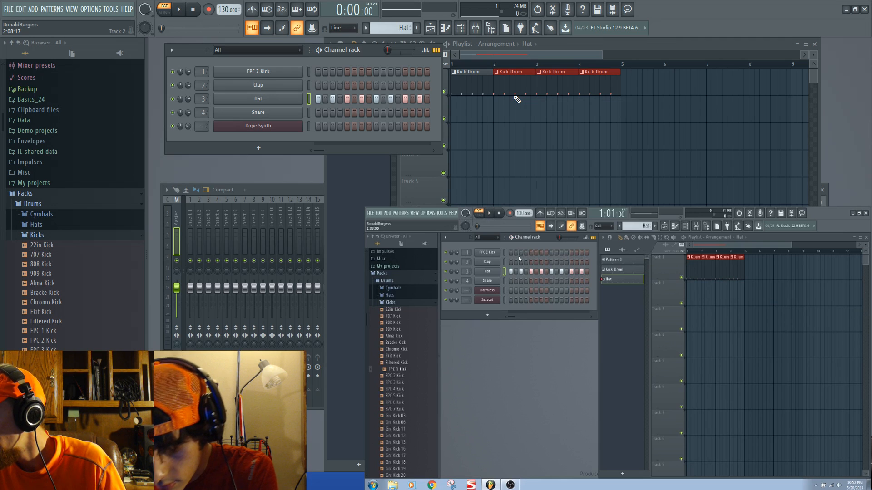
Reset the audio device by selecting Primary Sound Driver and reselecting Focusrite USB 2.0 Audio Driver, and test playback
key(F11)
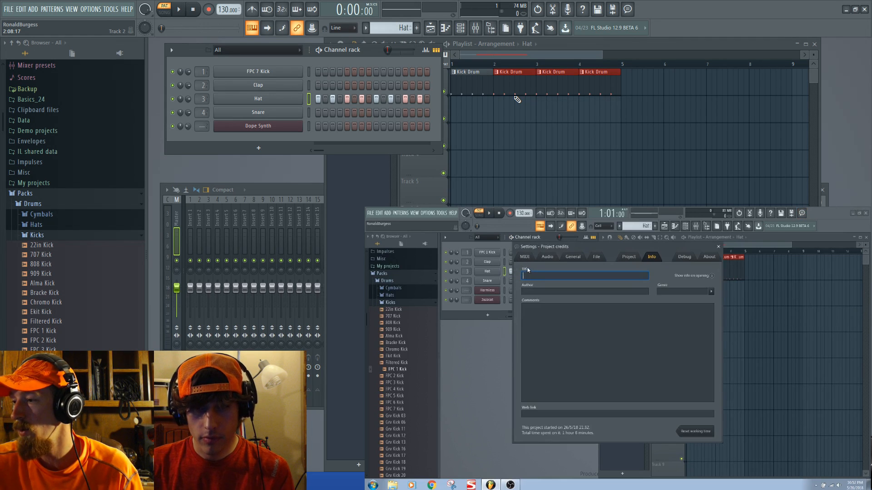
click(545, 258)
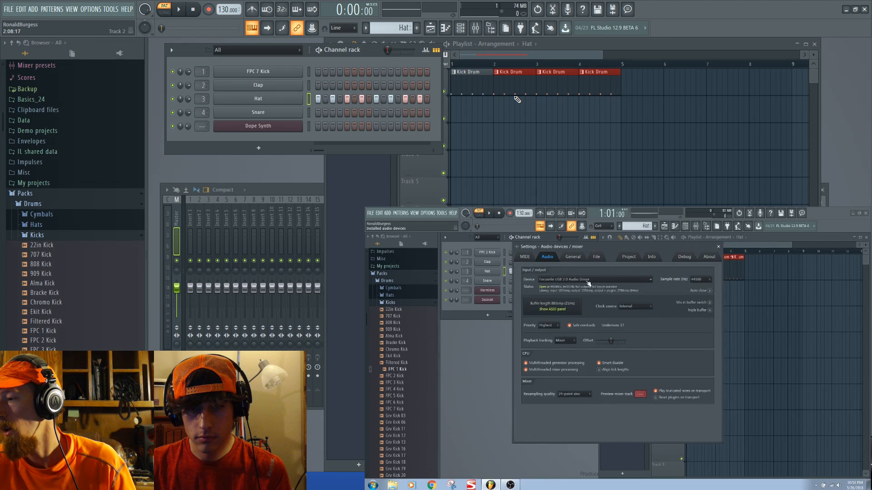
click(650, 280)
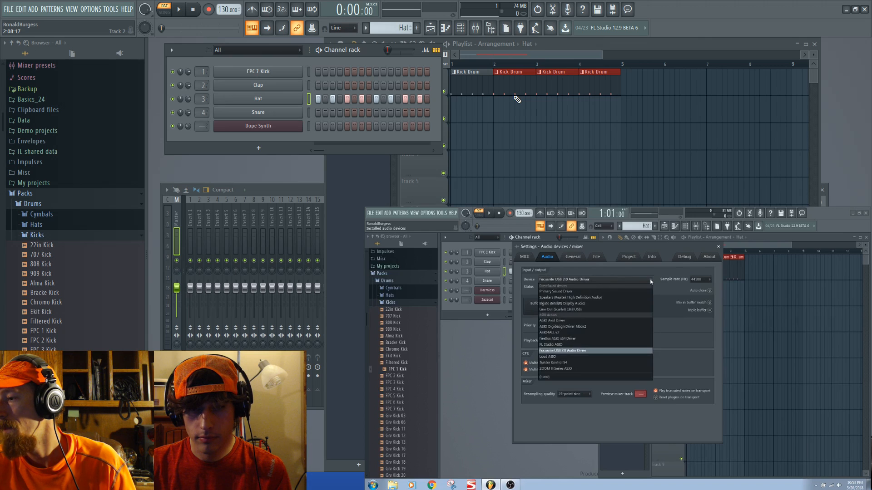
click(576, 292)
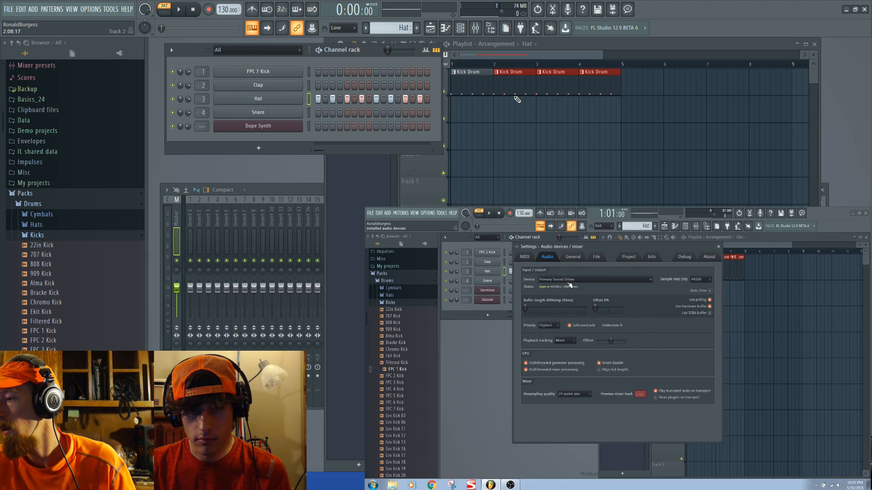
click(587, 280)
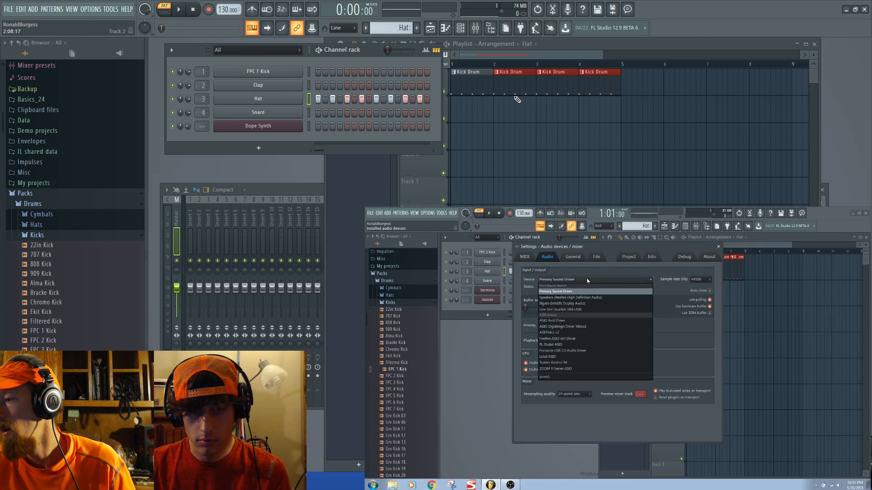
click(555, 352)
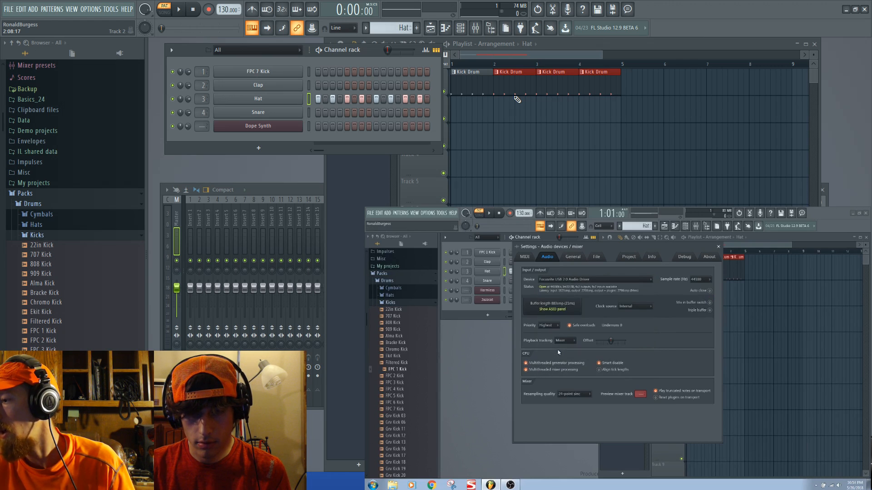
click(718, 247)
key(space)
key(space)
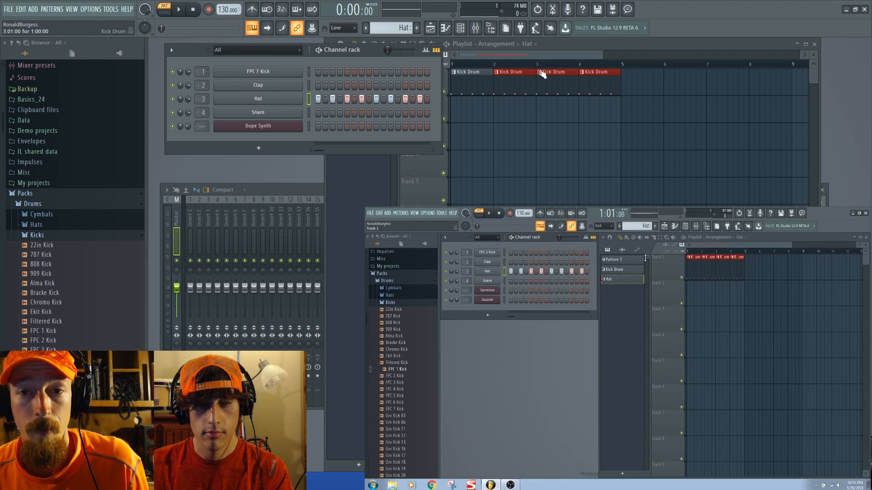
Bring the channel rack forward and open the Hat channel's sample settings
click(541, 53)
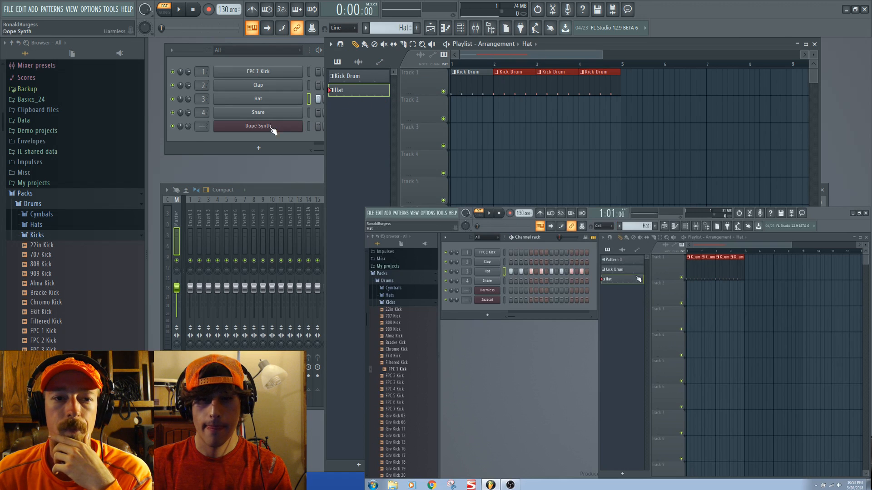
click(213, 145)
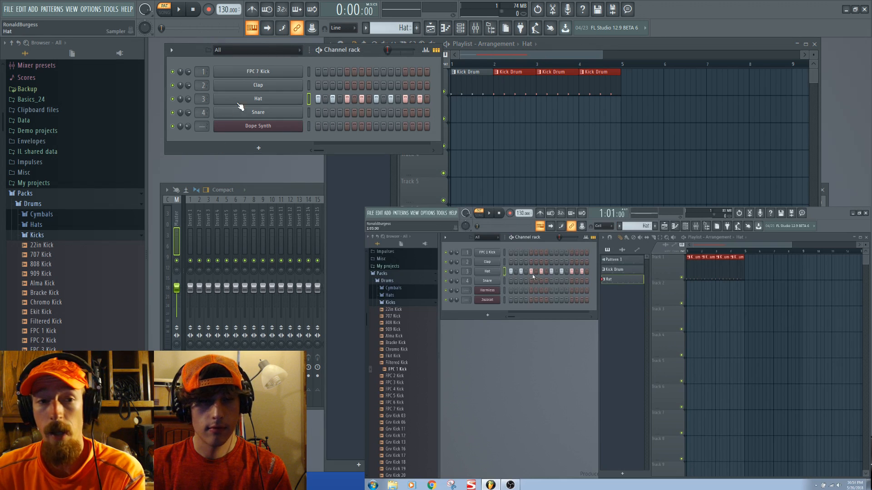
click(274, 100)
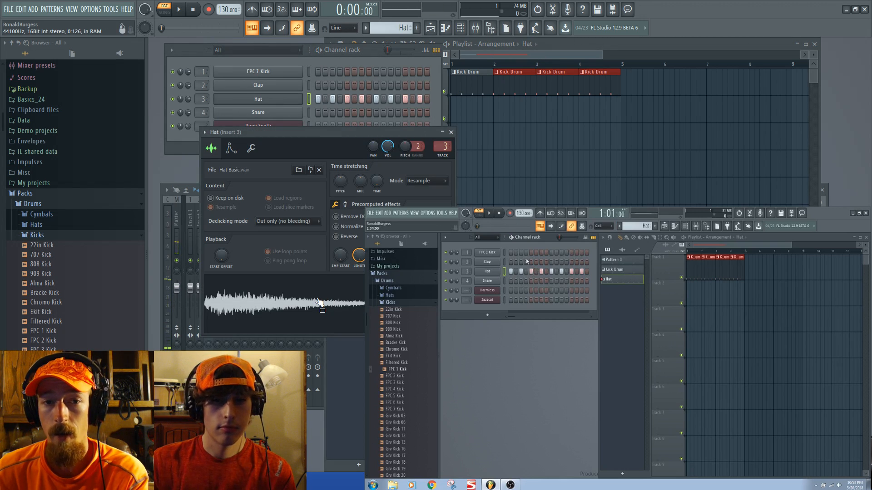
click(276, 99)
click(277, 101)
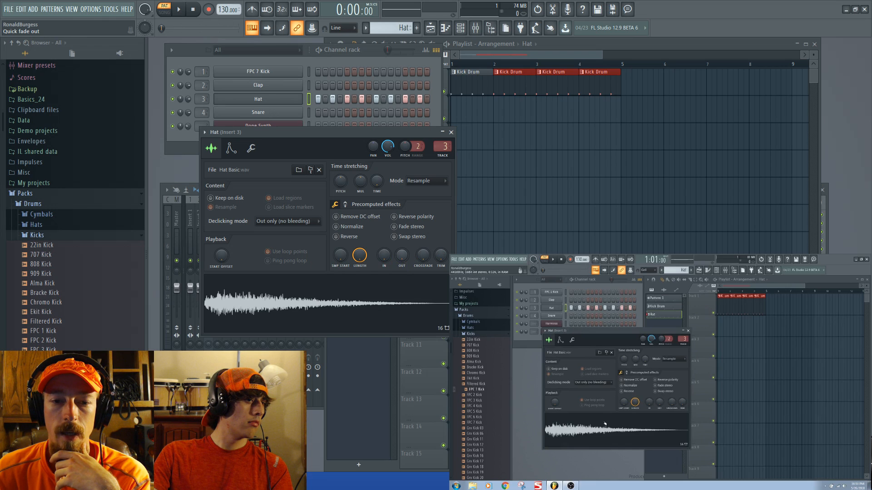
Compare the Hat sample with and without the precomputed fade out, leaving the fade out raised to about halfway
drag(401, 256, 401, 211)
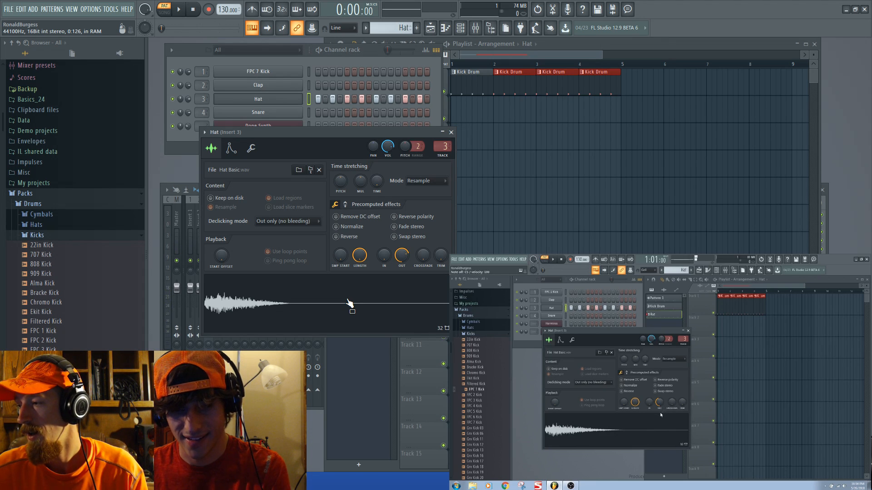
drag(405, 261, 405, 299)
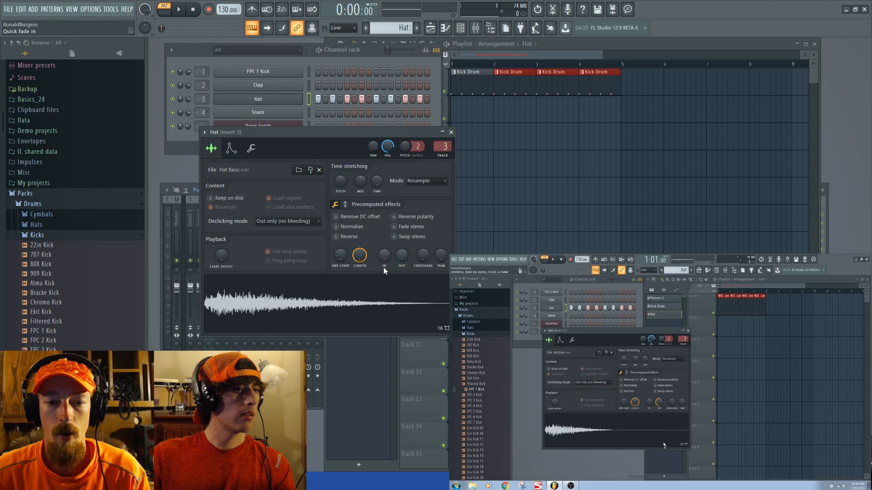
drag(401, 255, 407, 255)
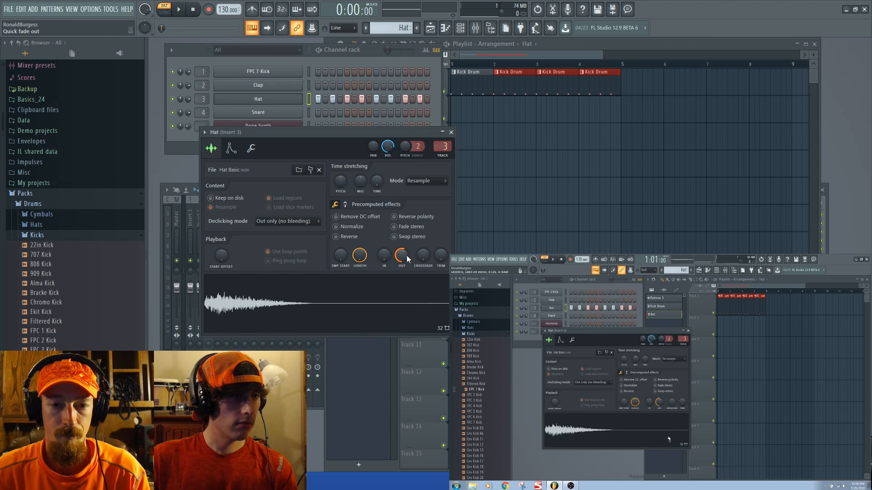
Close the Hat channel settings and place one-bar Hat clips on track 2 under the Kick Drum clips at bars 3 and 4
click(451, 132)
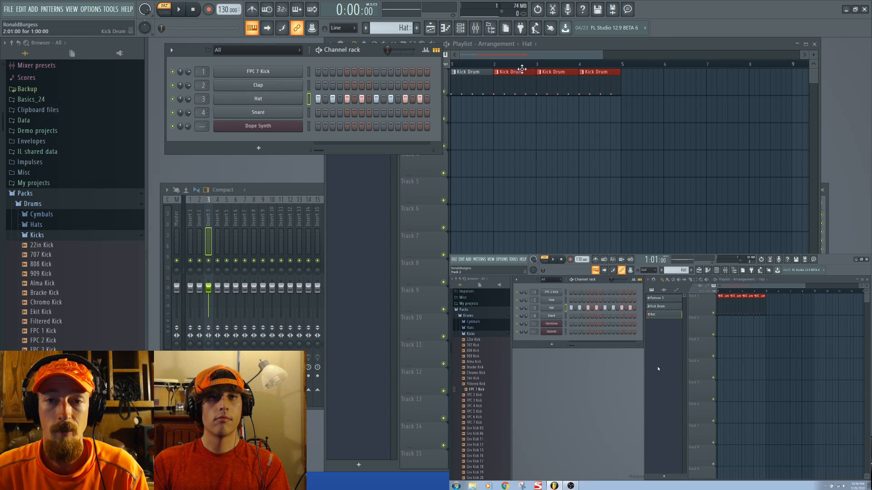
click(588, 60)
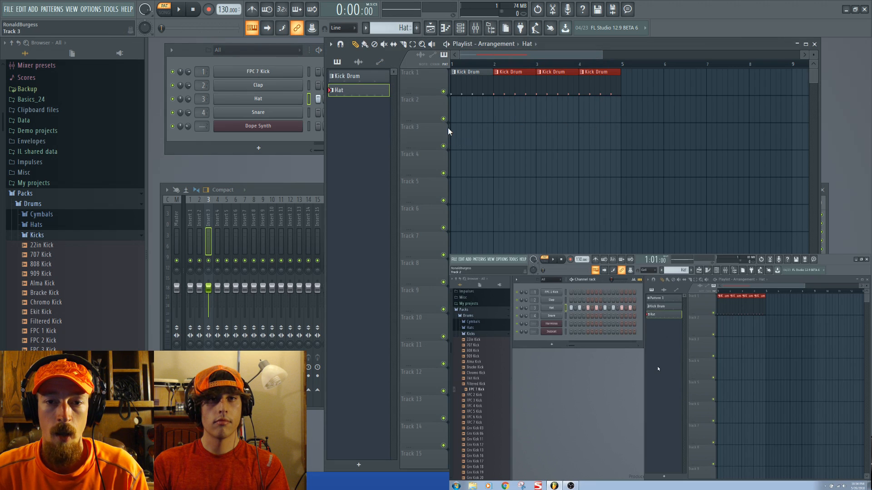
drag(458, 121, 560, 117)
right_click(512, 113)
right_click(483, 112)
drag(546, 83, 600, 115)
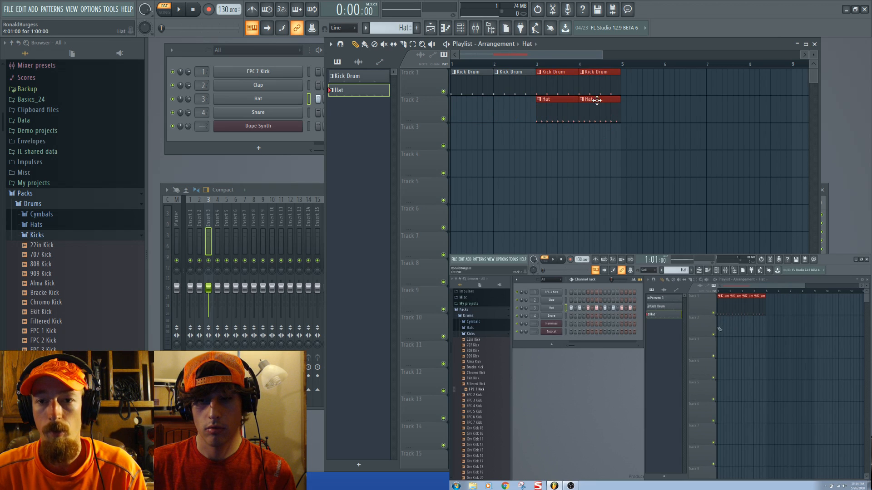
drag(541, 66, 622, 81)
click(551, 117)
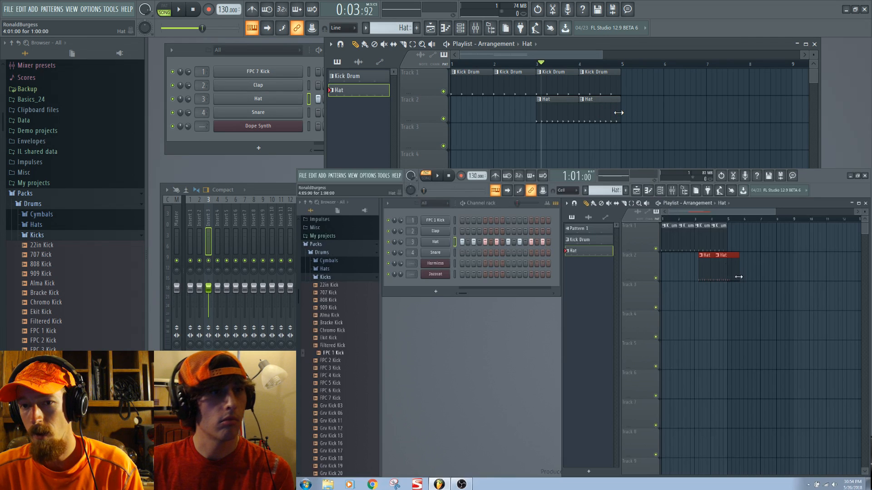
Try shortening both Hat clips on track 2 together to just over half a bar, and stretch them back to a full bar
mouse_move(620, 113)
mouse_down()
mouse_move(675, 110)
mouse_move(620, 122)
mouse_up()
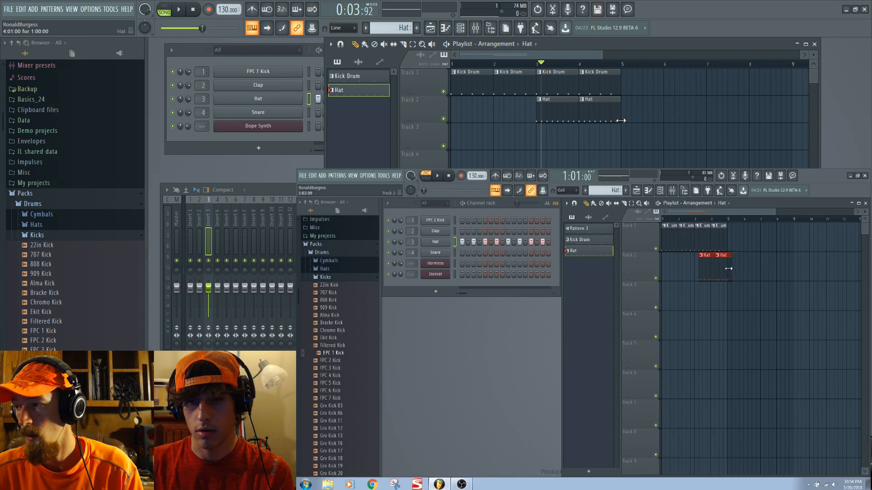
drag(620, 121, 622, 132)
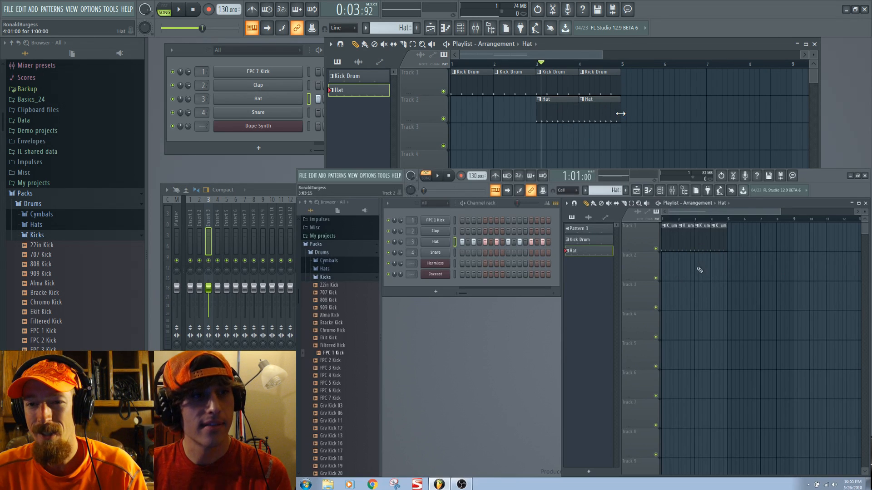
drag(619, 121, 607, 121)
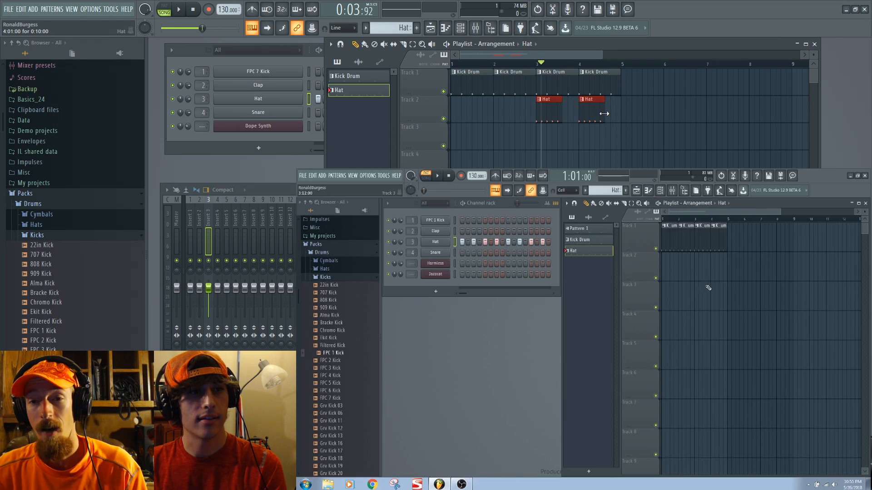
click(560, 157)
right_click(581, 165)
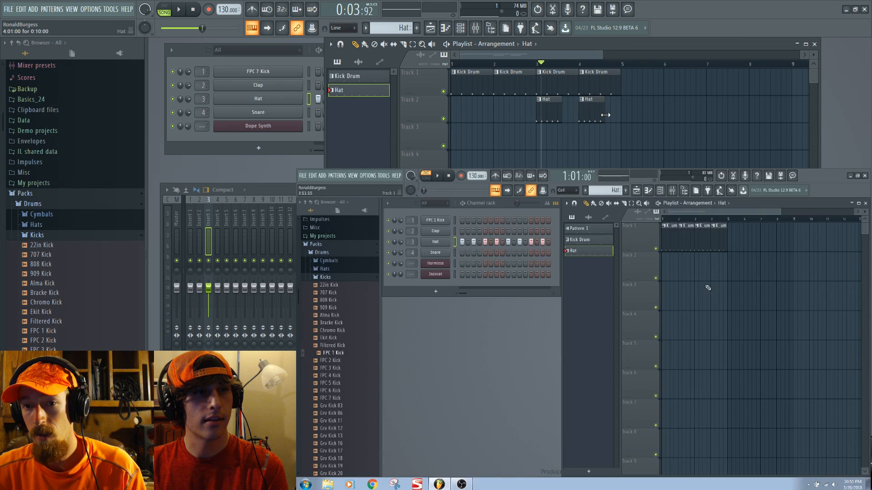
drag(633, 125, 580, 126)
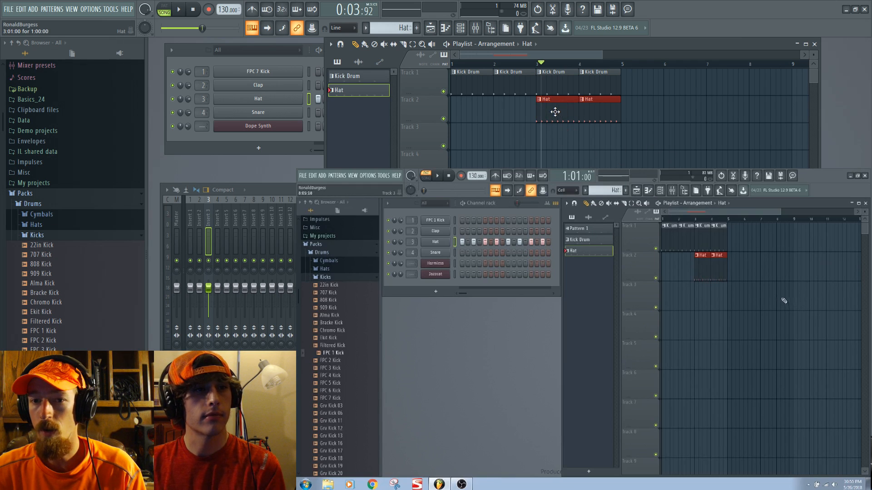
Try resizing the Hat clips with the main snap set to 1/3 beat, and set the snap back to Line
click(343, 28)
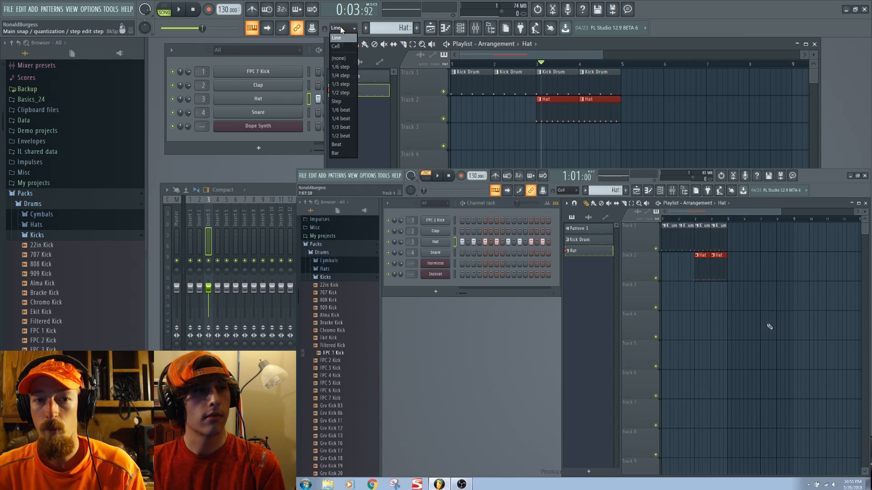
click(351, 129)
drag(620, 122, 621, 129)
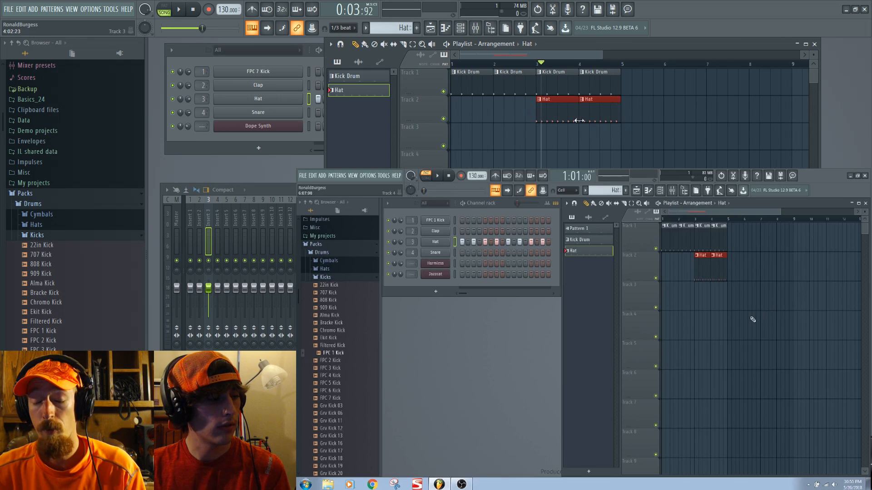
click(343, 28)
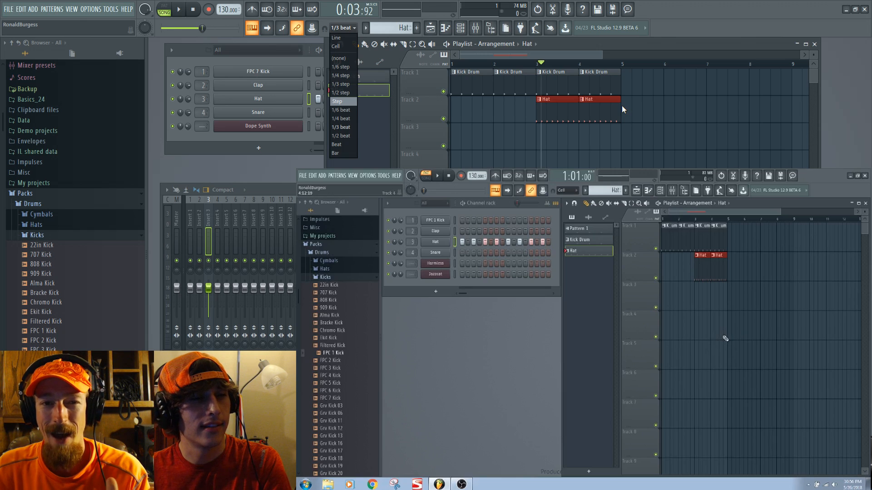
click(348, 38)
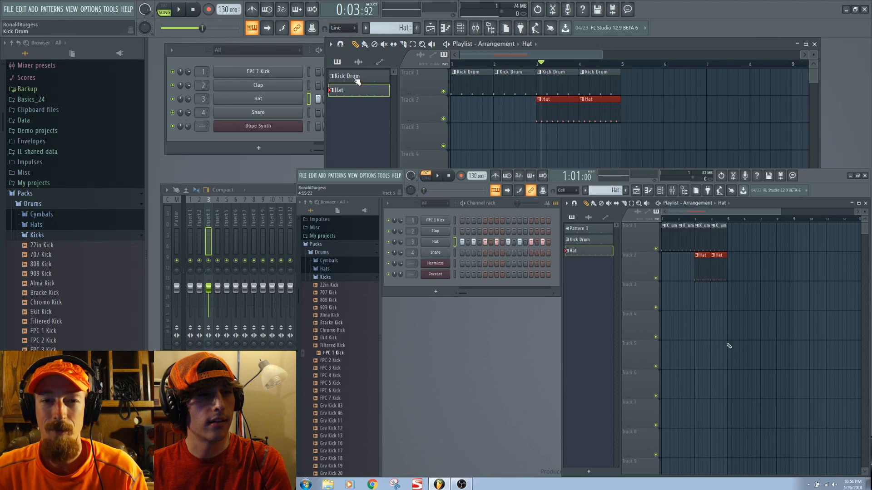
Play the song arrangement to hear the Hat clips together with the Kick Drum clips, and stop playback
scroll(550, 152, up, 4)
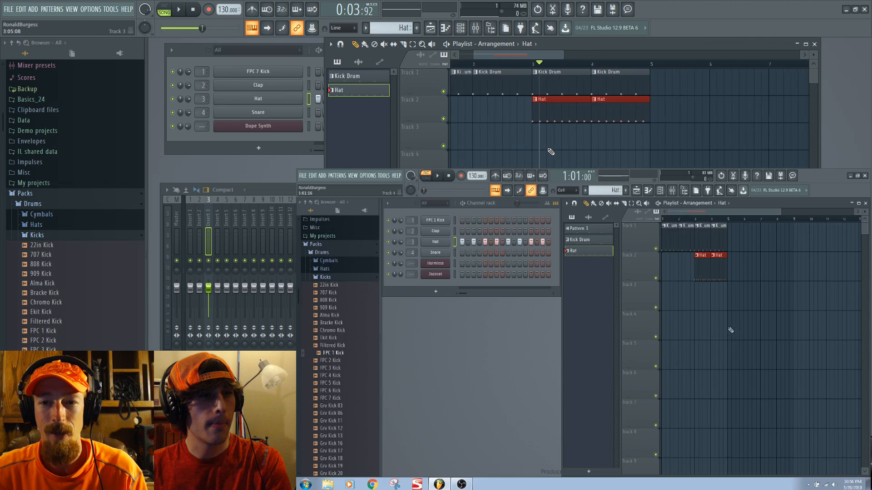
scroll(676, 159, down, 2)
drag(566, 161, 663, 156)
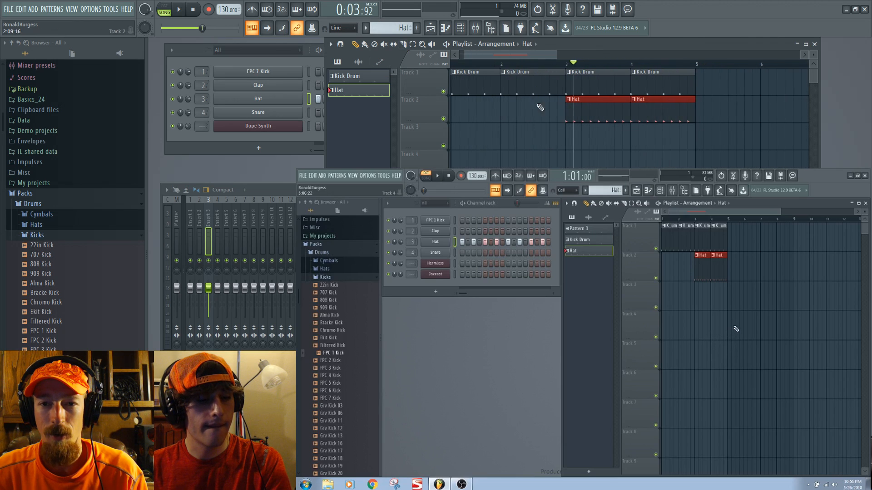
scroll(540, 103, down, 3)
key(space)
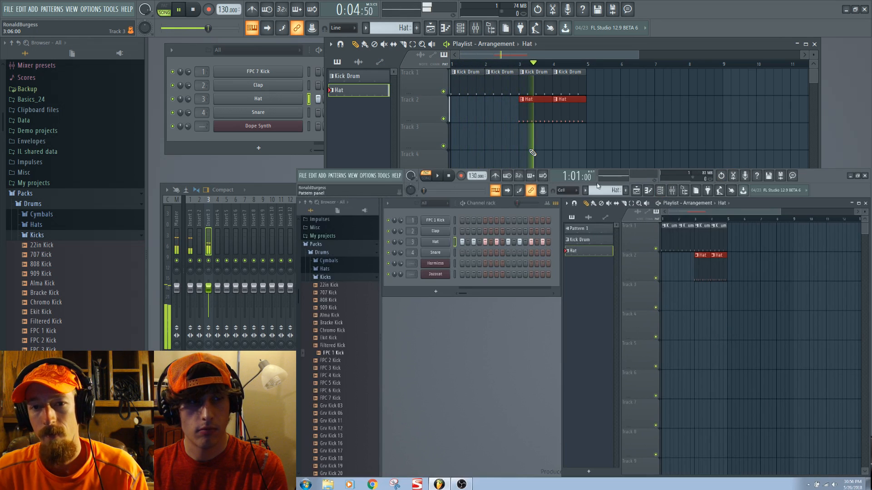
key(space)
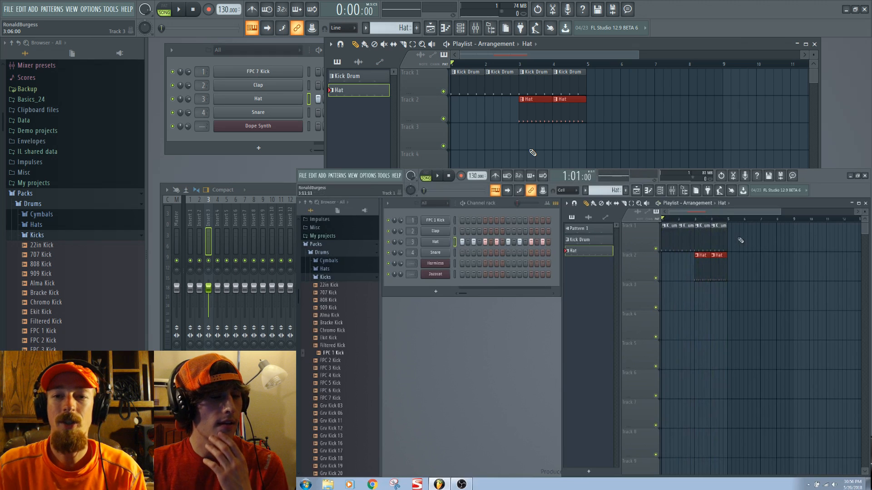
Extend the last Kick Drum clip on track 1 to bar 8 and play the song from the middle of bar 4
click(558, 106)
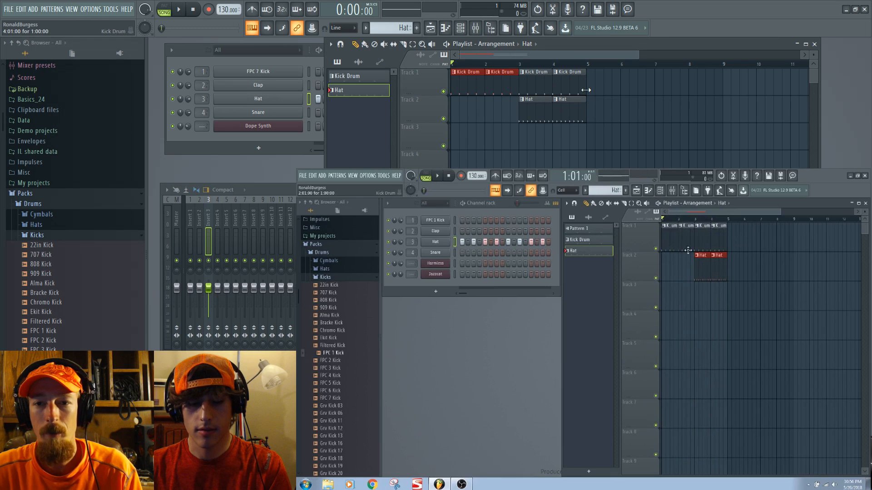
drag(586, 90, 690, 92)
click(638, 91)
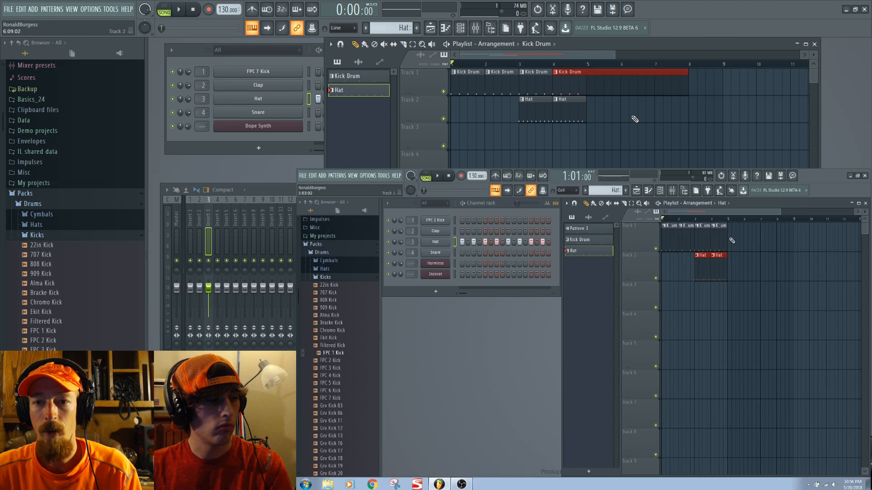
click(570, 63)
key(space)
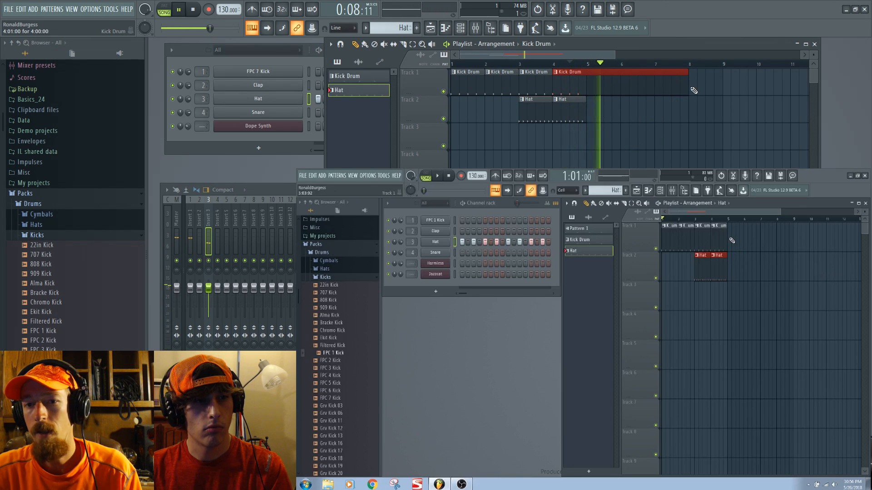
key(space)
Shorten the extended Kick Drum clip back to one bar and undo that resize
drag(687, 91, 585, 102)
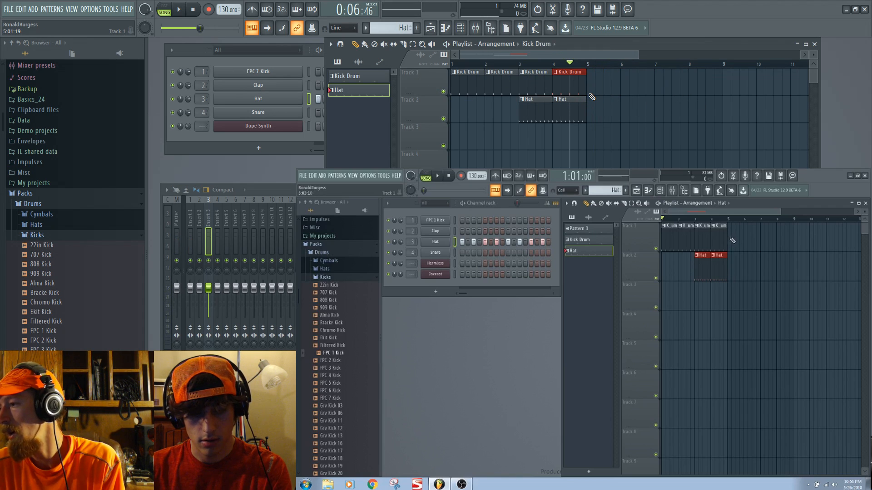
drag(726, 237, 787, 240)
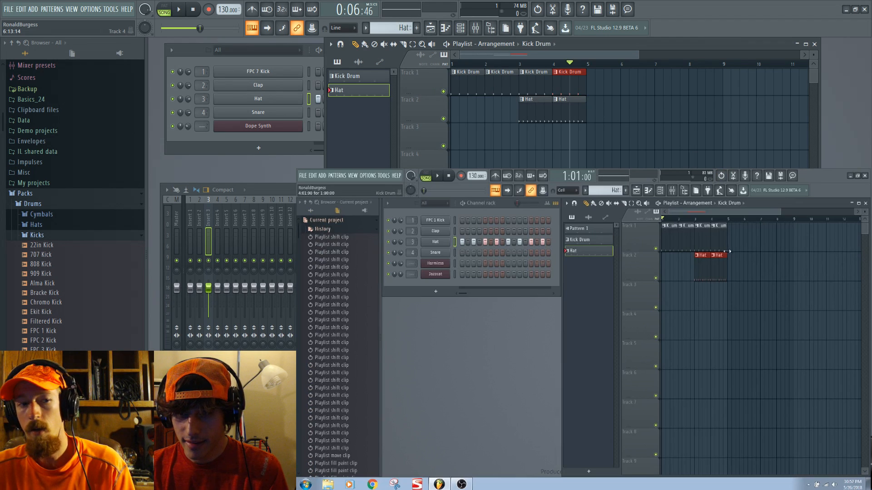
key(ctrl+z)
Examine the project's edit history in the browser from its oldest to its newest entries
scroll(61, 121, down, 10)
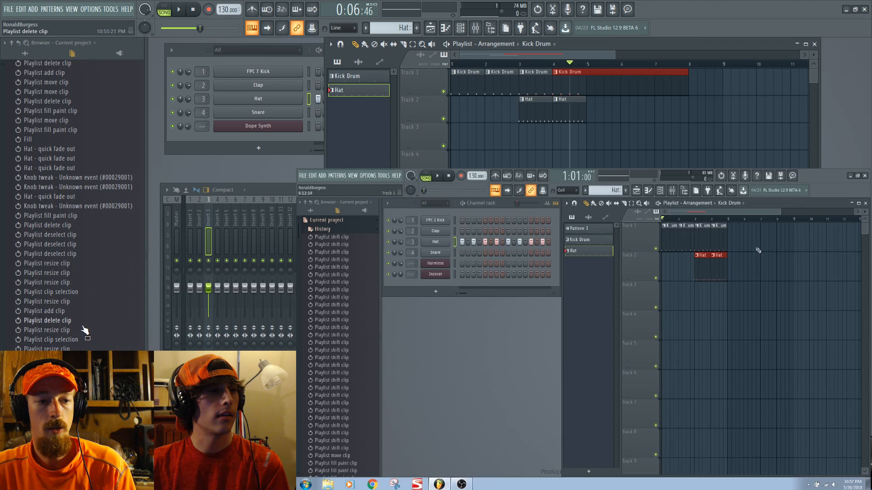
scroll(85, 330, up, 10)
scroll(63, 211, down, 10)
scroll(64, 211, down, 5)
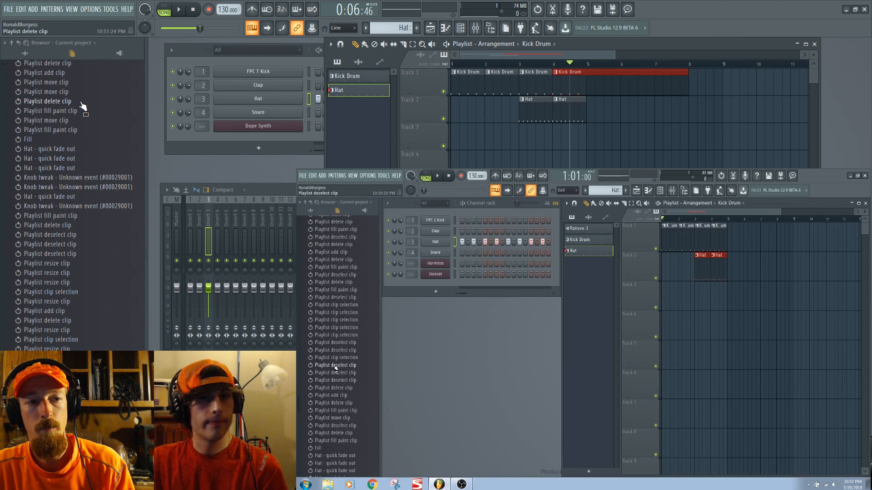
scroll(78, 235, down, 5)
scroll(78, 226, up, 10)
scroll(87, 221, down, 10)
scroll(88, 224, down, 5)
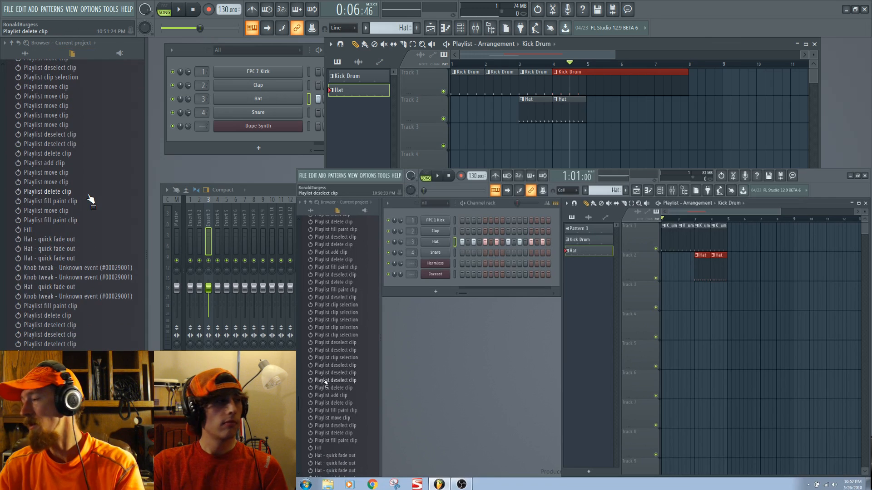
scroll(91, 200, up, 10)
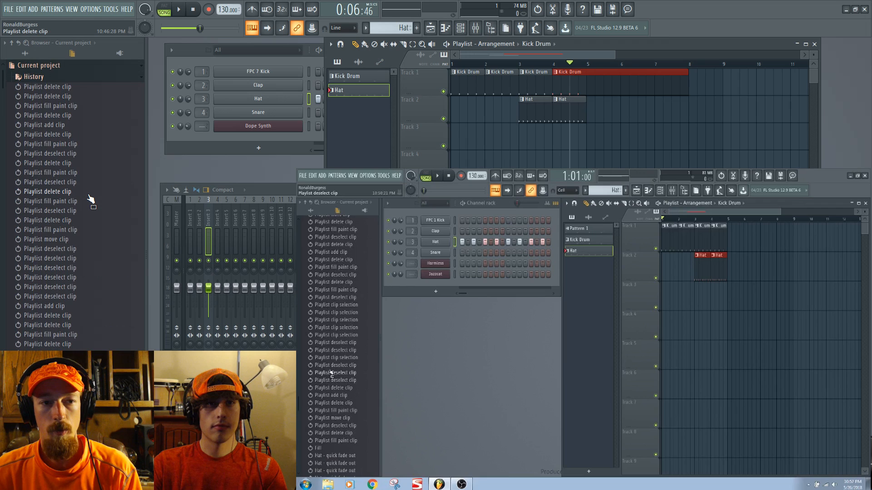
scroll(70, 293, down, 10)
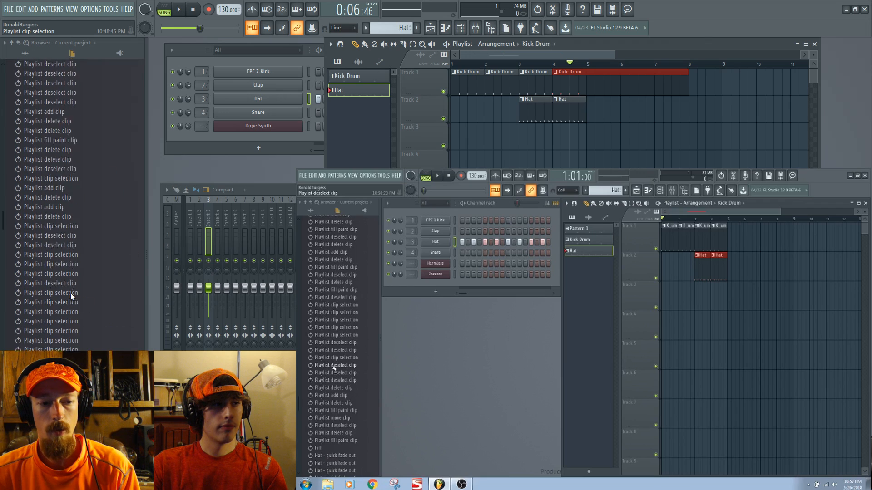
scroll(72, 334, down, 6)
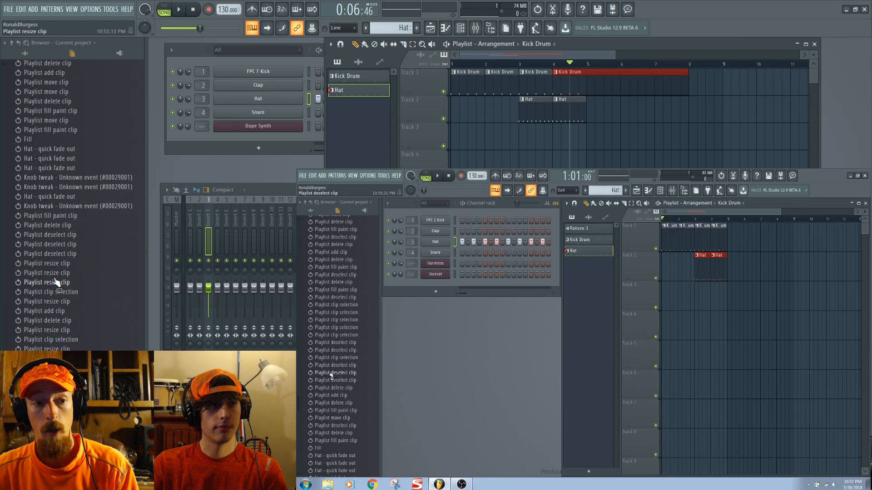
scroll(57, 284, down, 5)
scroll(57, 284, up, 15)
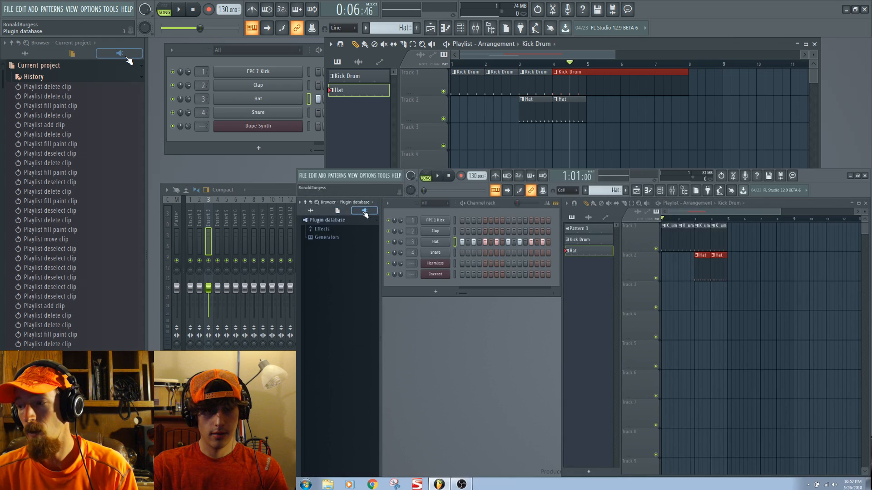
Show the Current project view again, review its history, and collapse the History list to see the project's patterns
click(72, 54)
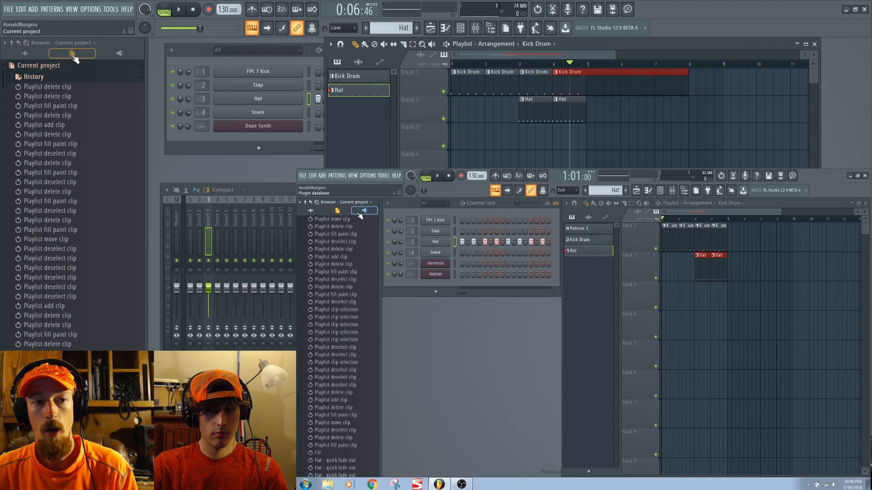
scroll(86, 136, down, 10)
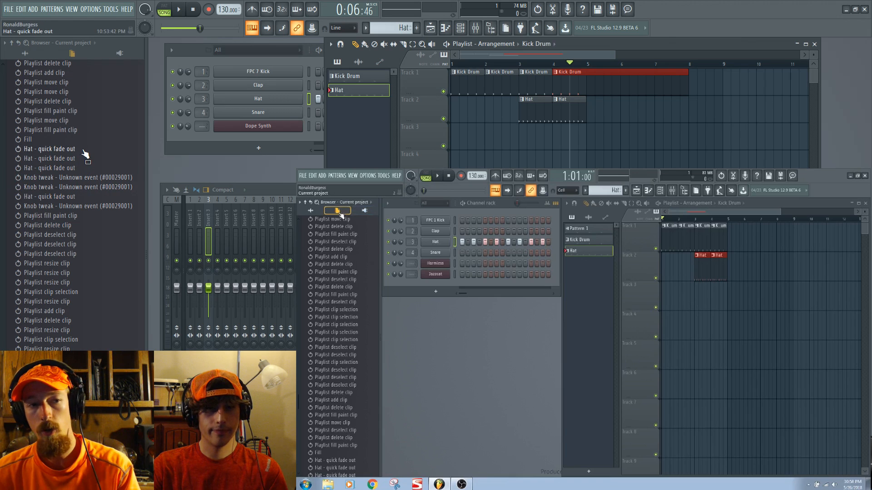
click(68, 436)
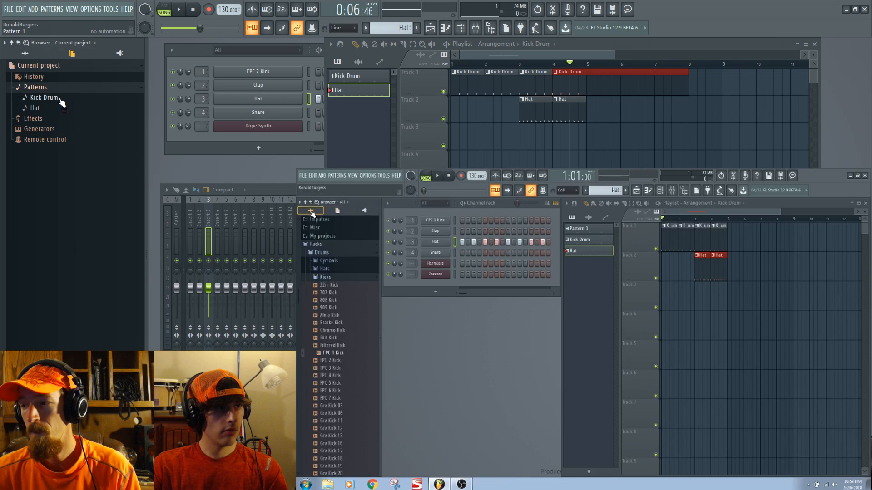
Show all content in the browser and look through the kick samples and main folders
click(26, 54)
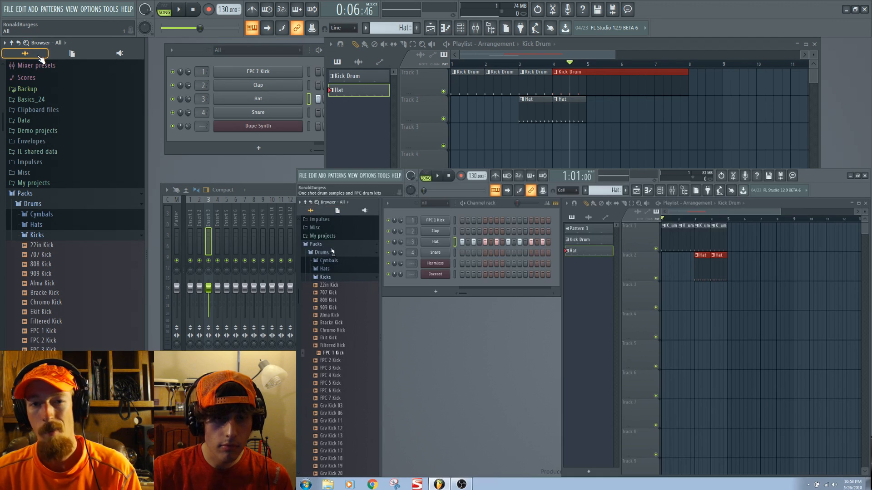
scroll(63, 217, down, 10)
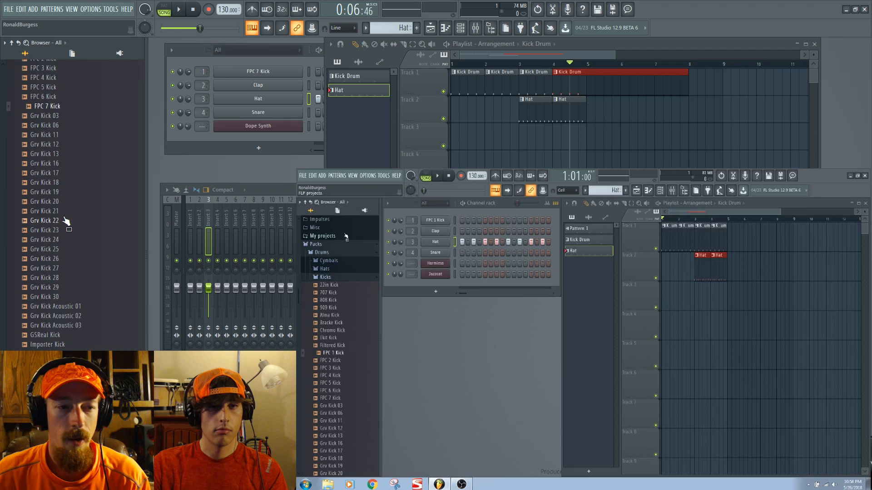
scroll(68, 220, up, 3)
scroll(75, 223, up, 10)
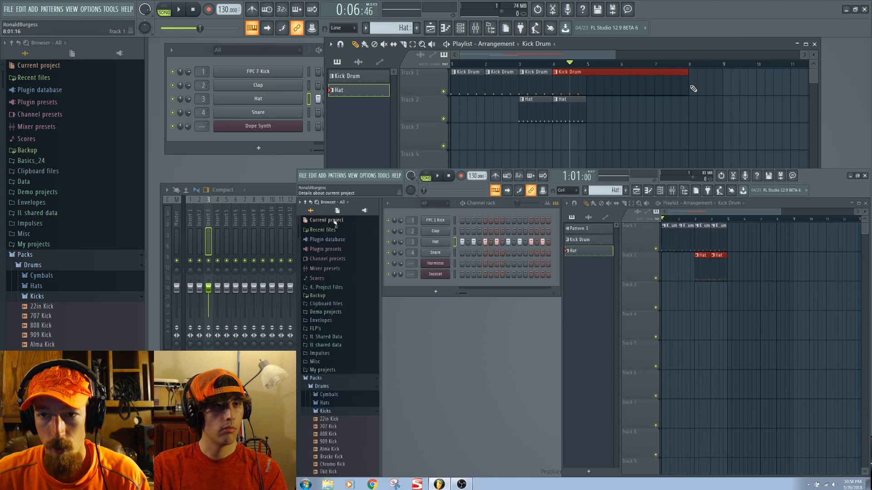
Select the two Hat clips on Track 2 and bring the channel rack in front of the playlist
drag(480, 80, 587, 122)
click(315, 151)
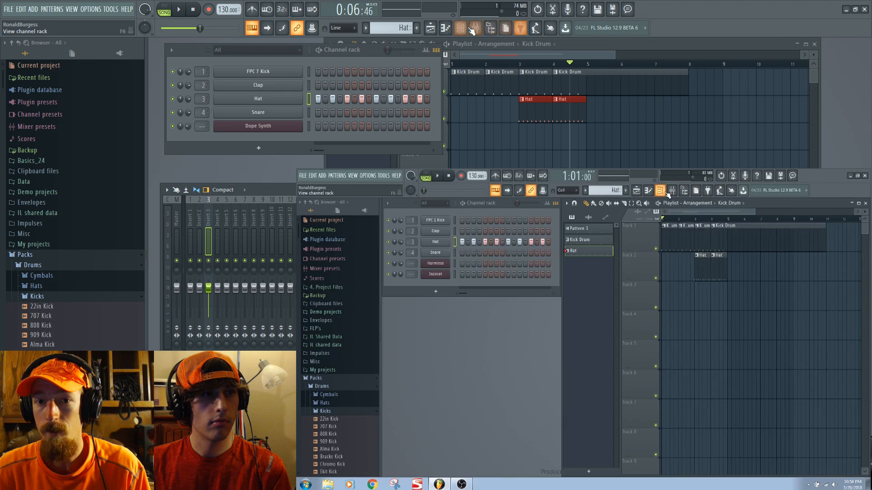
Look through the toolbar layout presets and apply the Default factory preset
right_click(688, 25)
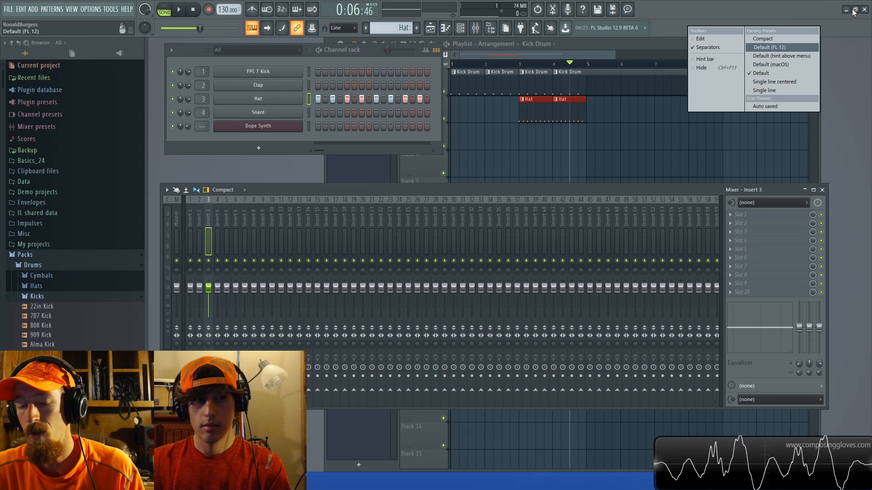
click(737, 18)
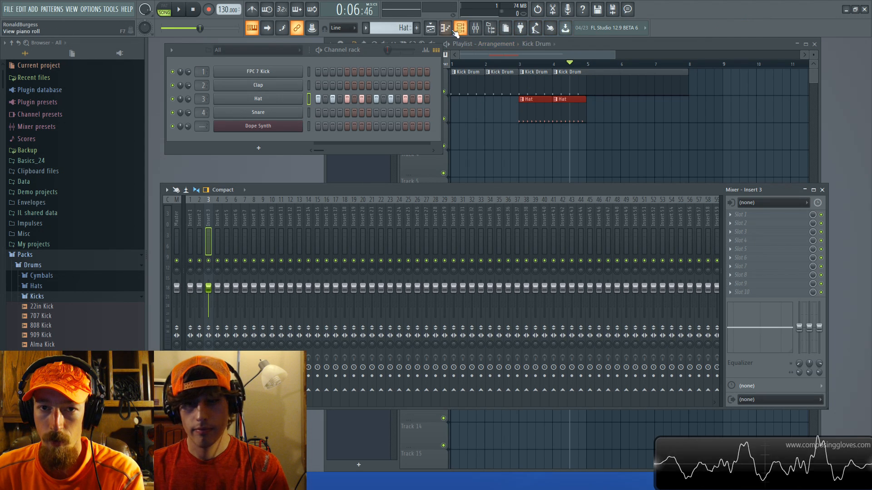
right_click(709, 10)
click(809, 58)
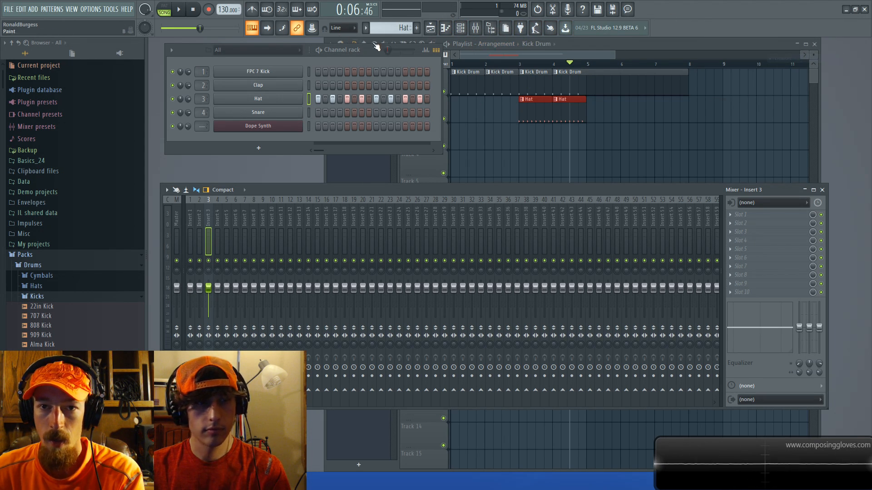
Hide and show the mixer window twice, leaving it open
click(479, 31)
click(476, 30)
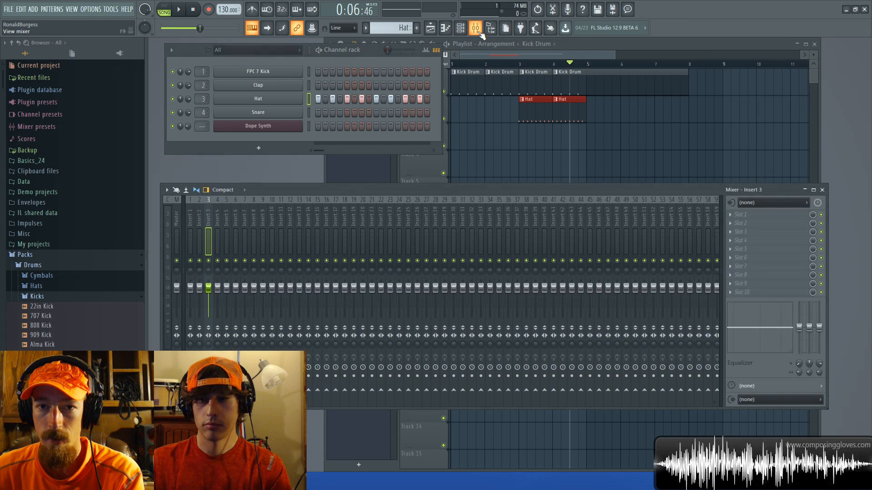
click(477, 29)
click(476, 28)
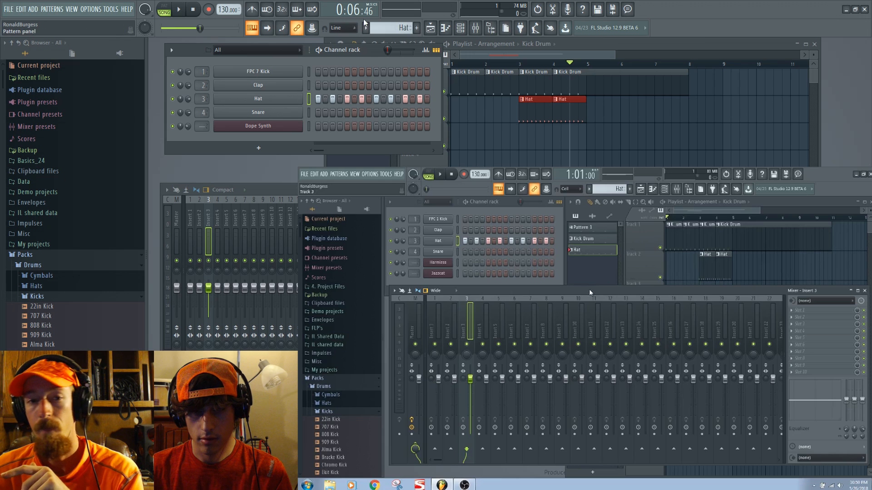
Start a new empty pattern after the Hat pattern
click(417, 28)
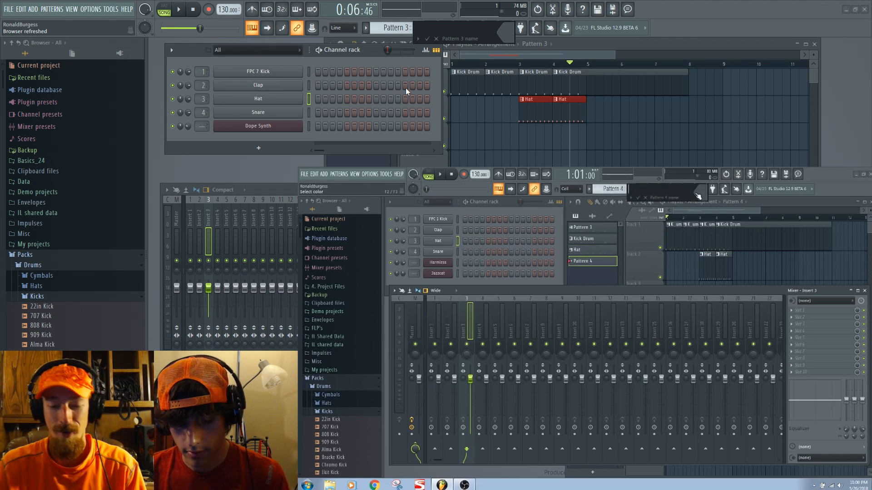
Name the new pattern "Synth"
text(Synth)
key(Return)
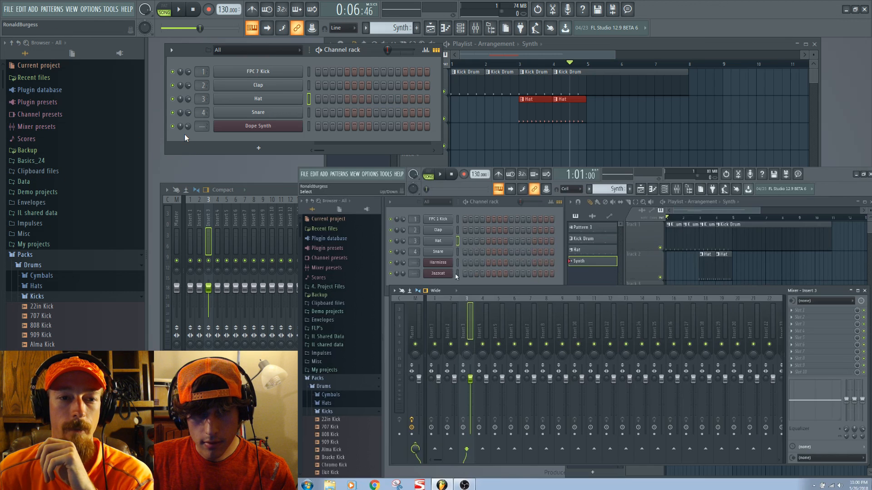
Open the Dope Synth channel's plugin window and position it beside the channel rack
click(272, 127)
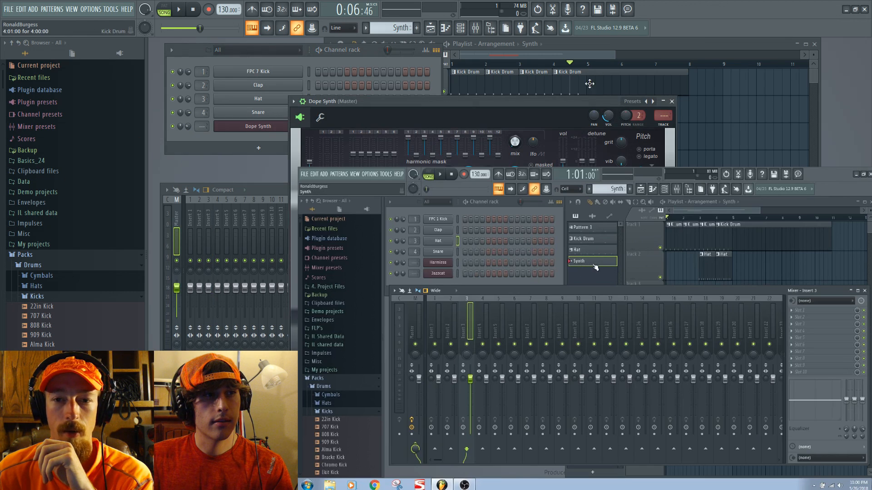
drag(506, 106, 510, 76)
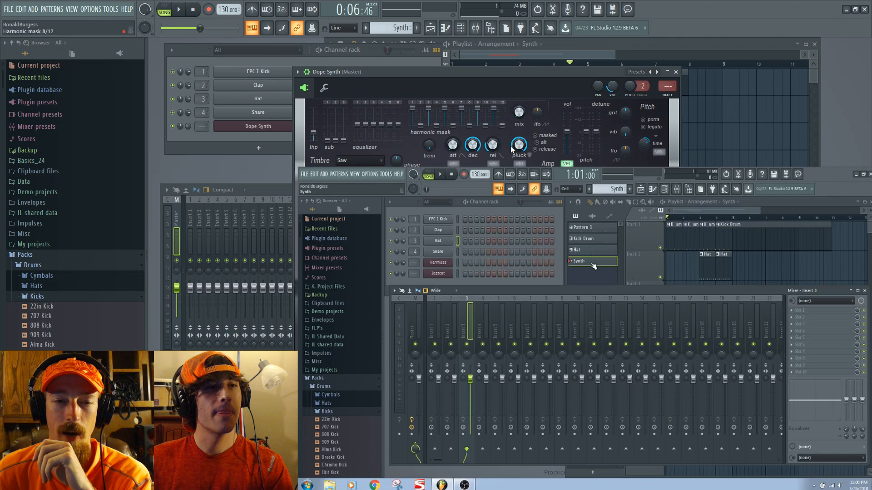
click(271, 128)
click(271, 129)
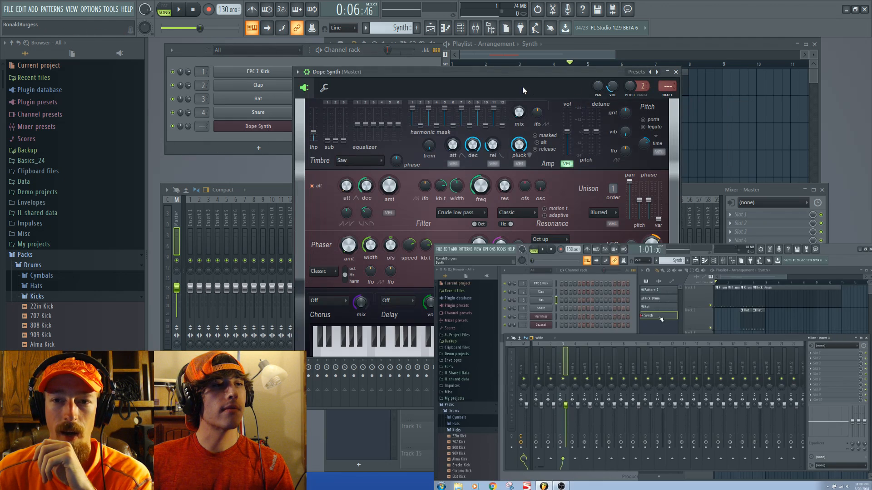
drag(501, 71, 482, 90)
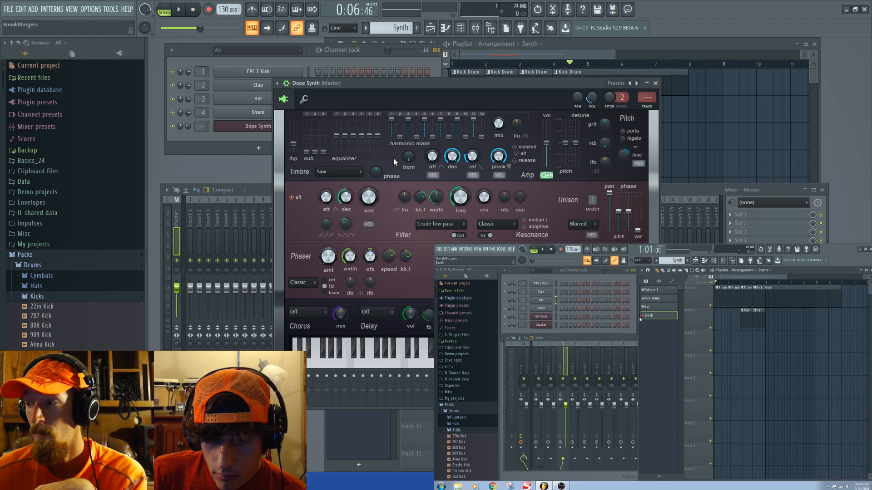
Add a Harmor channel to the channel rack and hide its plugin window
click(259, 148)
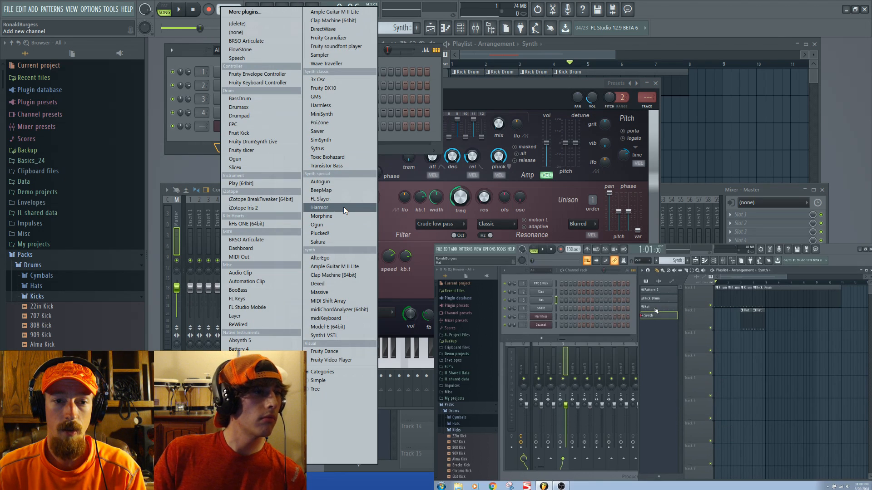
click(343, 206)
click(254, 142)
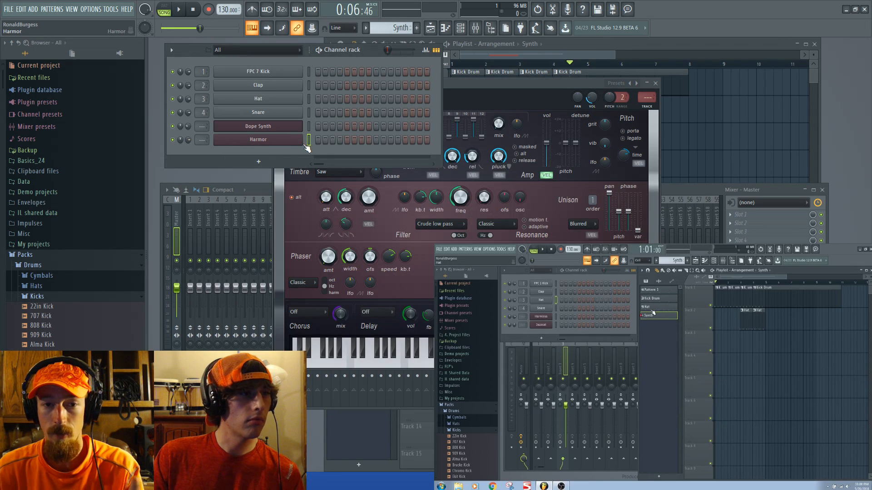
Select only the Harmor channel in the channel rack and delete it
right_click(271, 142)
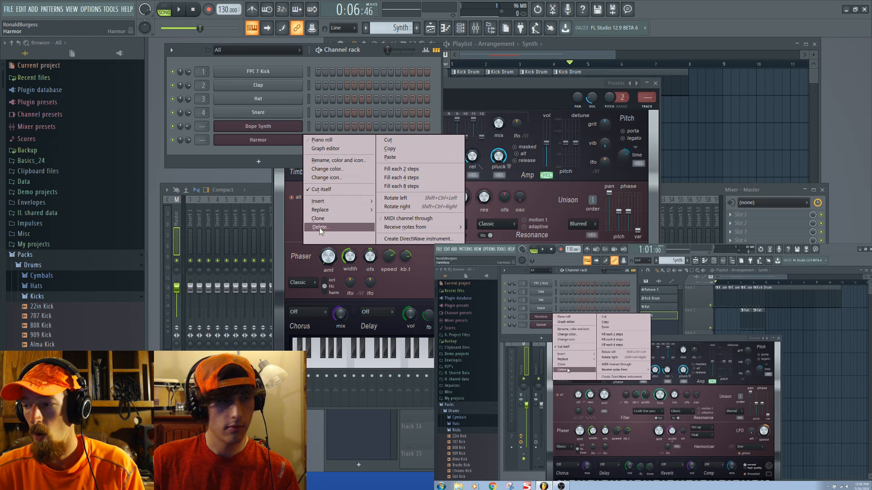
click(203, 157)
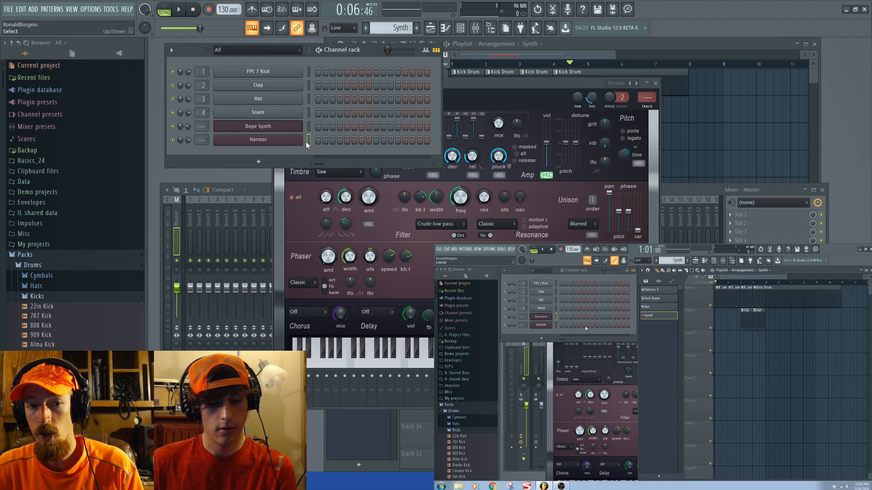
drag(309, 72, 311, 144)
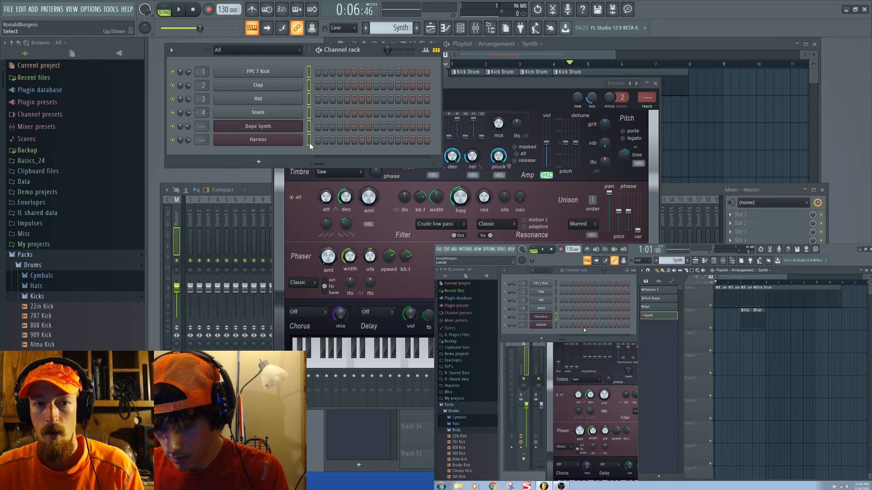
click(310, 143)
drag(310, 72, 310, 145)
click(309, 143)
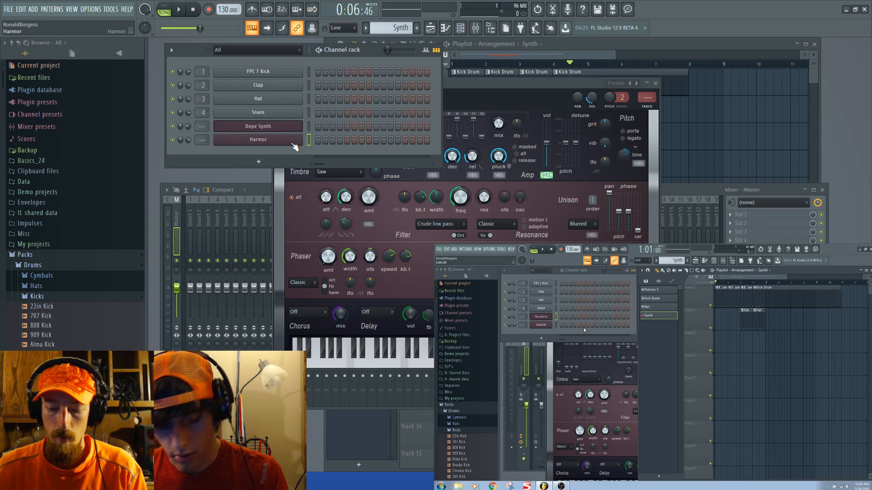
key(alt+Delete)
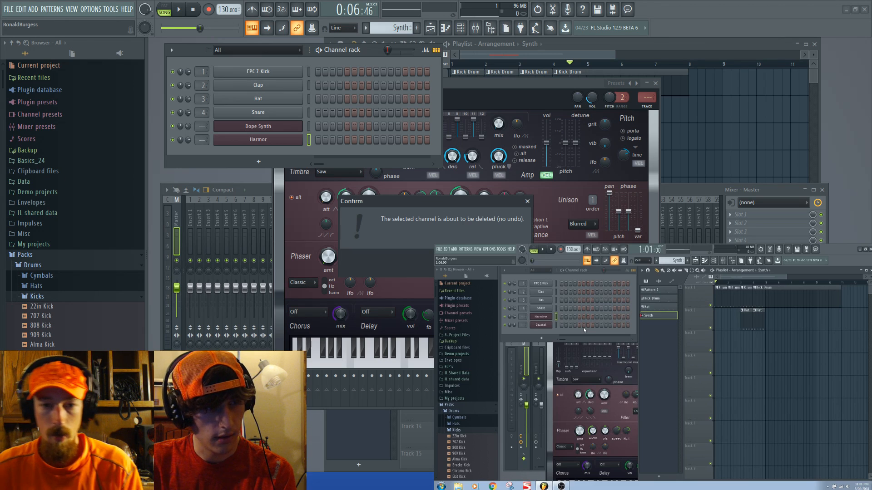
key(Return)
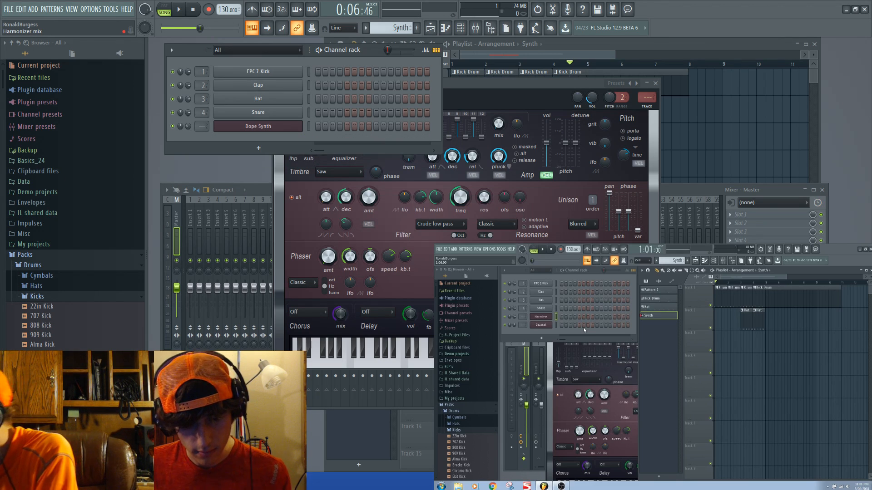
Delete the channel directly below Snare from the channel rack of the inset project
click(557, 317)
key(alt+Delete)
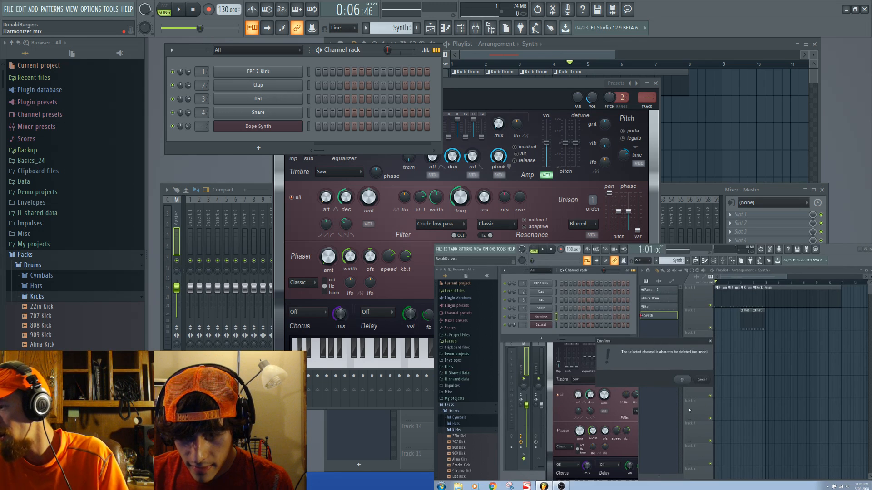
click(682, 380)
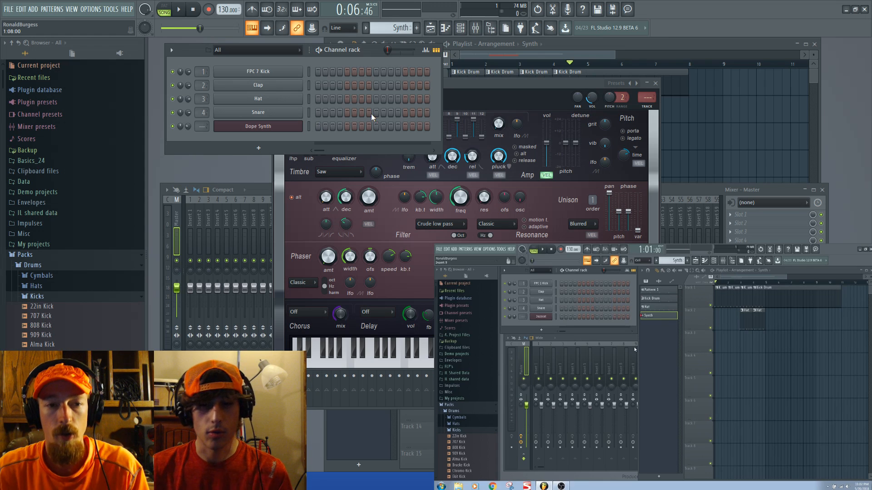
Show the Dope Synth plugin window, shift it clear of the channel rack, and bring the rack back to the front
click(295, 126)
drag(437, 82, 475, 68)
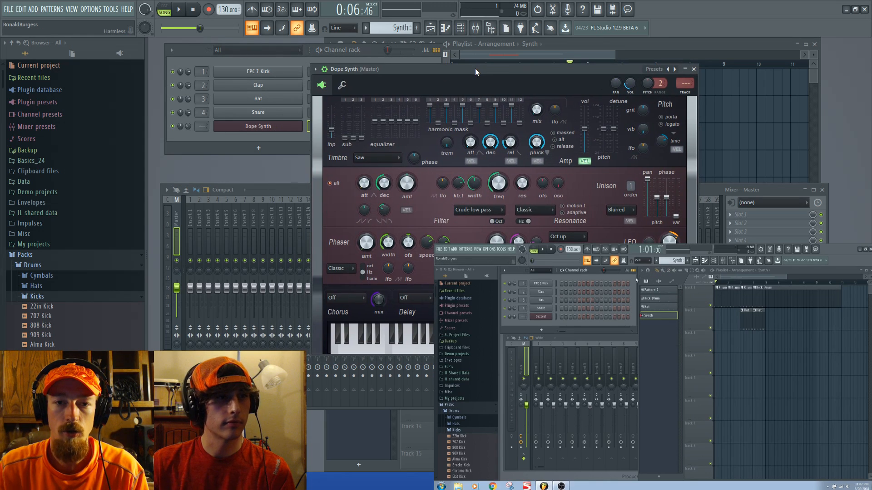
click(249, 139)
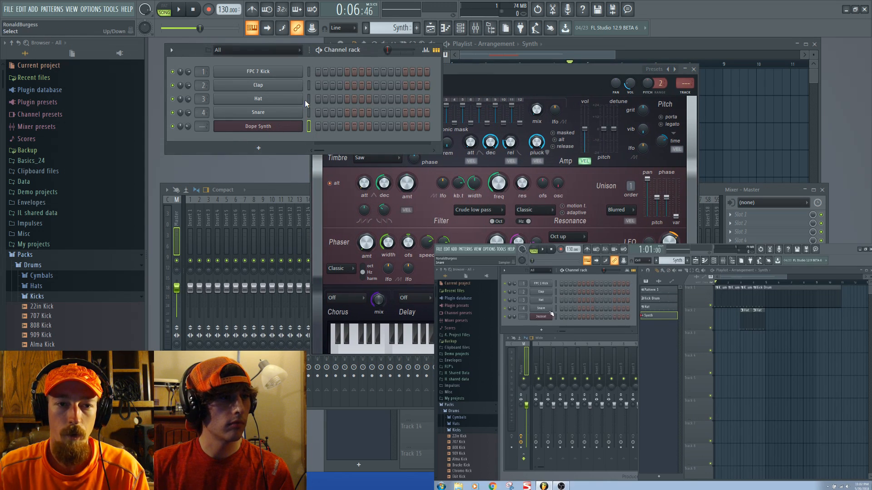
Select the Clap and Snare channels together in the channel rack and delete both
click(308, 85)
click(311, 112)
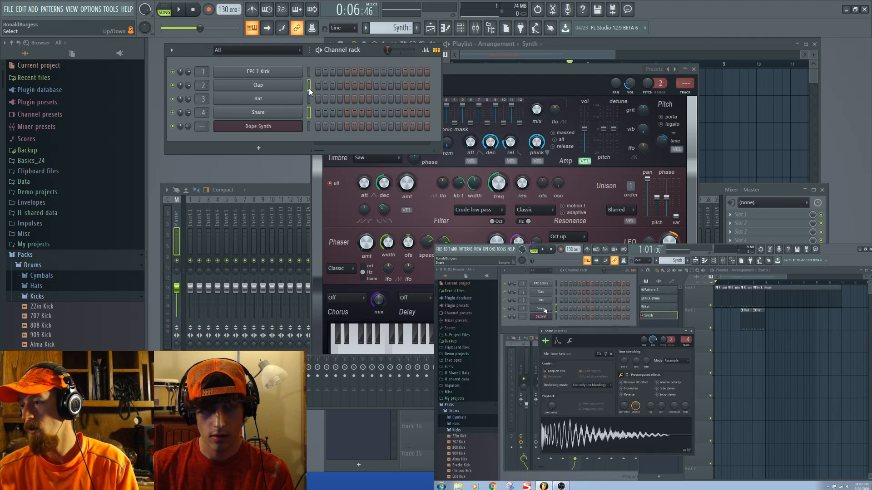
click(309, 112)
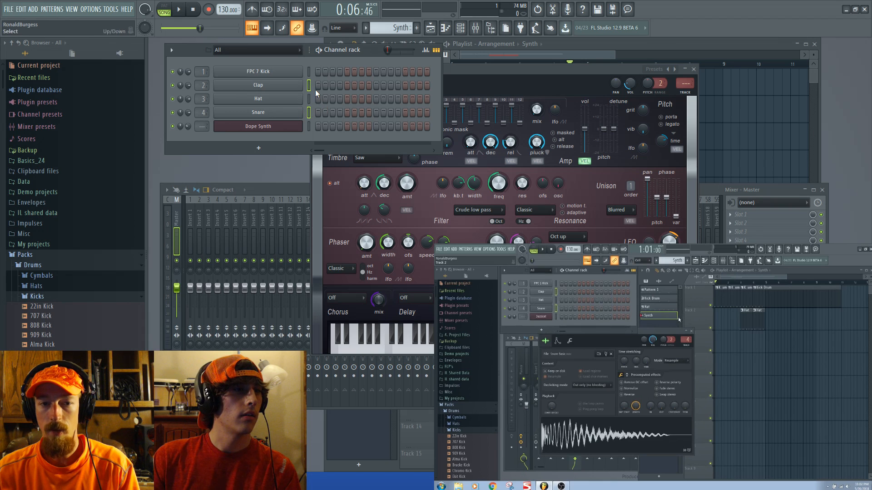
right_click(290, 112)
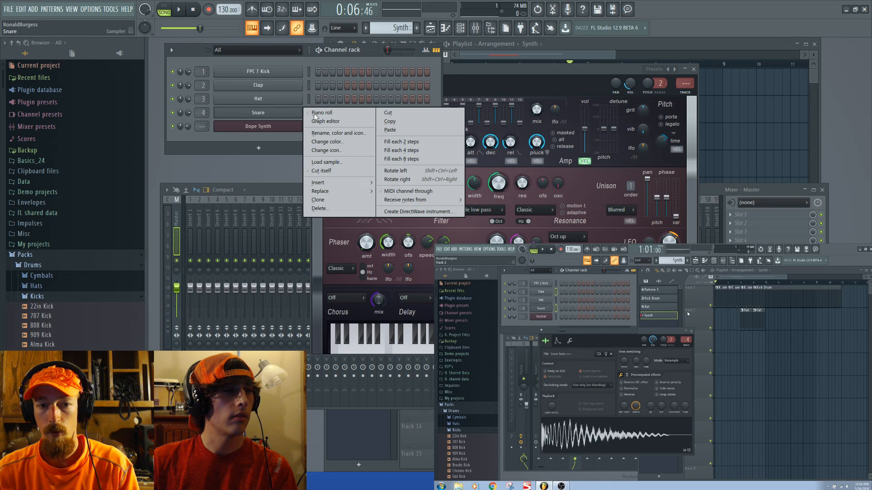
click(220, 138)
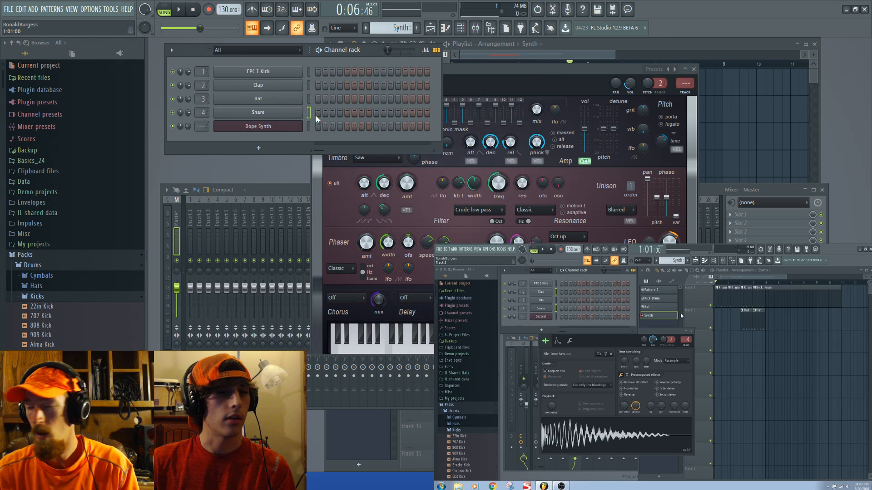
click(309, 85)
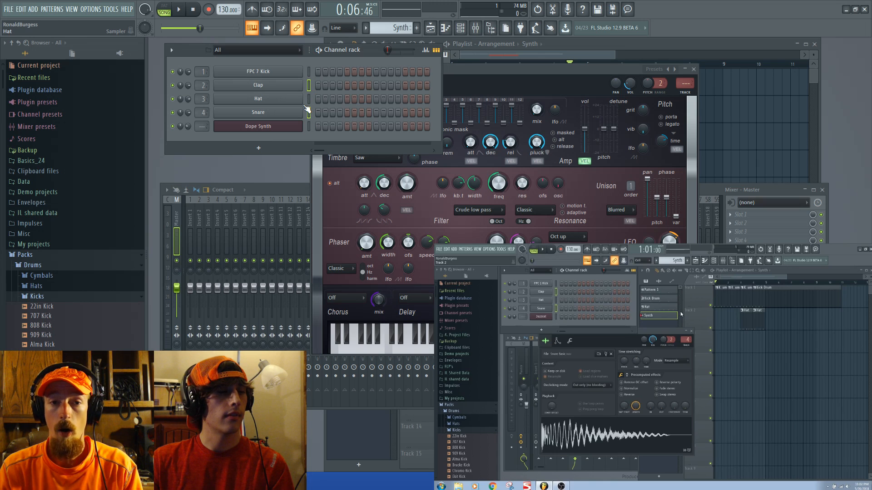
key(alt+Delete)
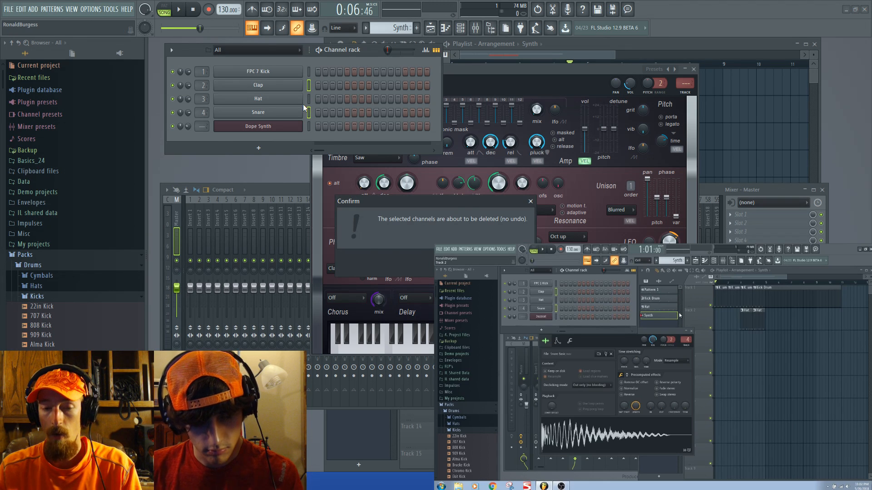
key(Return)
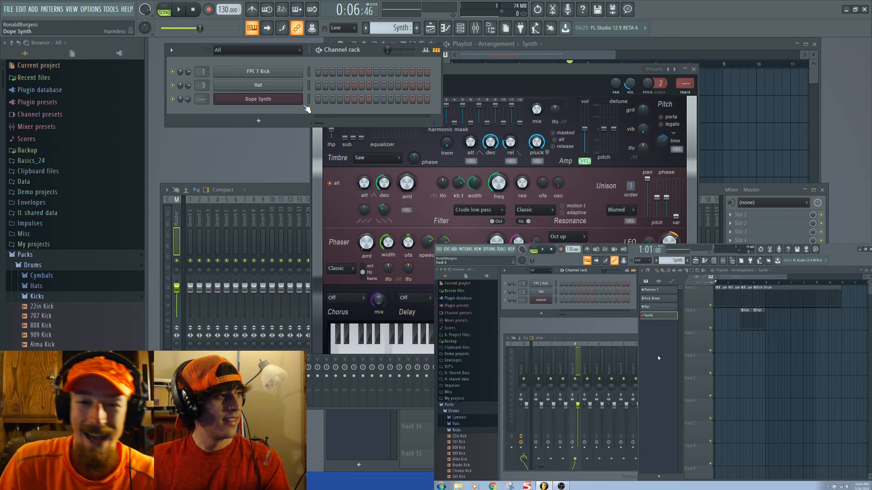
Open Dope Synth, look over its miscellaneous channel settings, and return to the plugin controls
click(280, 101)
click(281, 101)
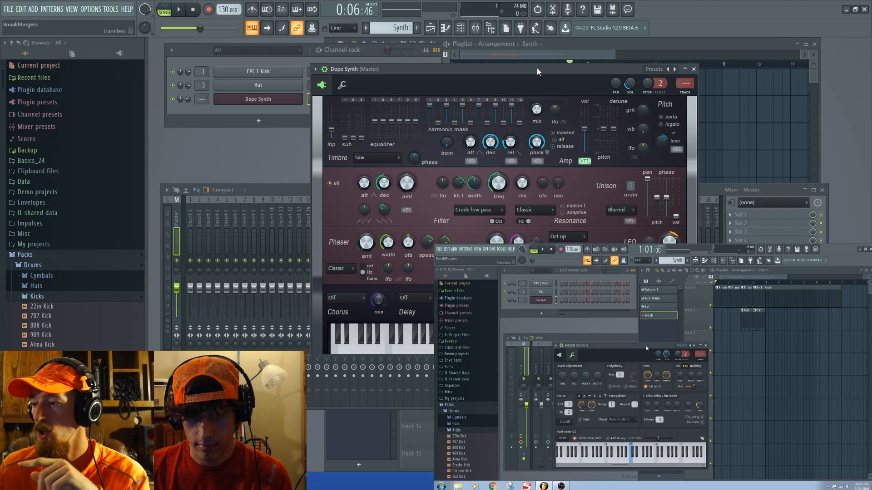
click(342, 85)
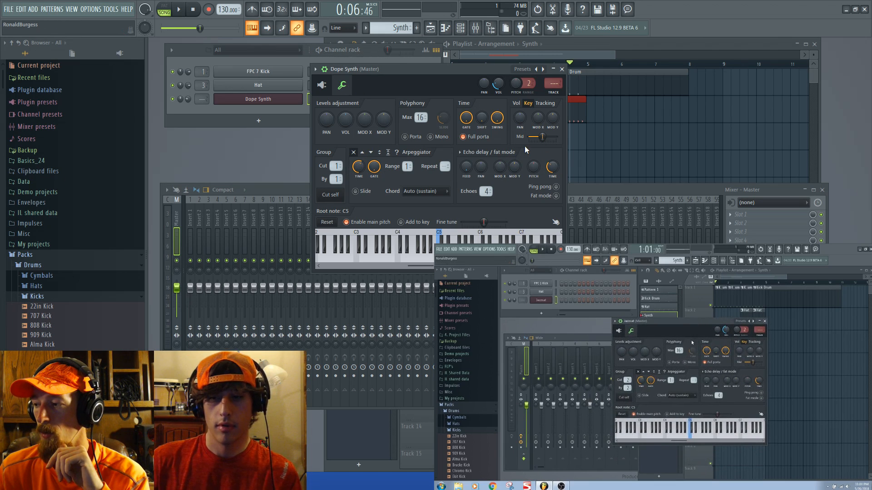
click(325, 89)
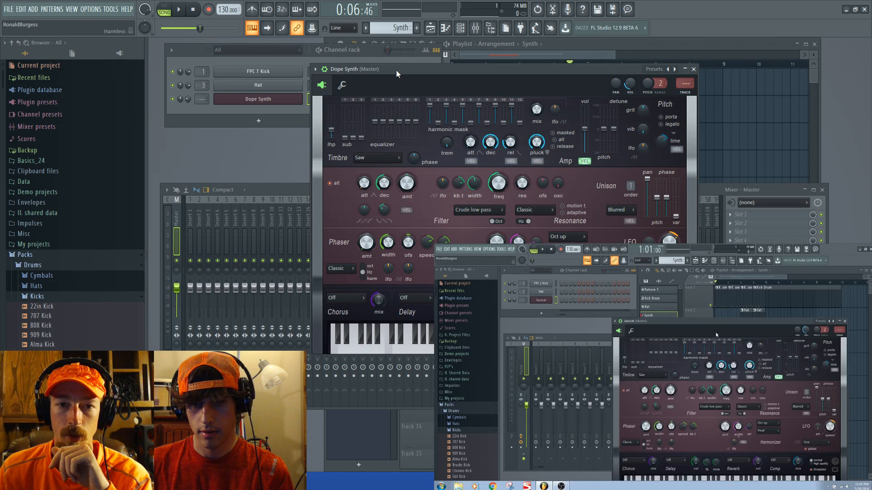
drag(396, 70, 346, 55)
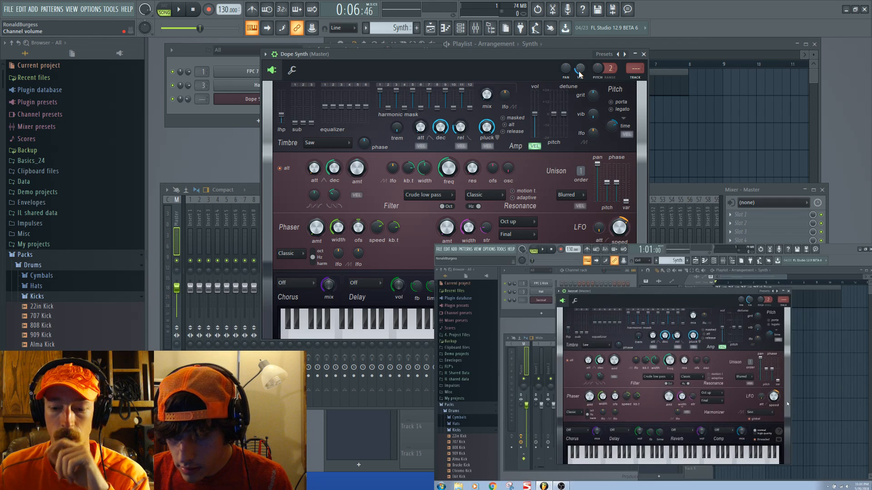
key(q)
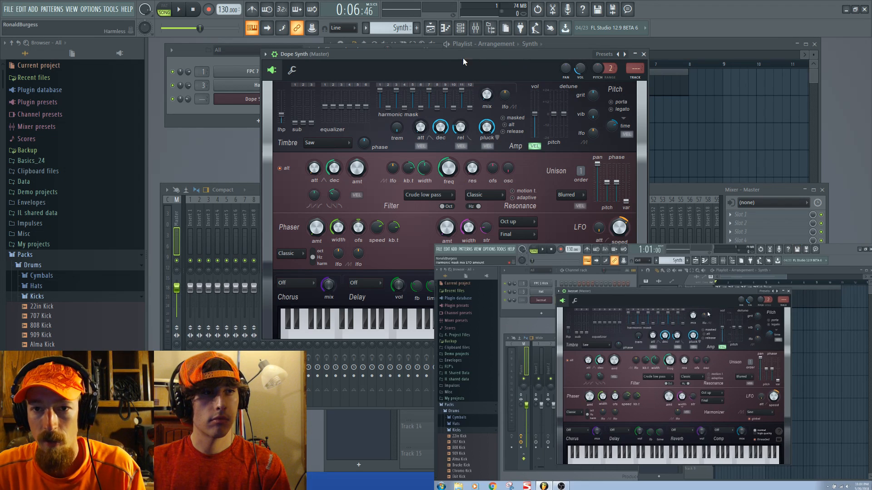
Turn off Tree display for the Dope Synth presets to view the flat list, and turn it back on
click(618, 54)
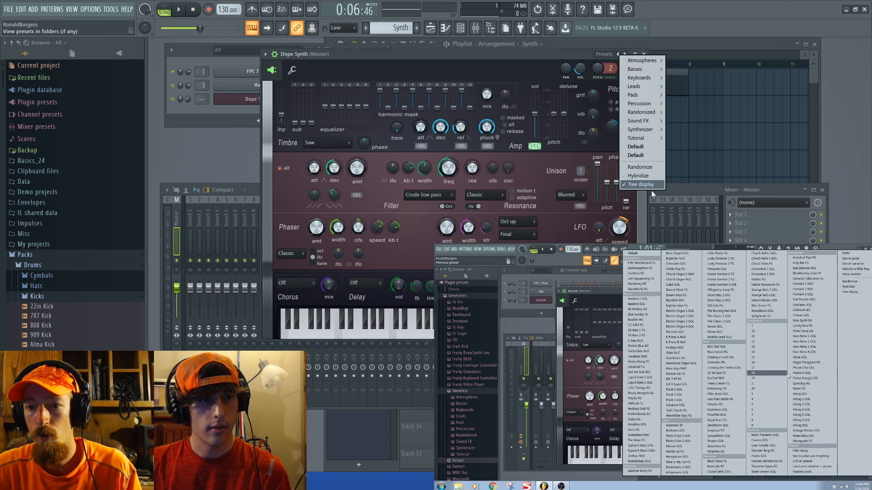
click(650, 186)
click(619, 55)
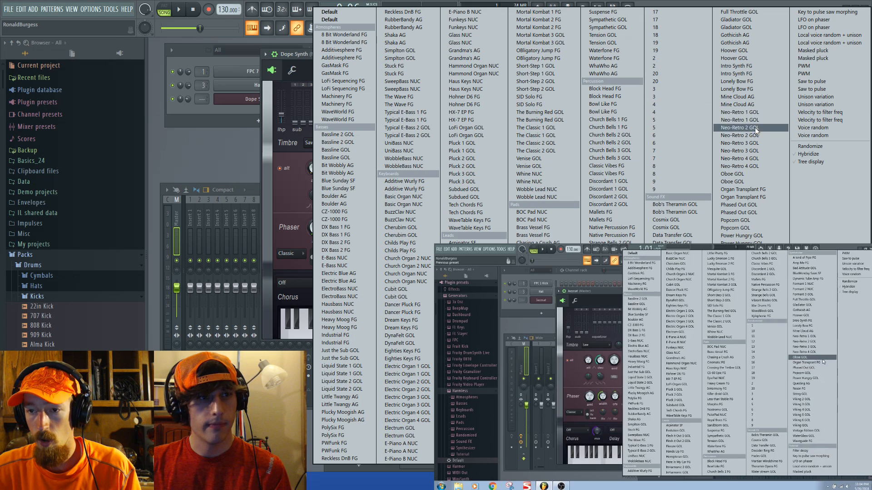
click(798, 162)
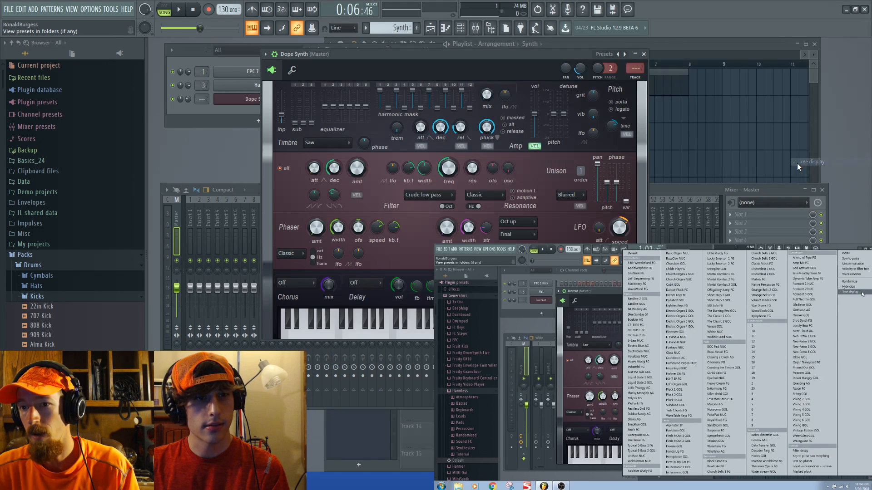
Look through the Dope Synth preset categories and load the Plucky Moogish AG preset from Basses
click(620, 54)
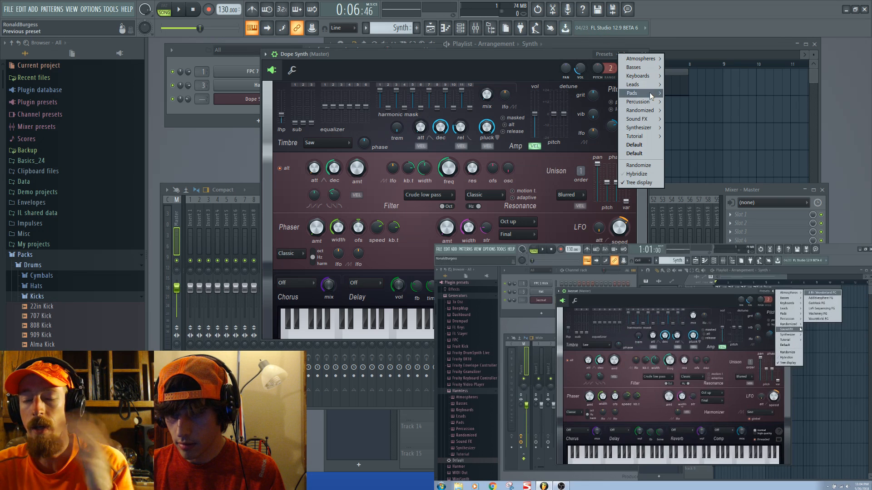
mouse_move(648, 99)
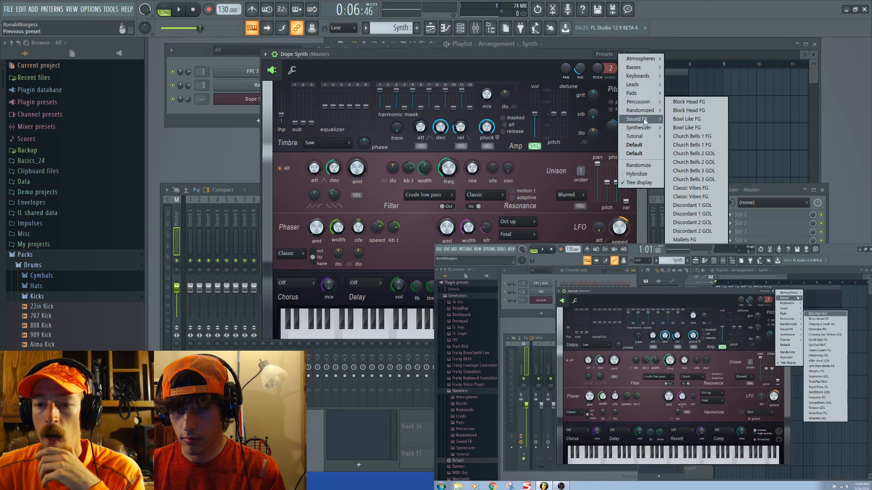
mouse_move(642, 123)
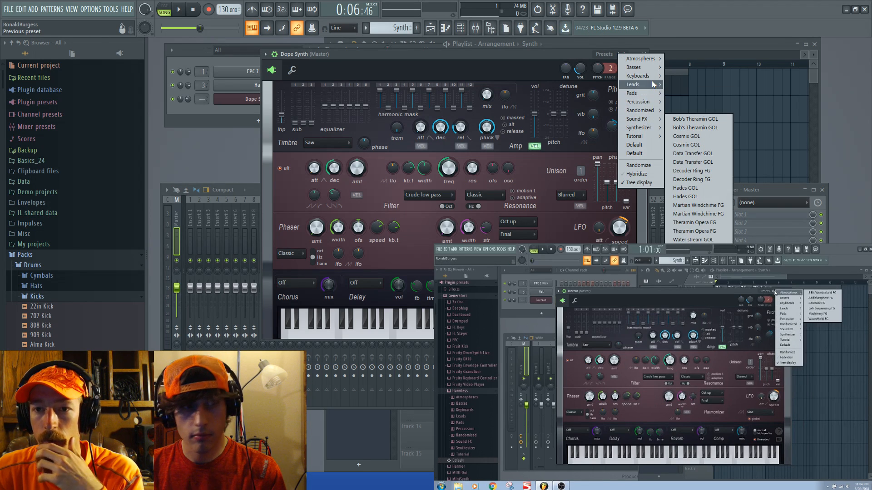
mouse_move(654, 76)
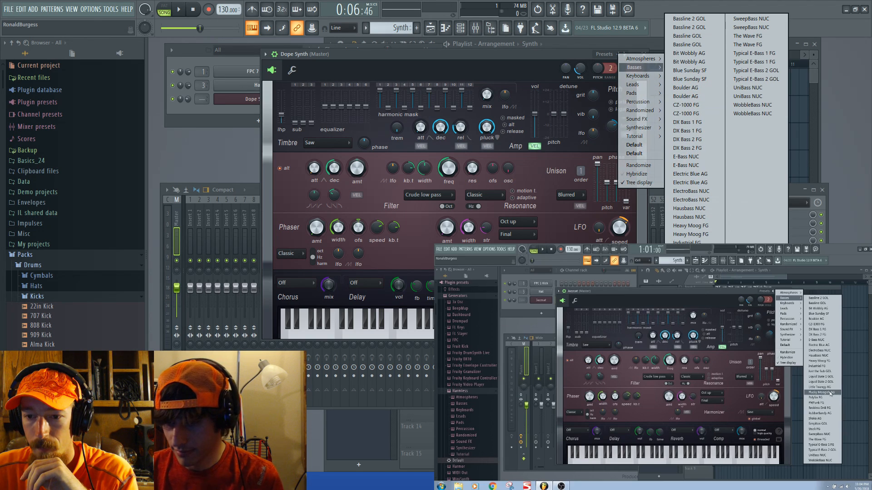
click(692, 334)
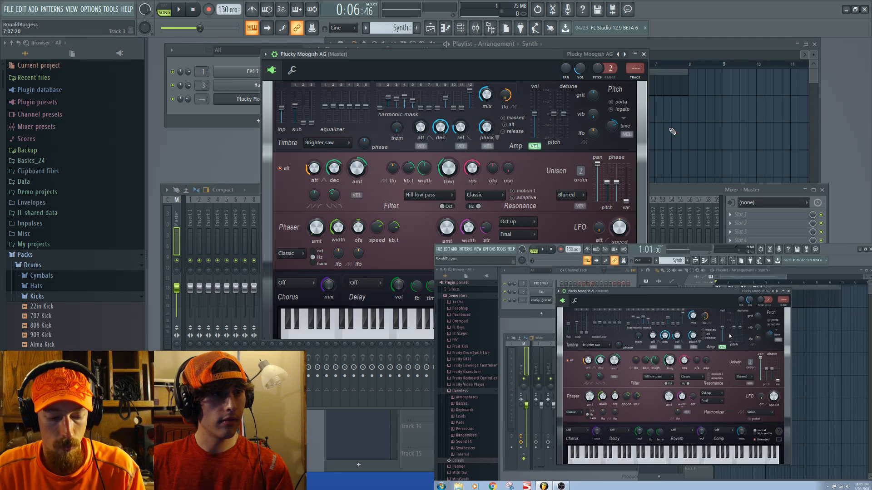
Play a few notes at different pitches to audition the Plucky Moogish AG preset
key(q)
key(q)
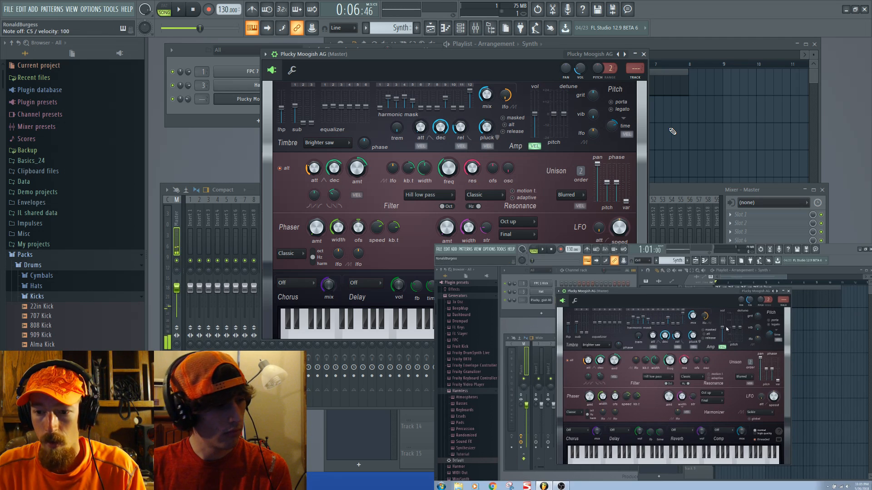
key(z)
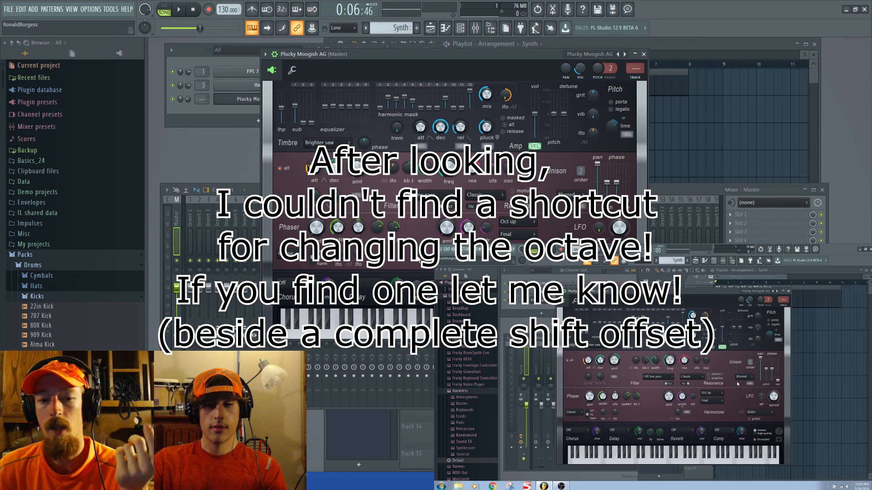
click(320, 328)
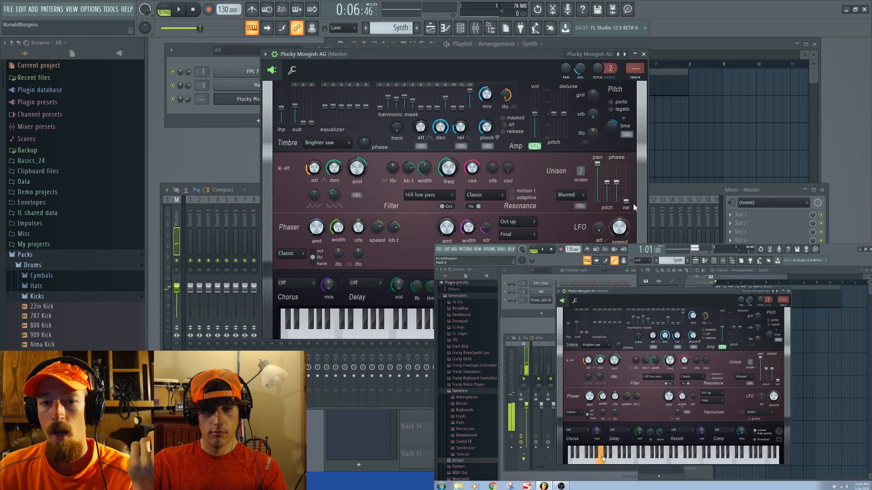
Look through the synth's preset categories, including Leads and Basses, and dismiss the list without choosing one
right_click(618, 54)
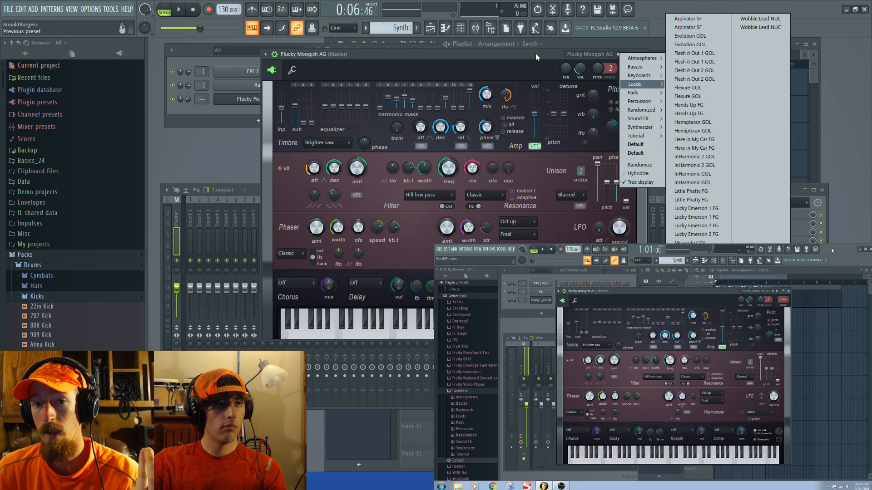
click(536, 54)
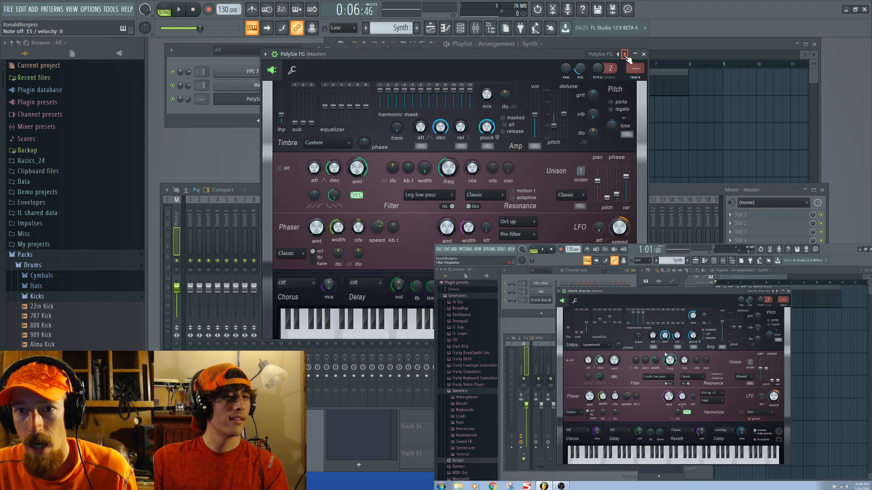
right_click(618, 55)
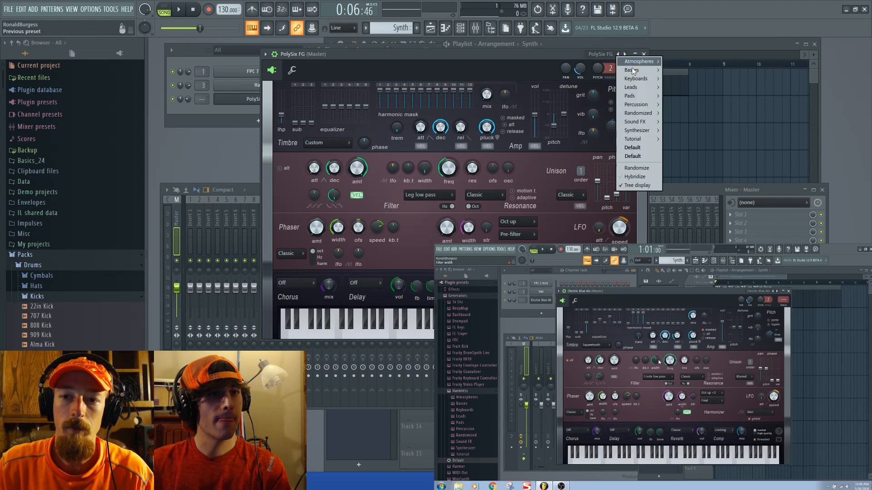
mouse_move(646, 72)
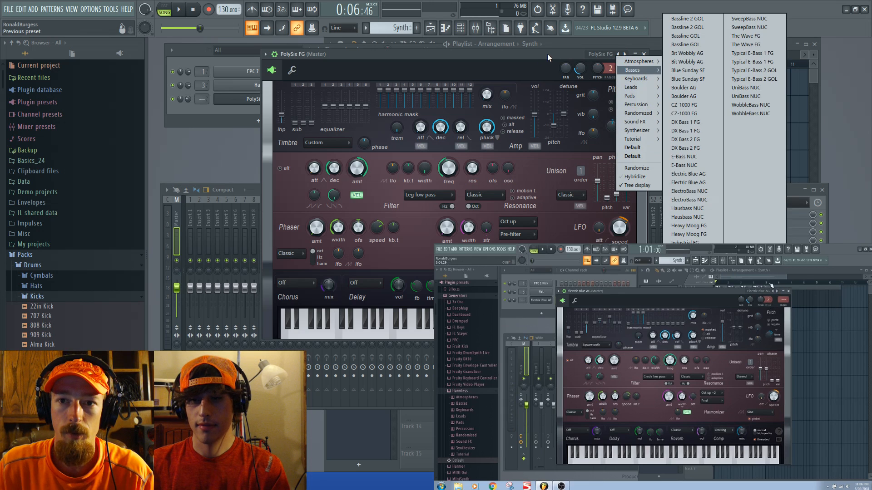
click(547, 54)
right_click(621, 54)
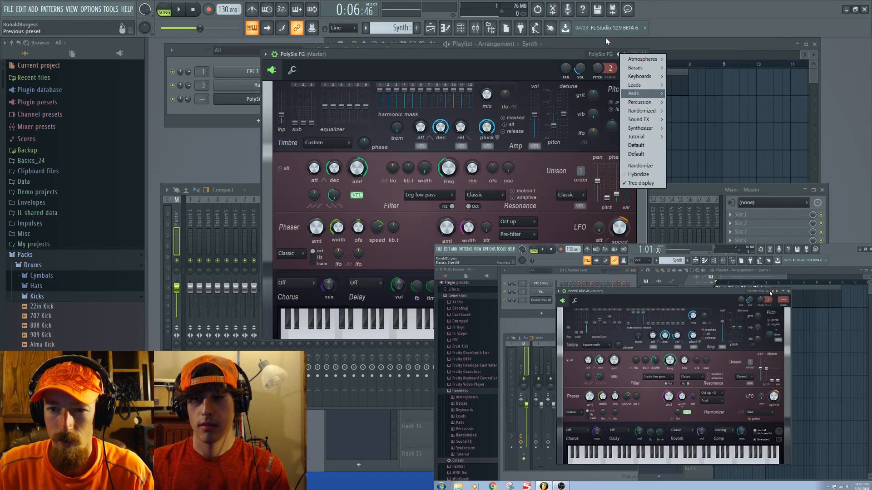
click(556, 48)
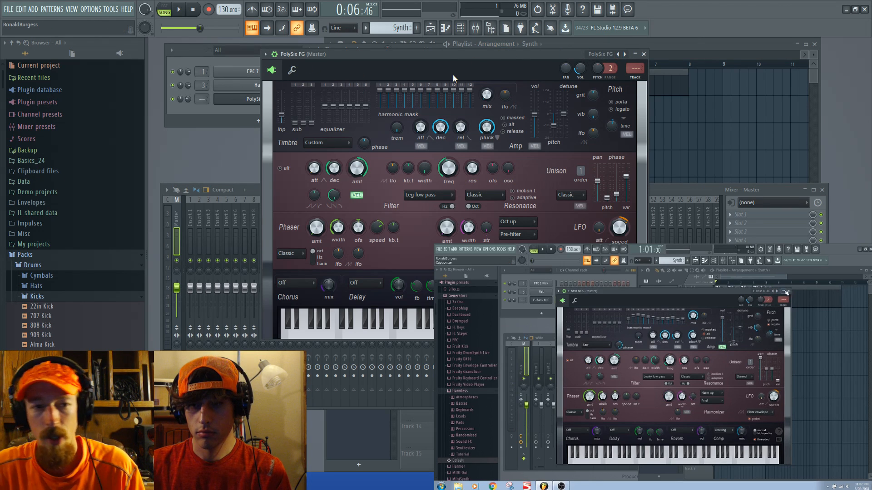
Toggle the PolySix FG plugin window from the channel rack and leave it closed with the rack in front
click(254, 103)
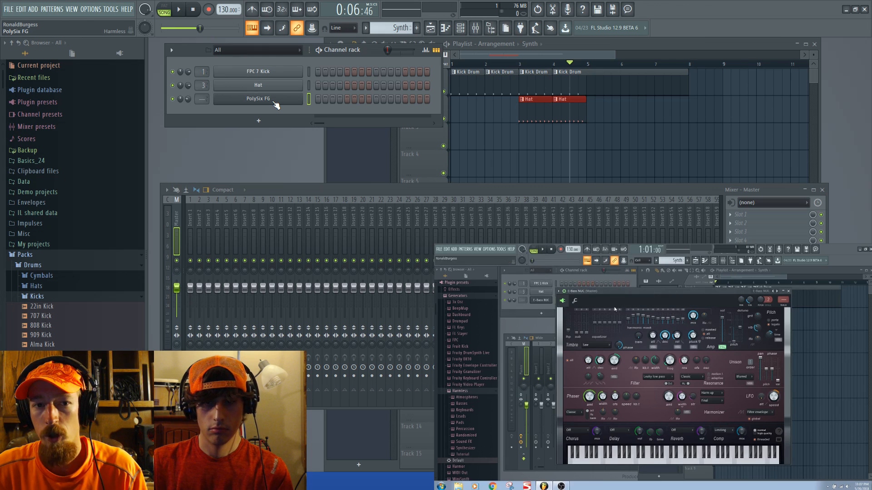
click(276, 104)
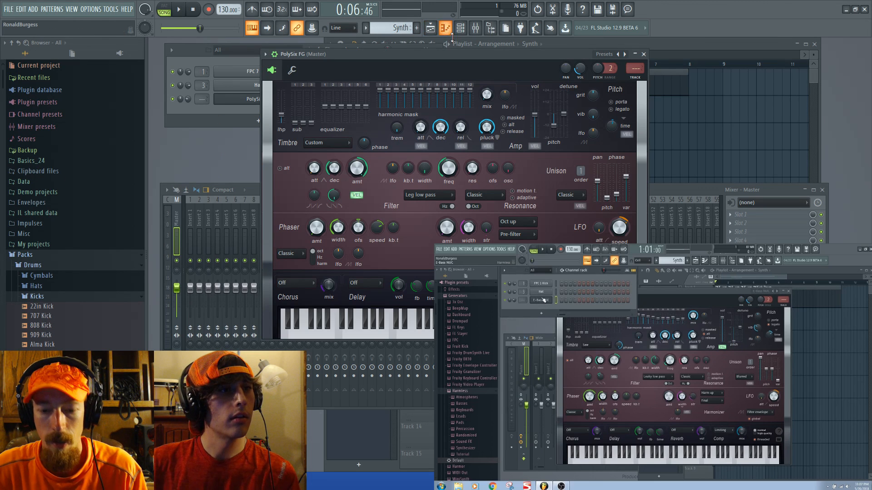
key(F6)
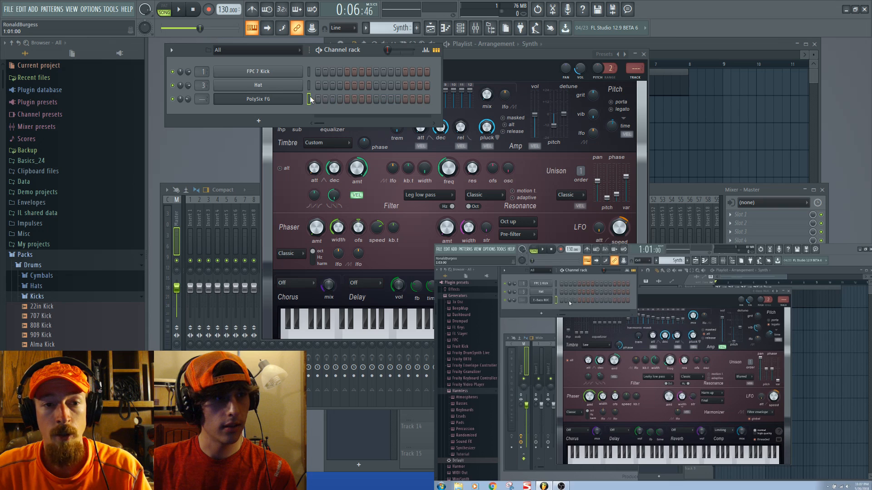
click(269, 104)
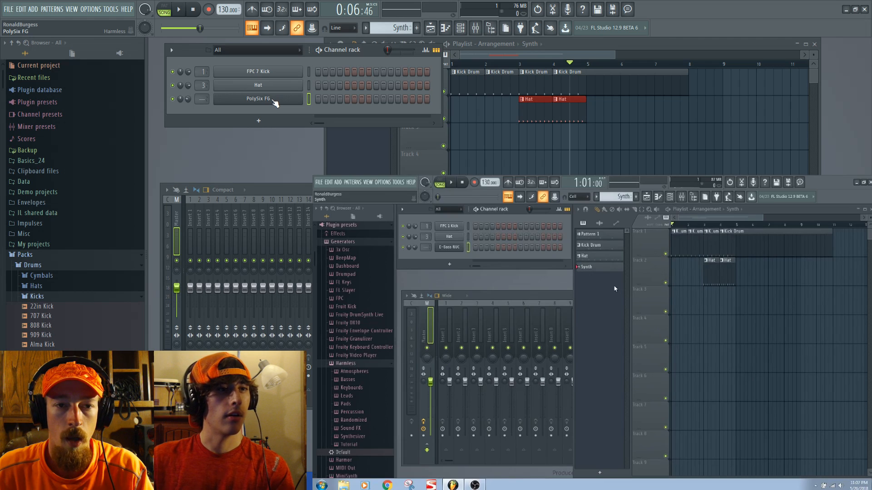
Open the piano roll for the PolySix FG channel and move its window up over the channel rack's edge
right_click(273, 100)
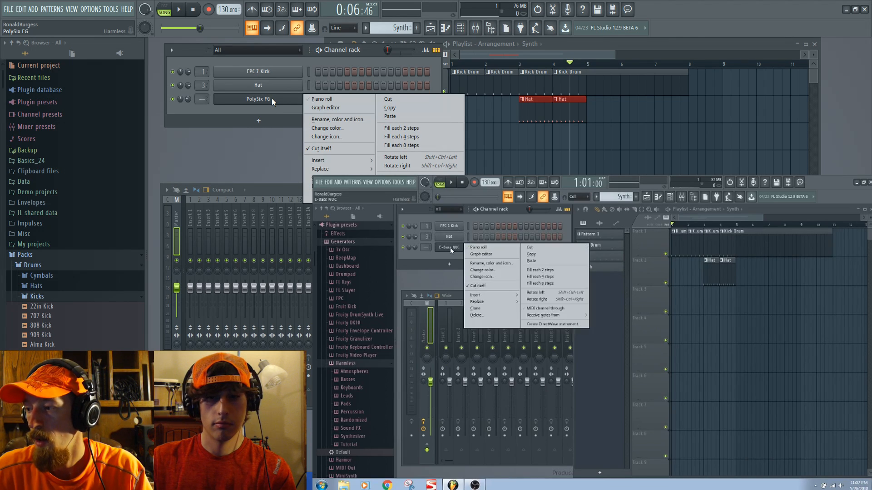
click(330, 98)
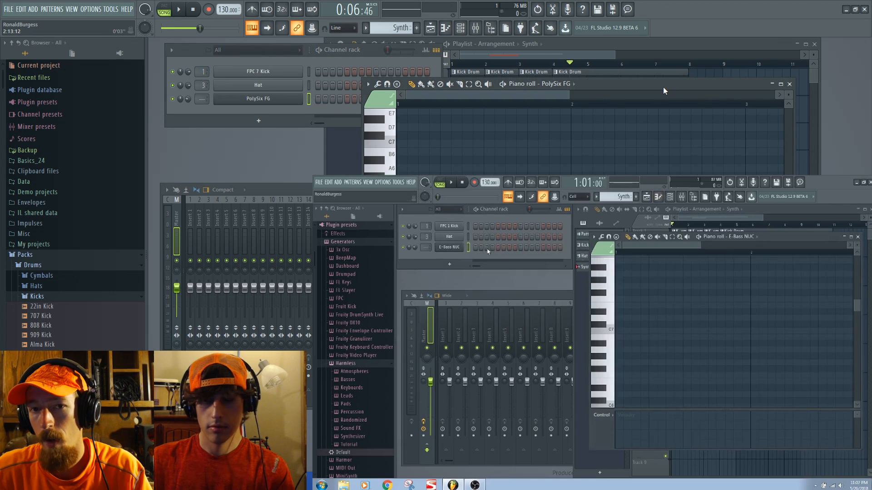
drag(663, 83, 614, 64)
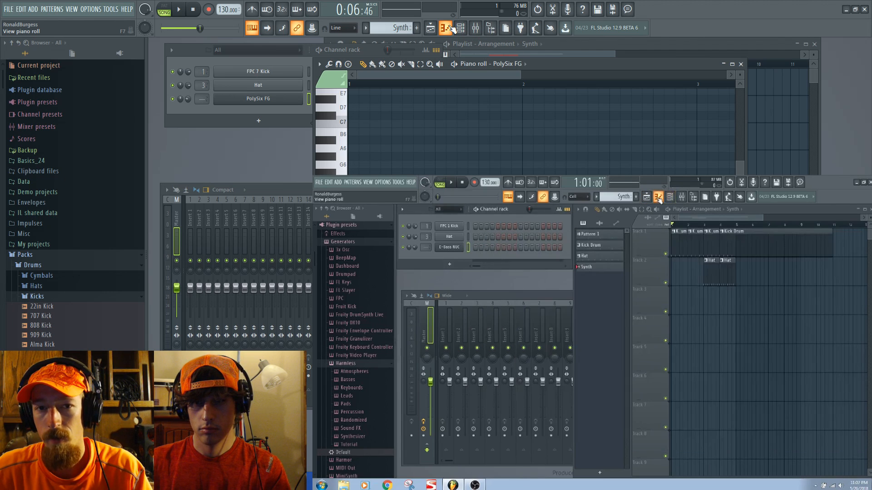
Hide and reshow the piano roll, and look over the octaves along its keyboard
click(452, 28)
click(451, 29)
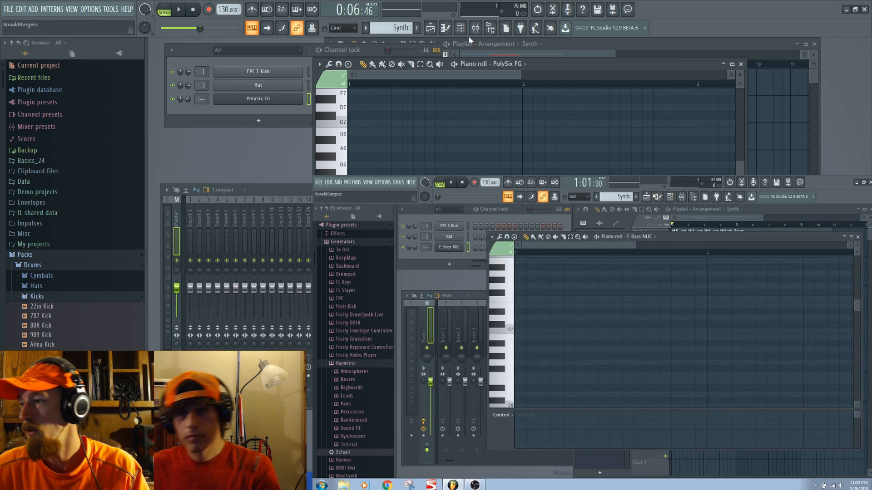
scroll(400, 140, down, 5)
scroll(402, 144, up, 4)
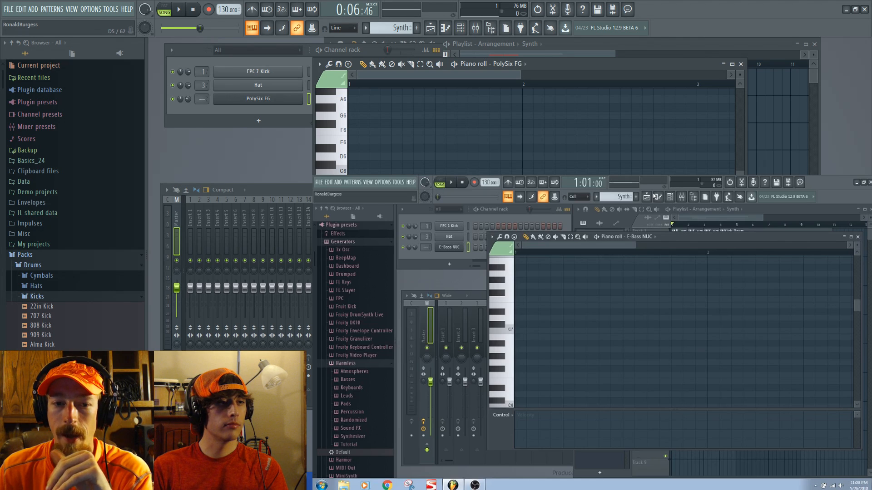
scroll(540, 127, down, 5)
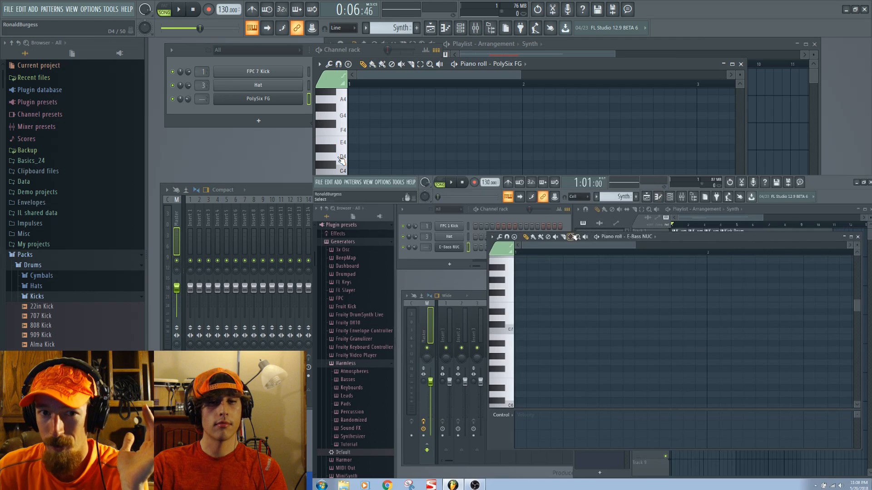
scroll(341, 162, up, 3)
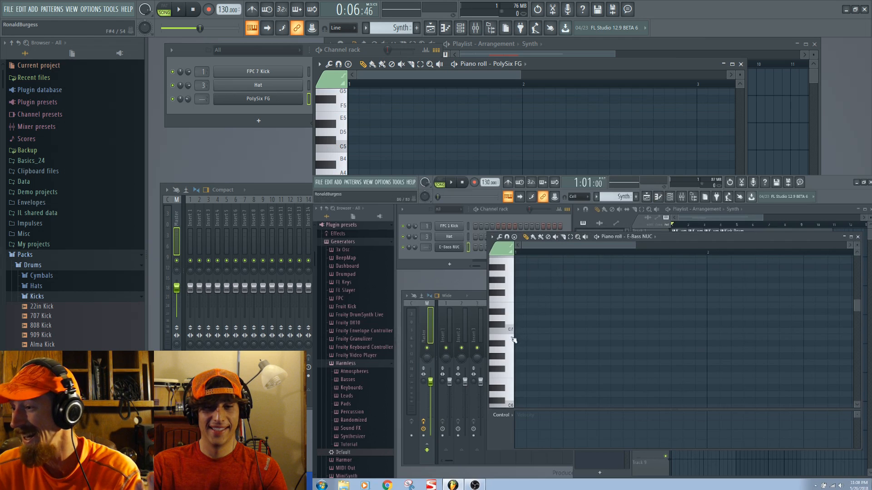
Look through the piano roll's View and Edit options and close them without changing anything
click(319, 65)
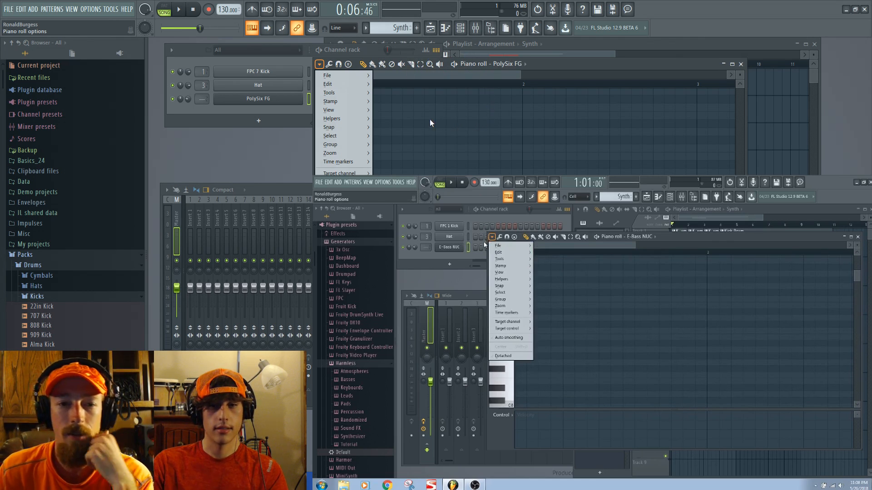
mouse_move(348, 114)
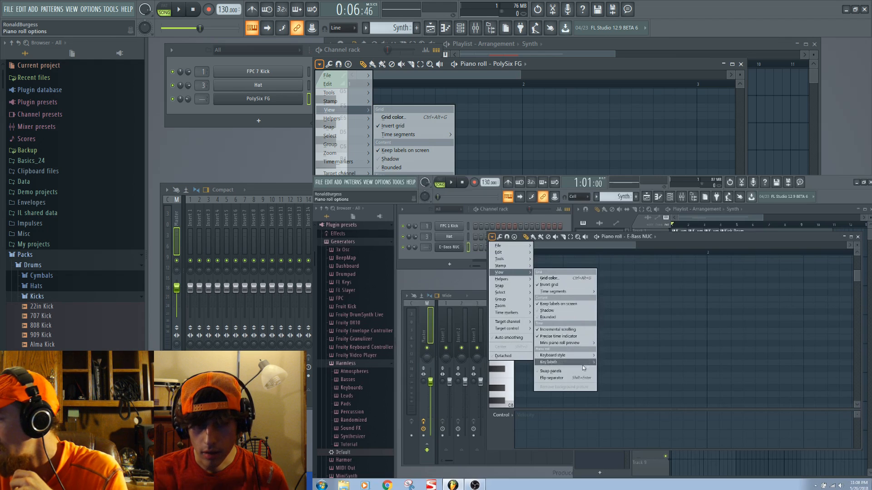
mouse_move(577, 363)
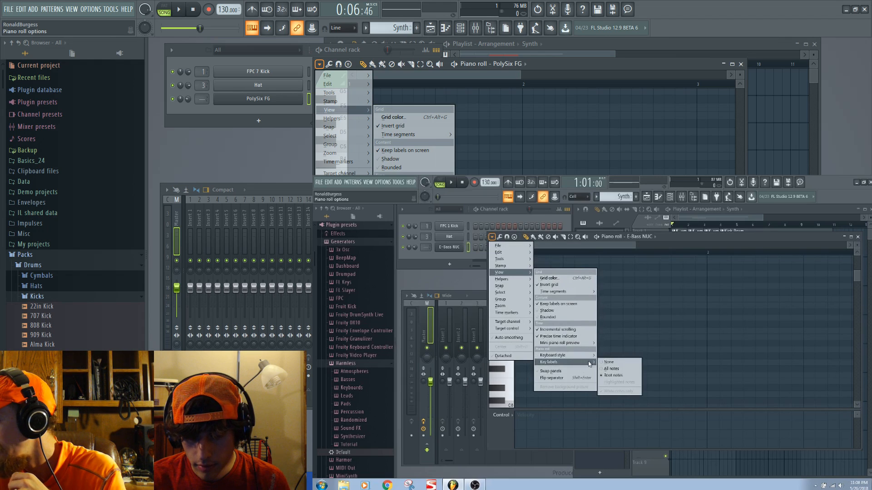
click(620, 363)
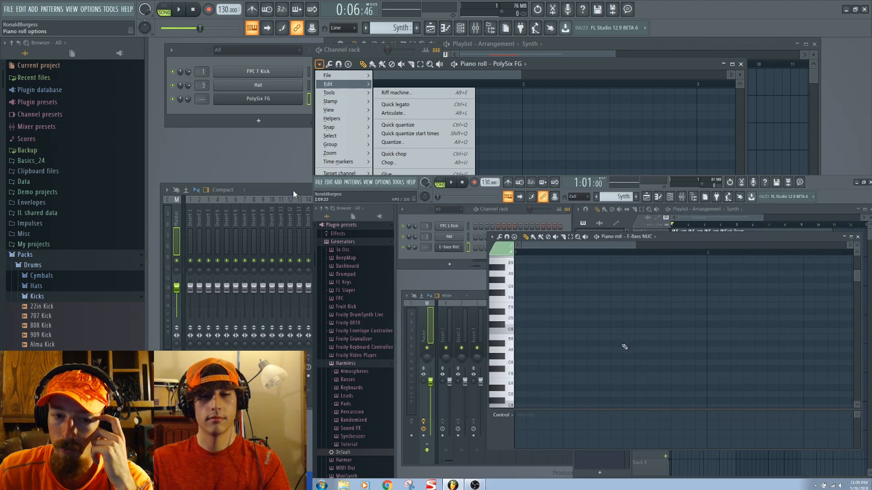
mouse_move(338, 84)
click(573, 64)
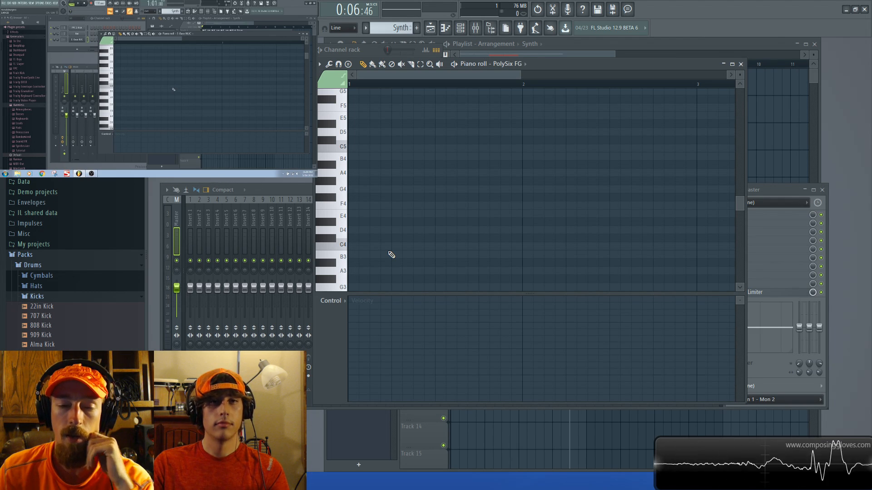
Draw the notes C4, G4 and F4 in bar 1 and A4 and F#4 at the start of bar 2
click(353, 247)
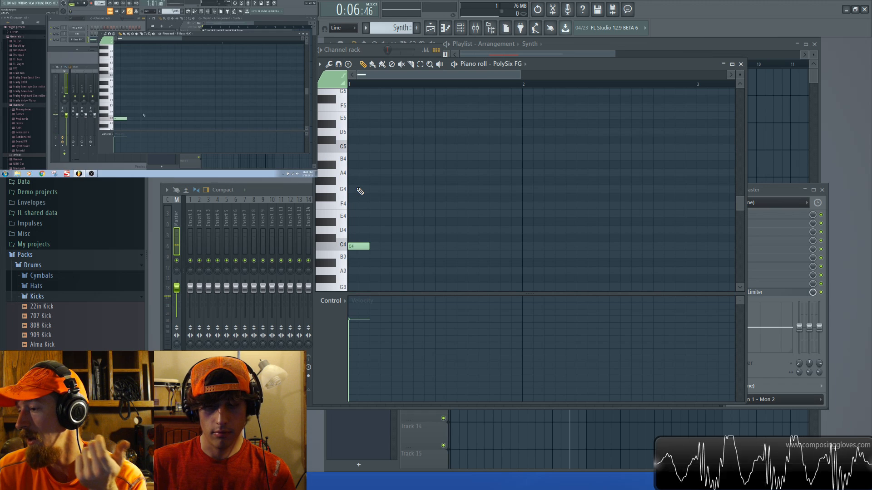
click(415, 188)
click(459, 205)
click(535, 173)
click(556, 197)
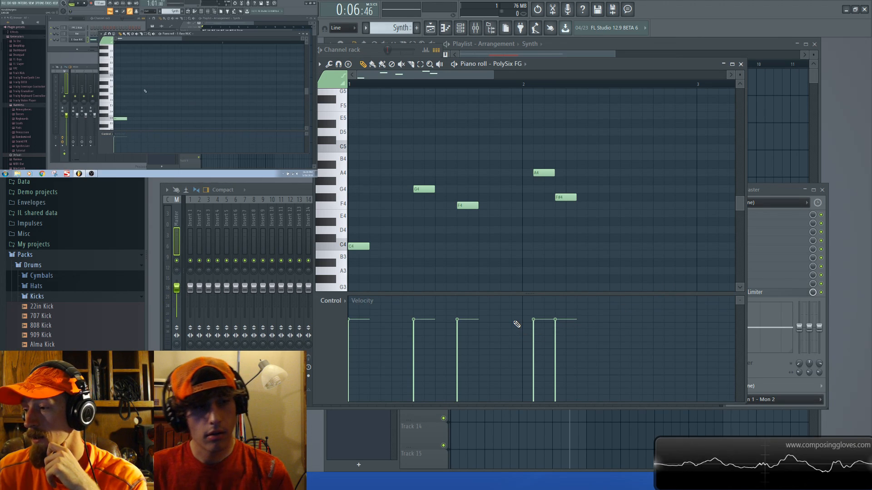
Collapse the velocity lane below the note grid and expand it again to slightly less than its former height
drag(530, 298, 536, 402)
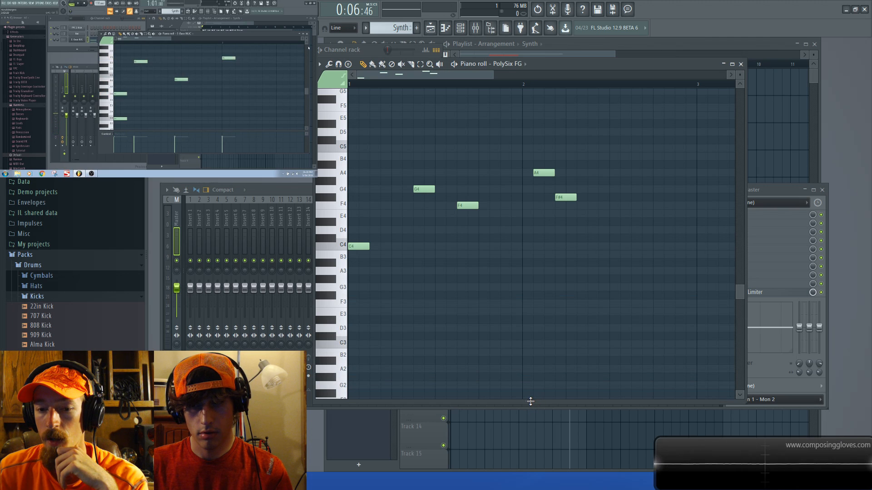
drag(529, 402, 530, 308)
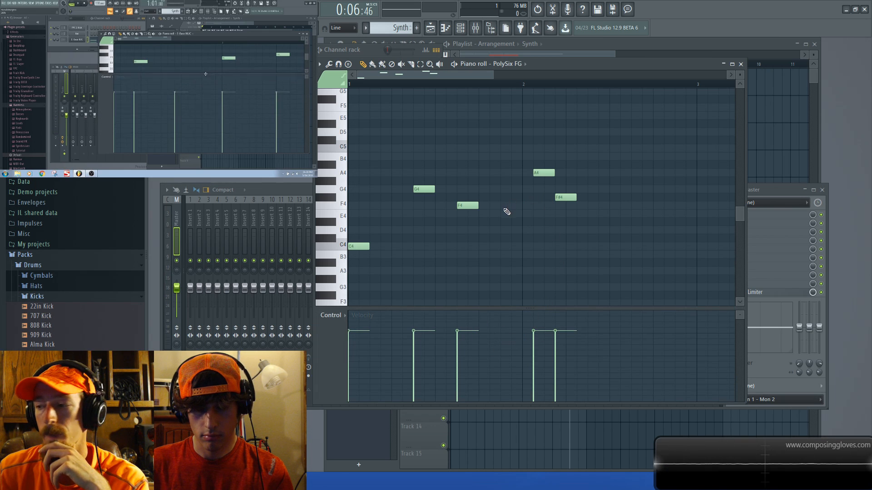
scroll(565, 224, up, 2)
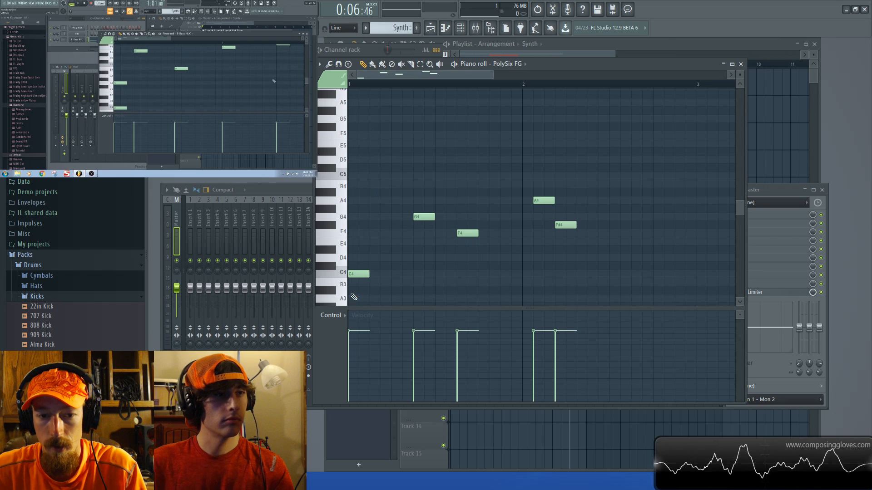
Bring the playlist to the front, then return to the PolySix FG piano roll showing the notes of bars 1 and 2
scroll(362, 272, up, 4)
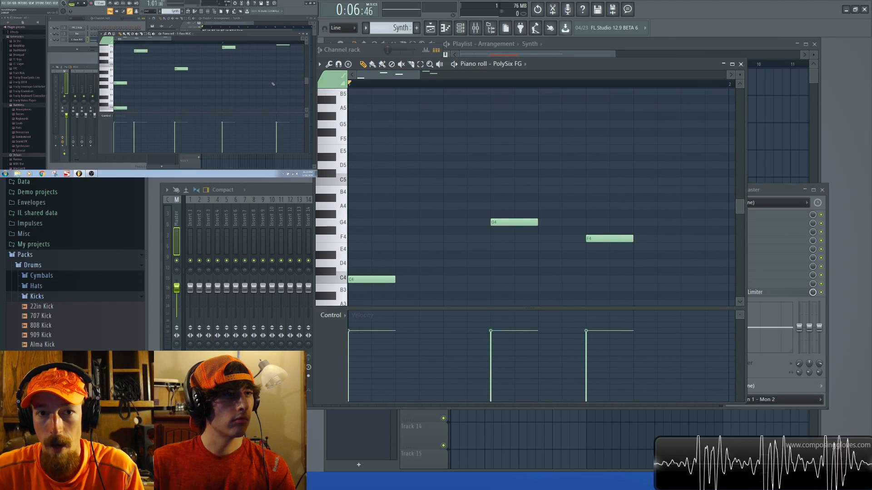
click(669, 44)
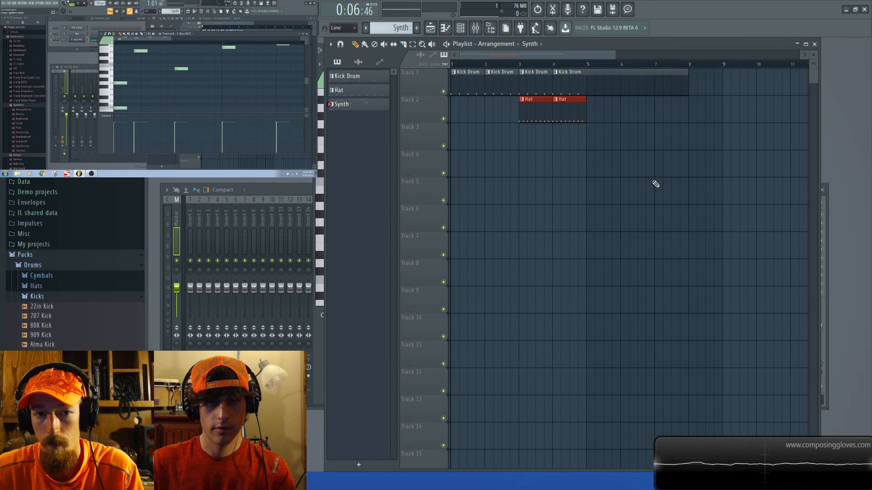
key(F6)
key(F7)
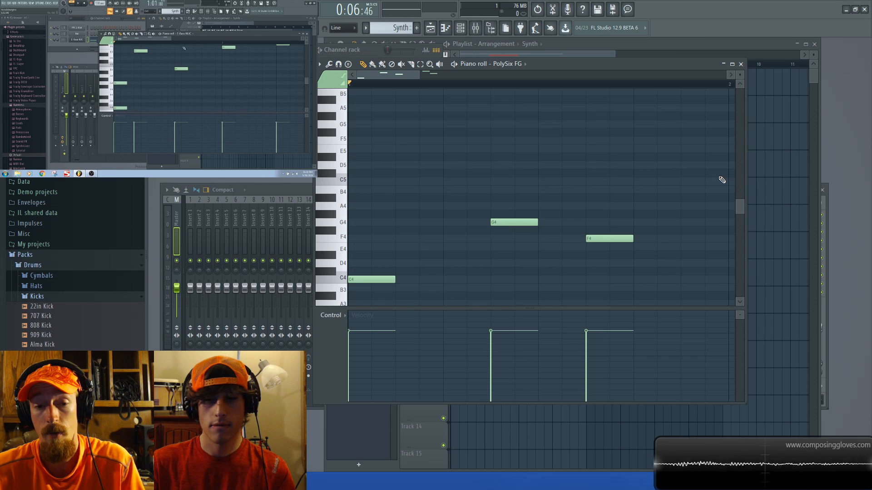
scroll(454, 227, down, 2)
scroll(449, 172, down, 3)
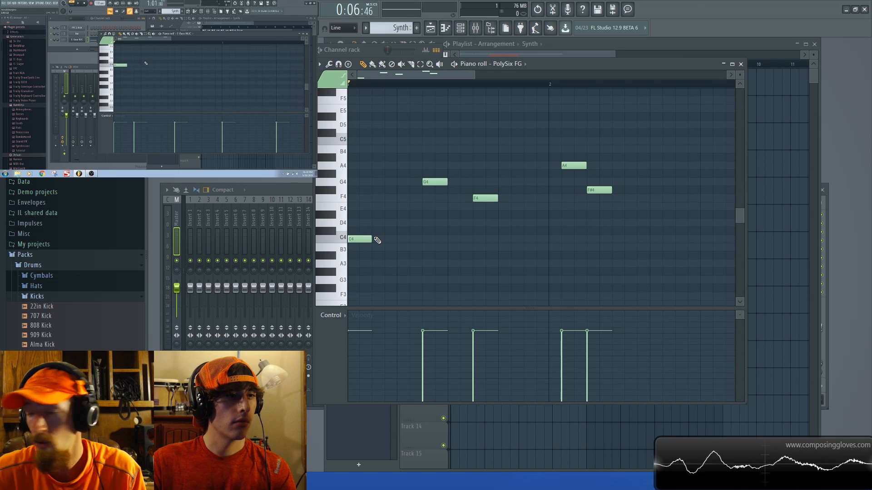
Reset the playback position and examine the drawn notes at different zoom levels, trying and removing an extra note in bar 2
key(space)
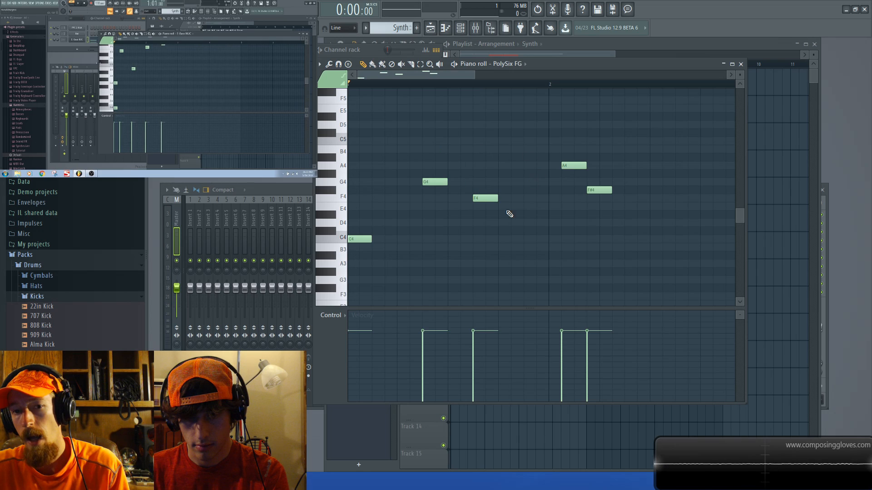
scroll(412, 213, up, 1)
scroll(412, 213, up, 4)
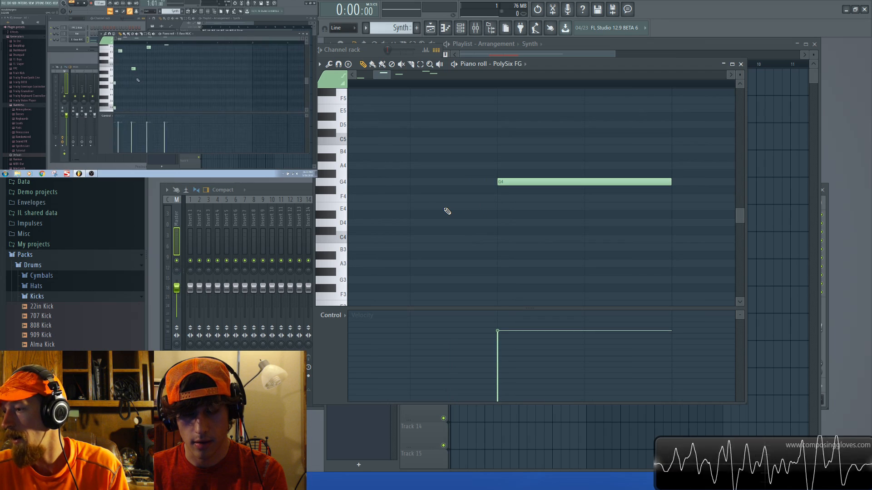
scroll(448, 211, down, 6)
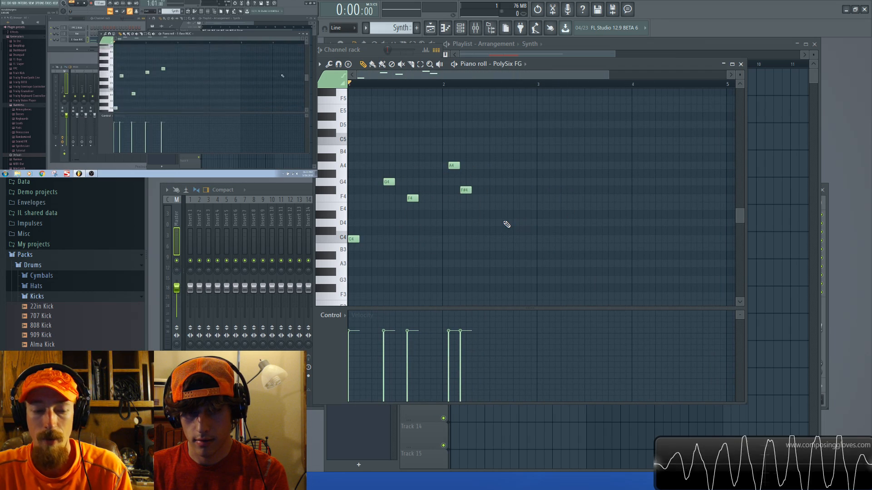
click(495, 214)
right_click(500, 215)
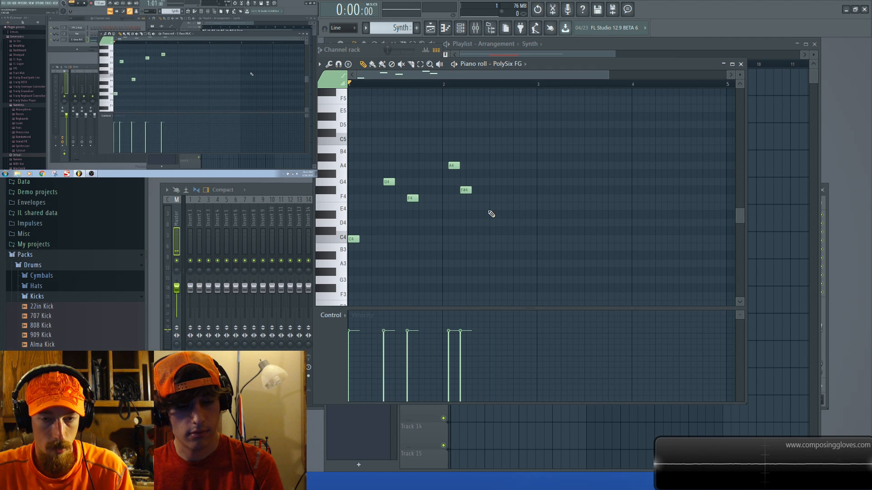
scroll(492, 218, up, 1)
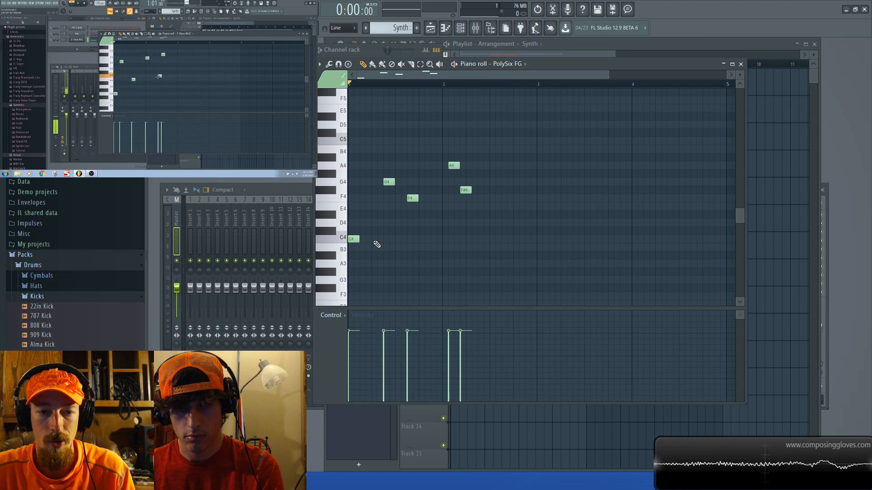
scroll(381, 239, up, 3)
scroll(550, 237, down, 3)
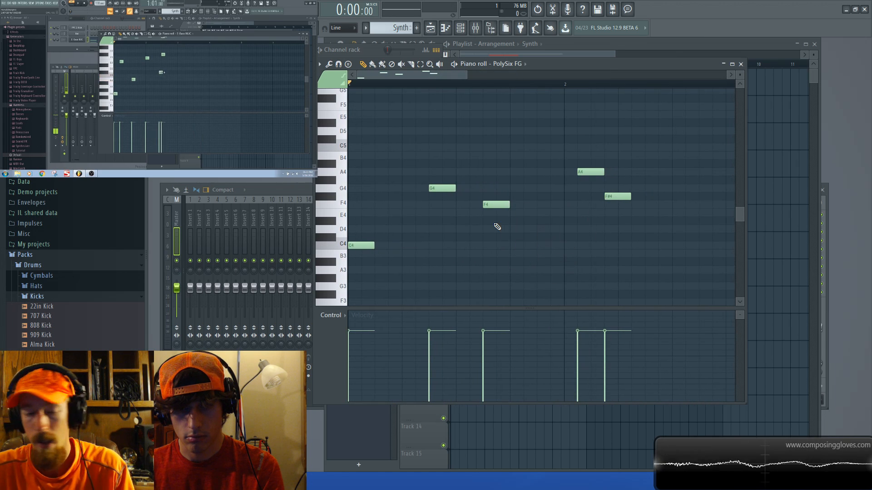
scroll(449, 187, down, 4)
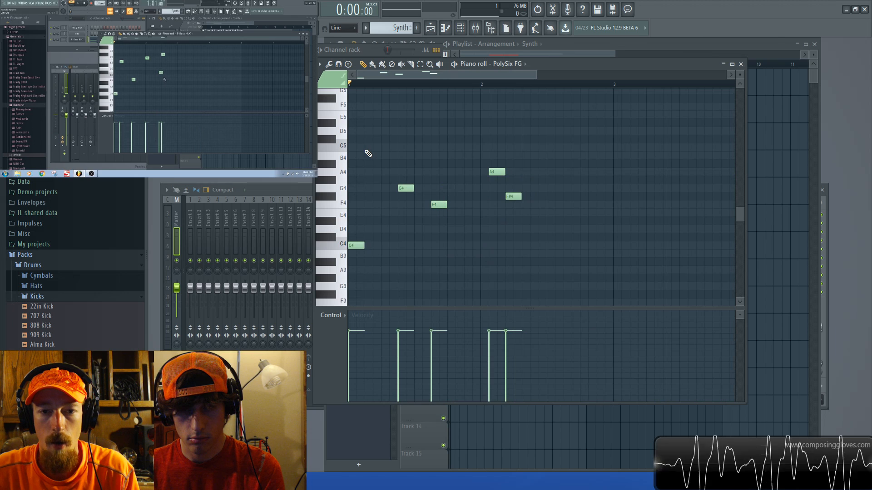
Add a C4 note early in bar 2 and try selecting the notes in the grid and by their key range
drag(359, 128, 580, 271)
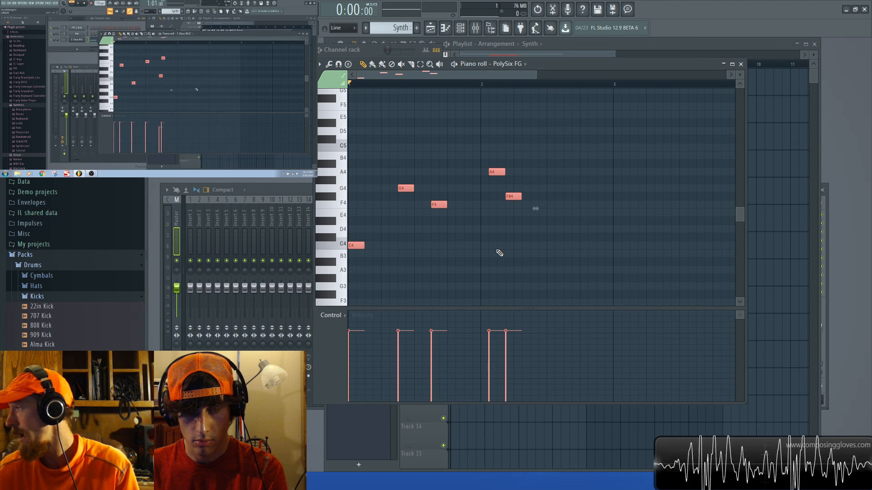
click(499, 246)
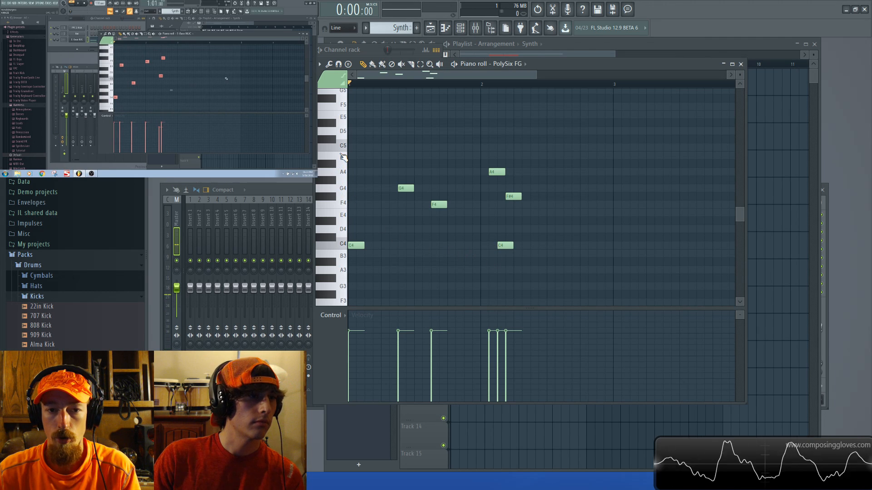
drag(343, 152, 339, 263)
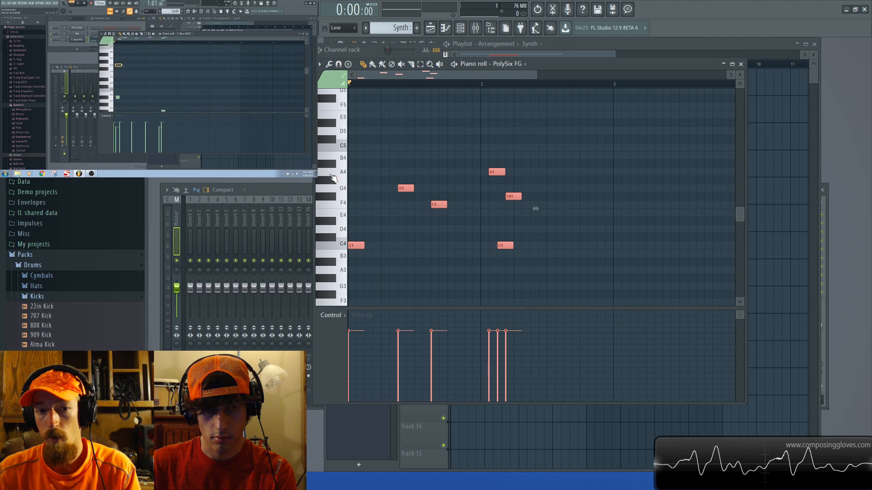
drag(338, 144, 342, 265)
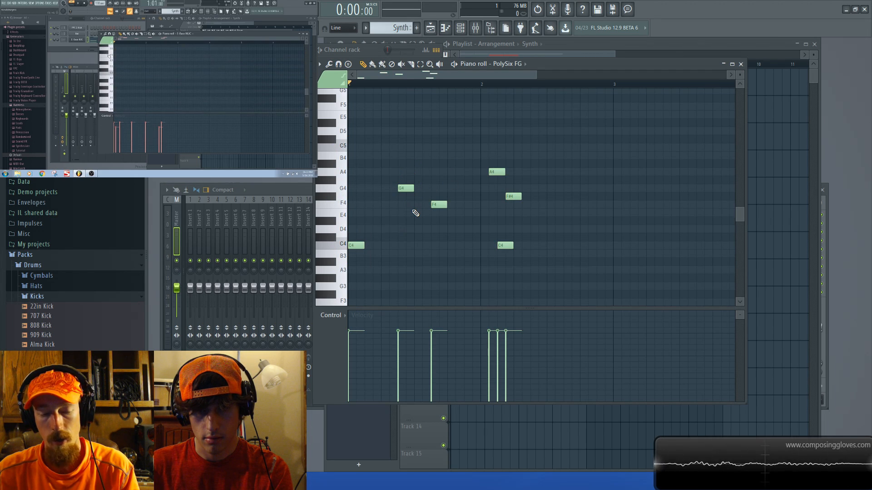
Delete all notes from the Synth pattern's piano roll and clear the time selection
key(ctrl+a)
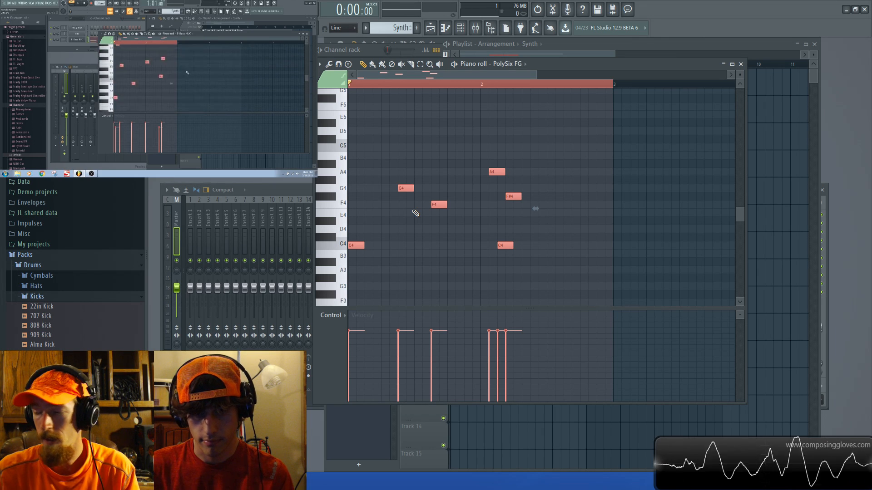
key(Delete)
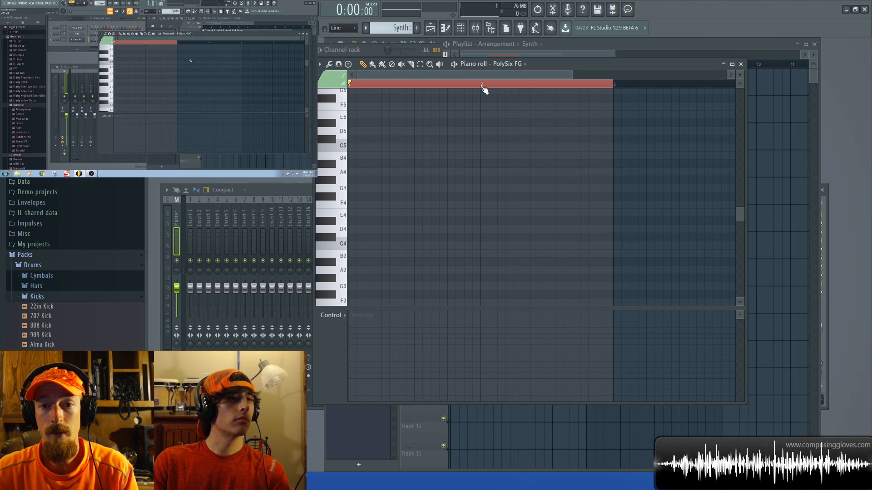
click(555, 88)
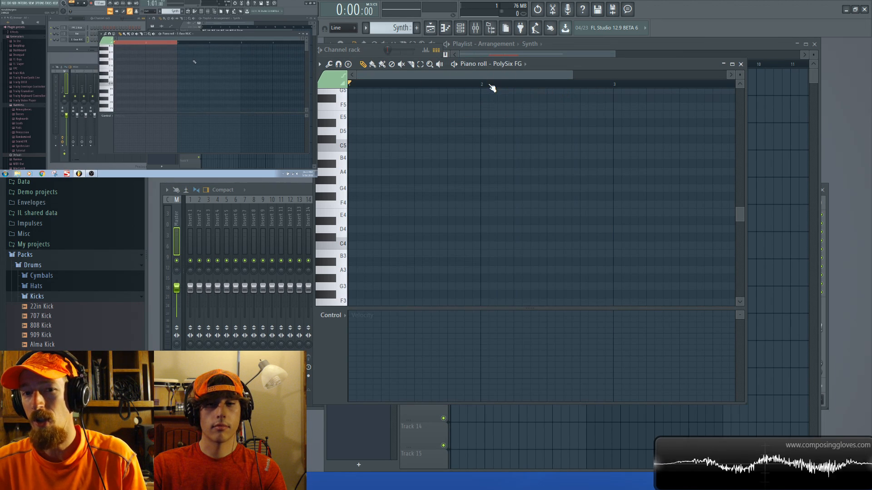
Try time selections starting late in bar 1 and spanning bar 2, play the first one, and clear them
drag(464, 86, 566, 103)
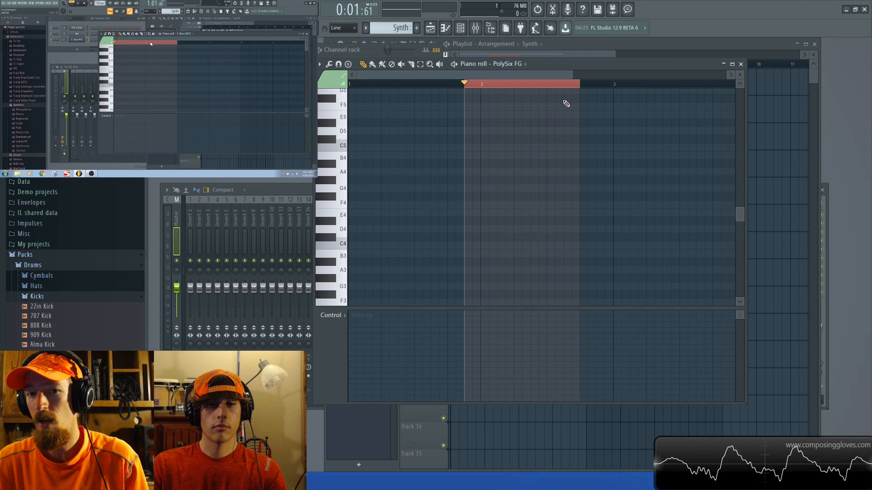
key(space)
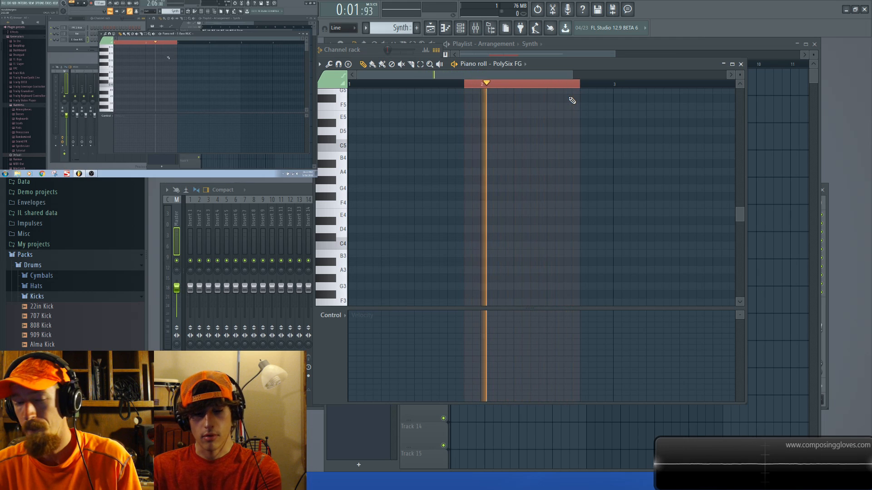
key(space)
click(505, 85)
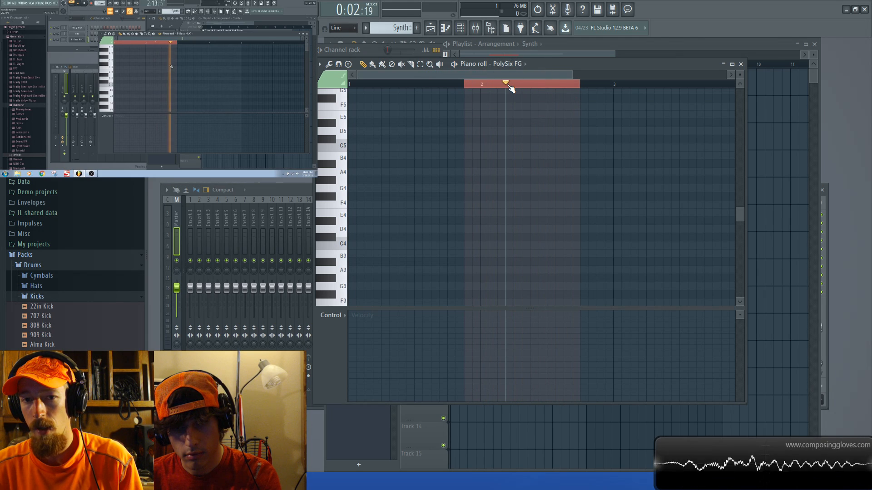
double_click(504, 84)
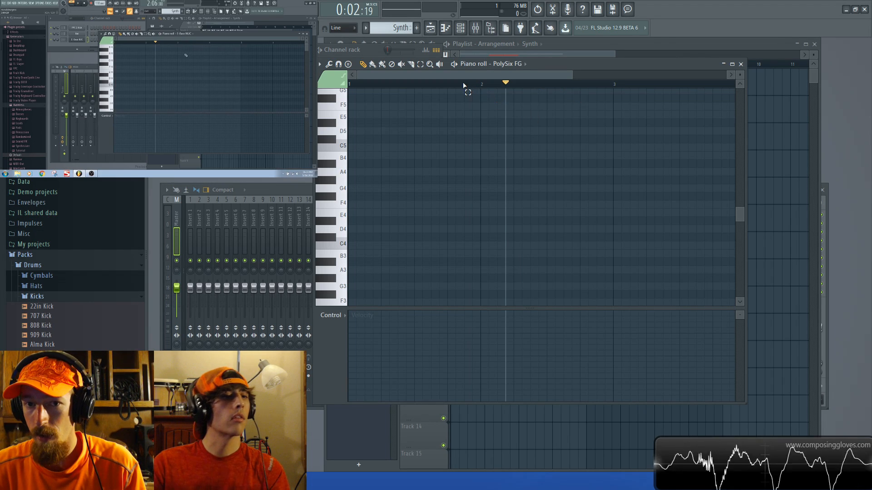
drag(464, 84, 614, 95)
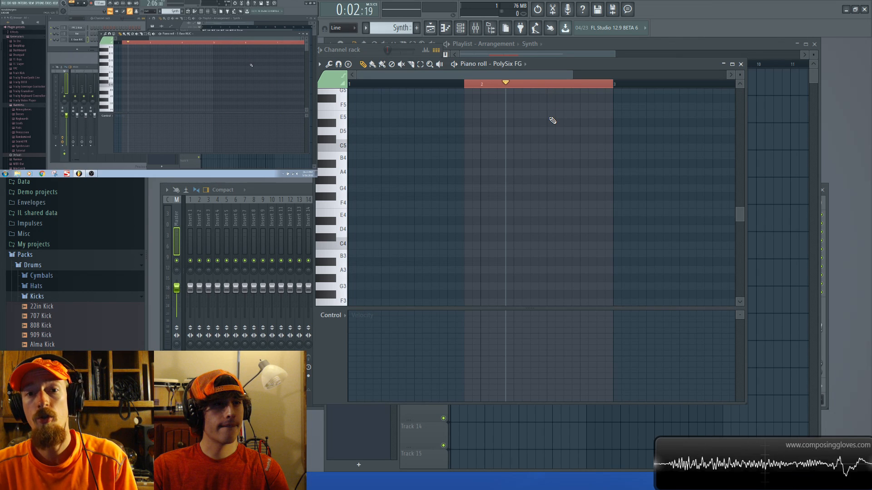
key(ctrl+d)
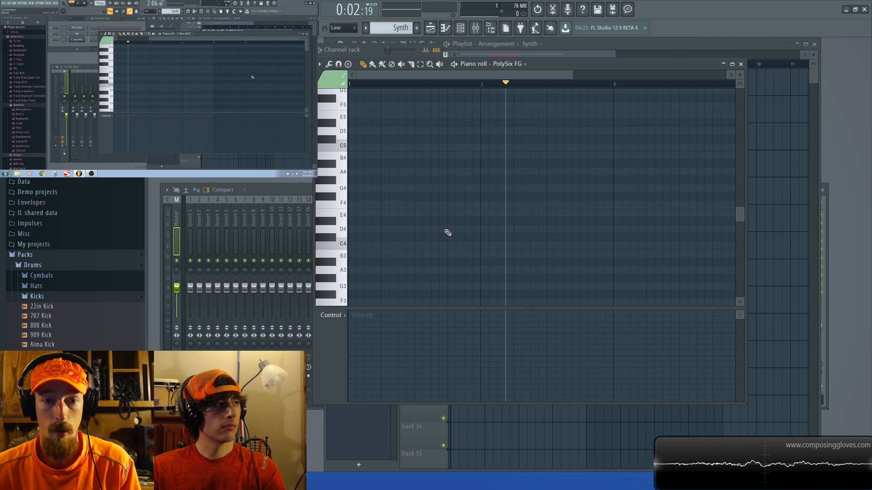
Draw C4 and D#4 notes at the start of bar 1 and lengthen the D#4 to half a bar
scroll(403, 233, up, 3)
scroll(439, 214, down, 3)
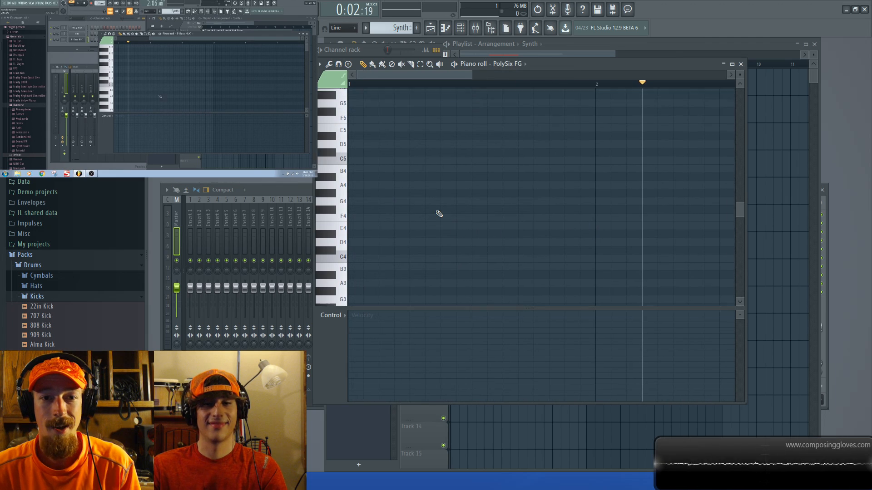
scroll(442, 215, up, 1)
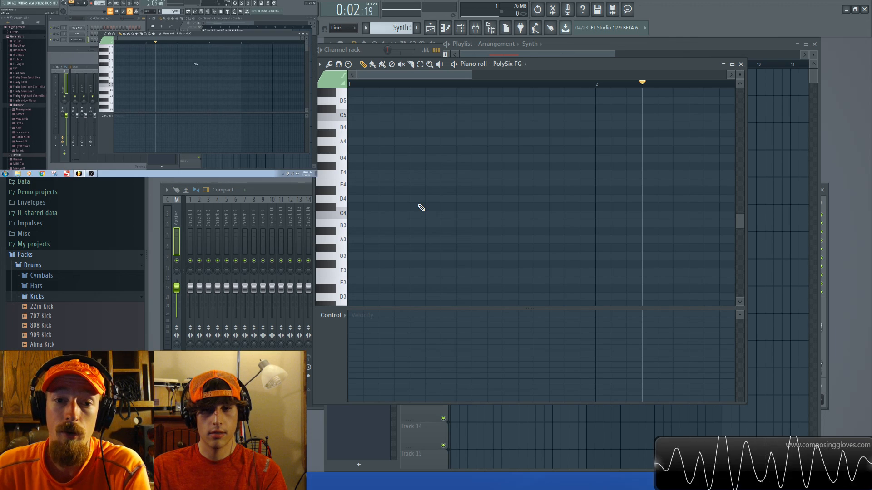
scroll(399, 204, down, 1)
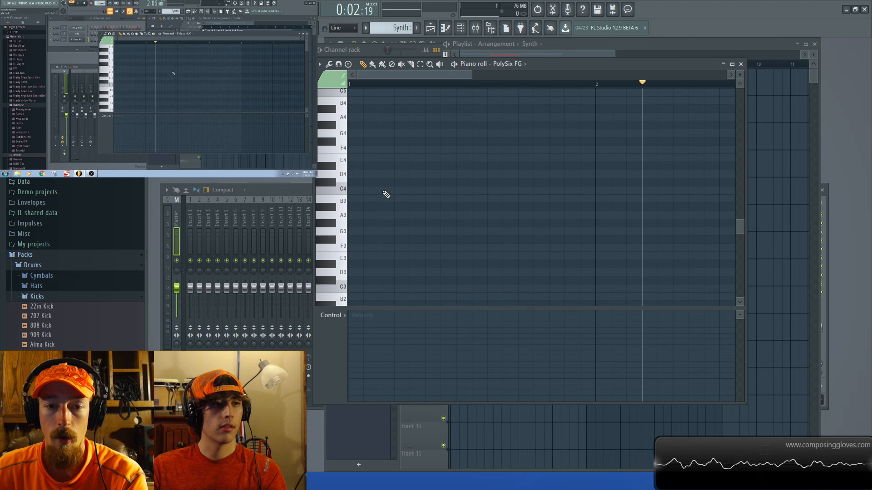
click(366, 190)
drag(358, 191, 350, 191)
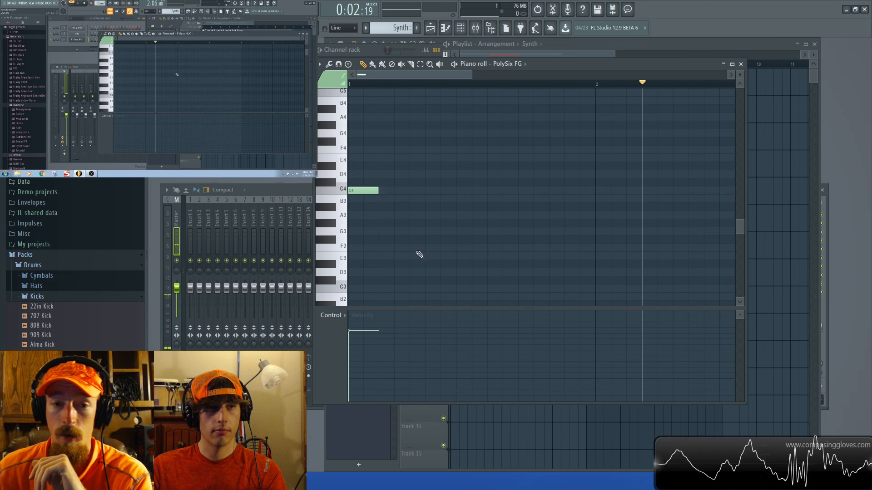
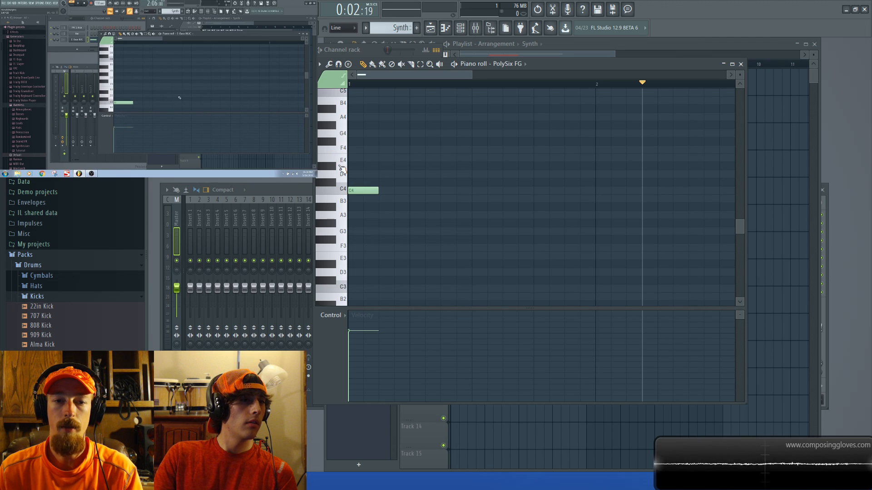
click(365, 167)
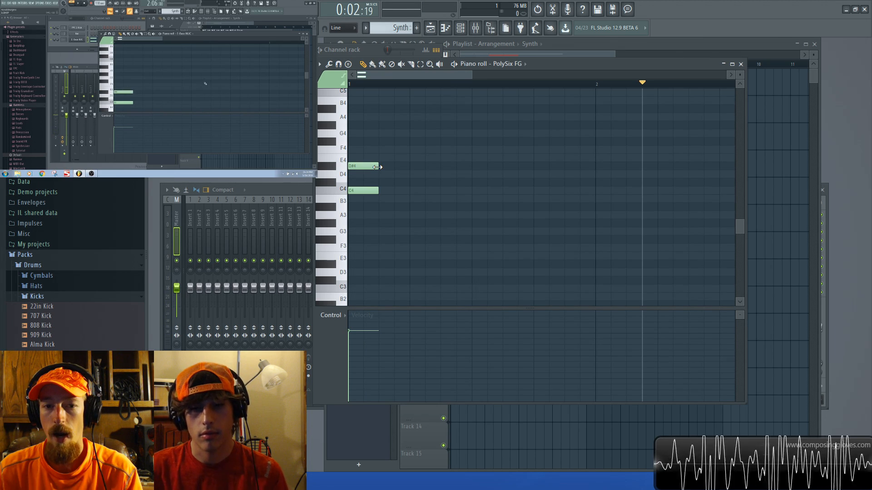
drag(378, 167, 471, 166)
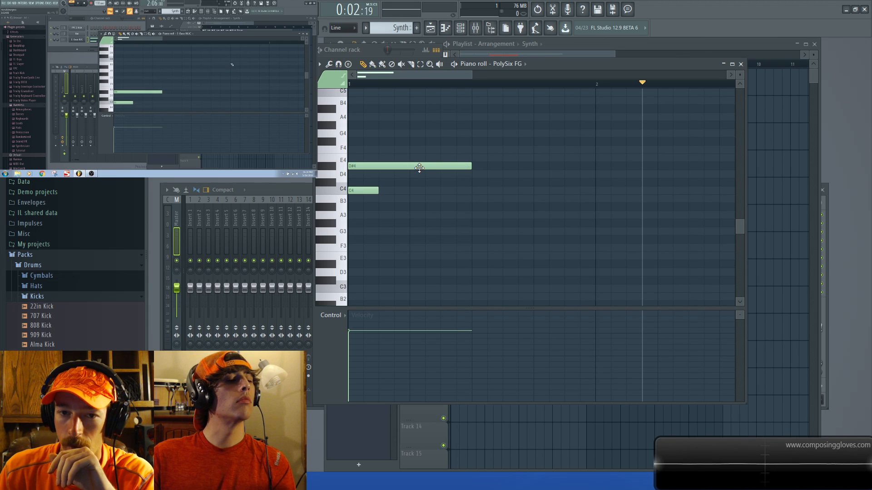
Draw trial notes A#3, F#3 and F#4 from mid bar 1 using the D#4's length, and delete all three
click(447, 207)
click(522, 239)
click(525, 142)
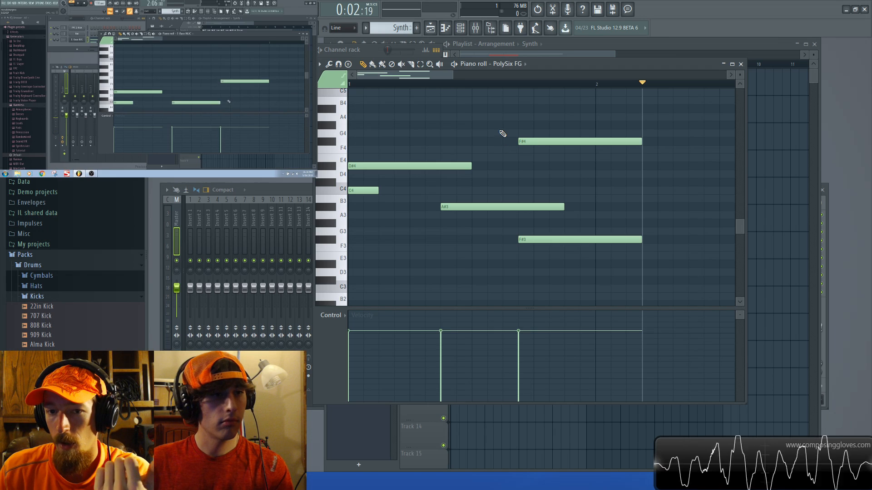
right_click(526, 141)
right_click(520, 207)
right_click(522, 239)
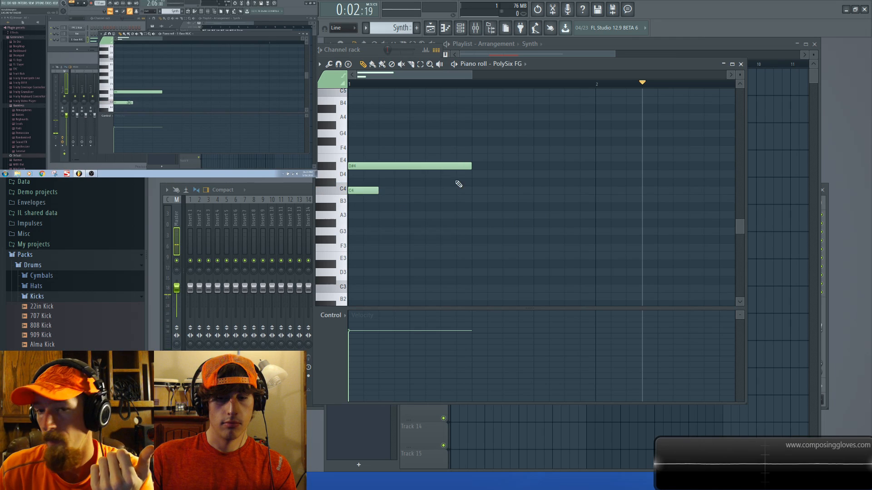
Draw short trial notes E4 and B3 in the second half of bar 1, and delete both
click(497, 160)
click(545, 200)
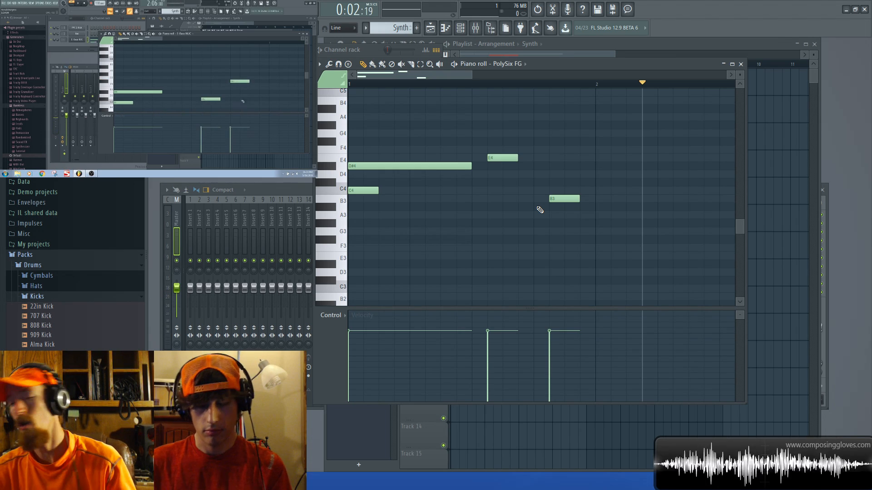
right_click(556, 199)
right_click(499, 158)
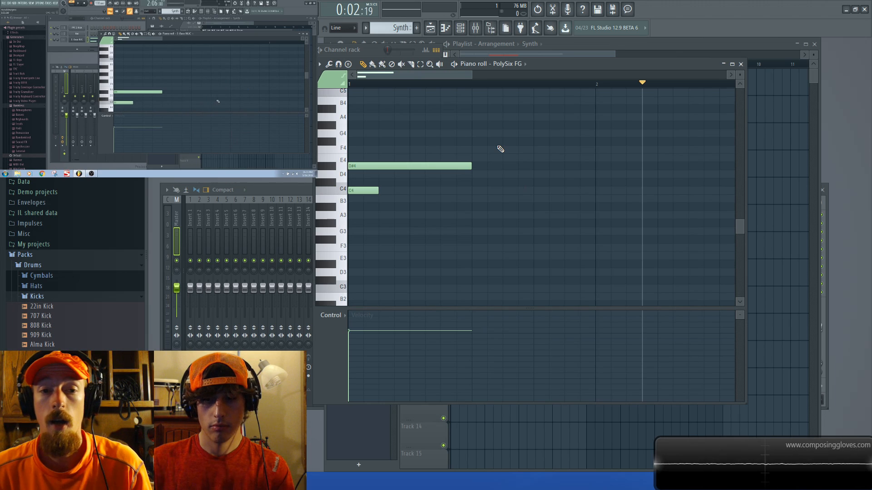
Draw trial notes in the second half of bar 1, including a G#3 extended into bar 2 and a short D#3, and delete them all
click(458, 223)
drag(486, 223, 672, 219)
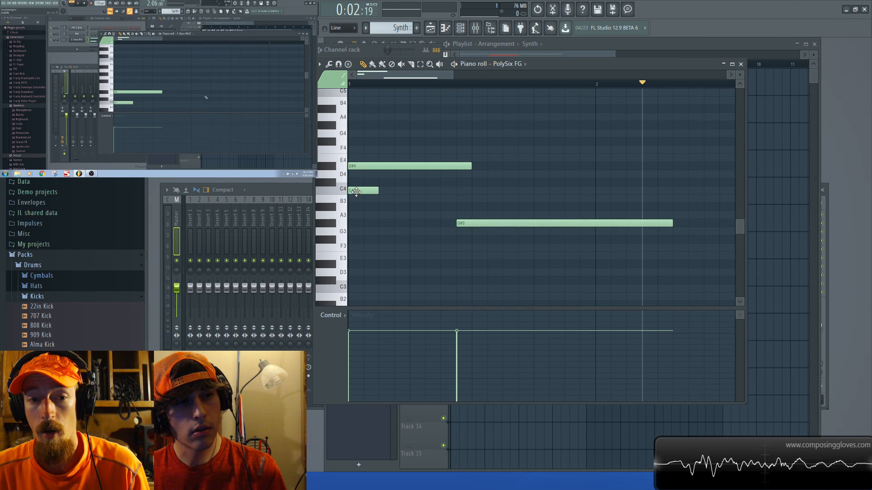
click(508, 264)
click(604, 272)
click(607, 255)
right_click(609, 255)
right_click(609, 272)
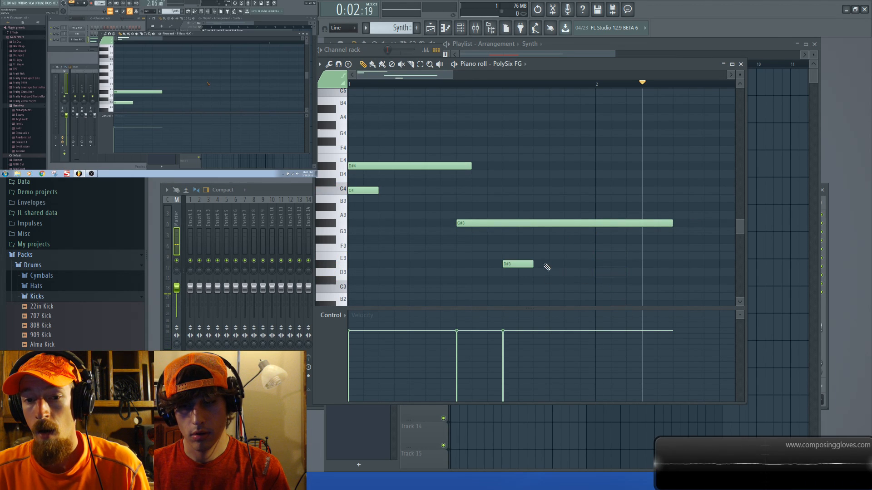
right_click(518, 264)
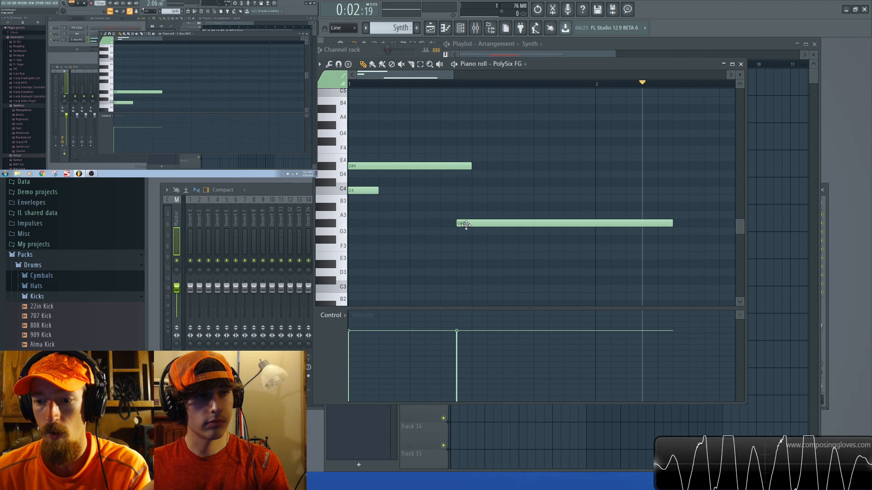
right_click(507, 225)
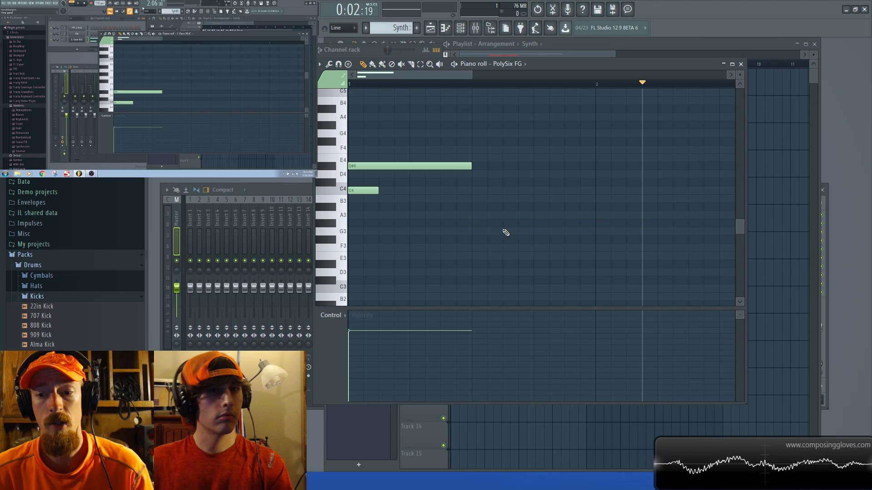
Lengthen the C4 note at the start of bar 1 in several fine and coarse adjustments to about a third of a bar
scroll(487, 197, down, 2)
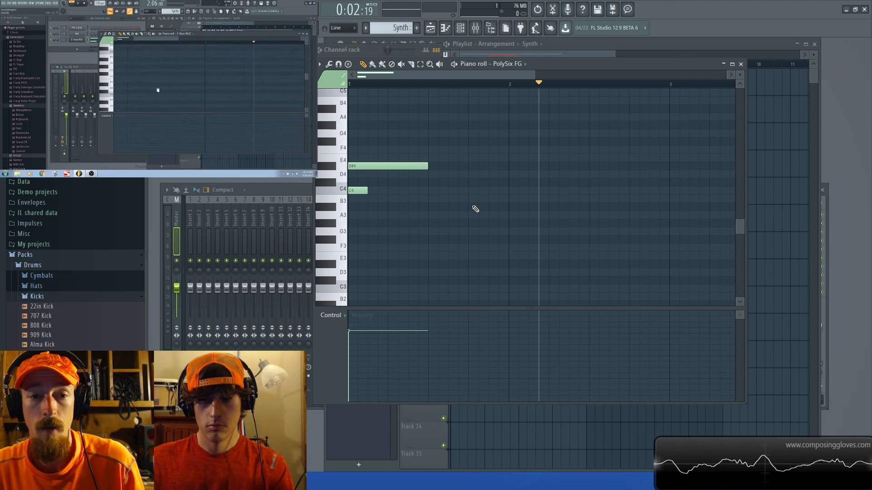
scroll(389, 190, up, 2)
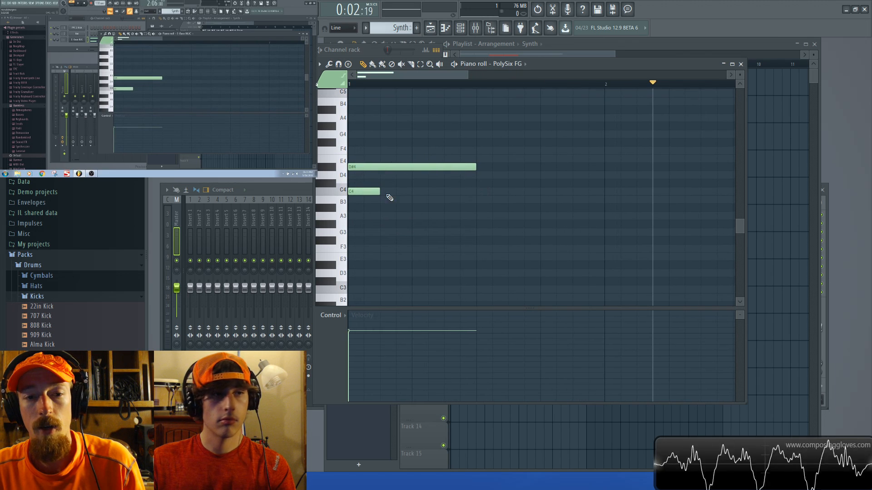
mouse_move(379, 191)
mouse_down()
mouse_move(459, 191)
mouse_move(387, 194)
mouse_up()
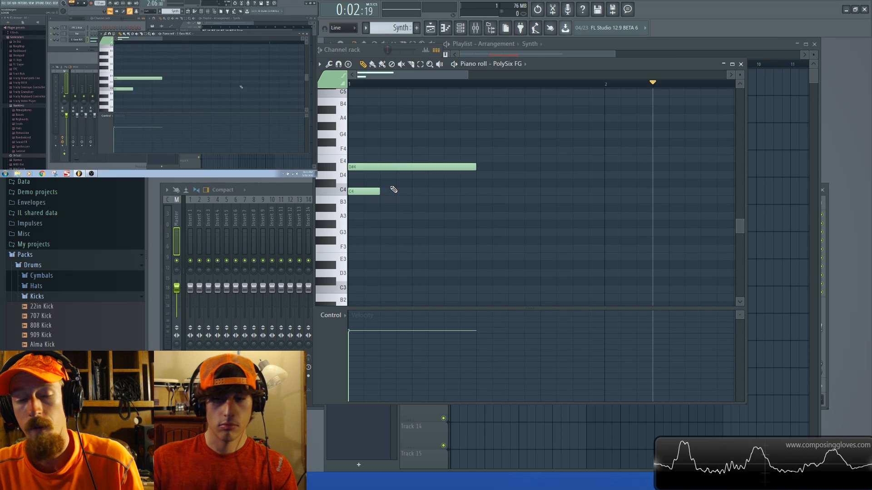
drag(376, 193, 395, 194)
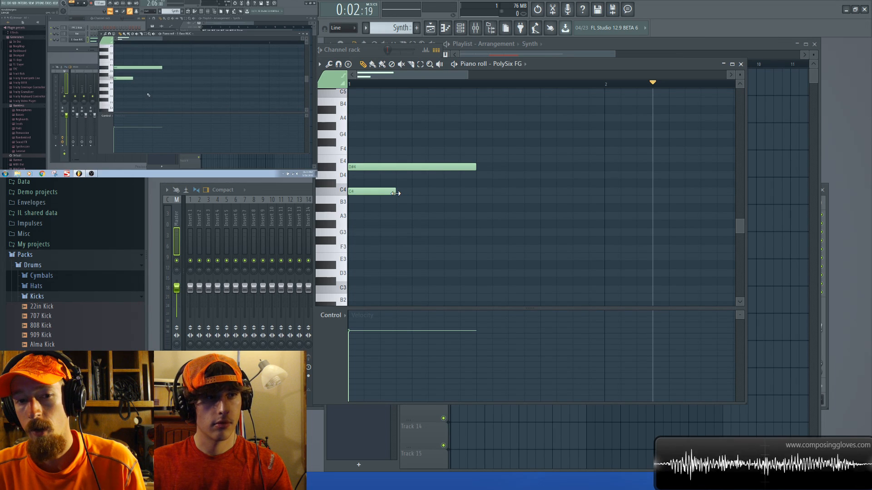
drag(395, 194, 428, 194)
drag(369, 196, 422, 196)
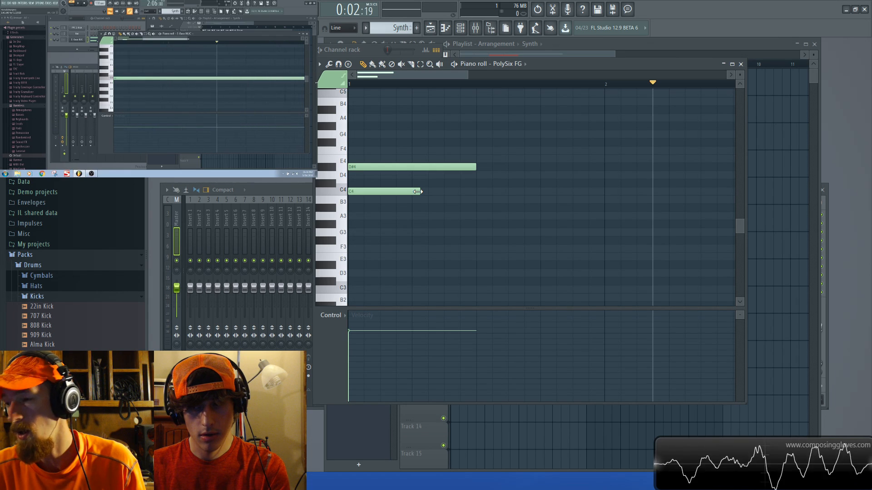
mouse_move(418, 192)
mouse_down()
mouse_move(545, 190)
mouse_move(369, 191)
mouse_move(428, 192)
mouse_up()
Delete the C4 and D#4 notes from bar 1
scroll(450, 200, down, 2)
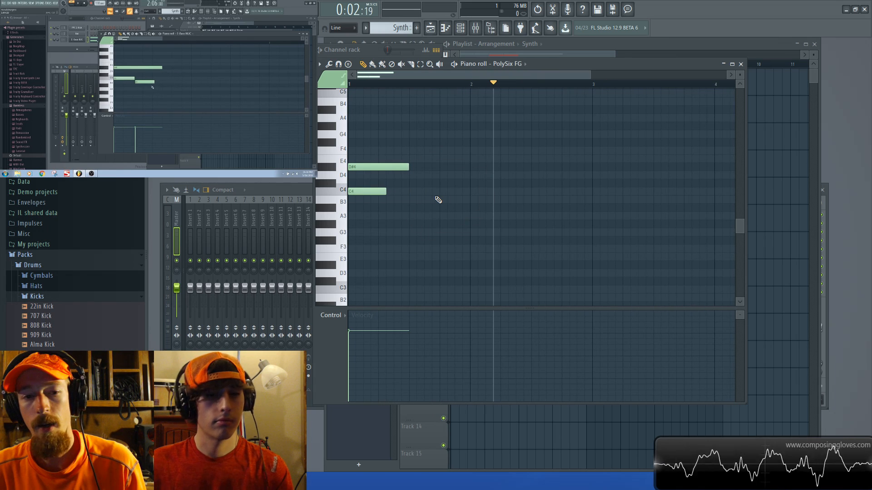
right_click(373, 191)
right_click(386, 167)
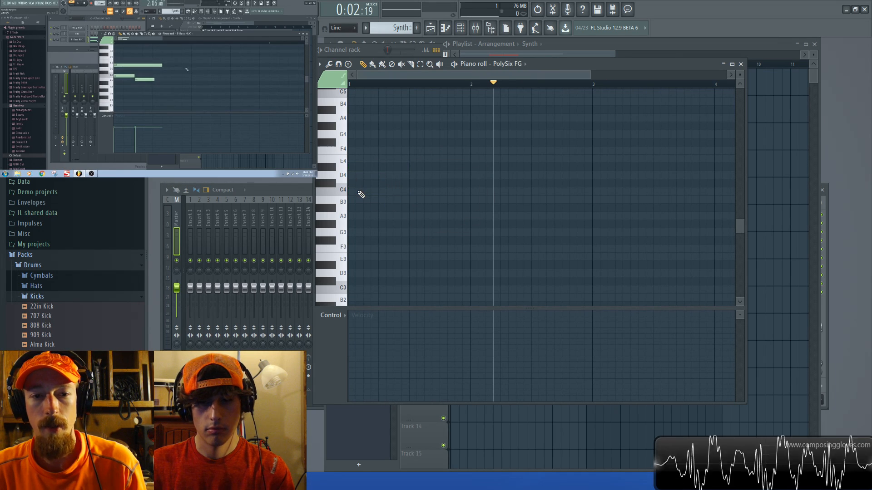
Draw a C4 note at the start of bar 1, select it, and finely adjust its length to about a third of a bar
click(363, 191)
drag(383, 192, 449, 191)
click(449, 194)
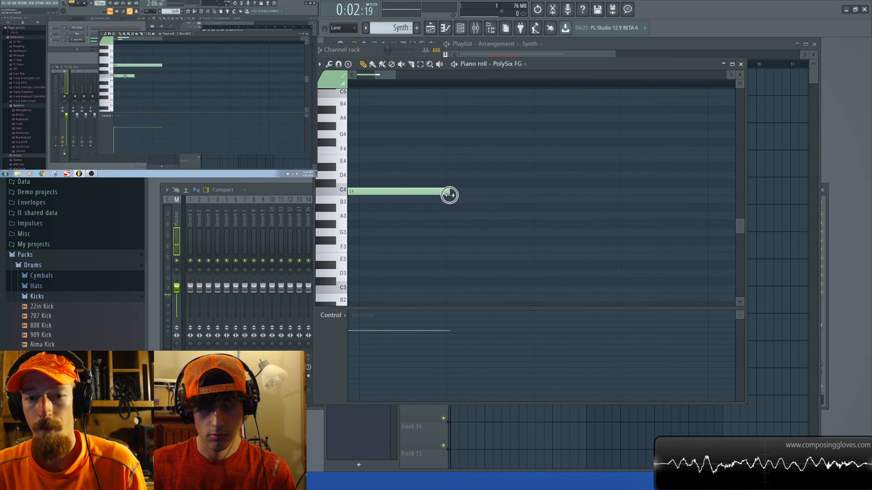
key(ctrl+a)
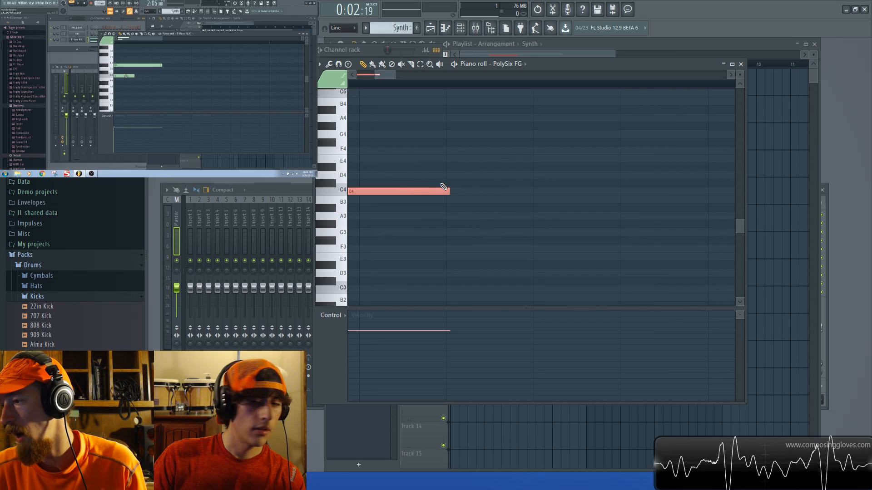
drag(445, 191, 438, 190)
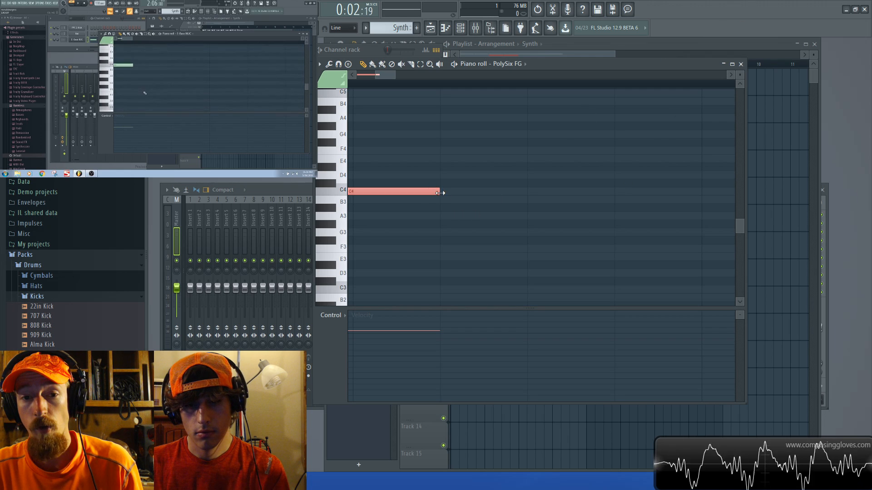
mouse_move(440, 193)
mouse_down()
mouse_move(585, 193)
mouse_move(444, 194)
mouse_up()
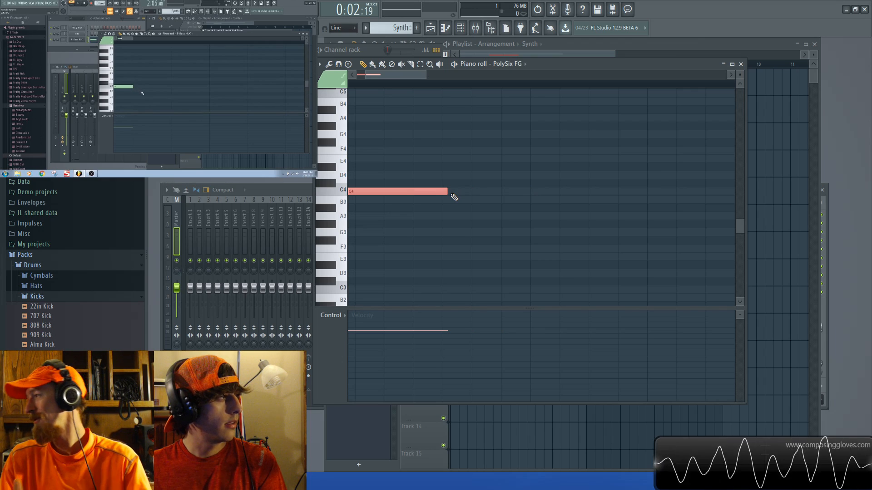
mouse_move(447, 192)
mouse_down()
mouse_move(469, 192)
mouse_move(443, 192)
mouse_up()
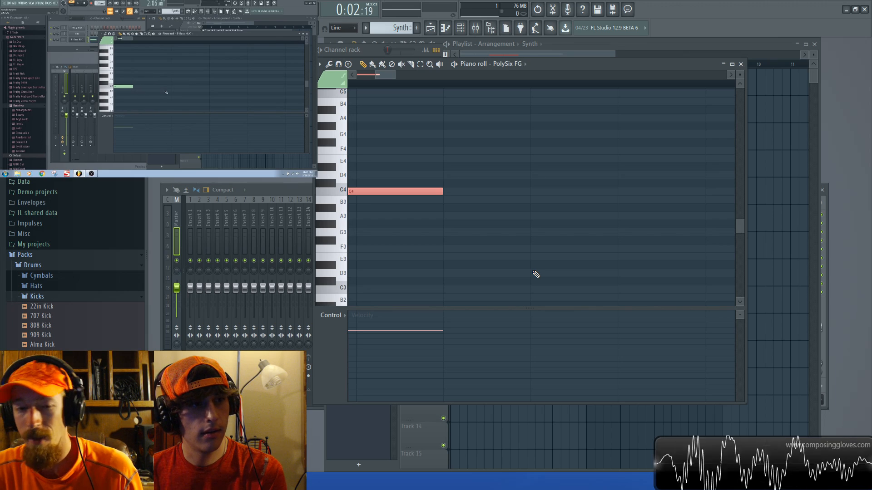
Reduce the C4 to a half-beat note on the first offbeat of bar 1, and add matching C4 notes on the other three offbeats
scroll(432, 217, down, 4)
scroll(401, 197, up, 4)
scroll(526, 198, up, 1)
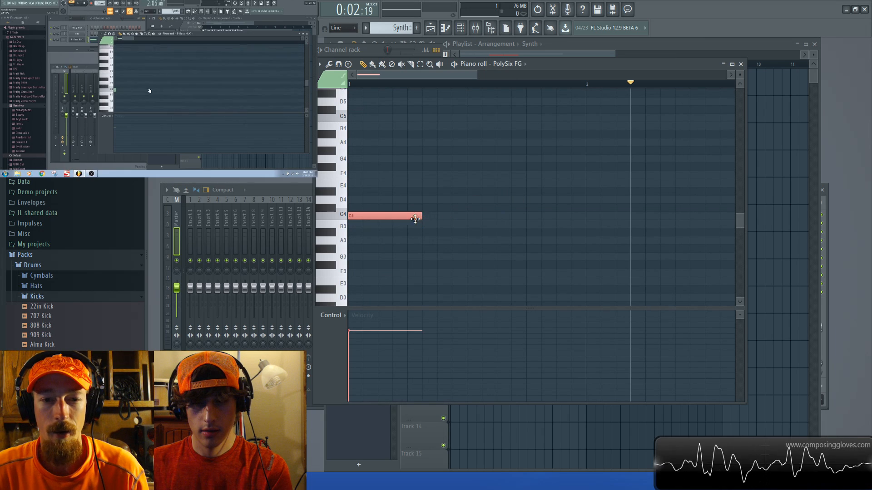
drag(421, 216, 395, 216)
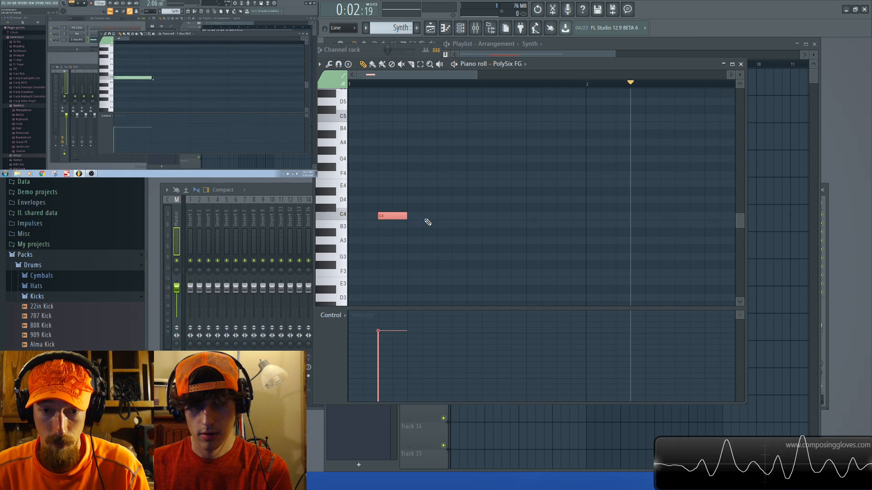
click(447, 216)
click(508, 216)
click(563, 216)
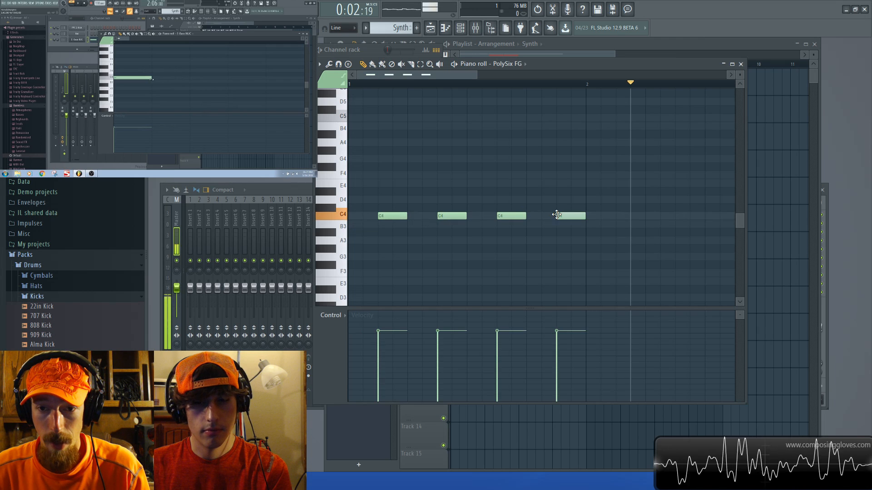
Look at the Playlist, return to the piano roll, make a time selection over all of bar 1, and clear it
click(673, 42)
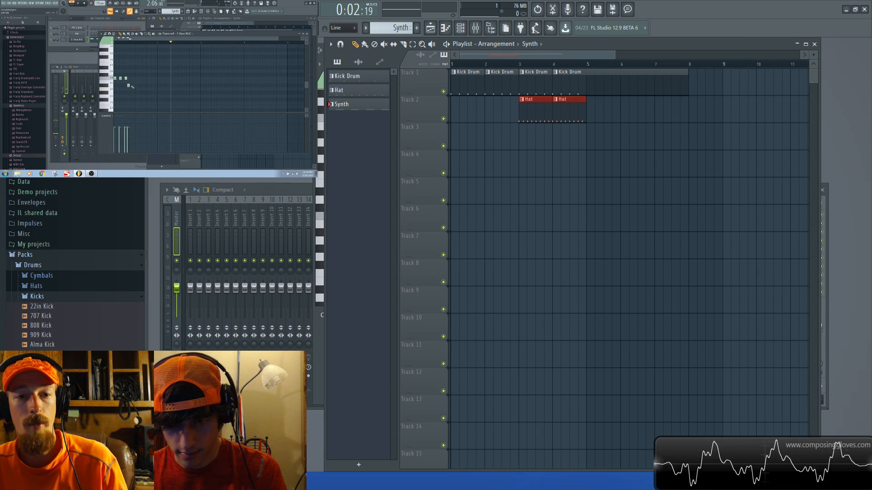
key(F7)
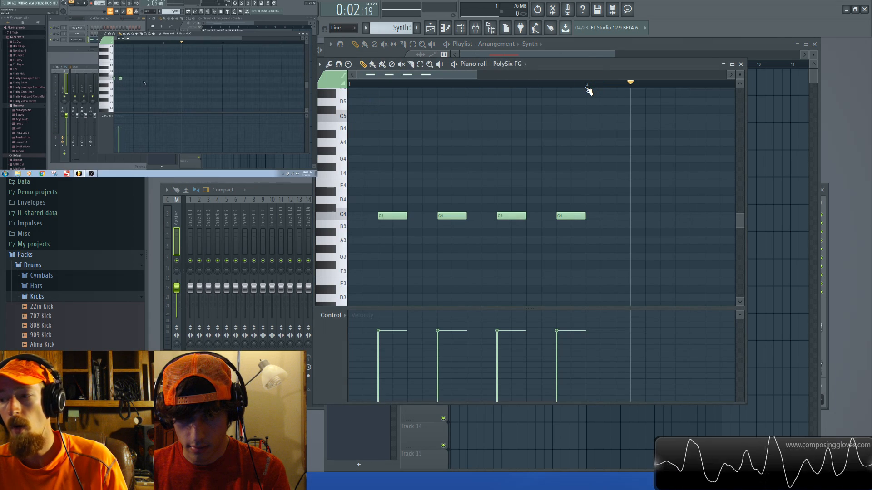
drag(588, 86, 349, 91)
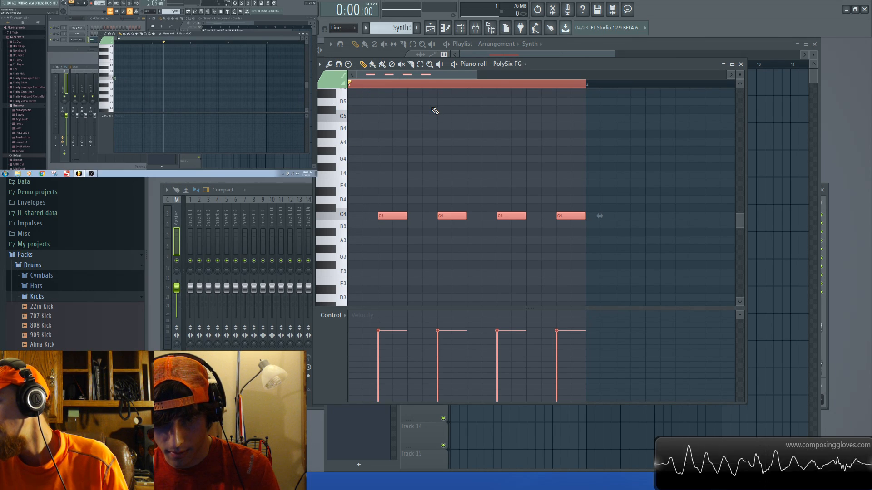
scroll(427, 136, down, 3)
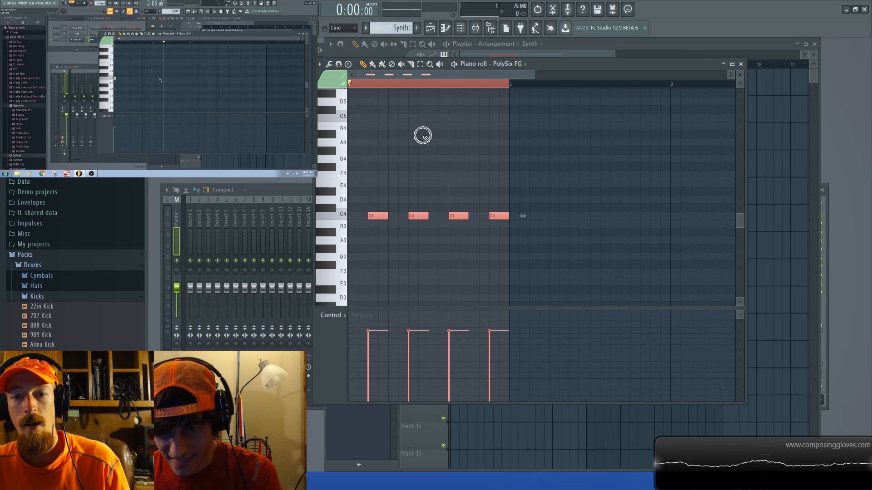
key(ctrl+d)
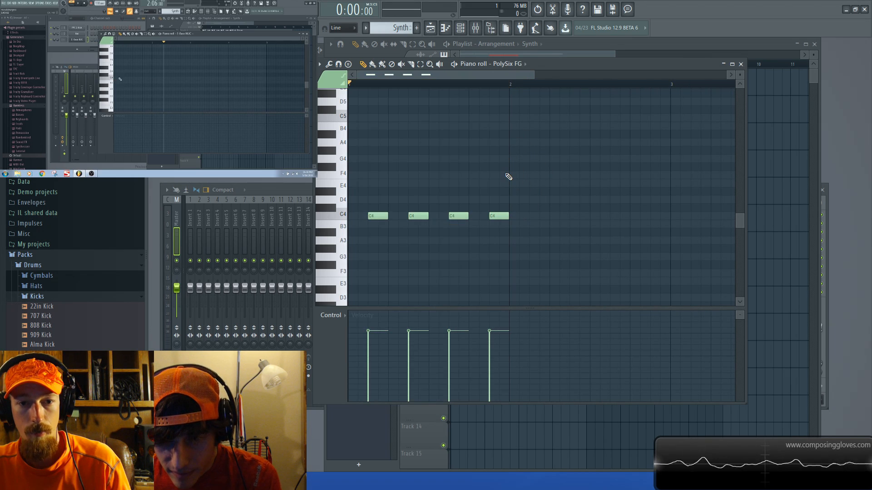
Practise box-selecting the C4 notes, select all four in bar 1, and close the piano roll
drag(365, 196, 486, 250)
drag(436, 172, 384, 263)
drag(354, 180, 494, 252)
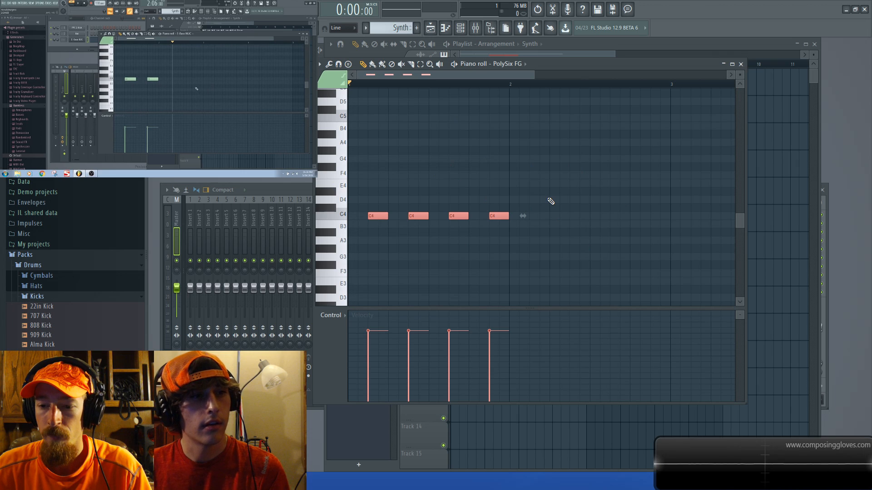
click(740, 64)
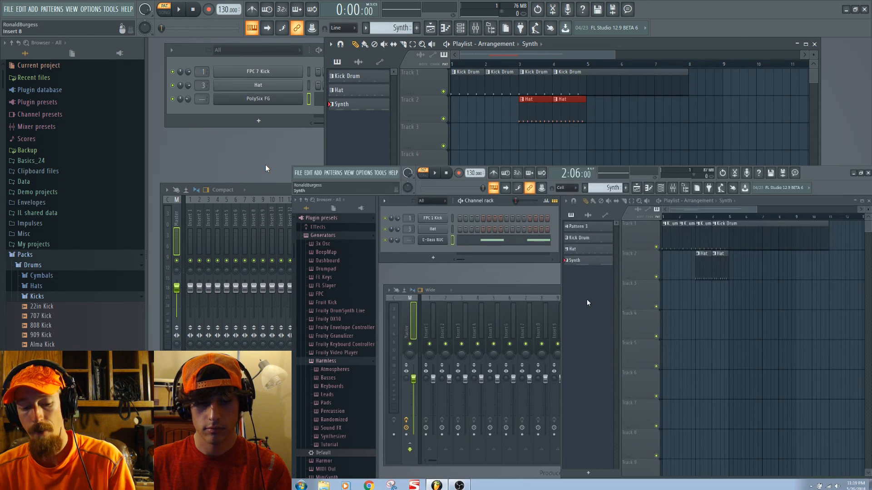
Toggle the Channel rack's visibility several times, leaving it shown
key(F6)
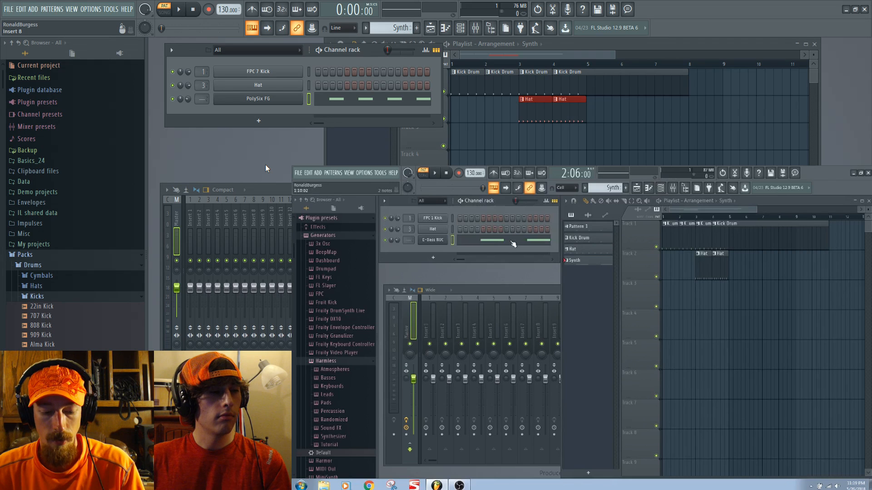
key(F6)
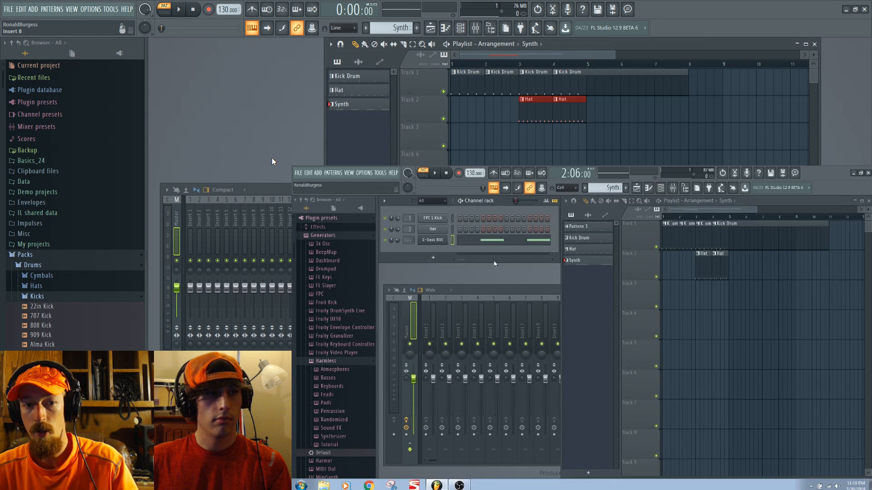
key(F6)
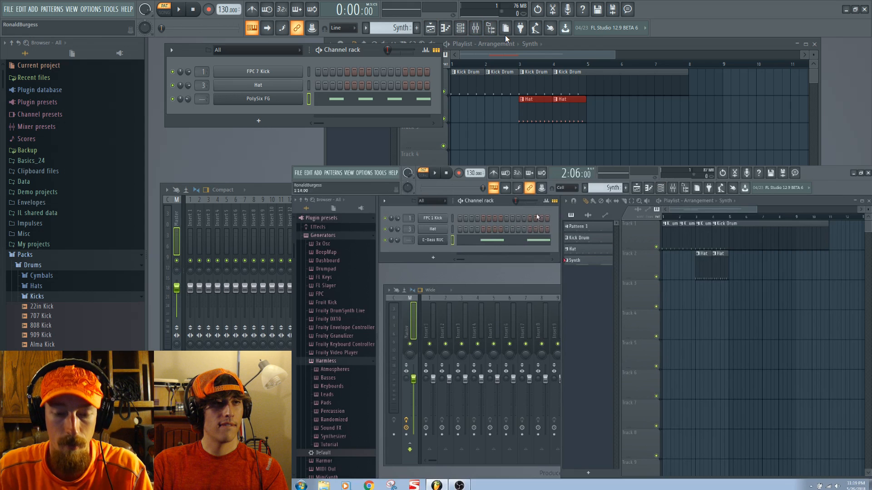
click(460, 28)
click(460, 29)
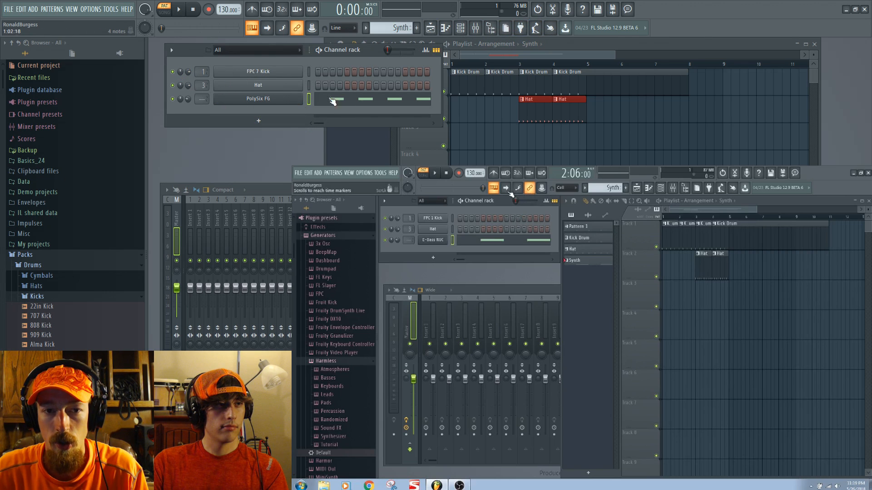
Open the PolySix FG notes in the piano roll from the Channel rack, and close the piano roll
click(387, 104)
click(509, 244)
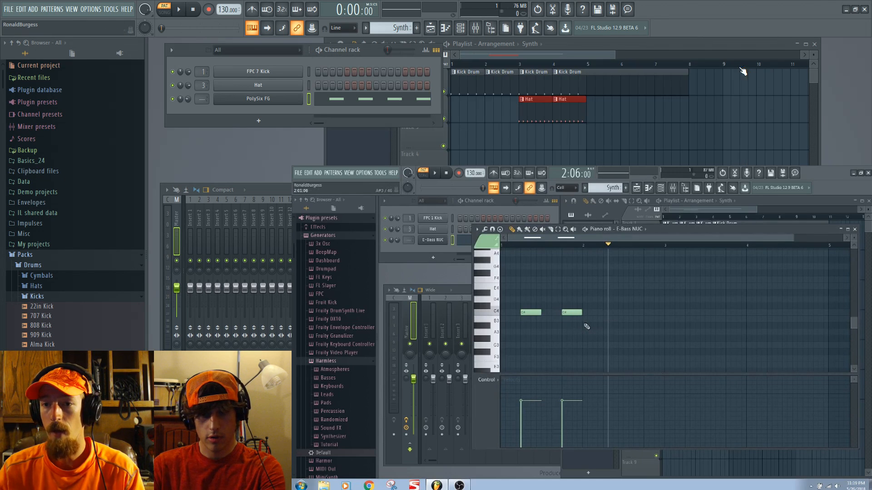
click(741, 64)
Show the PolySix FG channel's options with the Piano roll command, dismiss them, and bring the Playlist to the front
right_click(289, 100)
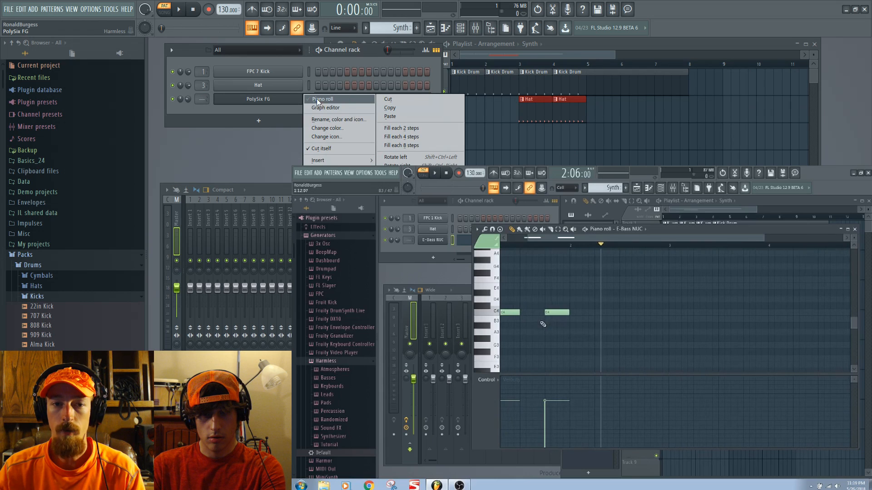
right_click(301, 99)
right_click(298, 97)
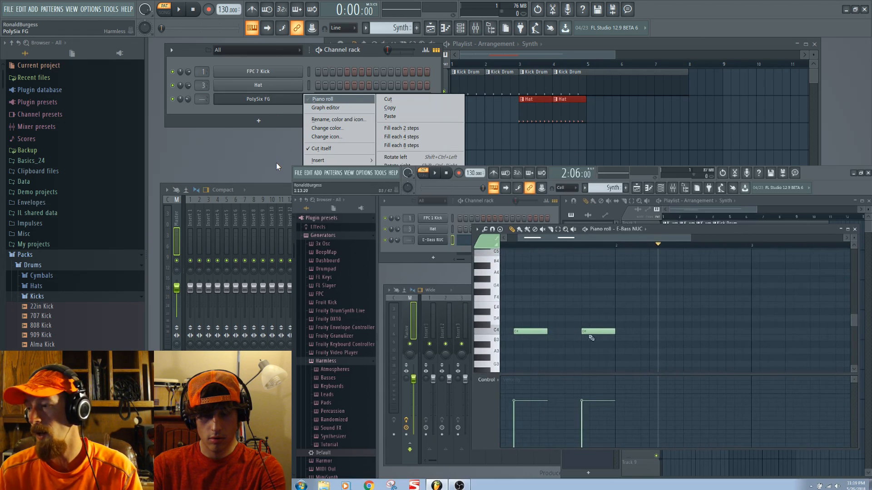
click(280, 174)
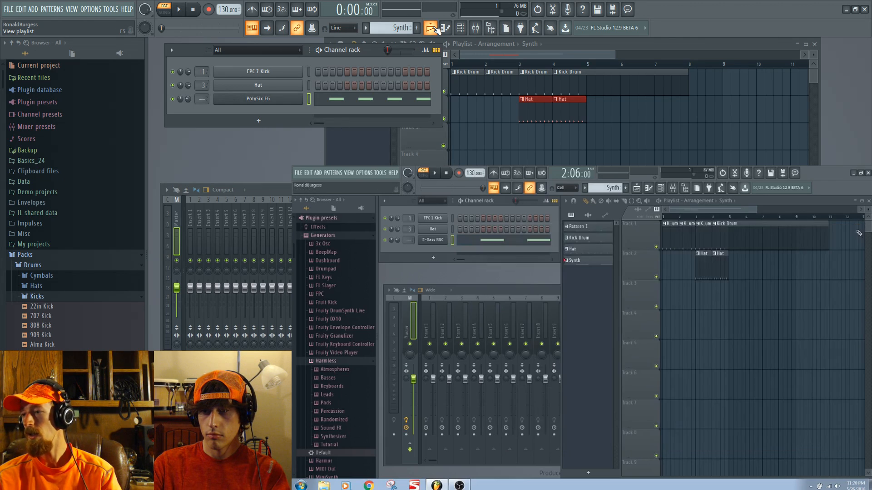
click(554, 56)
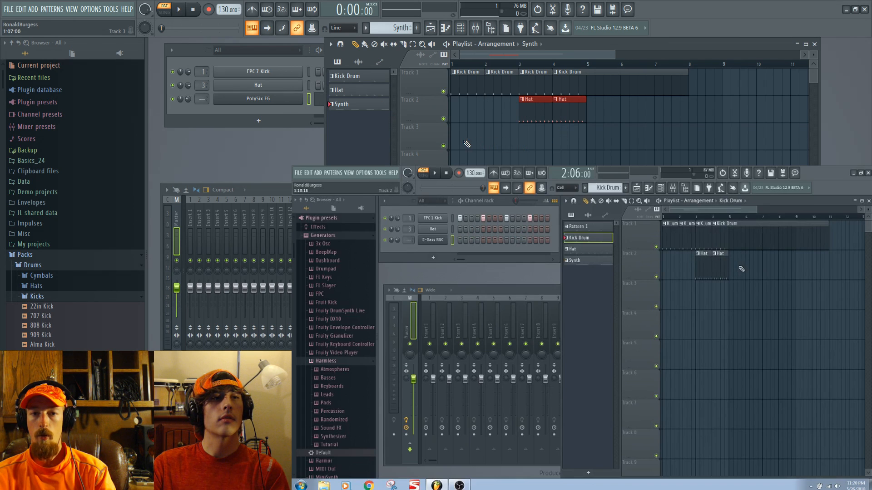
Place Synth pattern clips across bars 1 to 4 of Track 3, and show and dismiss the Playlist's pattern clip sources
key(space)
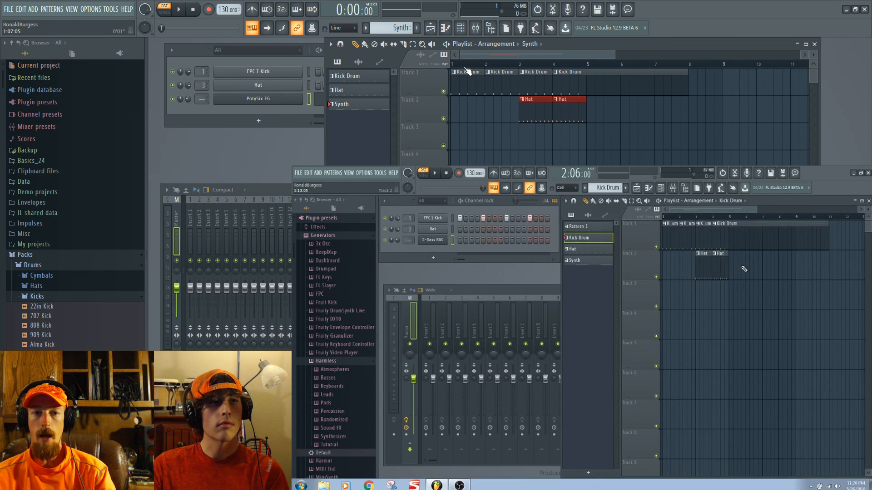
key(space)
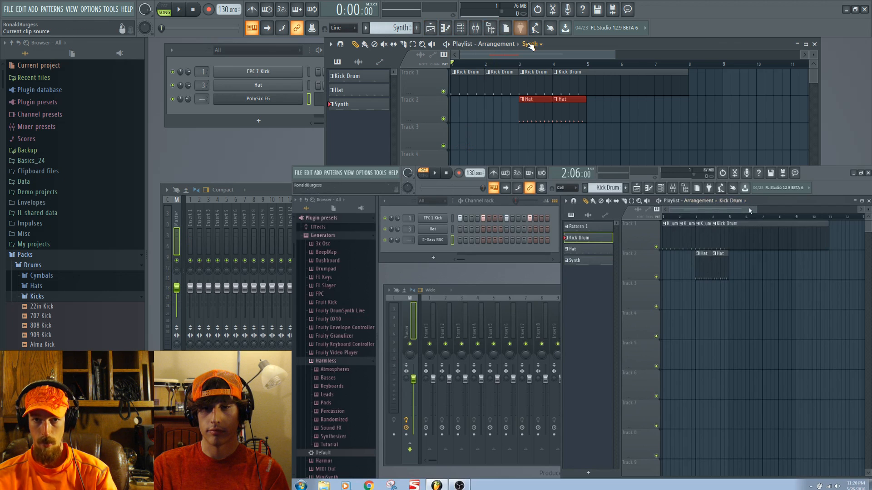
click(458, 138)
drag(490, 145, 559, 142)
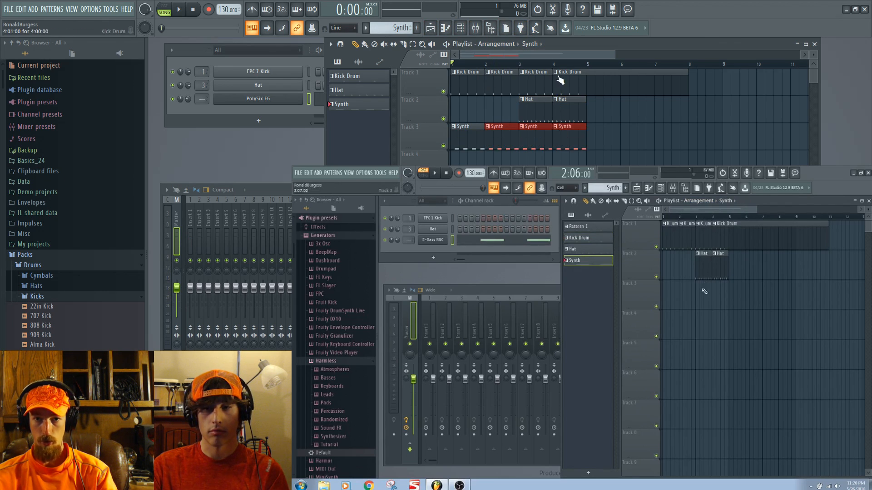
click(537, 44)
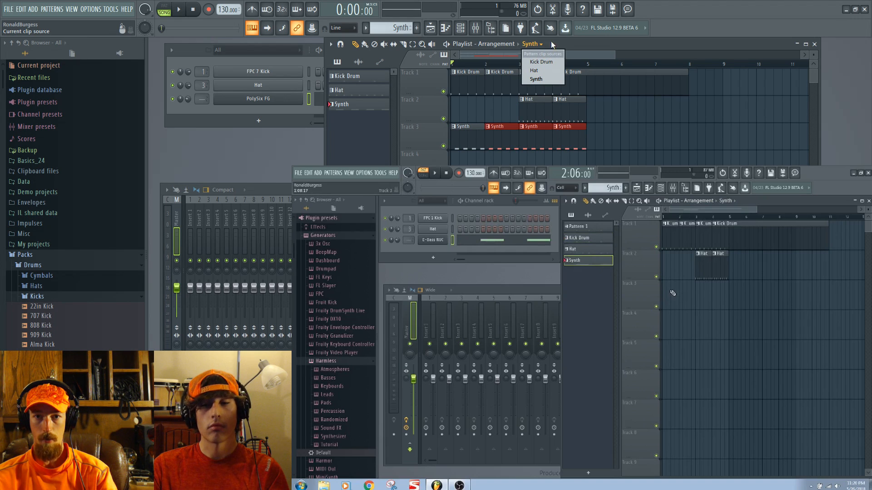
click(532, 44)
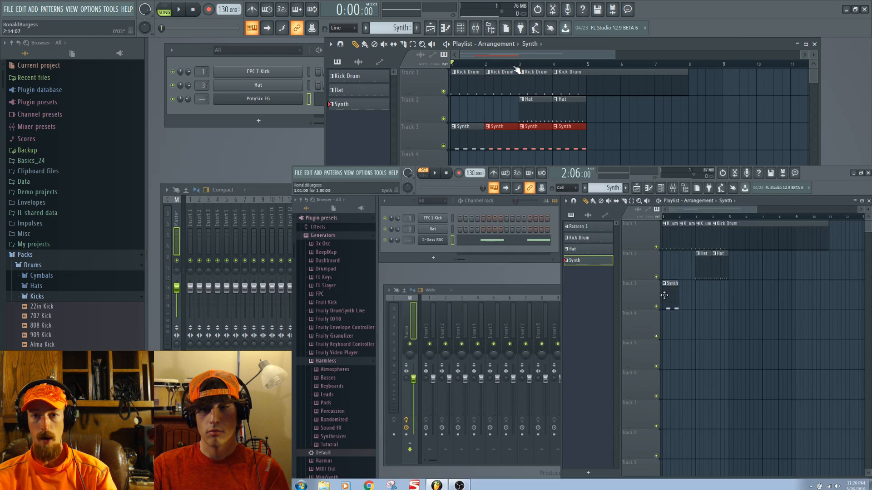
Play the arrangement from the start in song mode twice, stopping playback each time
key(space)
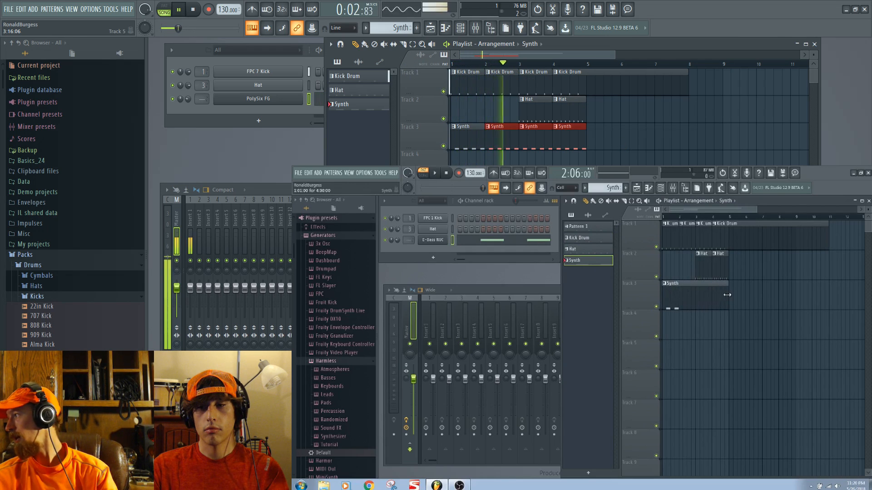
key(space)
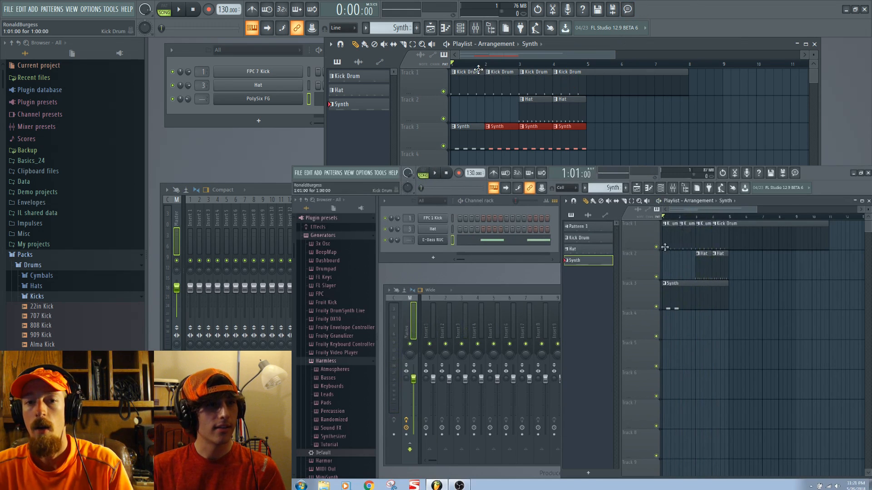
key(space)
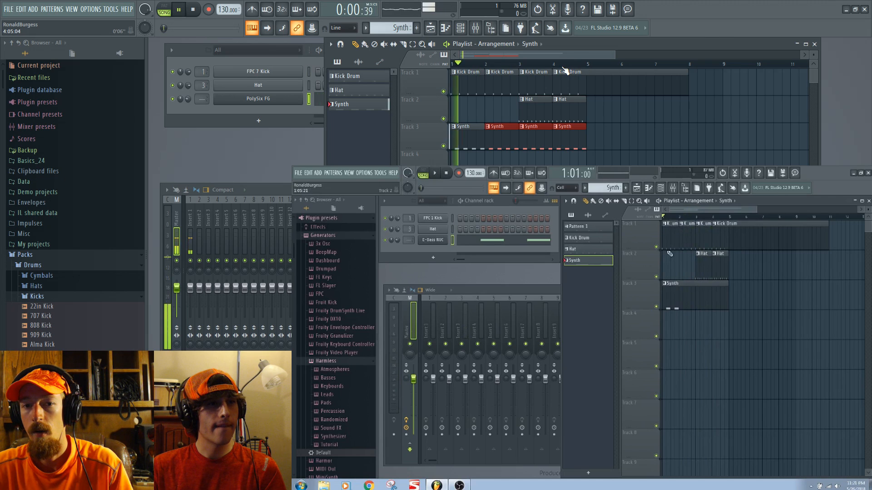
key(space)
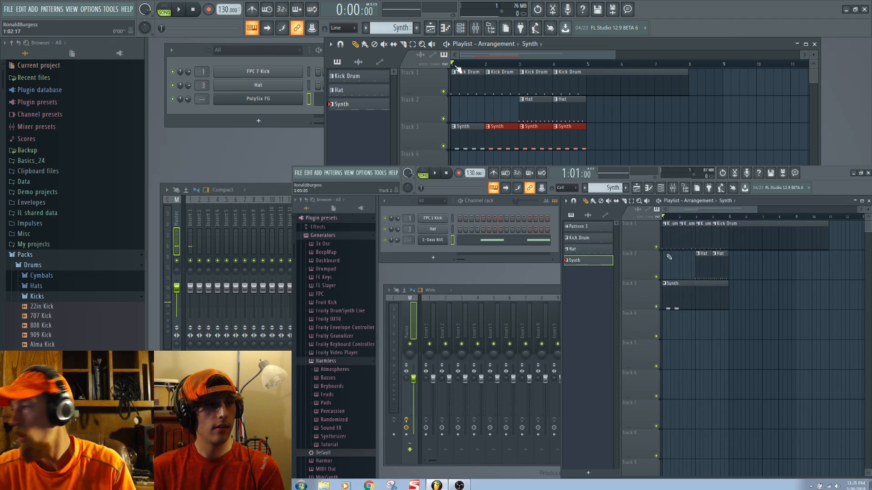
Practise moving the playhead on the timeline, playing from midway through bar 2, stopping, and returning it to the start
click(500, 65)
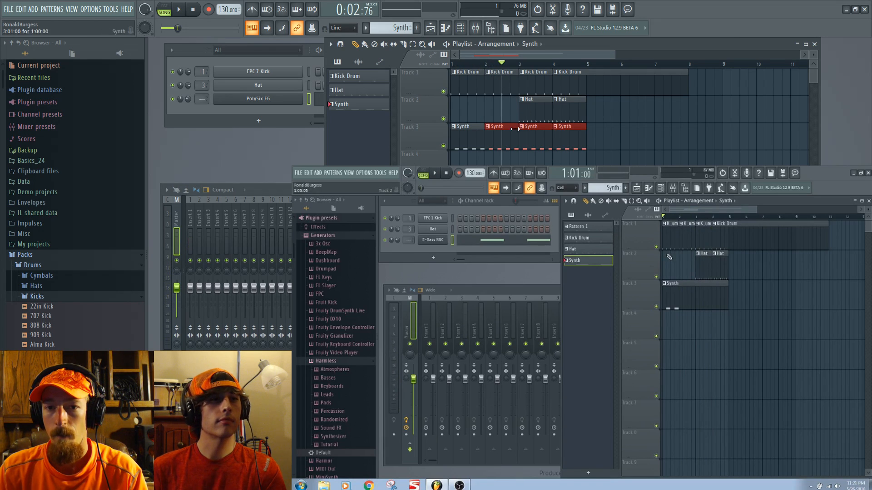
click(712, 217)
key(space)
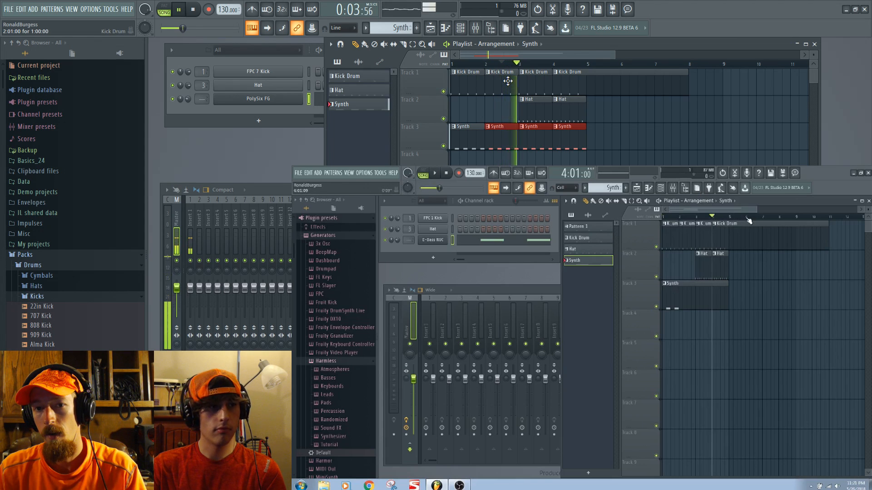
key(space)
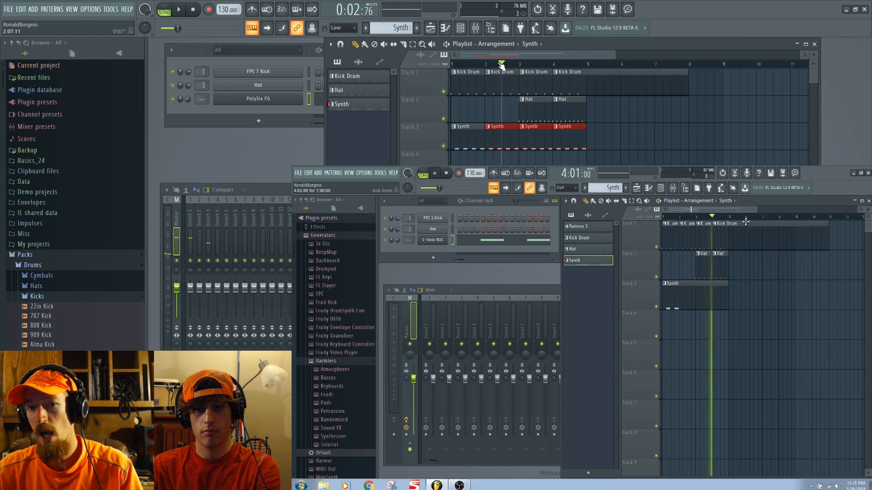
key(space)
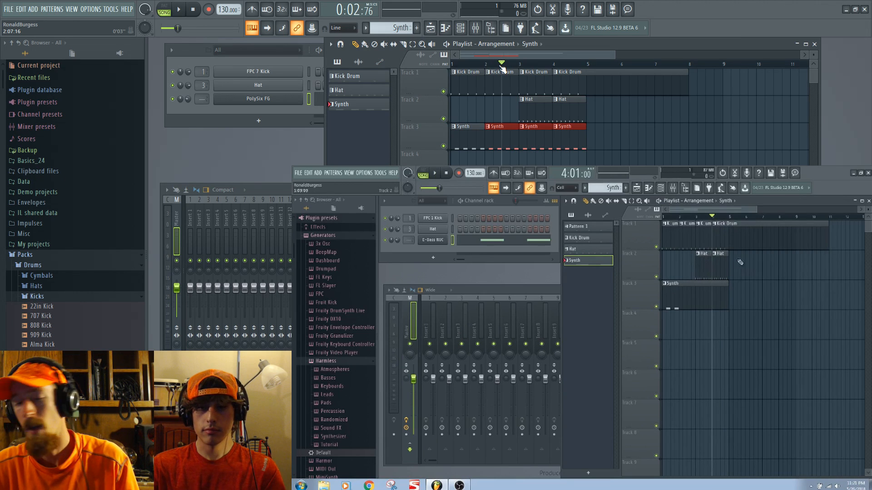
click(530, 66)
scroll(531, 66, down, 5)
scroll(491, 68, up, 8)
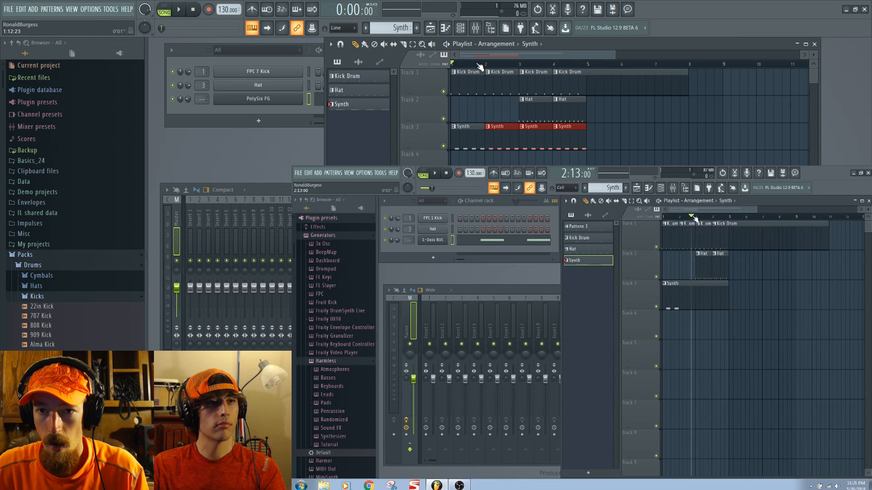
Practise selecting bars 3 and 4 as a time range on the Playlist timeline, and clear the selection
drag(523, 68, 585, 70)
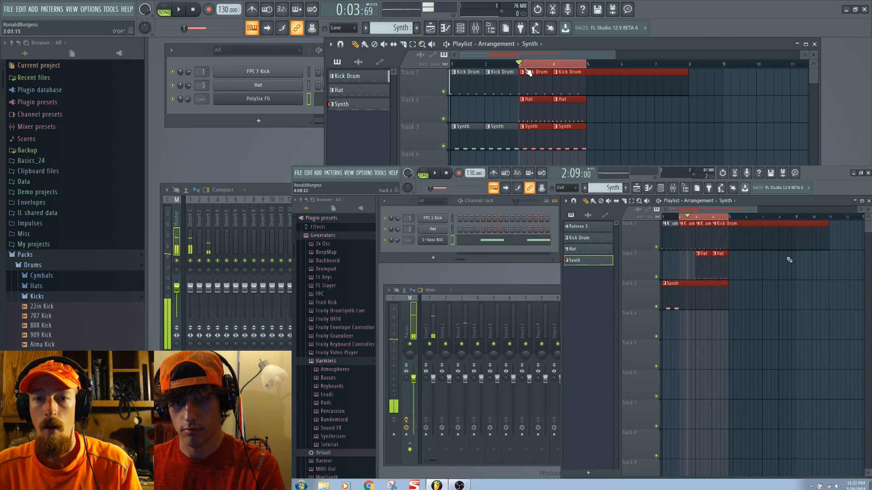
mouse_move(519, 69)
mouse_down()
mouse_move(595, 68)
mouse_move(452, 68)
mouse_move(531, 71)
mouse_move(523, 70)
mouse_up()
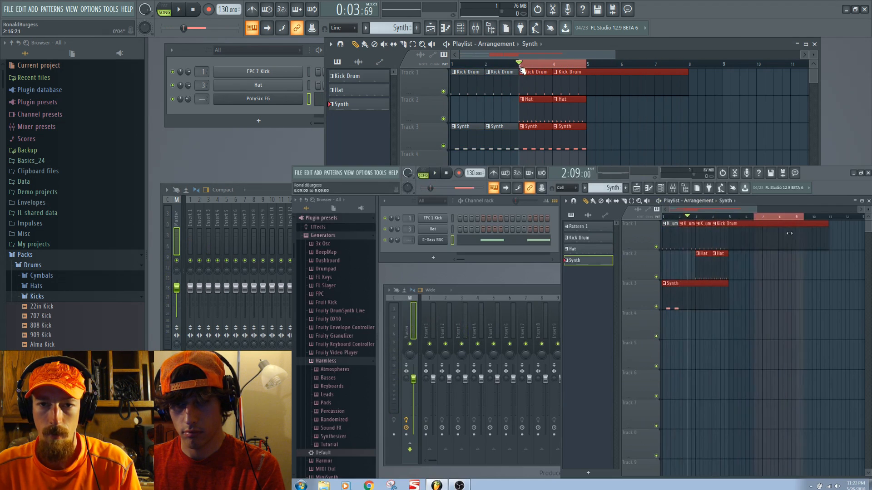
click(548, 65)
drag(522, 67, 585, 68)
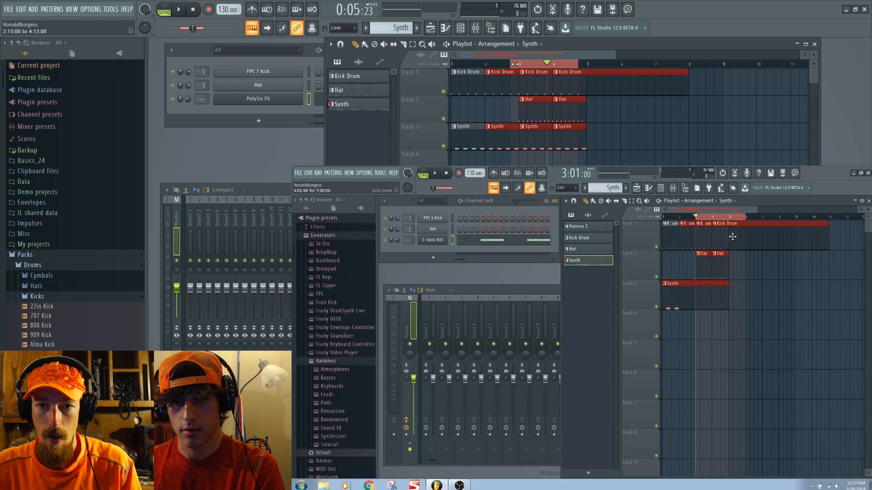
mouse_move(522, 66)
mouse_down()
mouse_move(537, 67)
mouse_move(521, 70)
mouse_up()
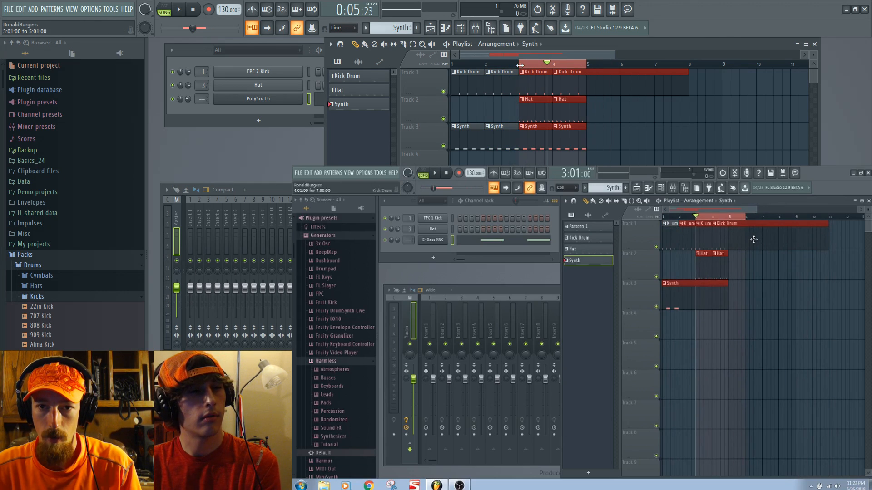
click(555, 71)
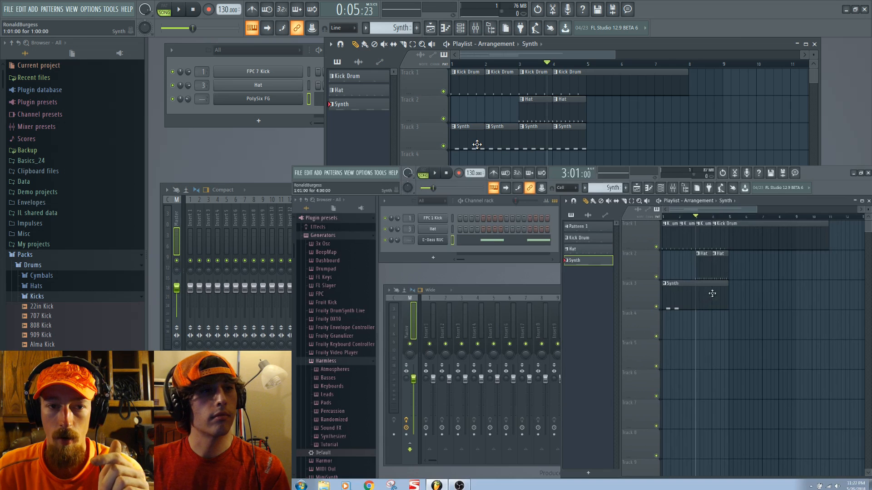
Bring the Channel rack forward, open the PolySix FG plugin window from it, and close that window
click(201, 117)
click(238, 103)
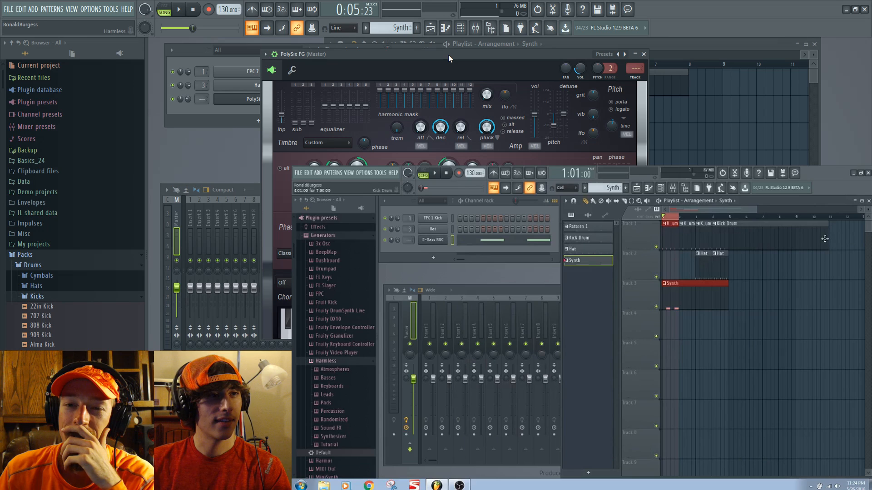
click(644, 54)
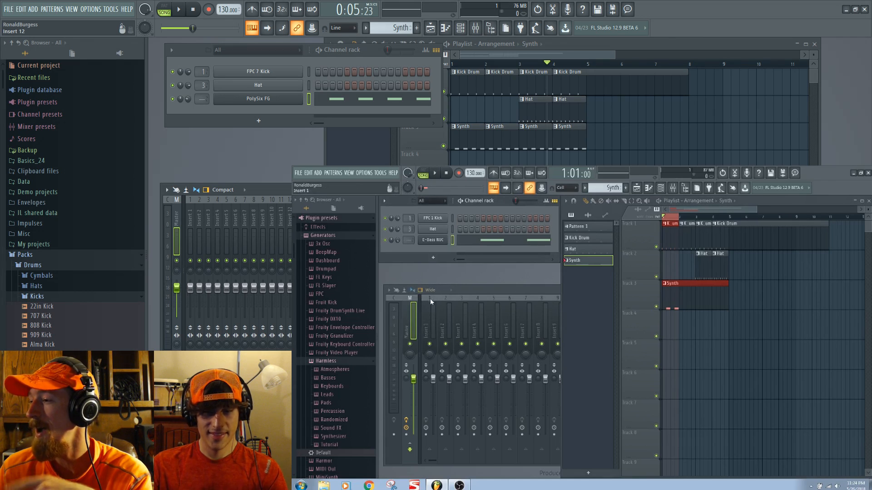
Select Insert 4 in the second instance's mixer, and set the main instance's mixer layout to Extra large
click(471, 309)
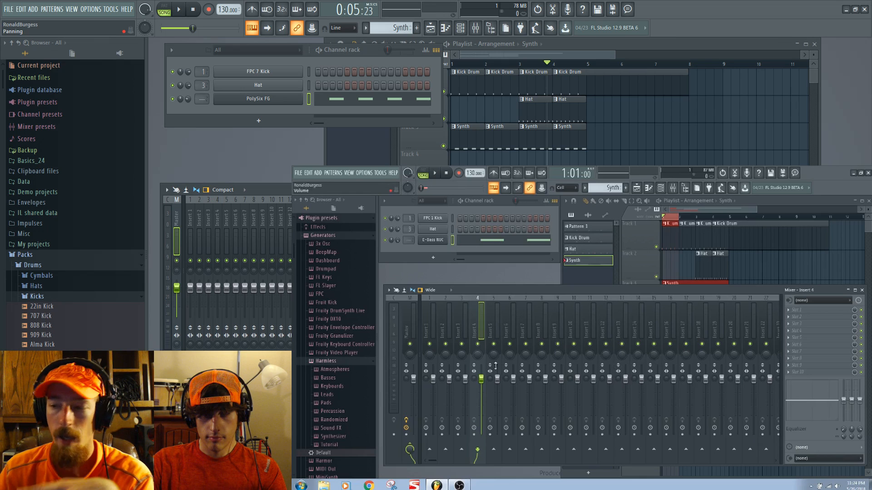
click(244, 189)
click(241, 267)
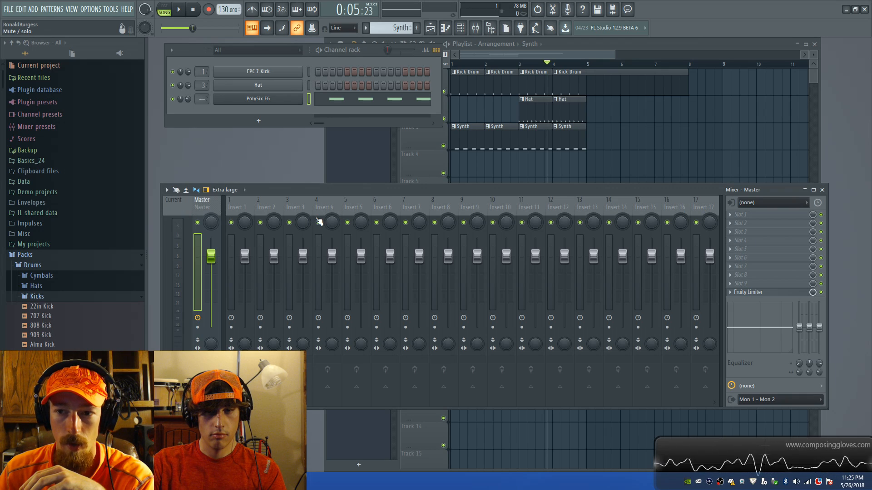
Try the Compact alt, Wide 2 and Wide alt mixer layouts in the second instance, and reopen its layout choices
click(443, 300)
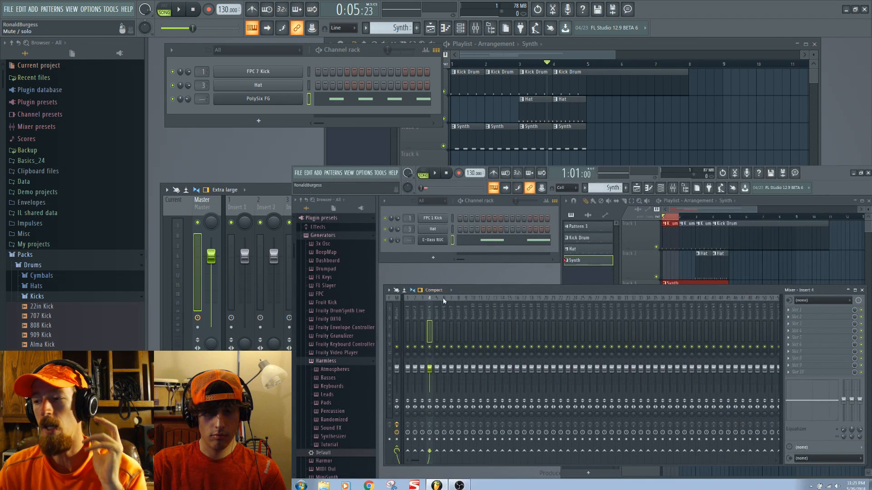
click(452, 291)
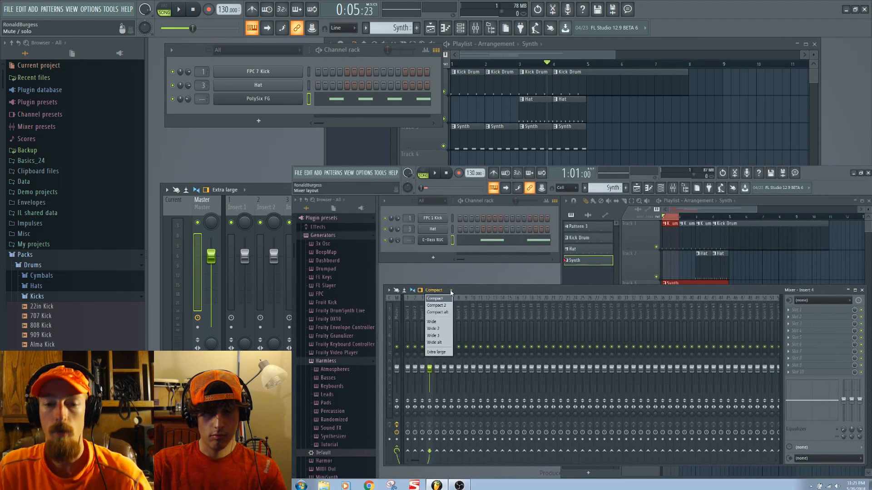
click(444, 311)
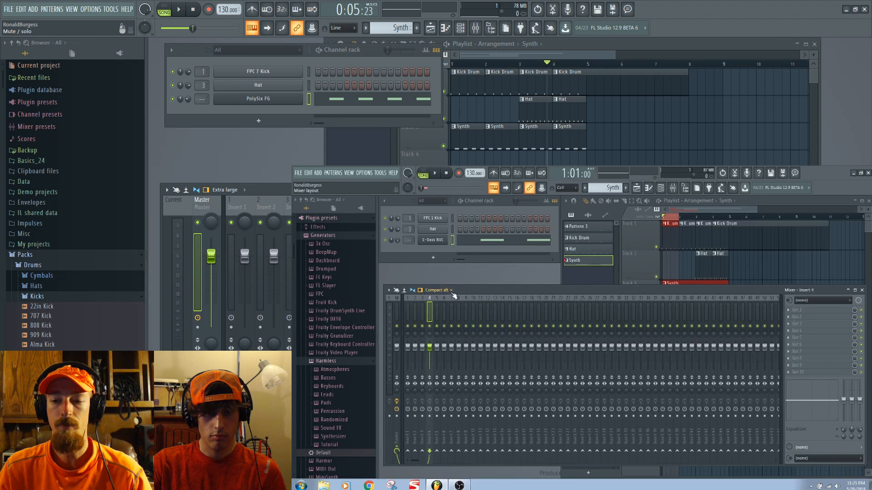
click(453, 292)
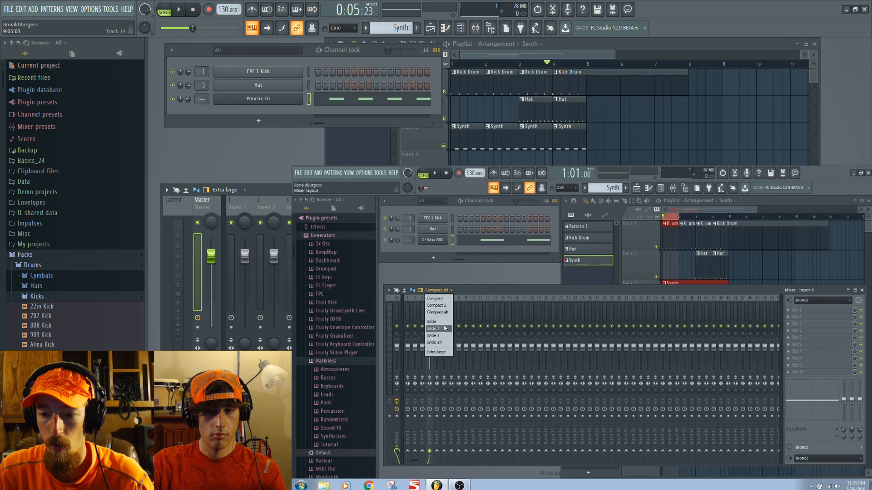
click(446, 329)
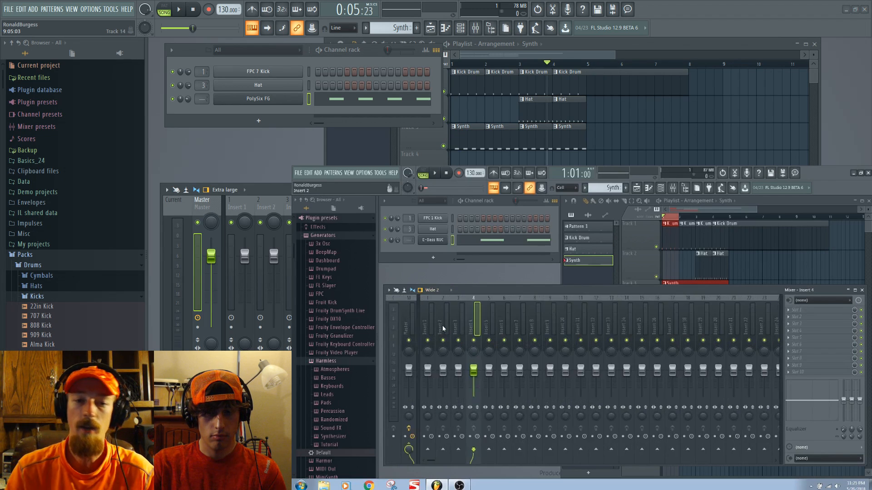
click(453, 292)
click(443, 344)
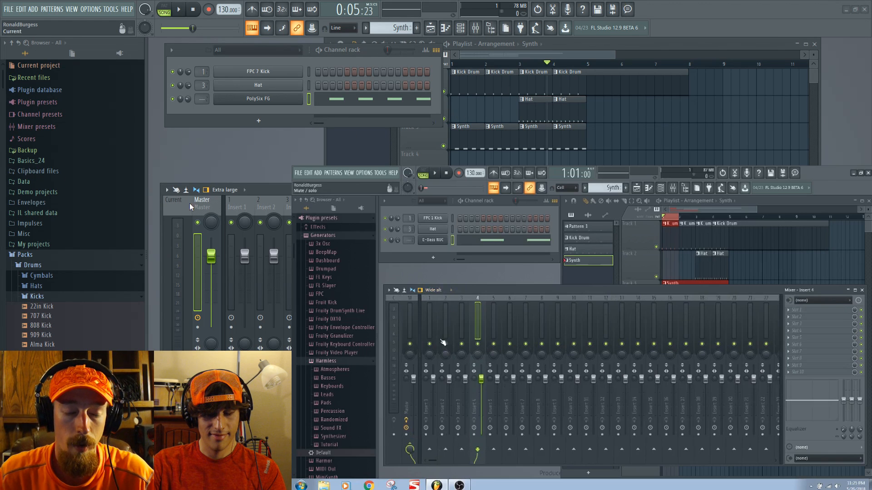
click(450, 291)
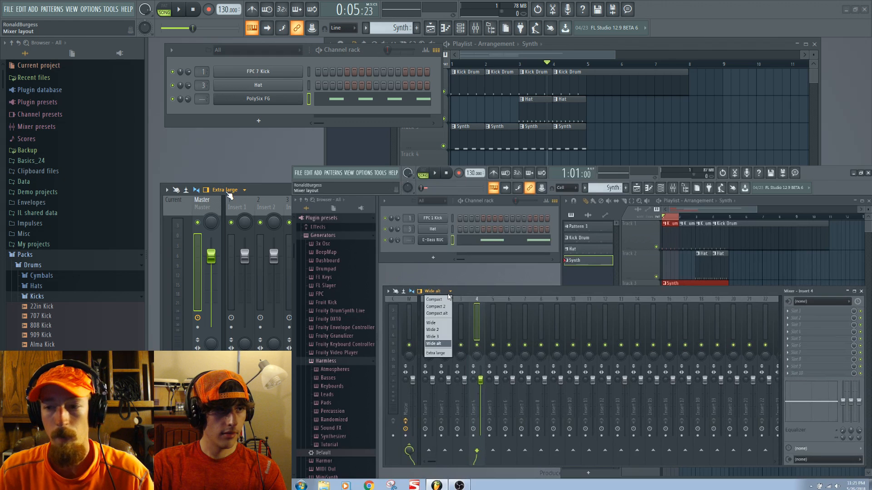
Compare the main mixer's Extra large and Compact layouts, and leave it set to Compact
click(242, 192)
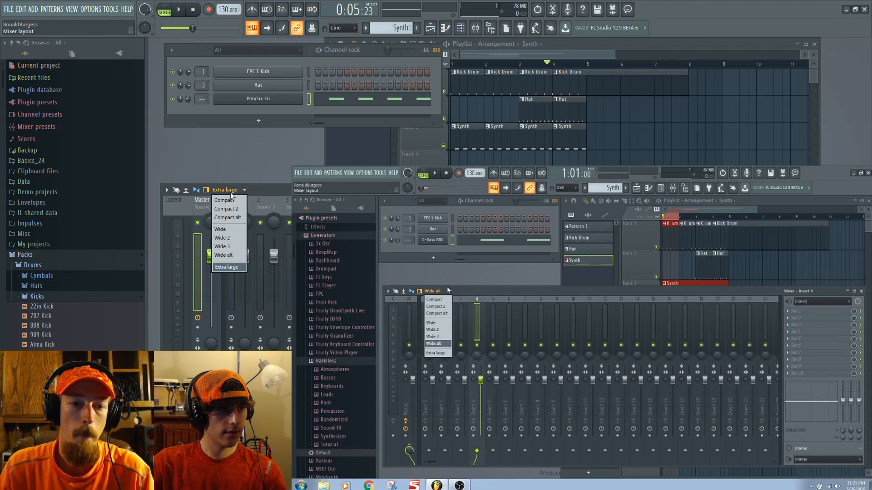
click(232, 199)
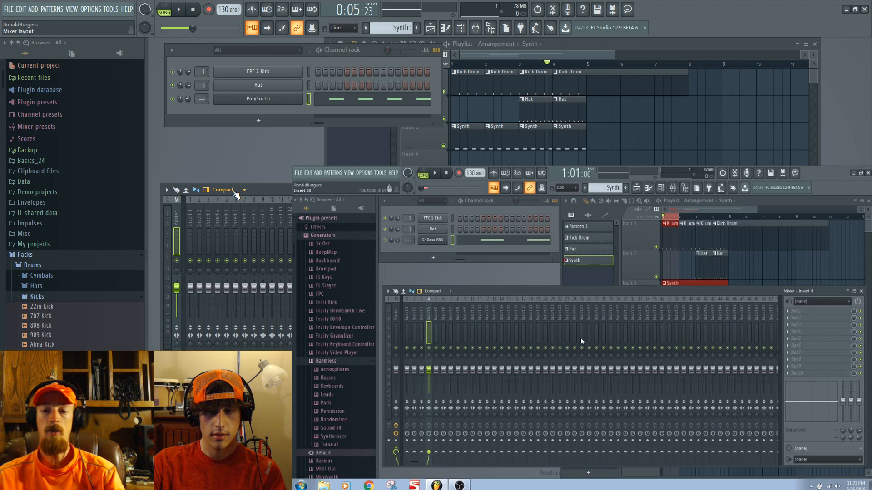
click(235, 192)
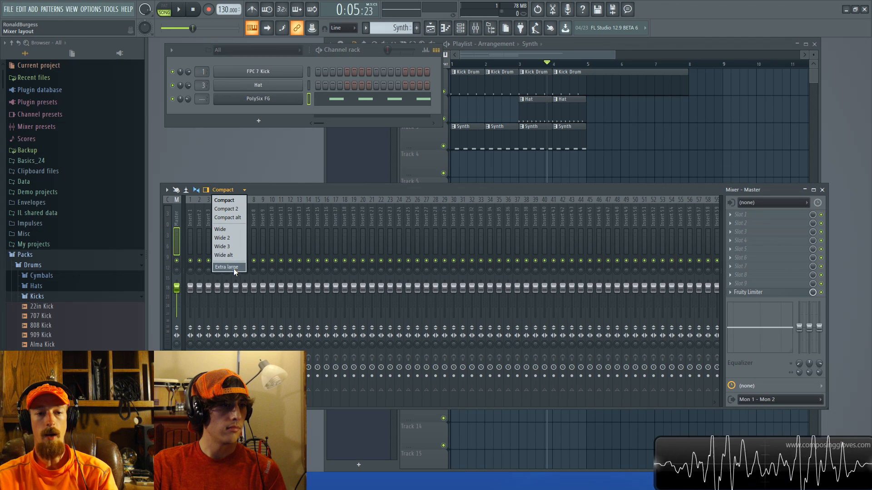
click(234, 268)
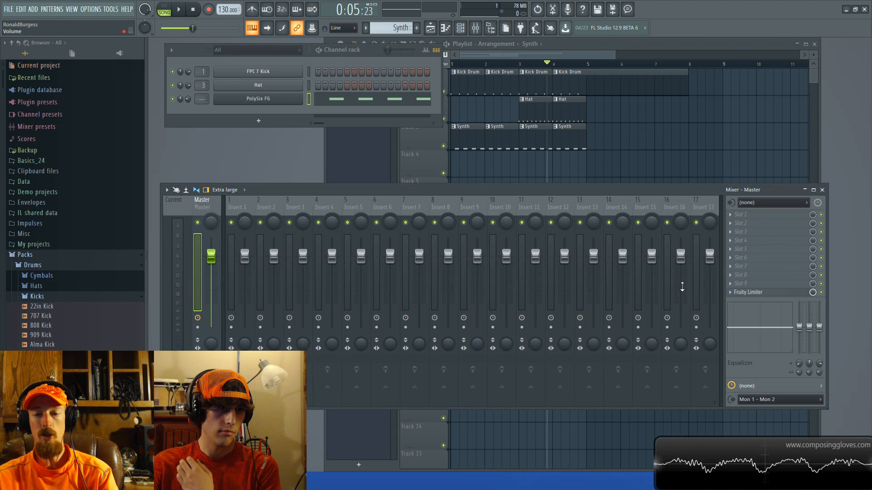
click(231, 191)
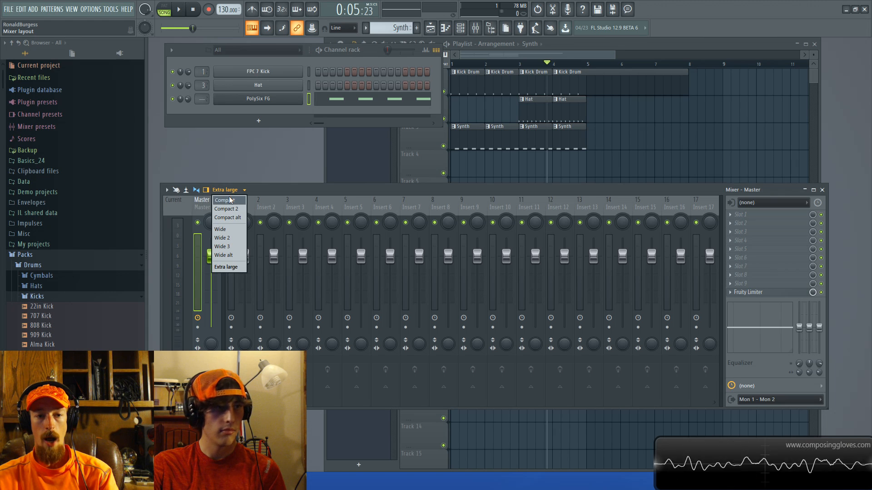
click(230, 200)
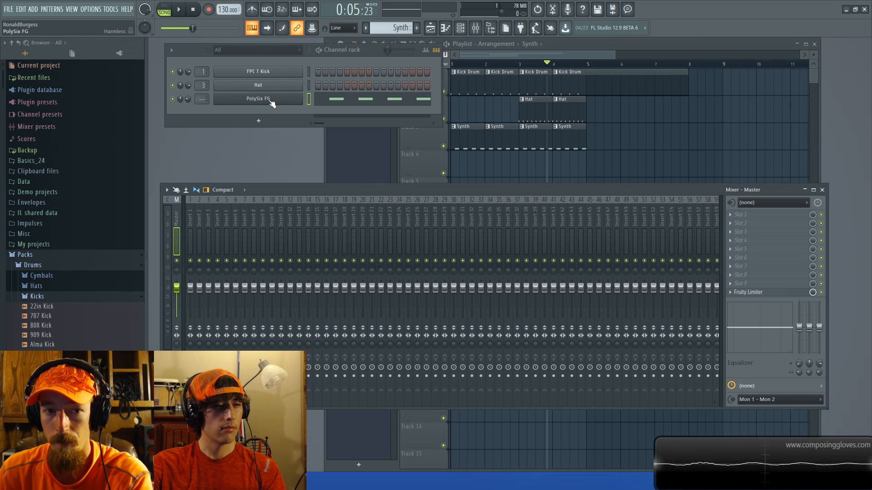
Open the full effect plugin list for Insert 1's second slot, search it for "eq", and close the list
click(193, 235)
click(236, 240)
drag(235, 239, 192, 230)
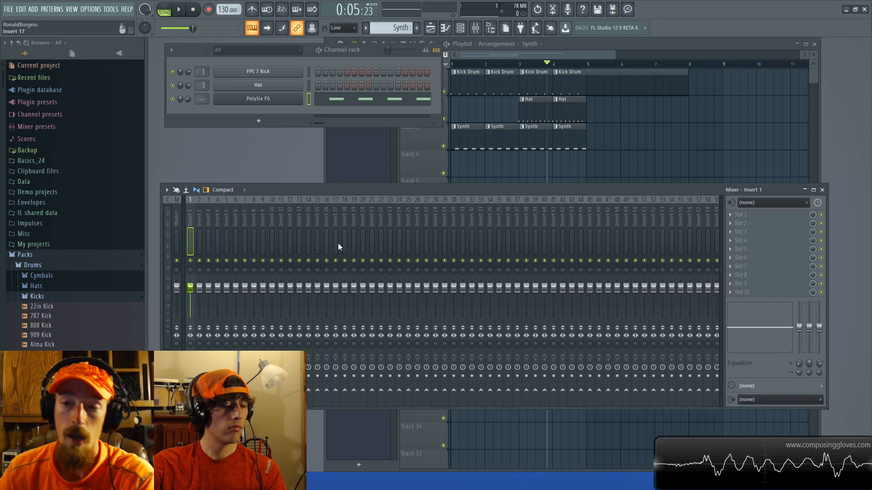
click(749, 226)
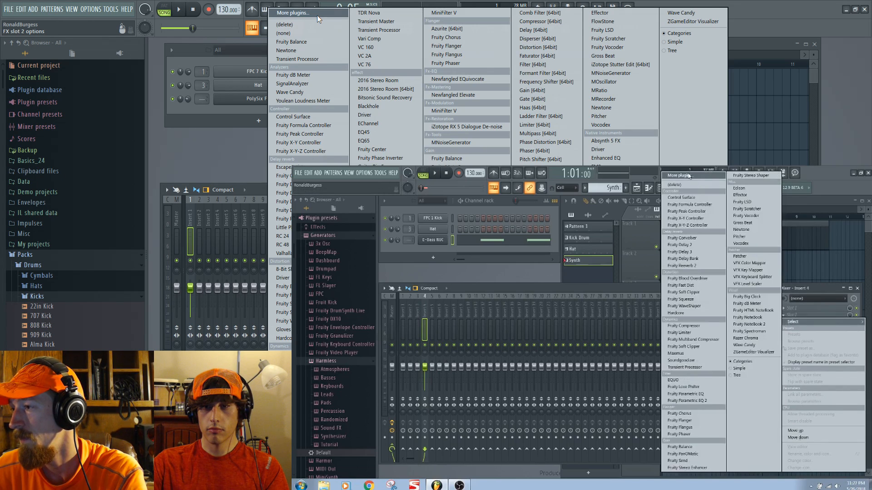
click(317, 15)
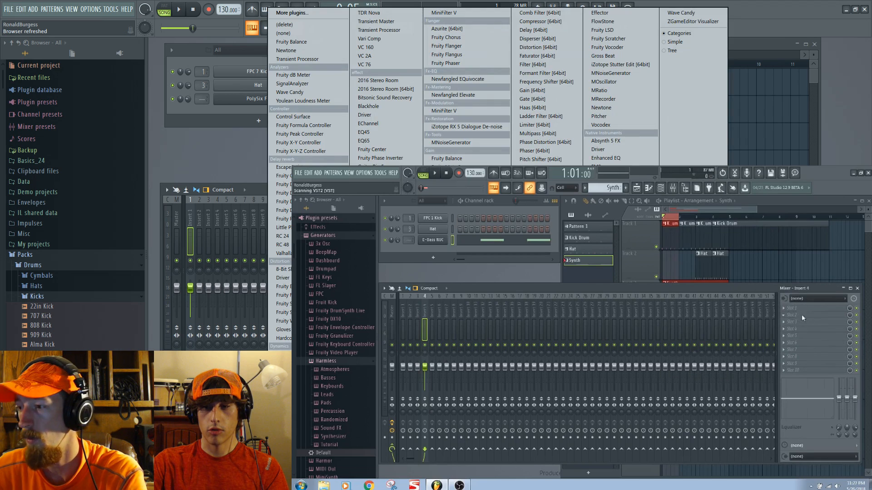
click(292, 14)
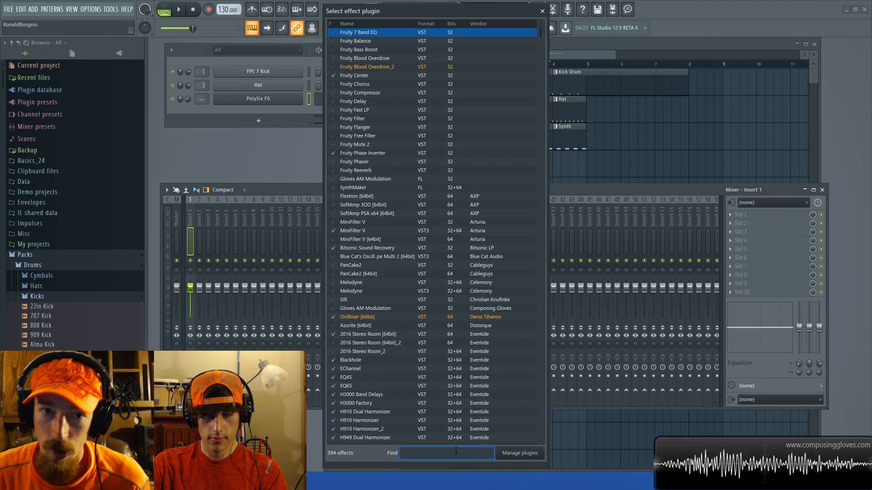
text(eq)
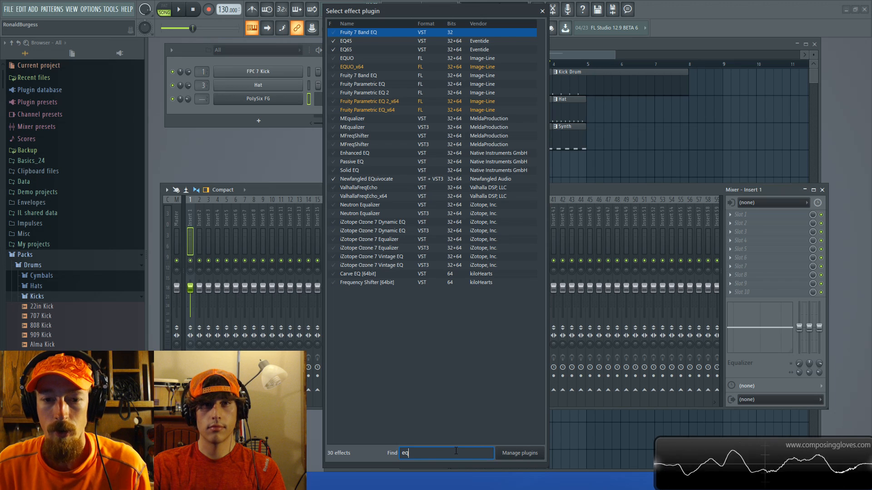
click(543, 11)
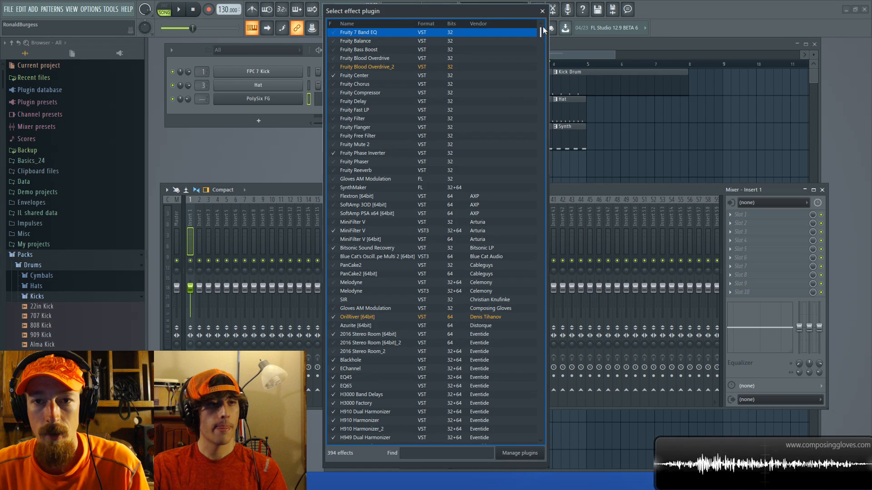
click(543, 11)
Open and cancel renaming of Insert 19, sweep the selection across the first mixer tracks, and return to Insert 1
double_click(349, 236)
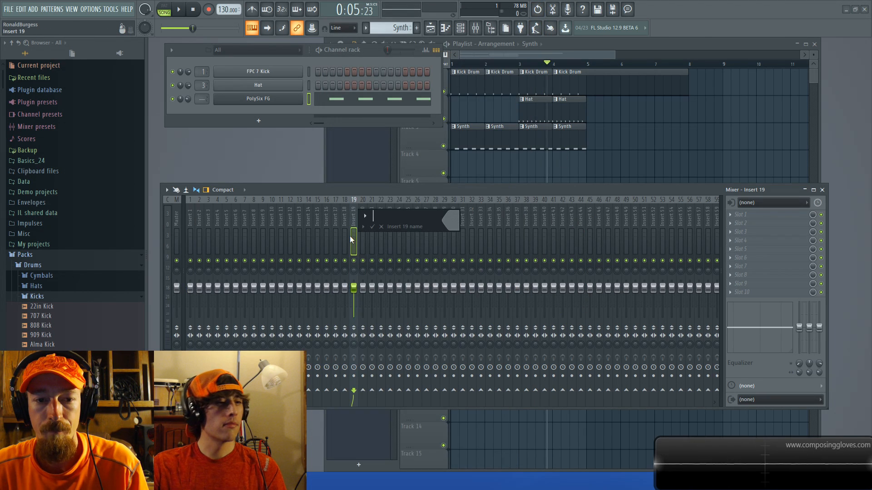
key(Escape)
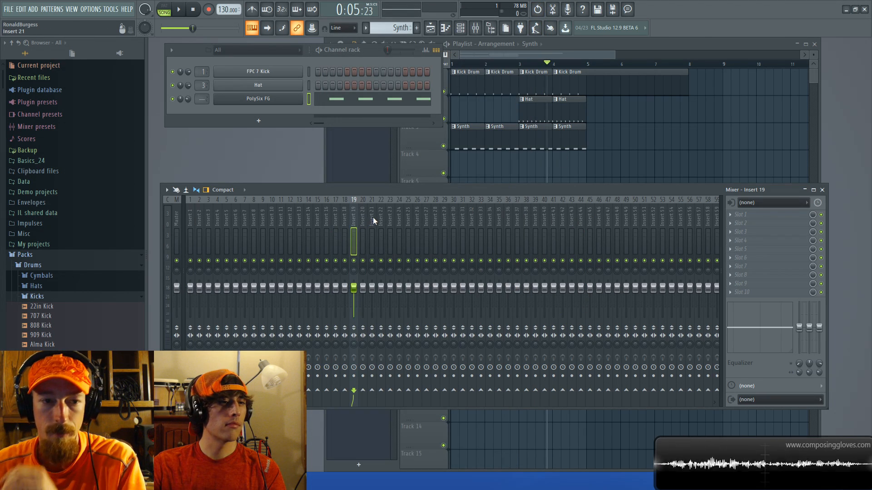
click(192, 221)
drag(192, 226, 79, 241)
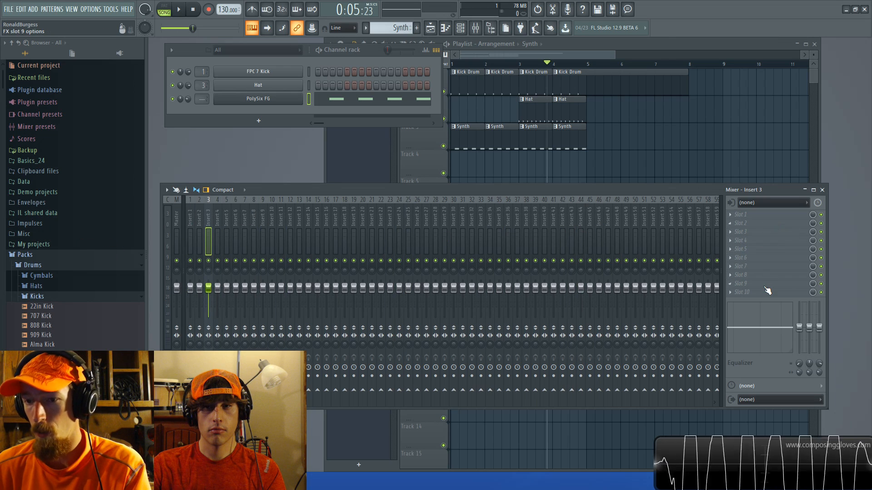
click(190, 223)
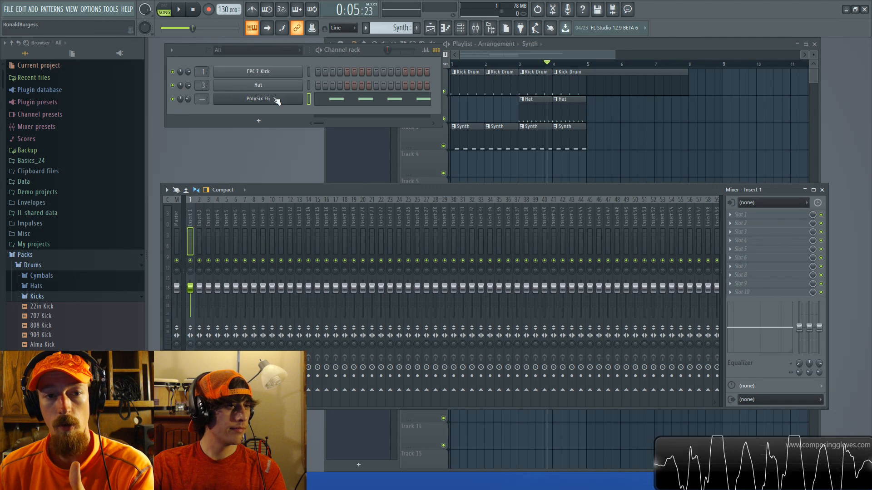
Step through the Channel rack instruments' windows to check their mixer tracks, close them, and select Insert 1 in the mixer
click(293, 85)
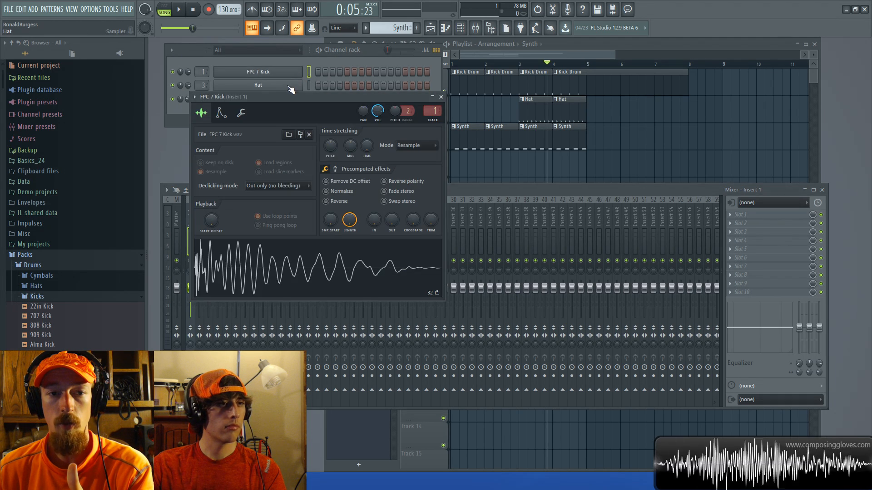
click(288, 104)
click(244, 103)
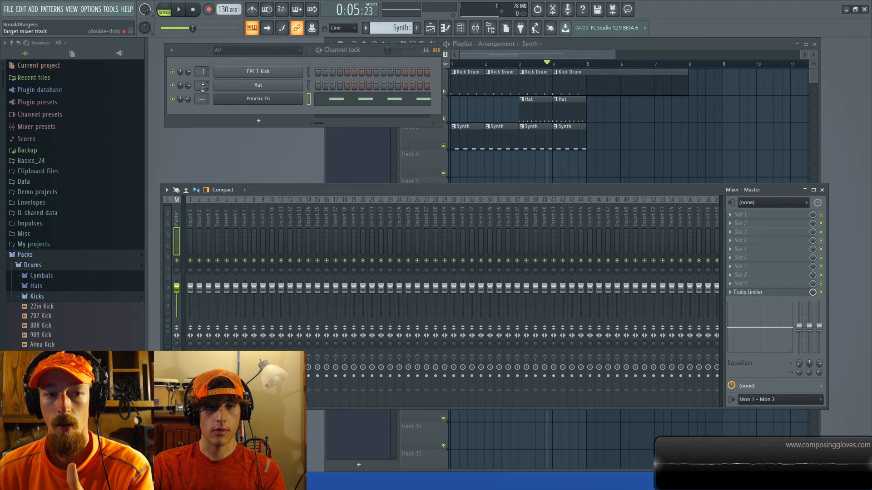
click(189, 227)
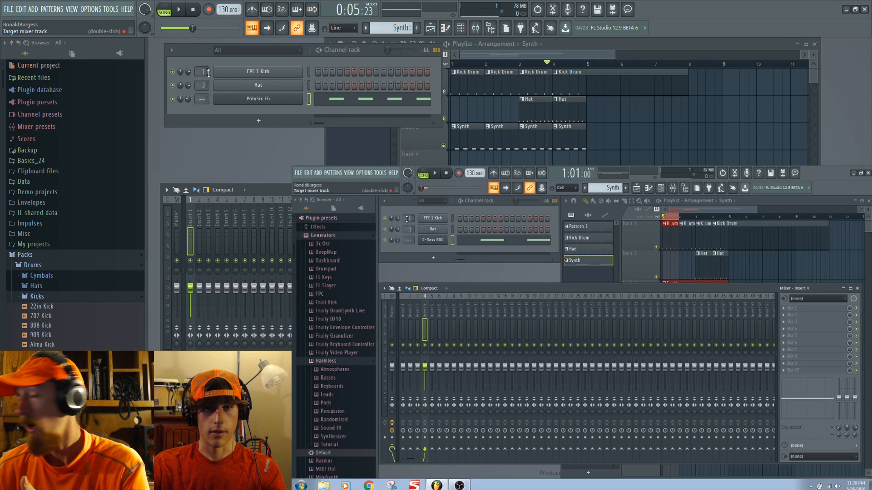
Route the Hat channel to mixer track 1, and open and cancel the numeric entry for its track number
drag(204, 86, 203, 97)
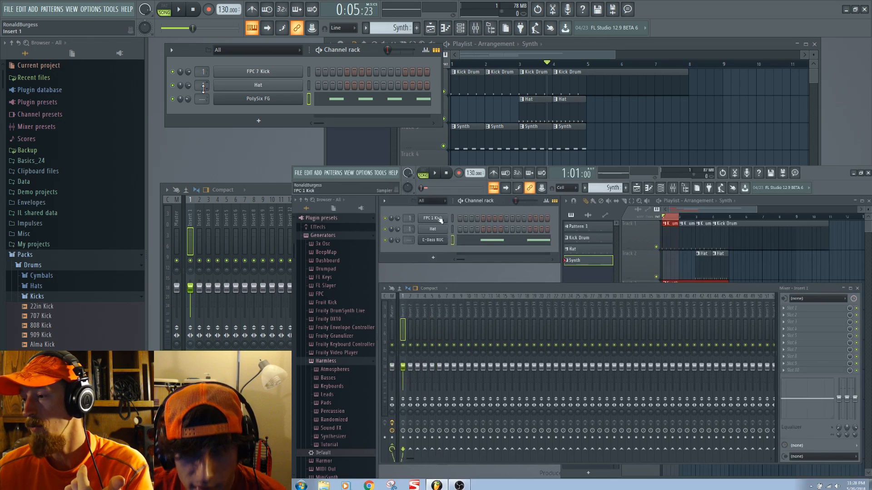
right_click(203, 88)
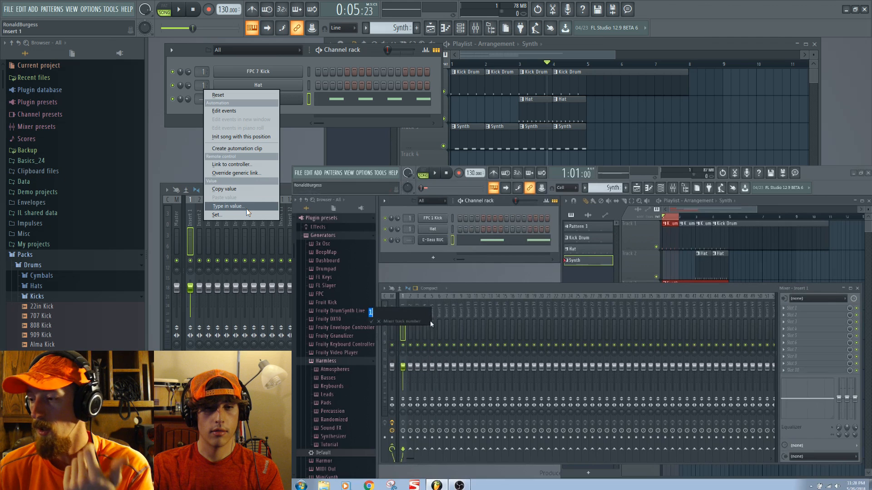
right_click(201, 80)
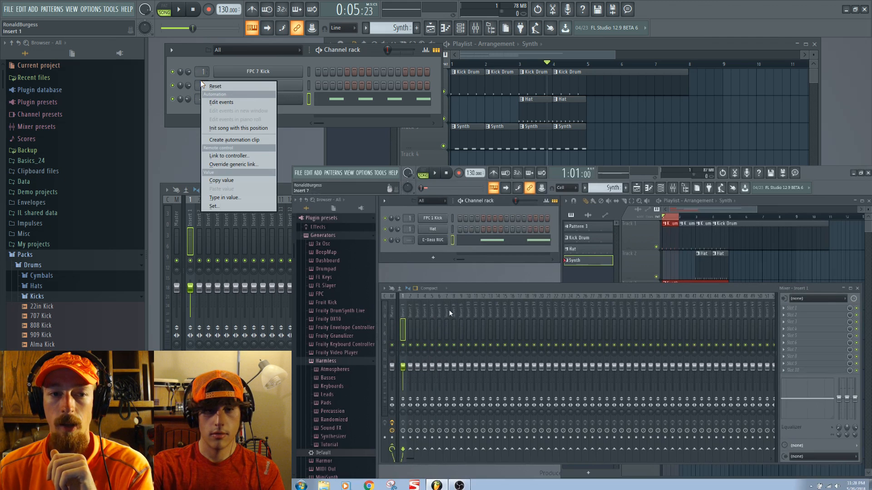
key(t)
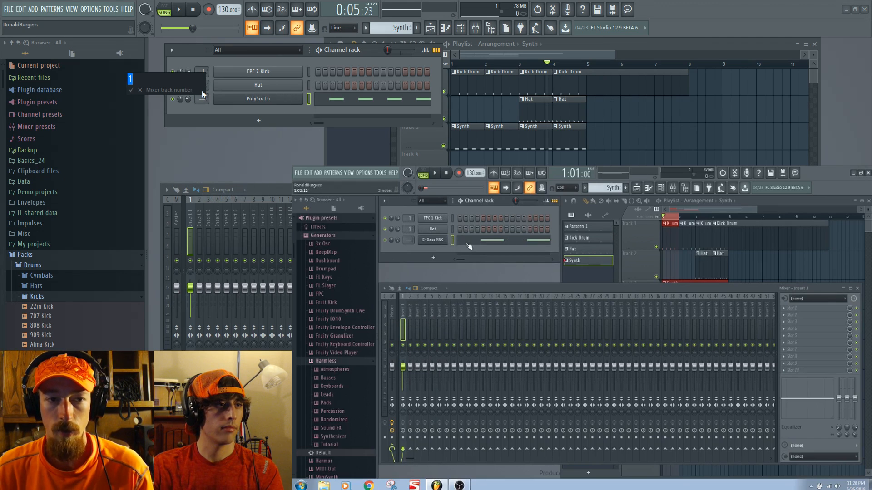
key(Escape)
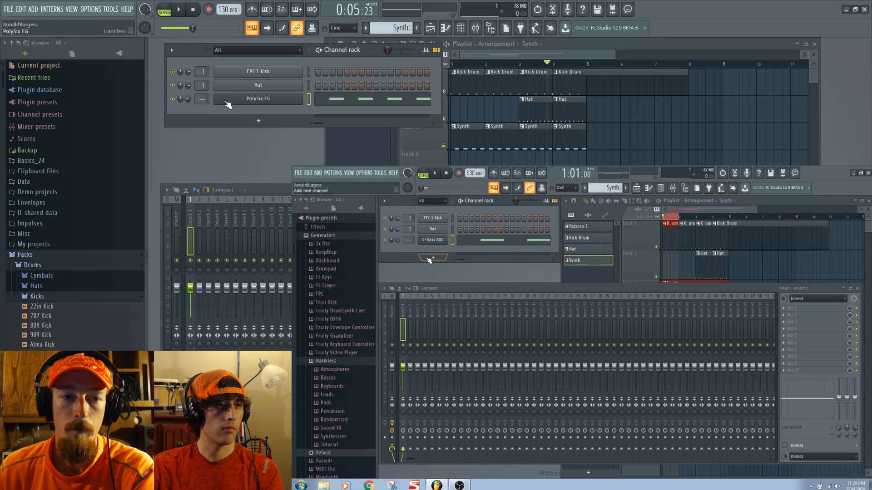
Mute the FPC 7 Kick channel, and play the song briefly to watch the hat's signal in the mixer
click(173, 73)
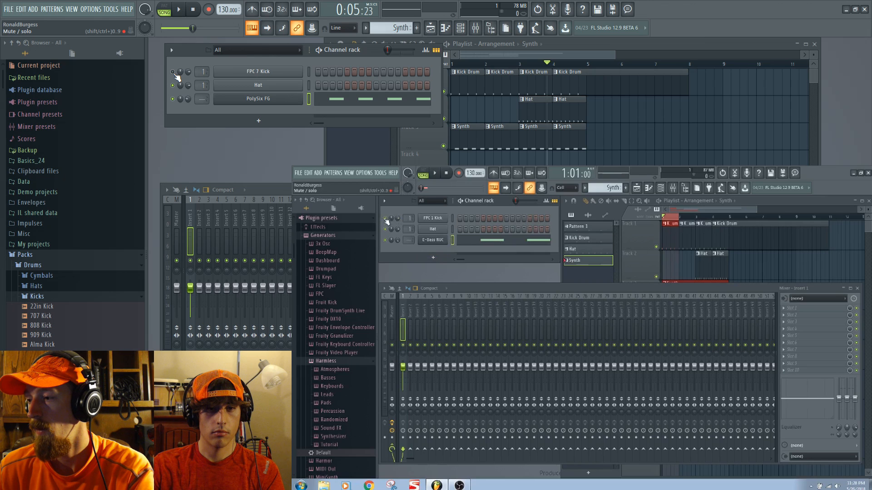
key(space)
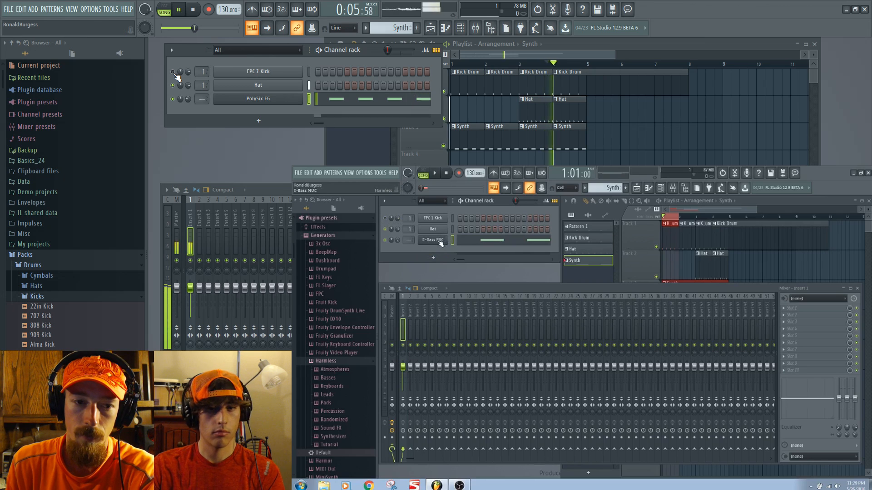
key(space)
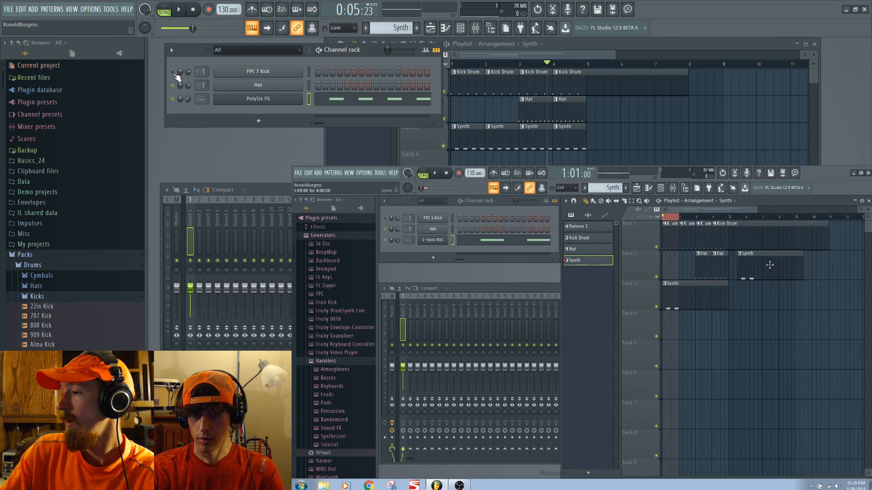
In the second instance, delete the extra Synth clip on track 2, and play the Hat pattern in pattern mode
right_click(768, 264)
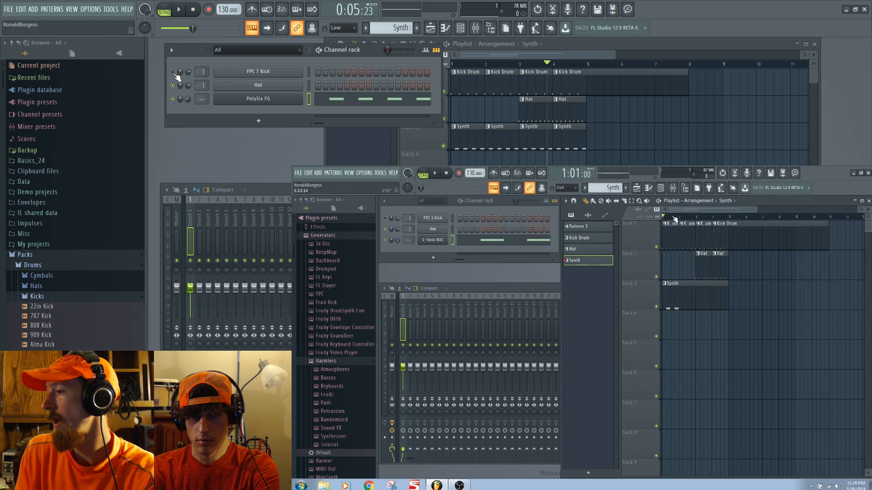
click(705, 264)
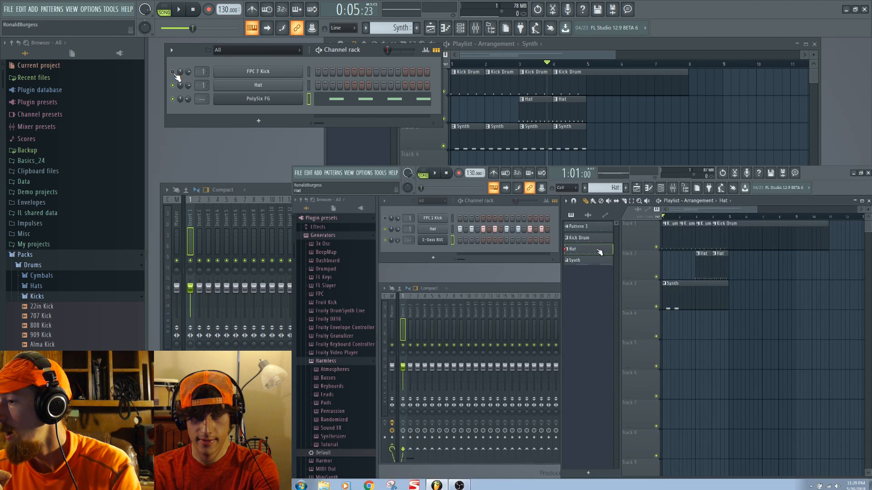
key(l)
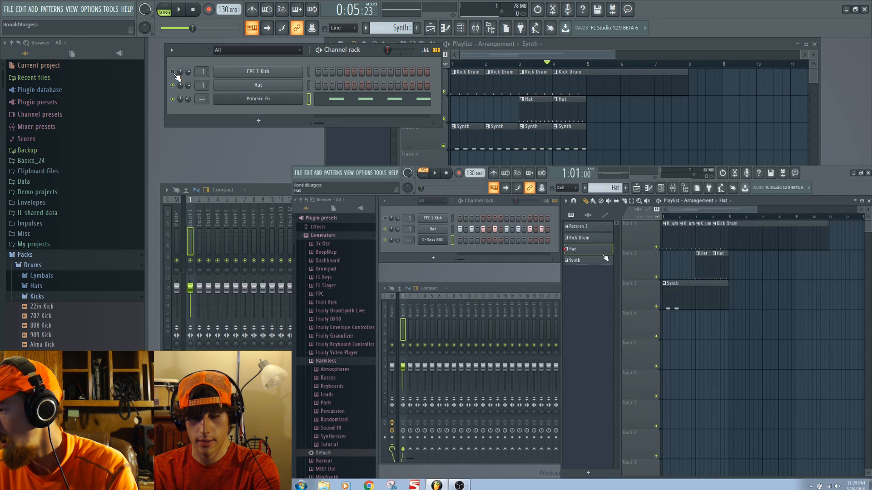
key(space)
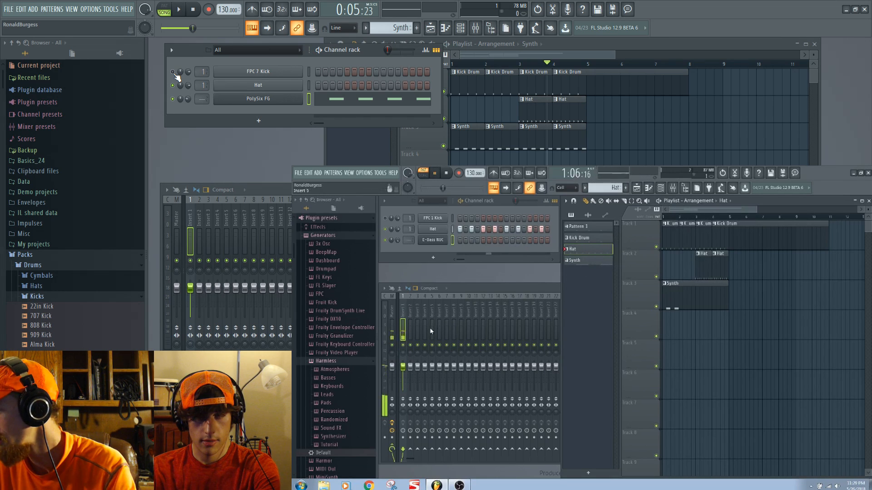
key(space)
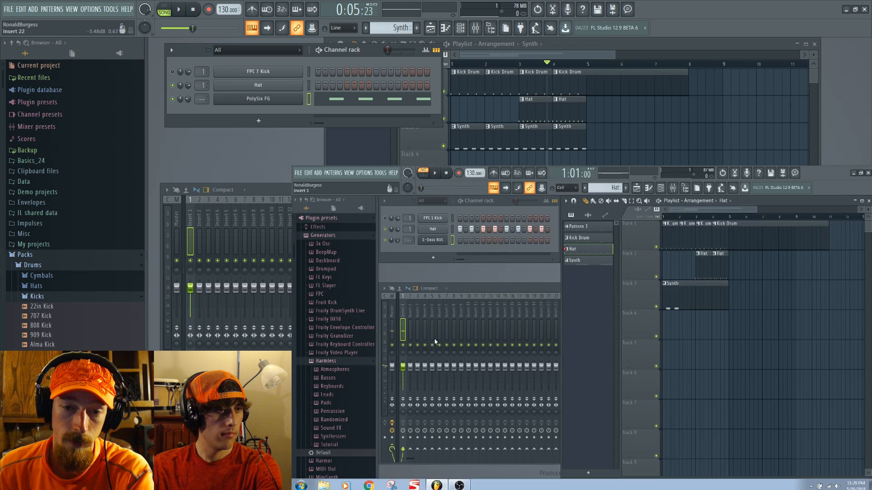
Select Insert 1 in the main mixer, focus the second instance's mixer, and pick the Hat pattern from the main Playlist's track 2
click(189, 230)
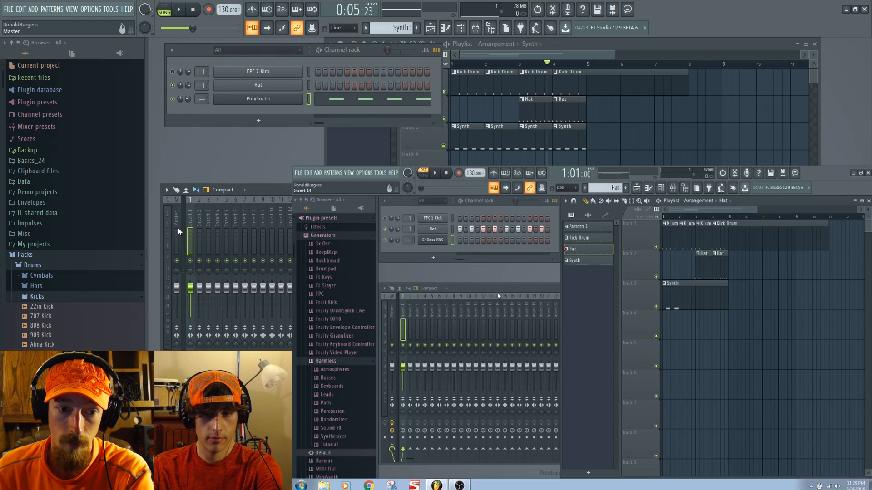
click(499, 288)
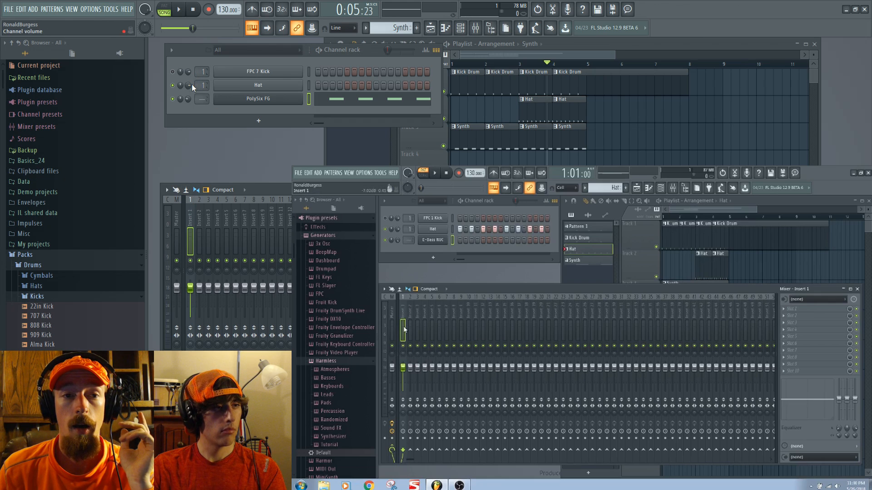
click(527, 99)
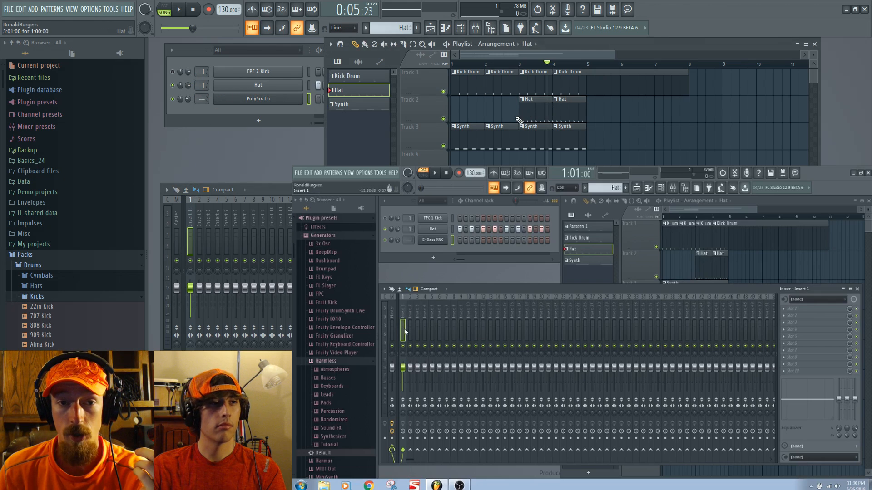
Turn the FPC 7 Kick channel back on, set the song position to bar 3, and mute the Synth track 3 in the Playlist
click(187, 121)
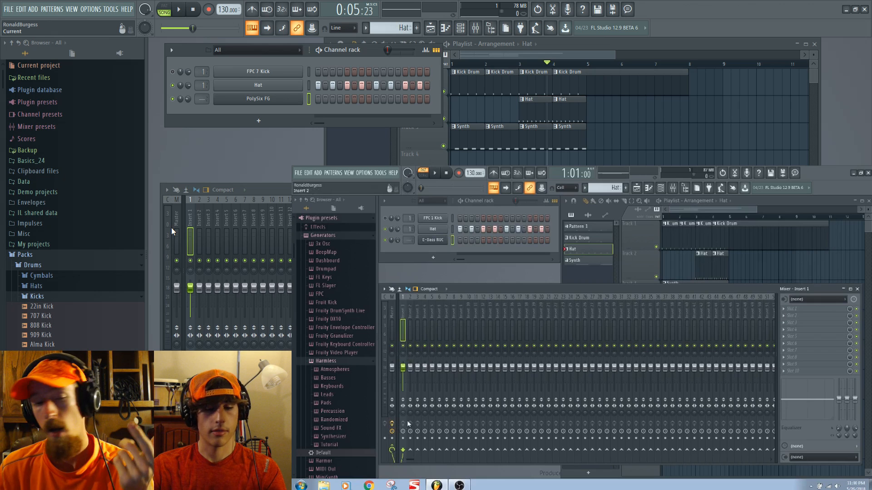
click(257, 71)
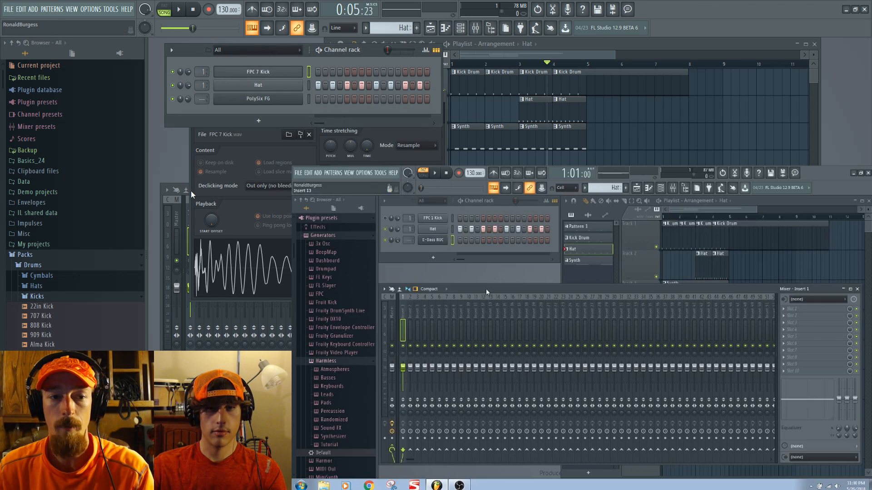
click(520, 67)
click(443, 146)
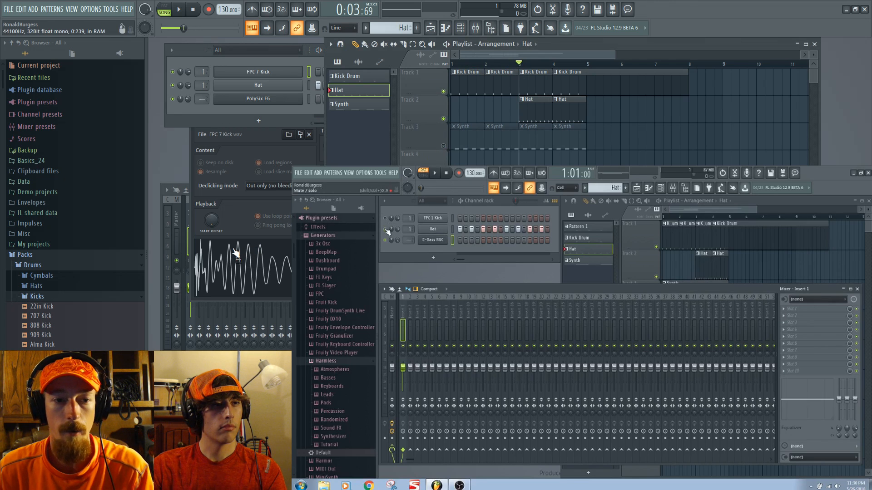
Play the song briefly with the mixer in front to watch the kick and hat signals on Insert 1
key(space)
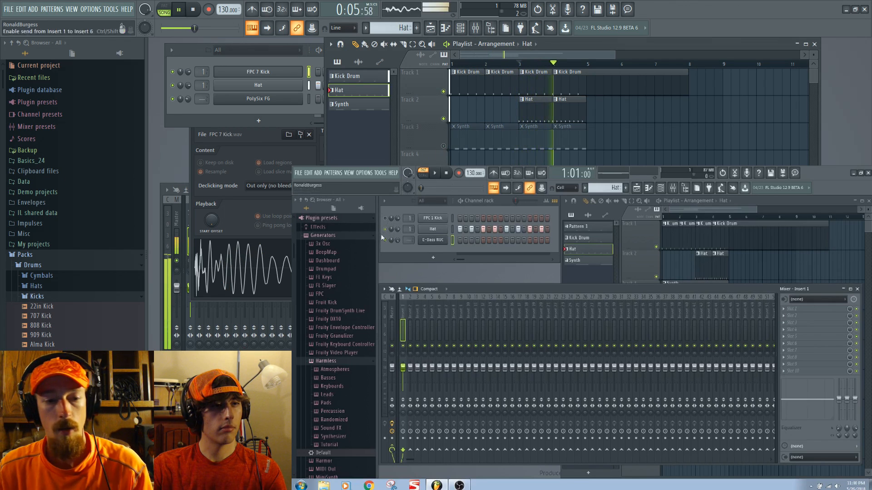
click(162, 237)
key(space)
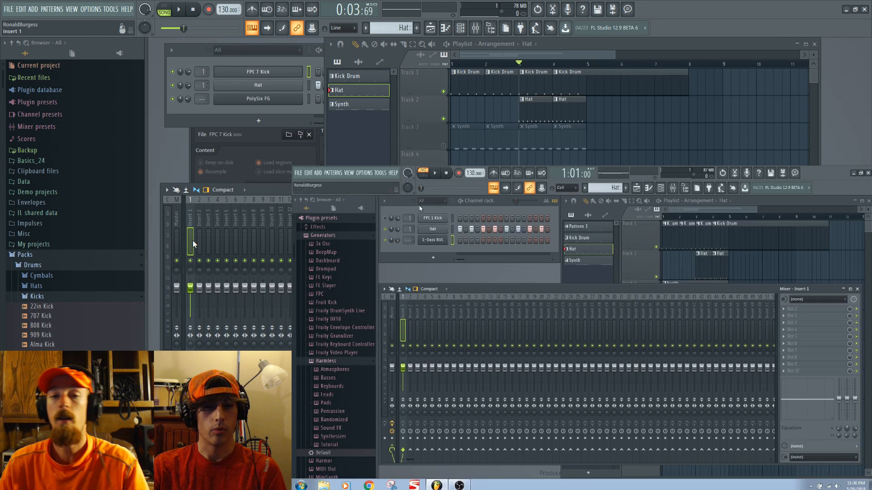
Route the Hat channel to mixer track 2, and compare Insert 1 and Insert 2 in the mixer
drag(202, 86, 202, 82)
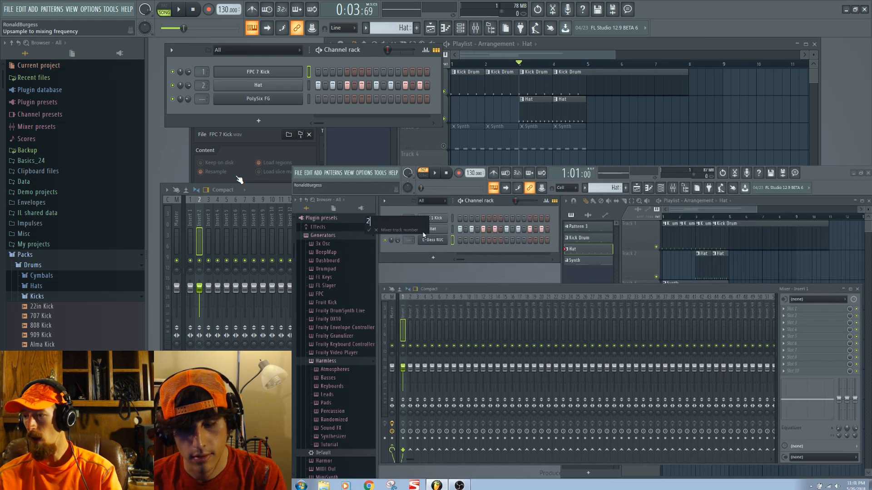
click(190, 231)
click(197, 245)
click(191, 249)
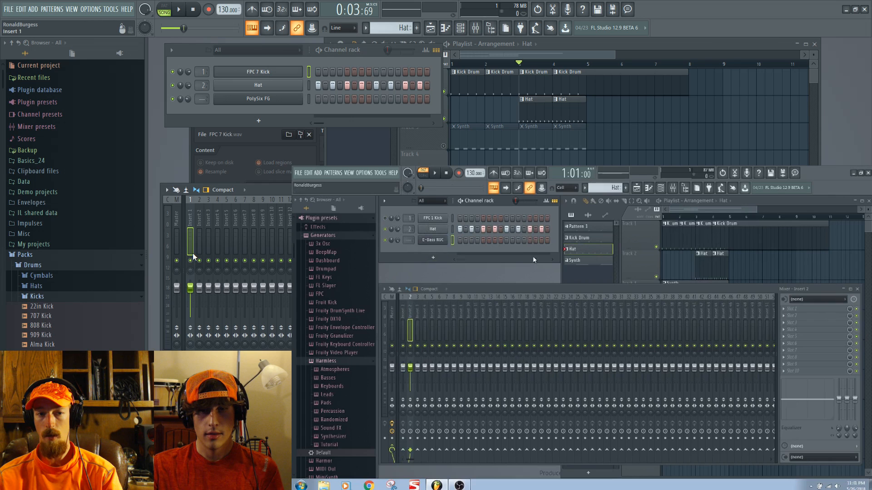
Rename mixer track Insert 1 as Kick and Insert 2 as Hat
double_click(192, 221)
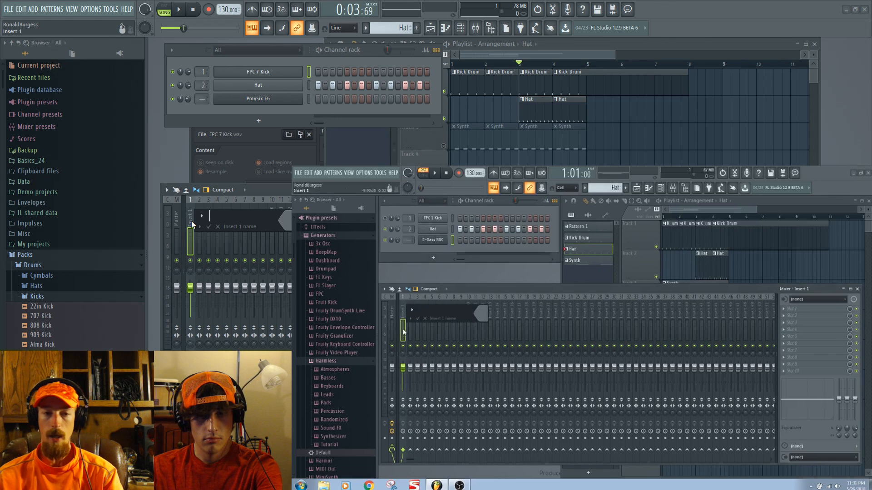
text(Kick)
key(Return)
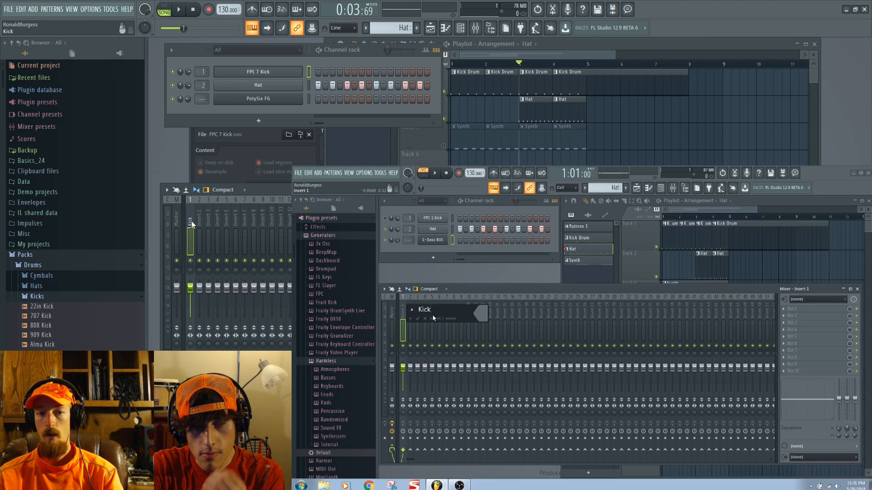
double_click(201, 226)
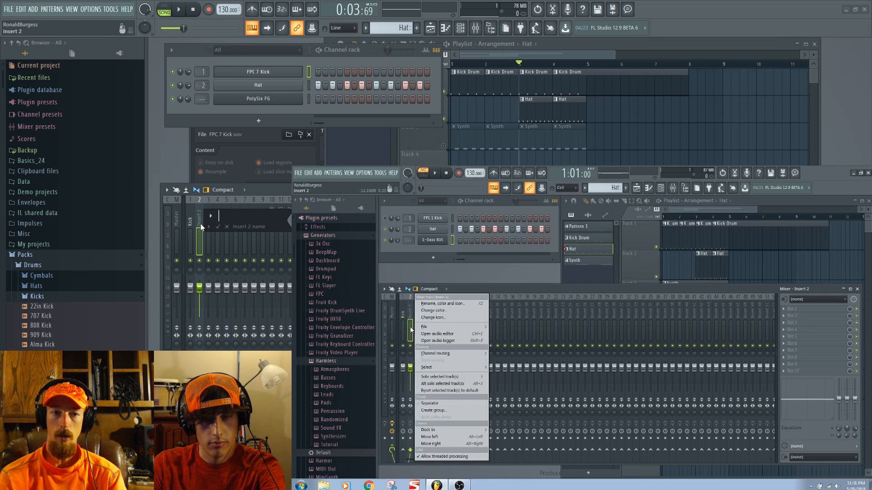
text(Hat)
key(Return)
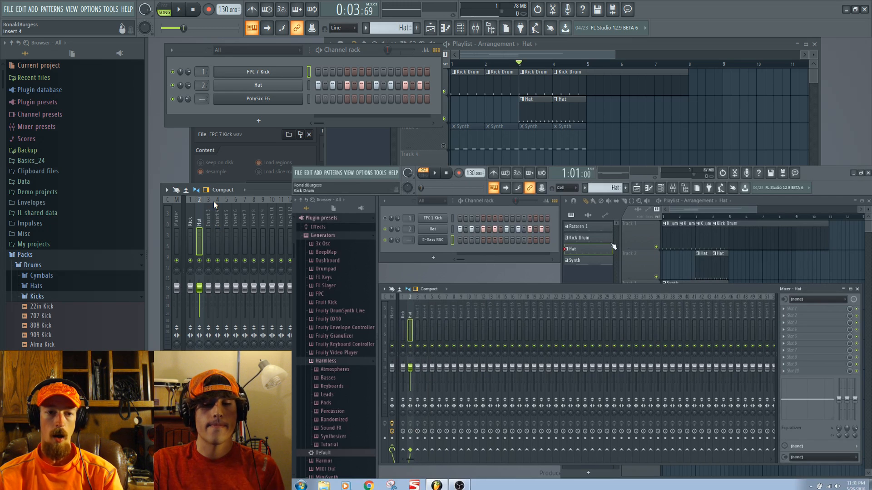
Select all three channels, route them to mixer tracks 3 to 5, and select the FPC 7 Kick mixer track
click(223, 227)
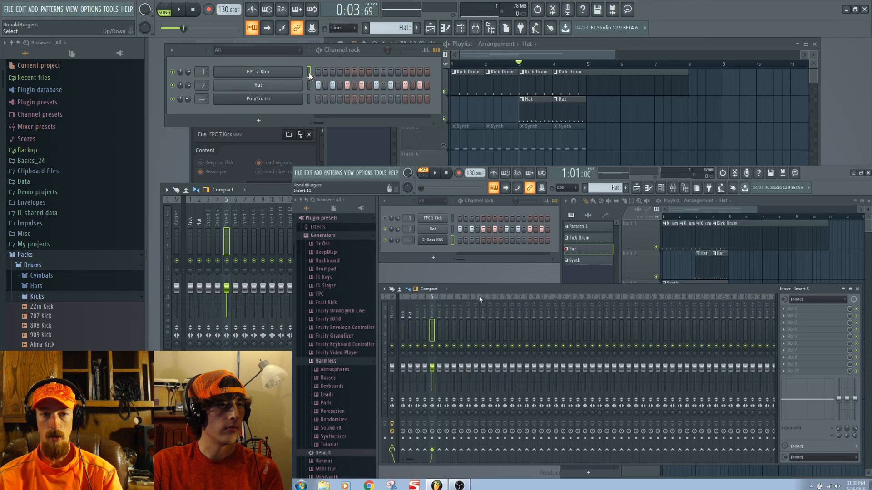
drag(310, 75, 310, 82)
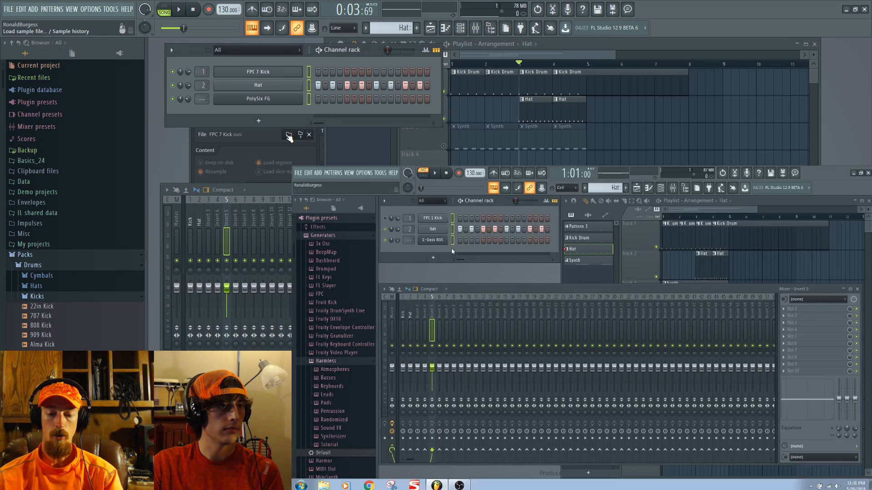
key(ctrl+l)
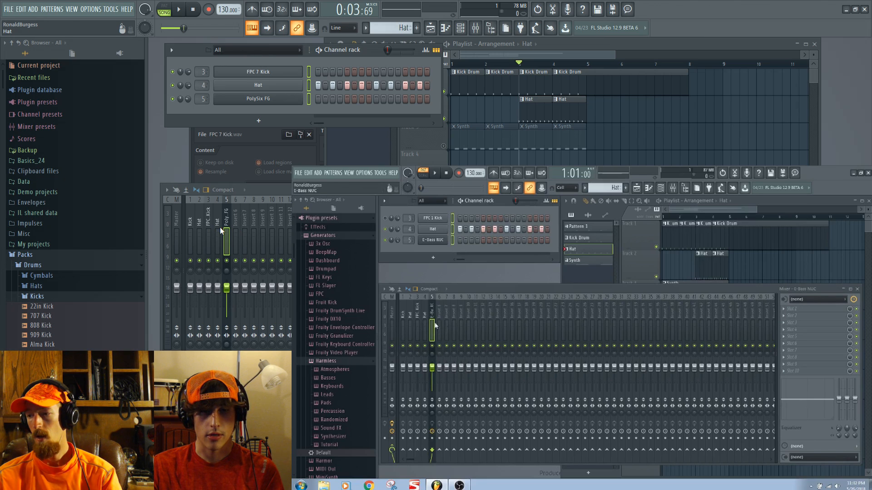
click(207, 234)
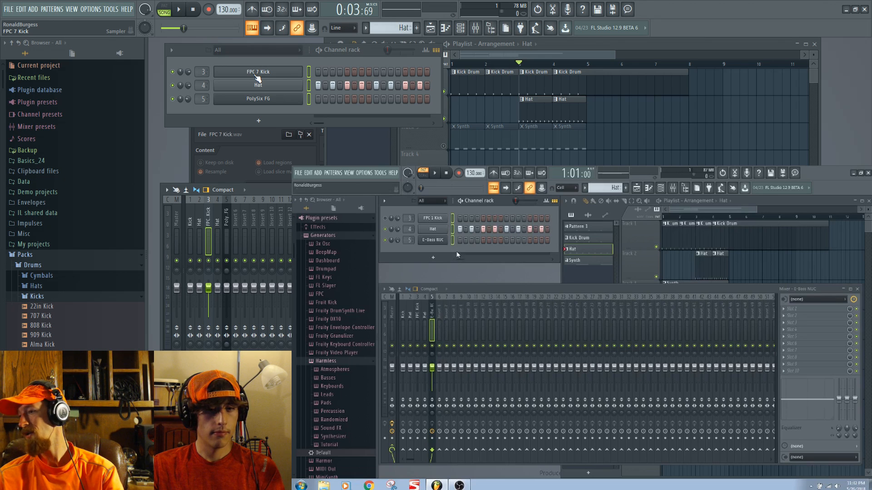
Rename the FPC 7 Kick channel as Kick in the Channel rack
shift+click(257, 75)
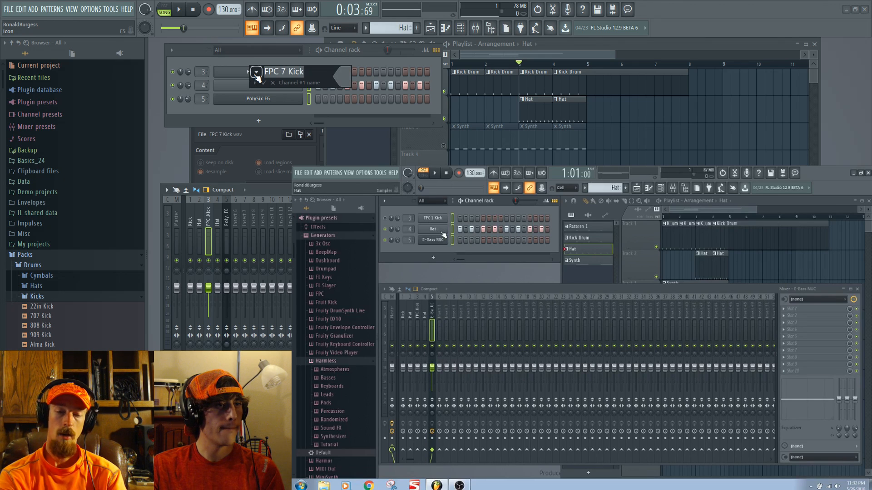
text(Kick)
key(Return)
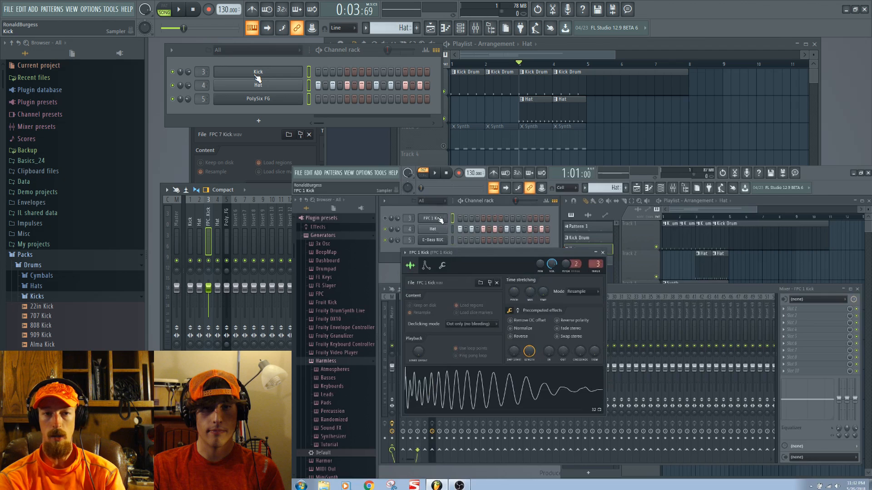
Locate the Kick channel's sample in the browser from its channel settings, try finding it again after browsing Project Files, and close the settings
click(229, 217)
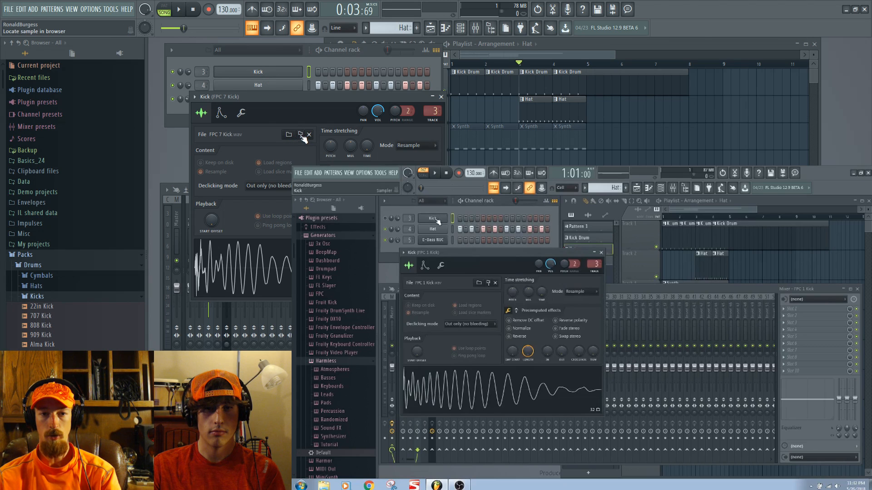
click(300, 135)
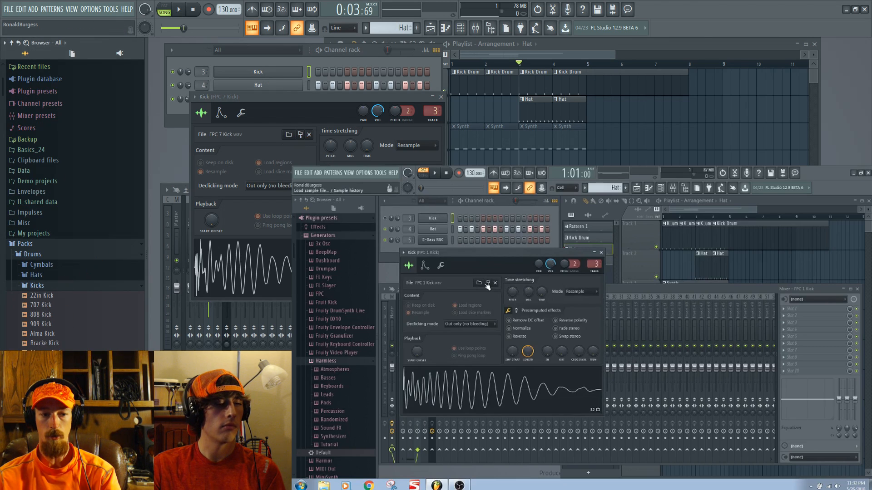
click(38, 193)
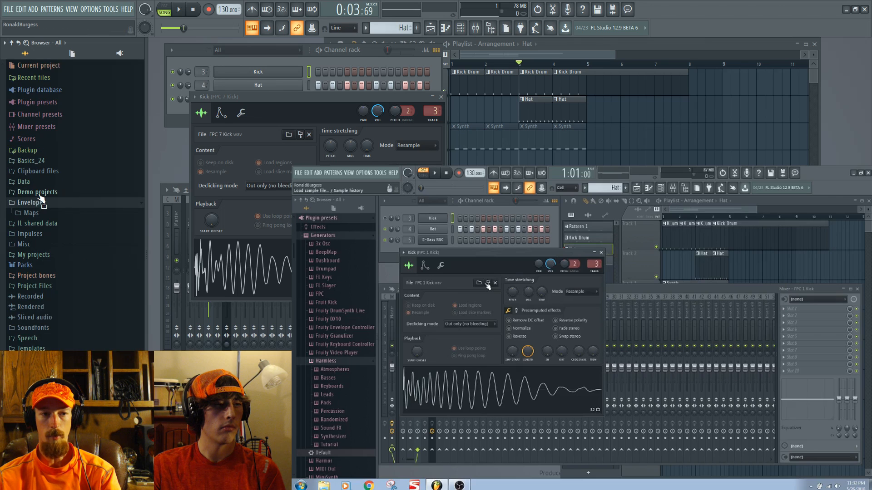
click(42, 287)
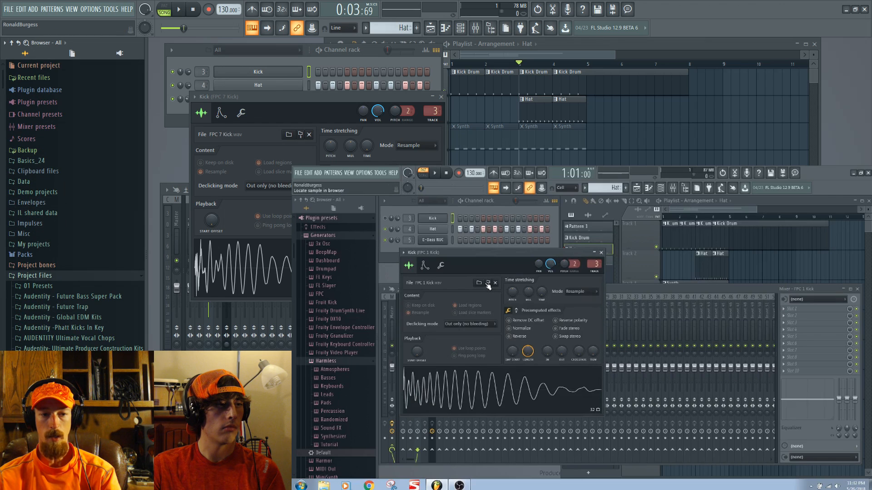
click(300, 135)
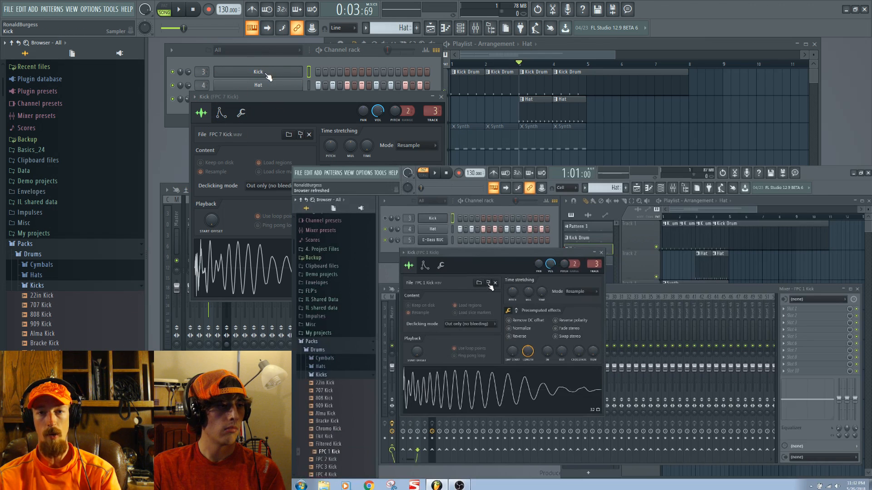
click(440, 97)
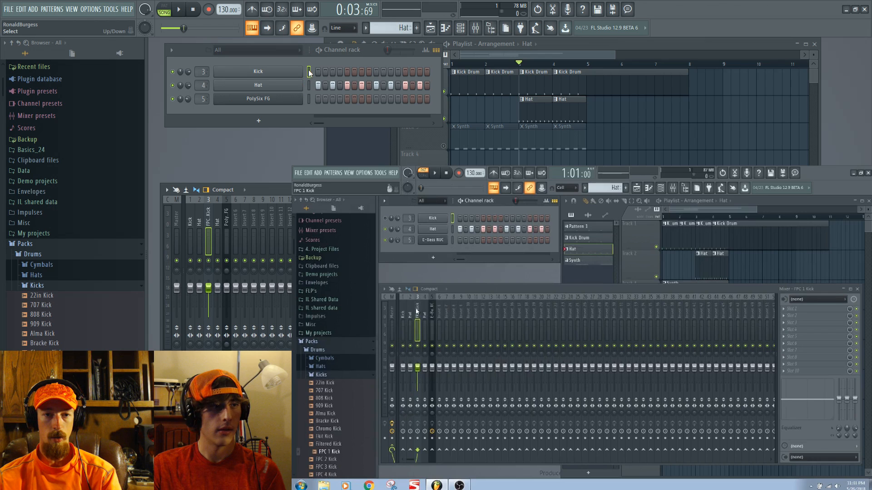
Select all three channels and route them together to mixer track 5, and reassign them to consecutive tracks 5 to 7
click(229, 212)
key(ctrl+l)
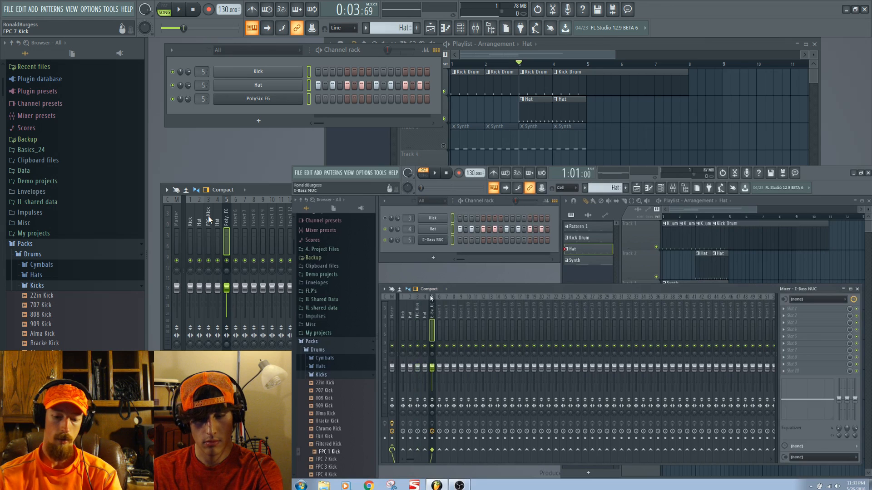
key(ctrl+shift+l)
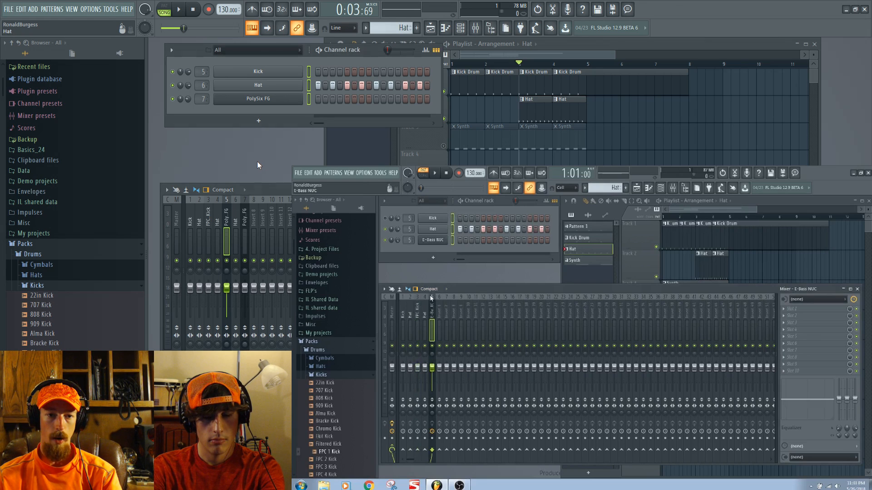
Select mixer tracks 1 to 7 and reset them to default
right_click(246, 230)
click(244, 228)
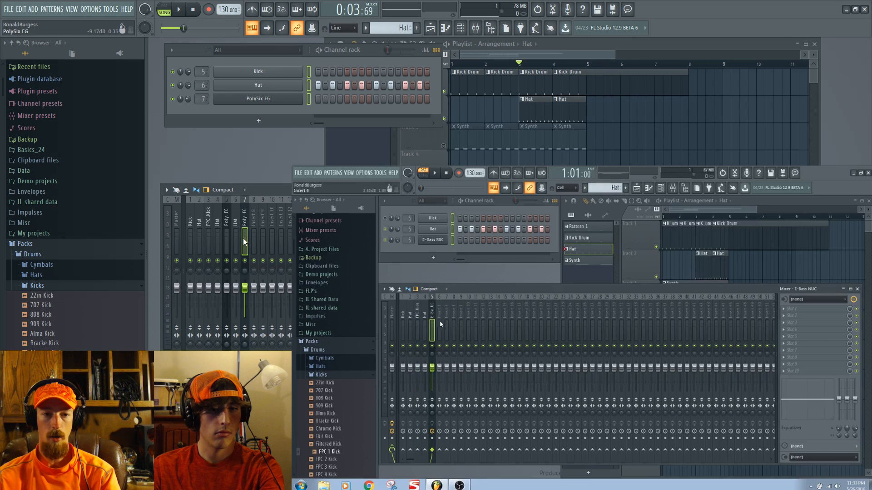
drag(243, 238, 178, 235)
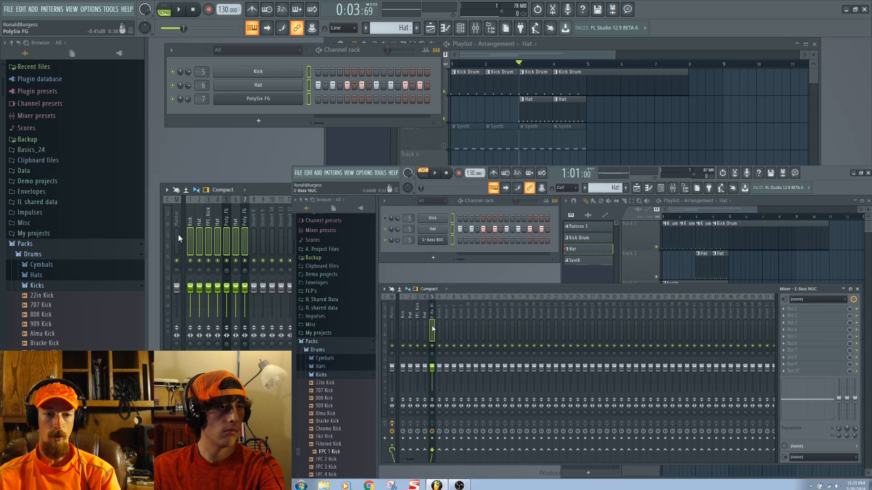
click(167, 190)
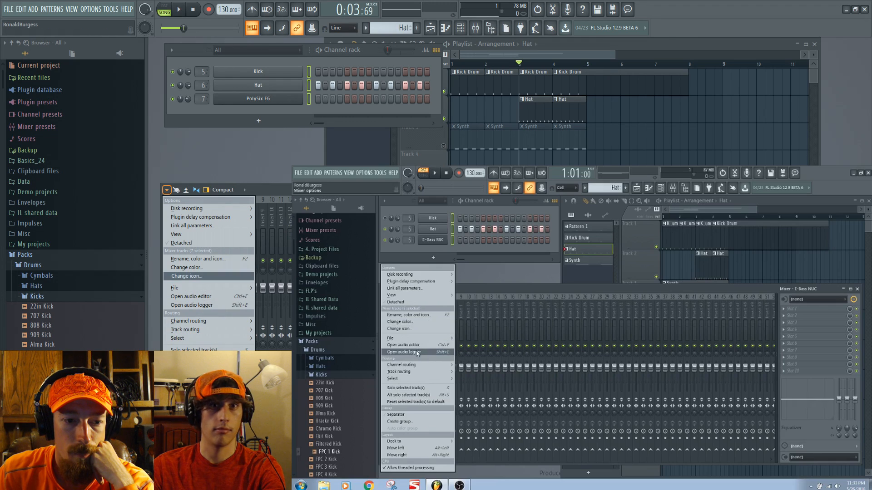
key(Escape)
right_click(213, 228)
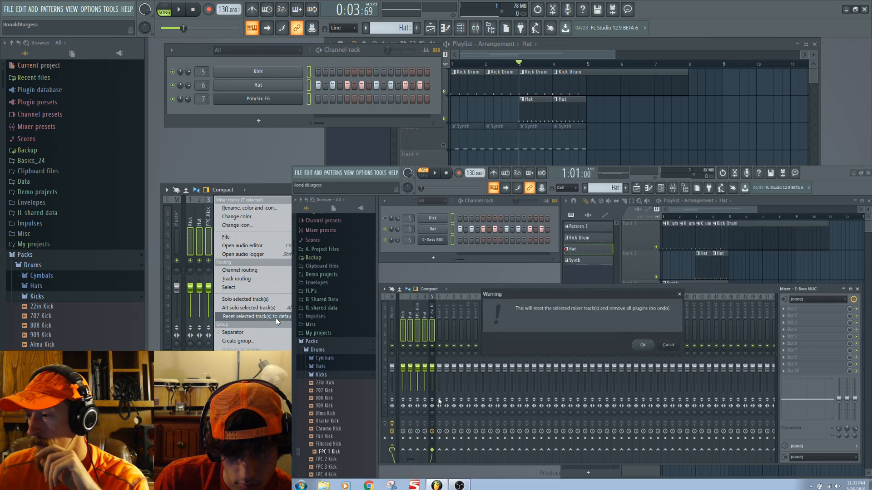
click(276, 318)
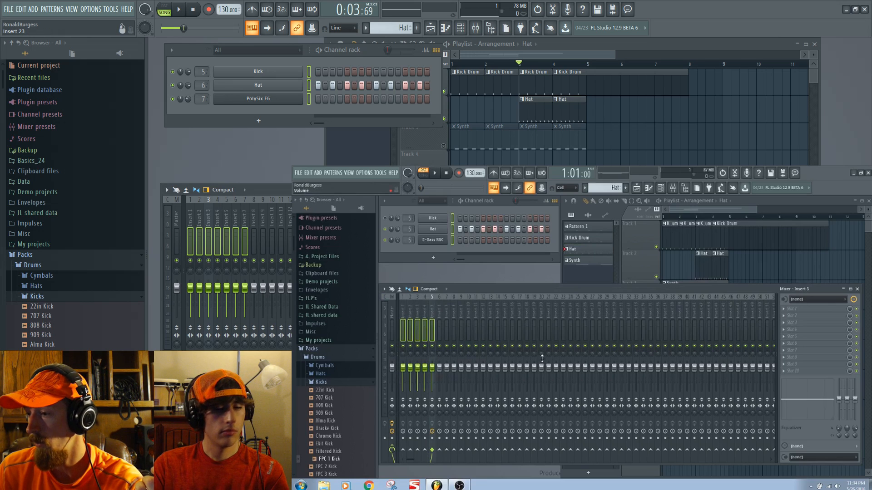
Select mixer Insert 1, shift the Channel rack slightly, and link the three selected channels with their names to mixer tracks 5 to 7
click(218, 241)
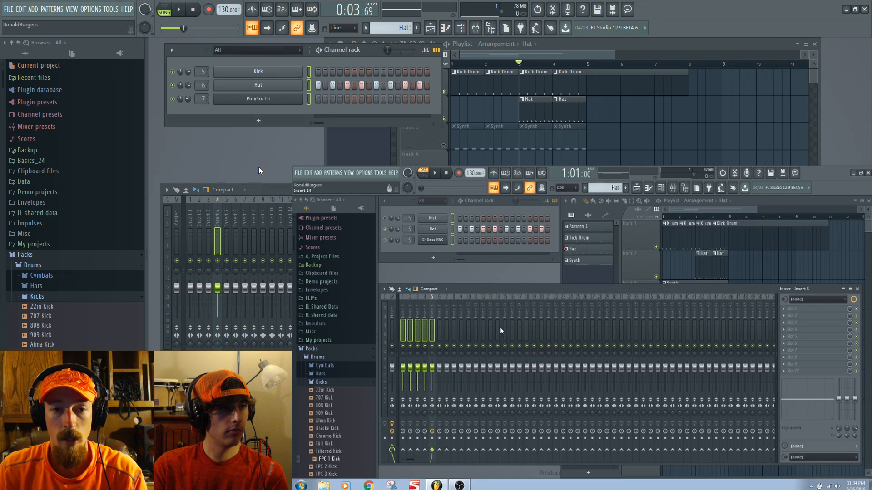
click(192, 230)
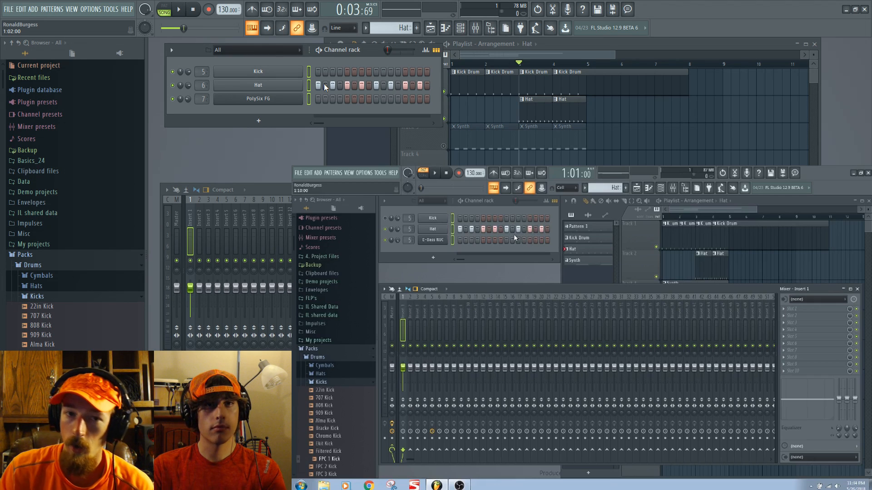
drag(189, 52, 194, 61)
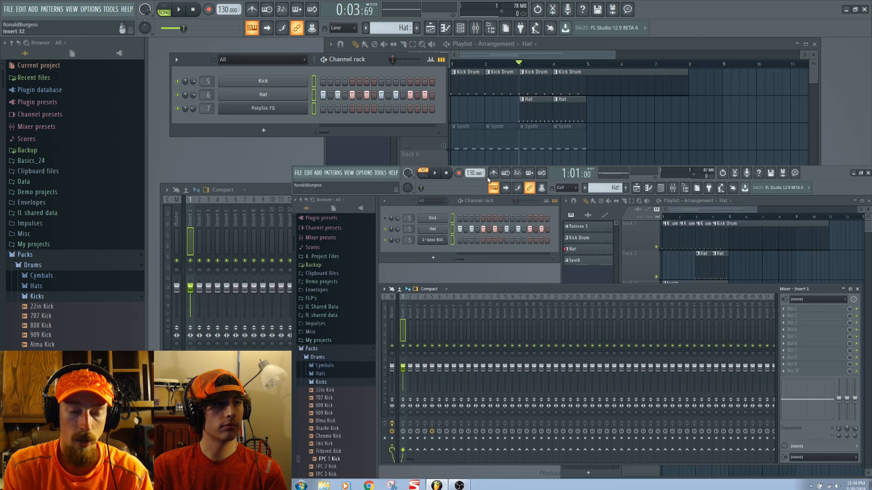
key(ctrl+l)
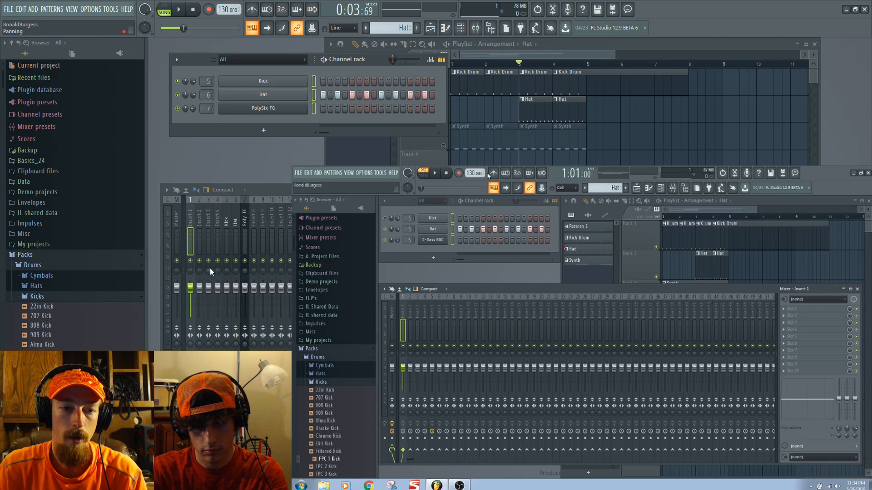
Select the Kick, Hat and PolySix FG mixer tracks together
click(228, 233)
click(244, 240)
shift+click(227, 244)
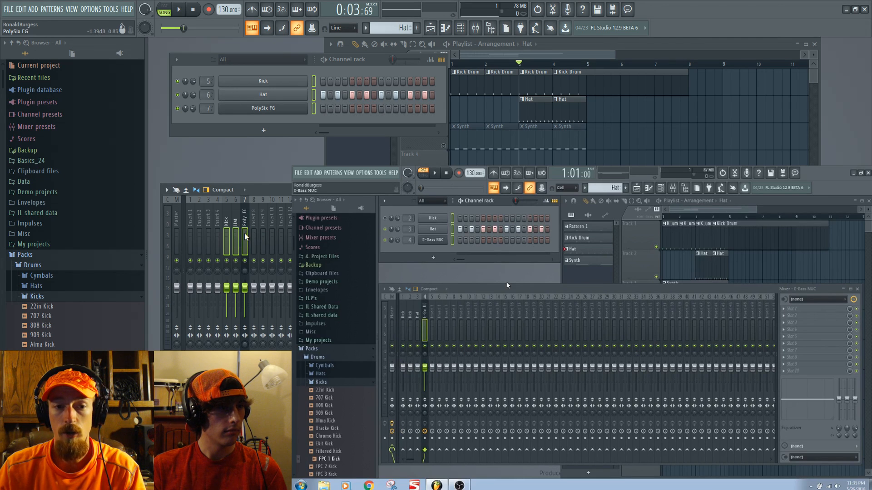
Move the selected Kick, Hat and PolySix FG tracks to mixer tracks 1 to 3
drag(239, 236, 208, 236)
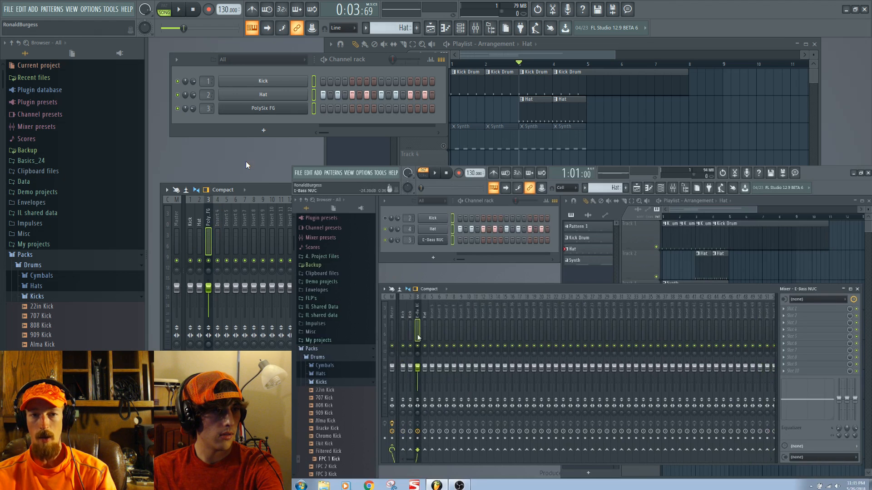
Add a Sytrus channel, close its plugin window, and link the channel with its name and colour to mixer track 4
click(225, 135)
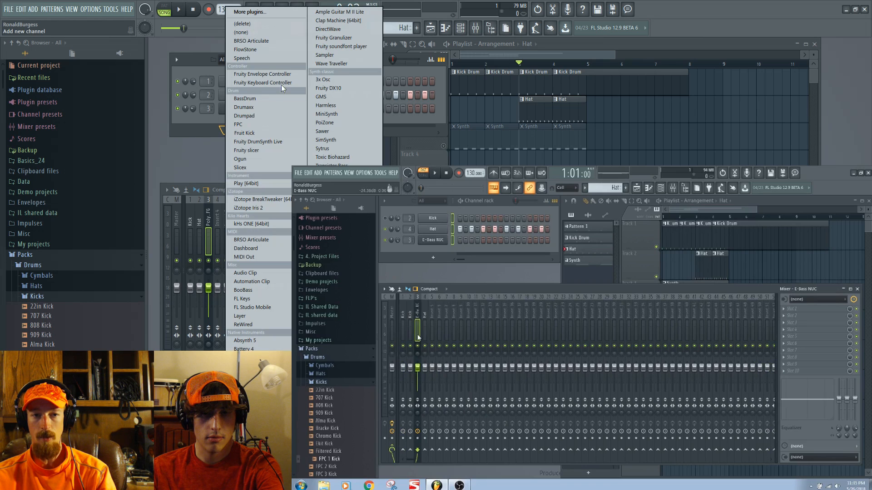
click(343, 148)
drag(225, 85, 236, 117)
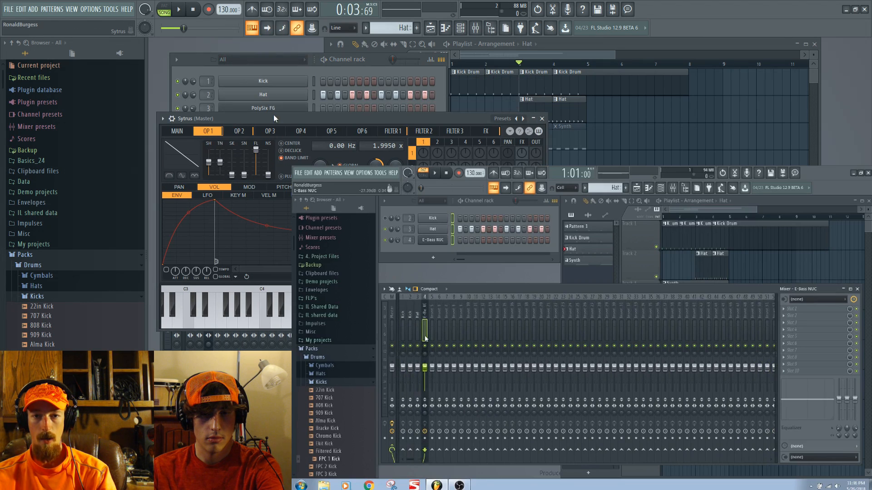
click(541, 119)
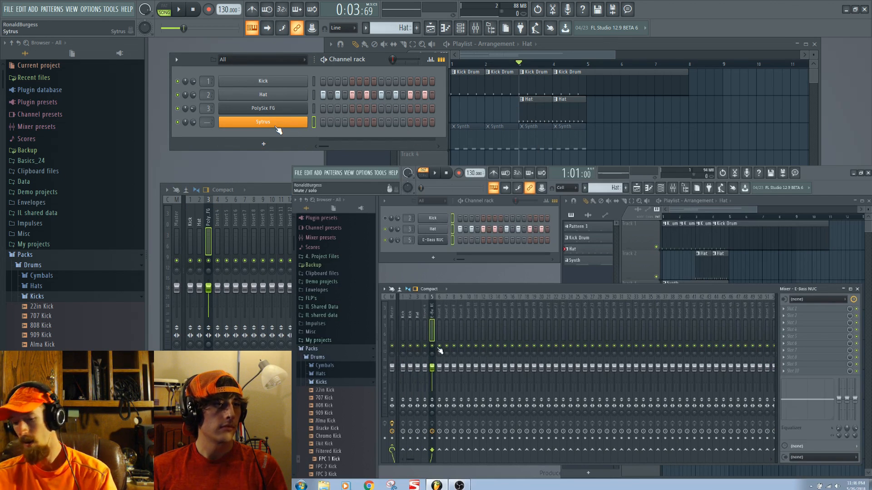
key(ctrl+l)
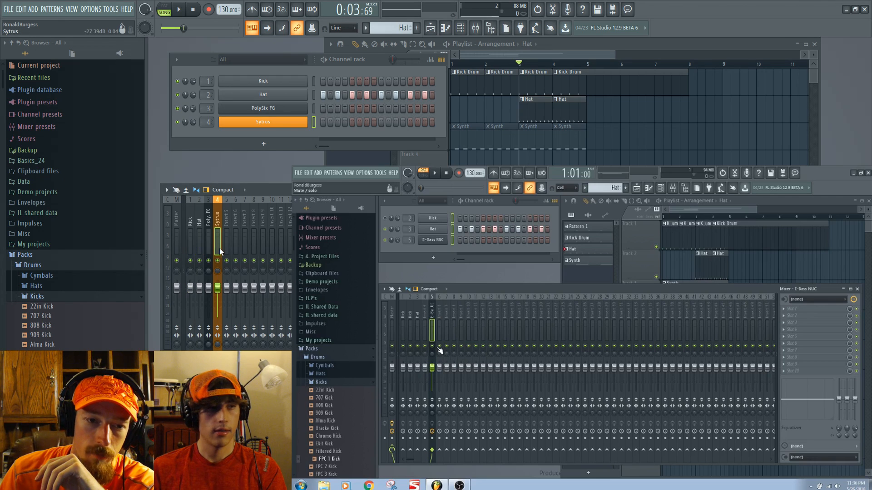
Delete the Sytrus channel from the Channel rack and reset mixer track 4 to default
right_click(287, 123)
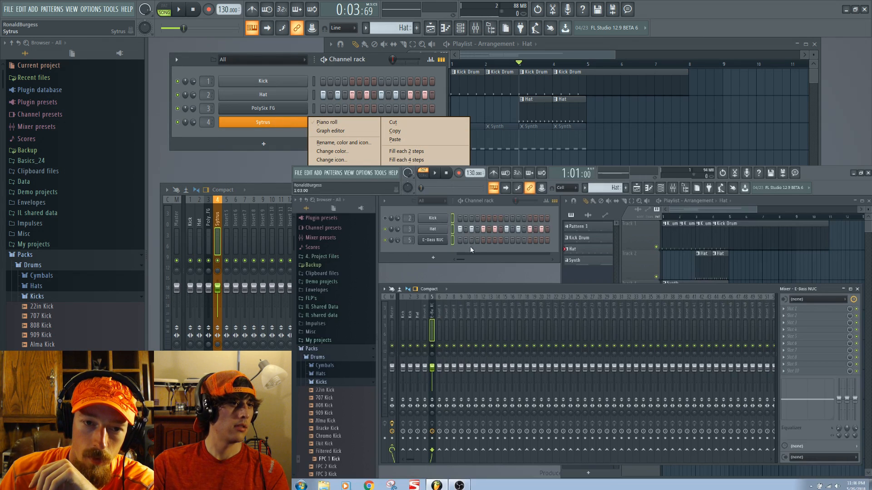
click(327, 198)
click(417, 260)
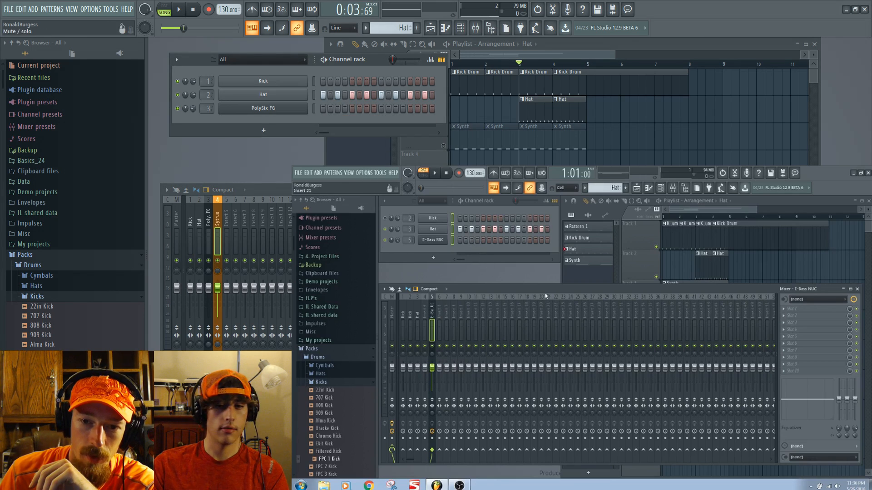
click(425, 156)
right_click(218, 230)
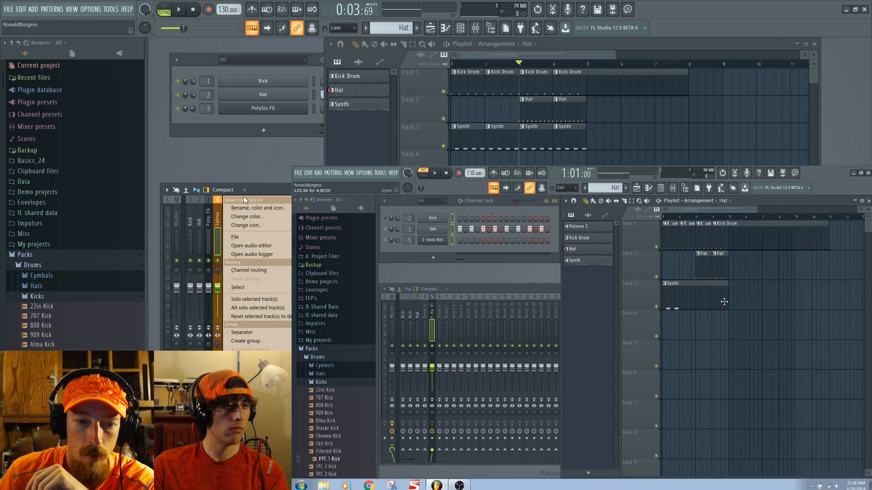
click(274, 315)
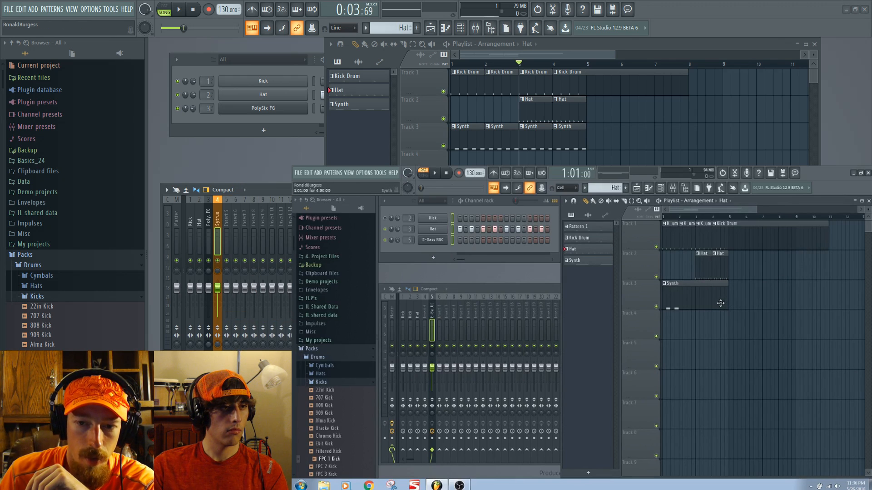
Select the Kick mixer track and move the song position to the start of the Playlist
click(187, 226)
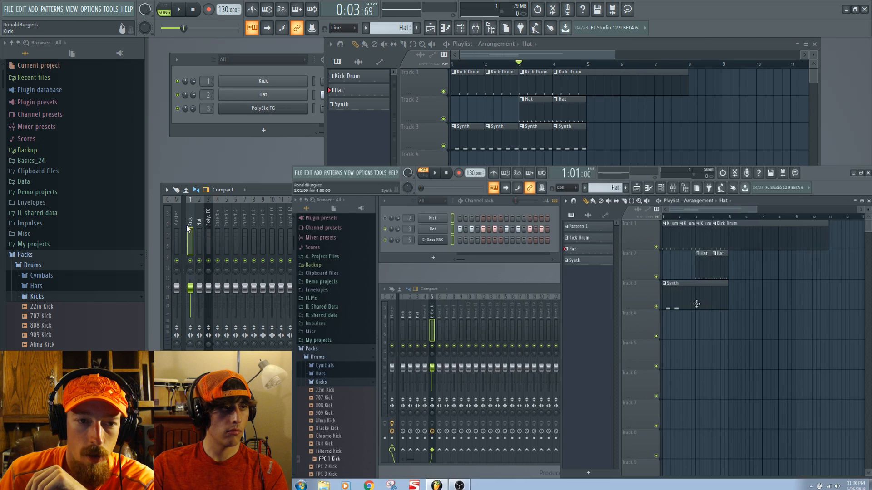
click(211, 225)
click(189, 226)
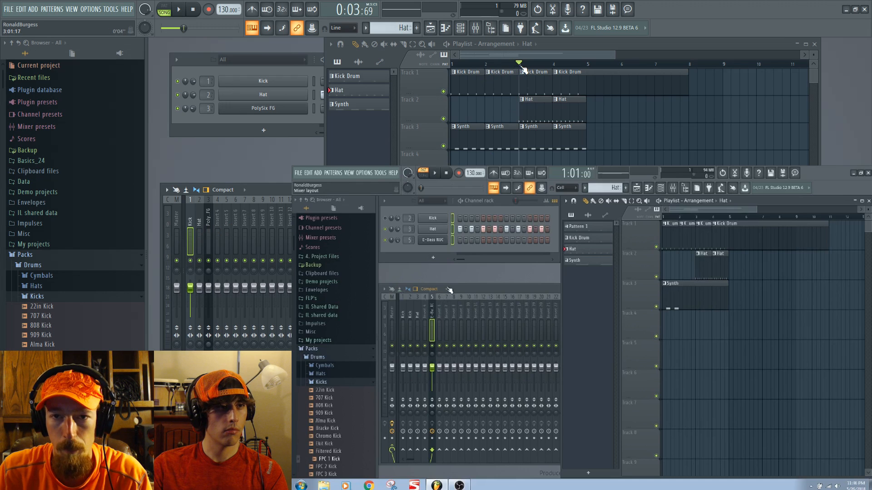
click(460, 65)
click(455, 68)
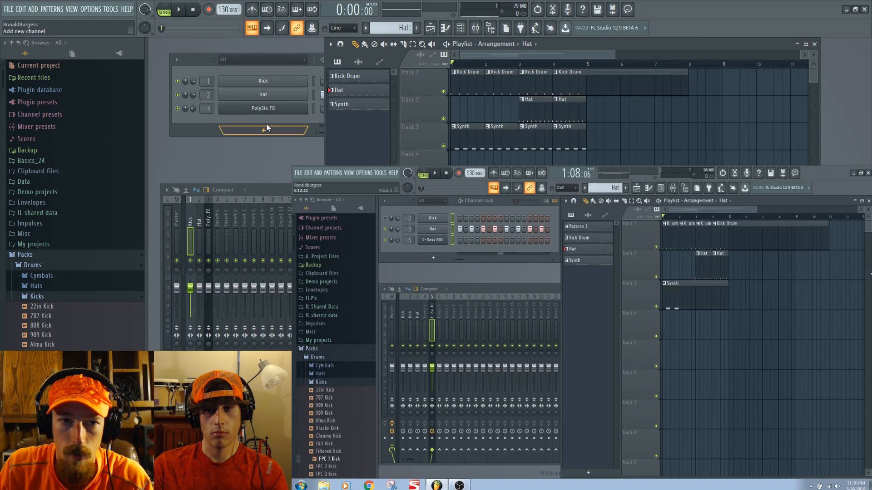
Turn off the typing keyboard to piano mode, and play the arrangement briefly from the start
click(197, 132)
click(617, 68)
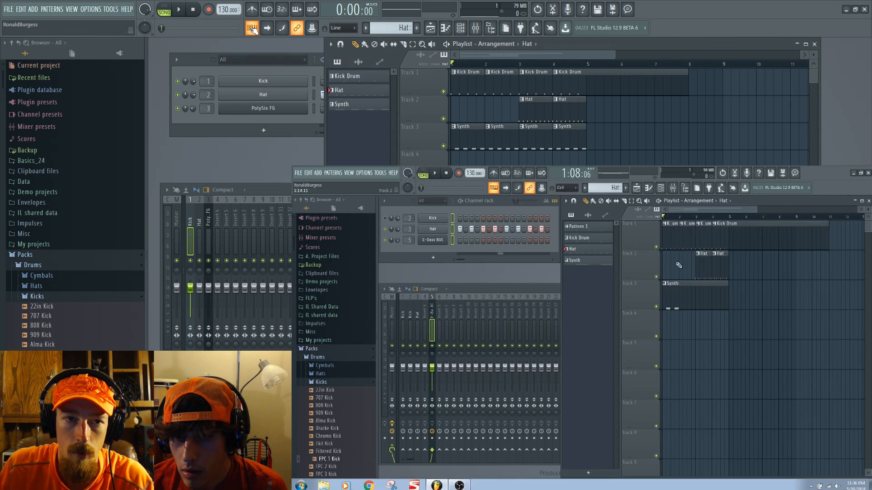
key(l)
mouse_move(525, 64)
mouse_down()
mouse_move(584, 66)
mouse_move(354, 71)
mouse_up()
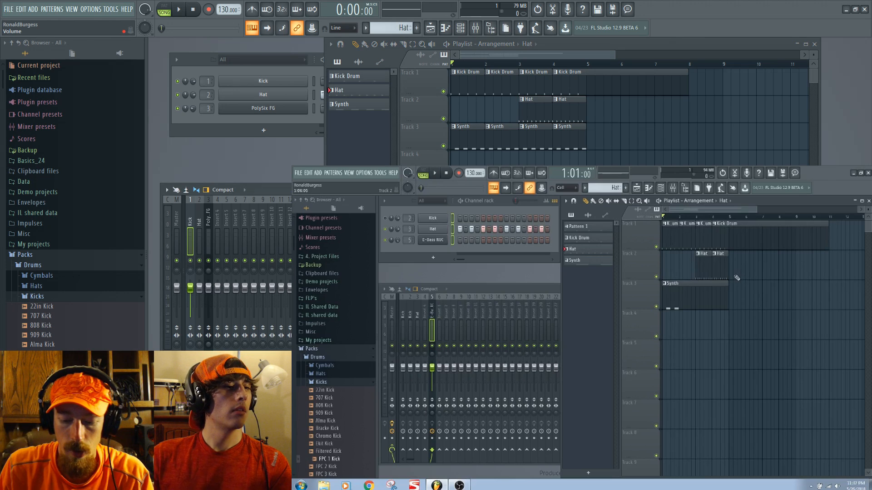
click(257, 31)
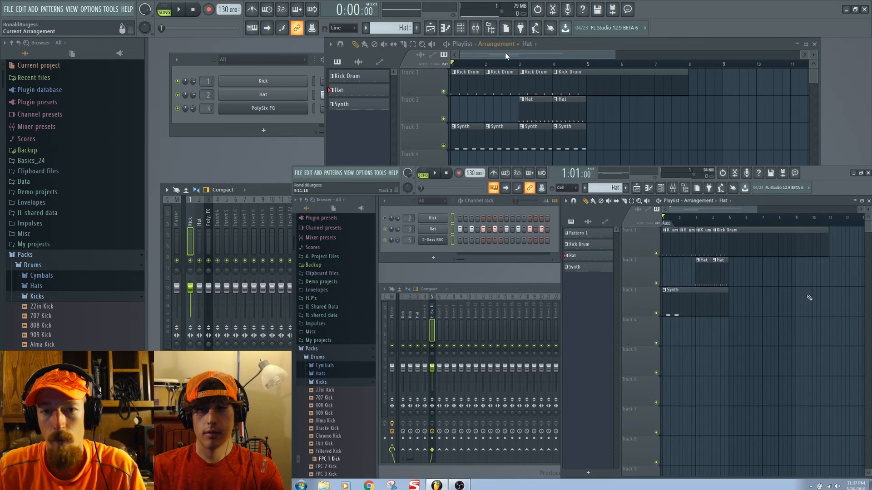
key(space)
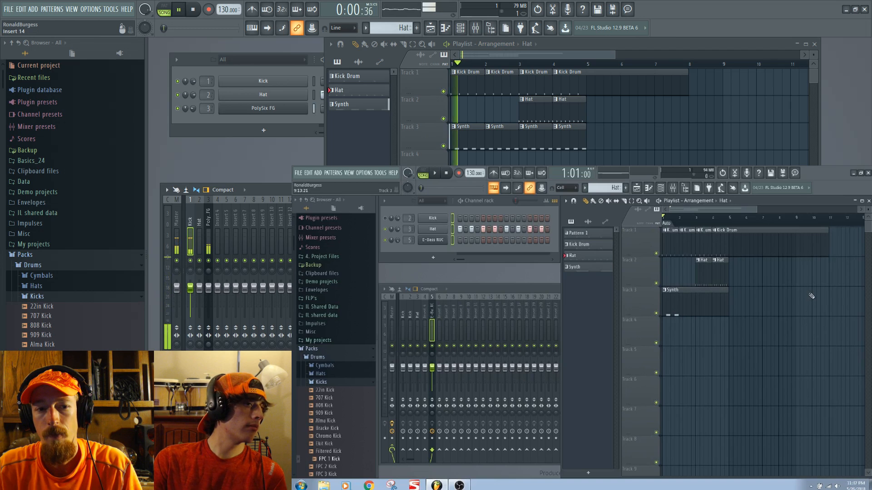
key(space)
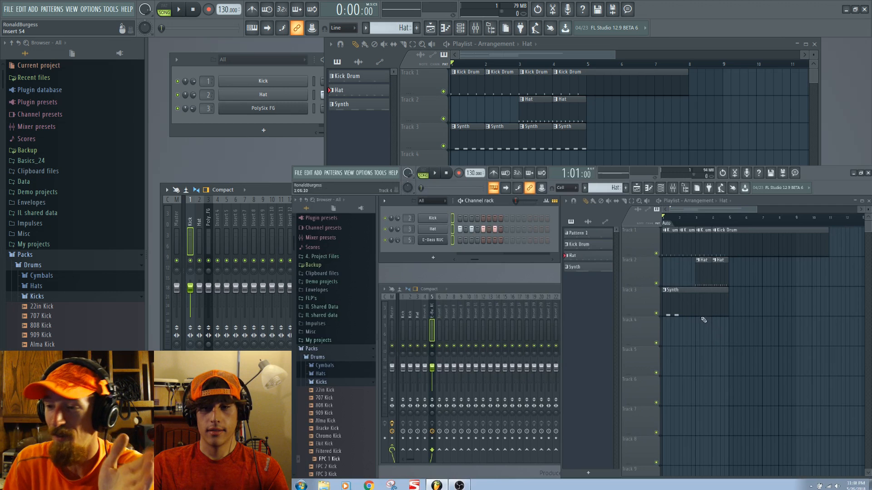
Load Fruity Parametric EQ 2 into effect slot 3 of the Kick mixer track
click(203, 242)
click(189, 242)
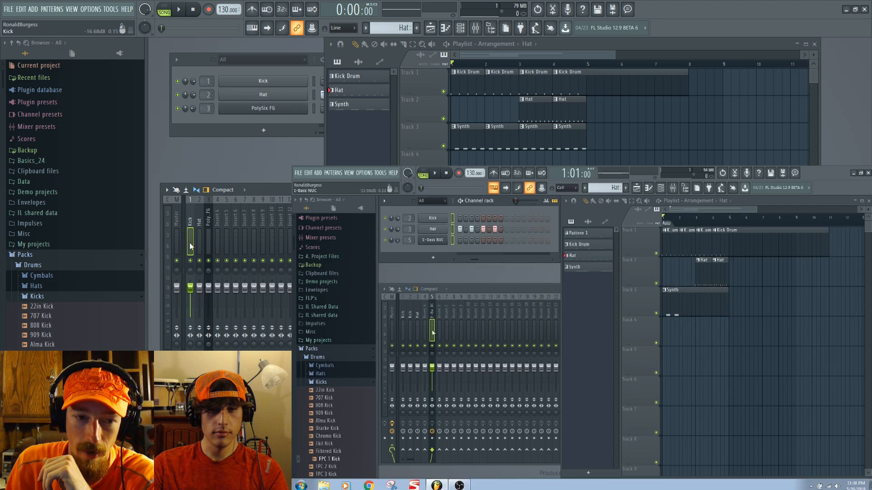
drag(190, 287, 193, 292)
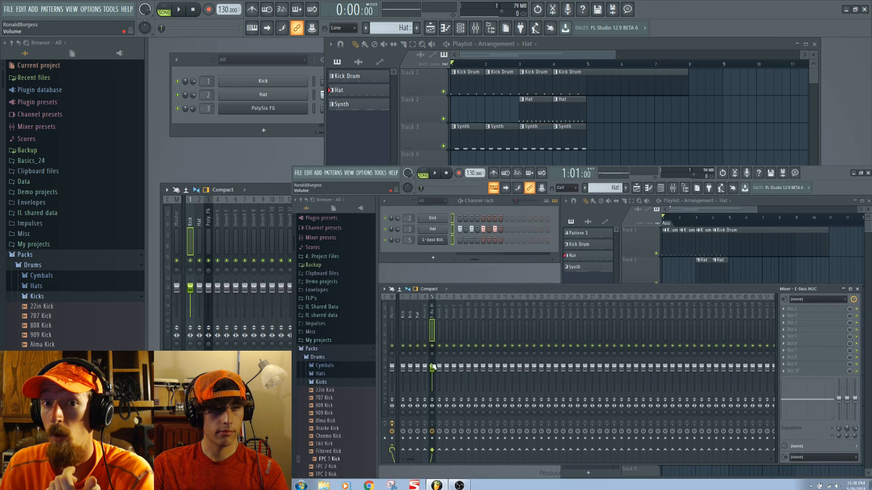
click(748, 231)
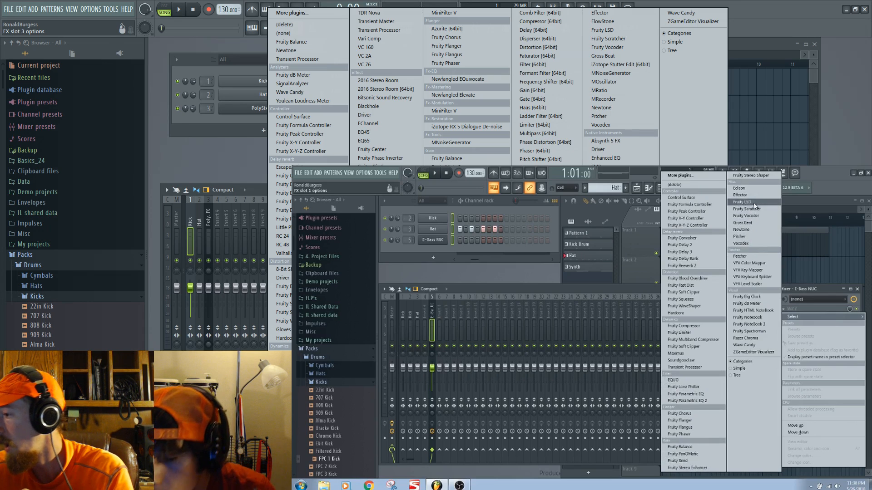
click(706, 401)
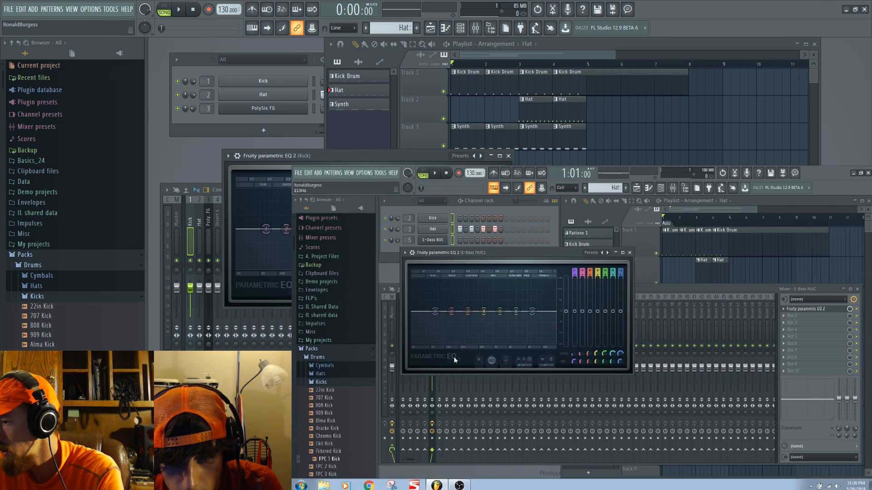
click(431, 390)
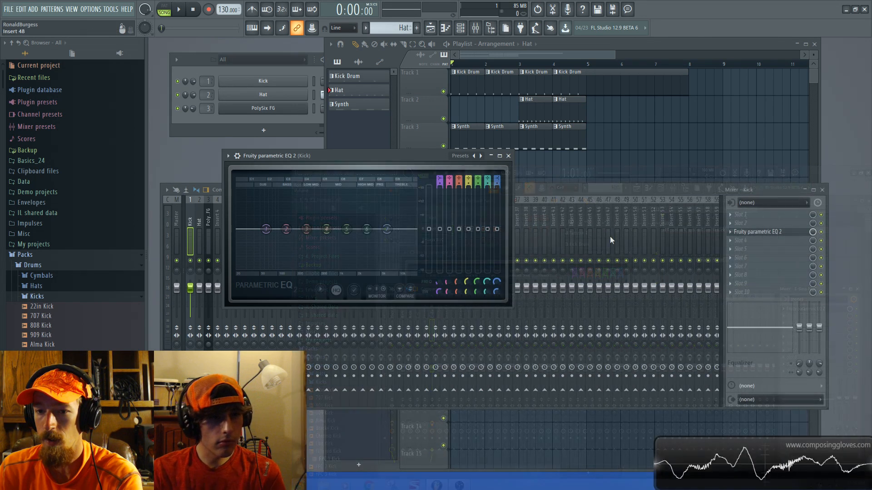
Select mixer track Insert 51, and hide and show the Mixer window repeatedly
click(614, 240)
click(599, 240)
click(545, 239)
click(645, 240)
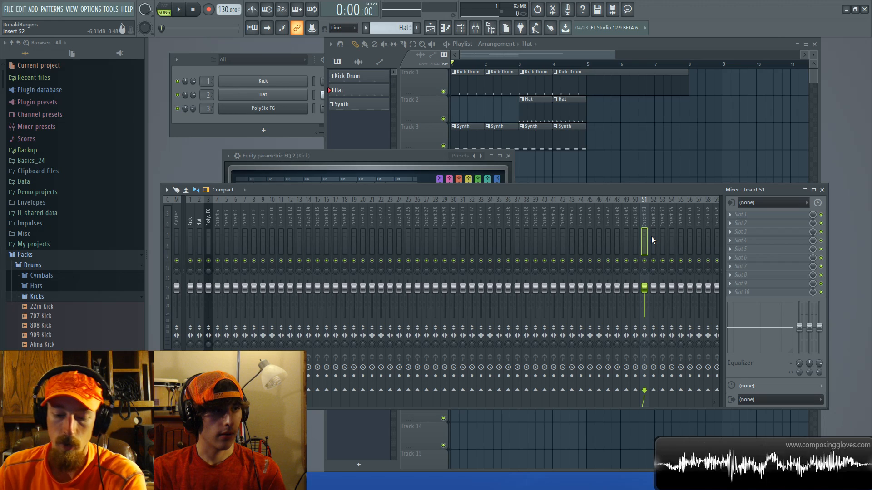
key(F9)
key(F9)
key(F9)
key(F9)
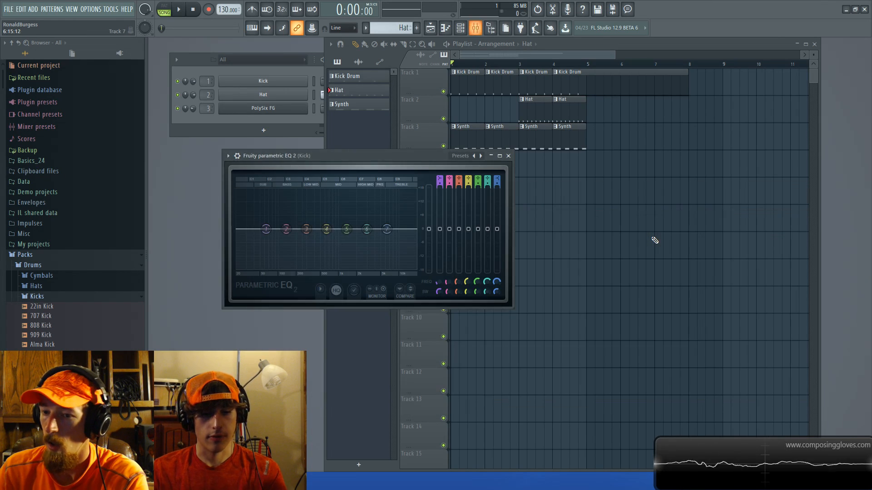
key(F9)
key(F9)
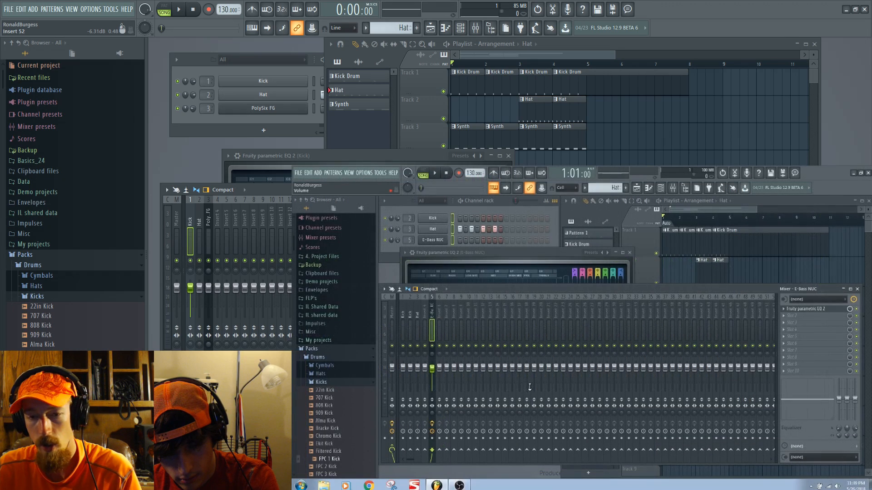
Cycle the focus repeatedly through the open Channel rack, Playlist, Mixer and equalizer windows
key(Tab)
key(Tab)
key(Tab)
key(Tab)
key(Tab)
key(Tab)
key(Tab)
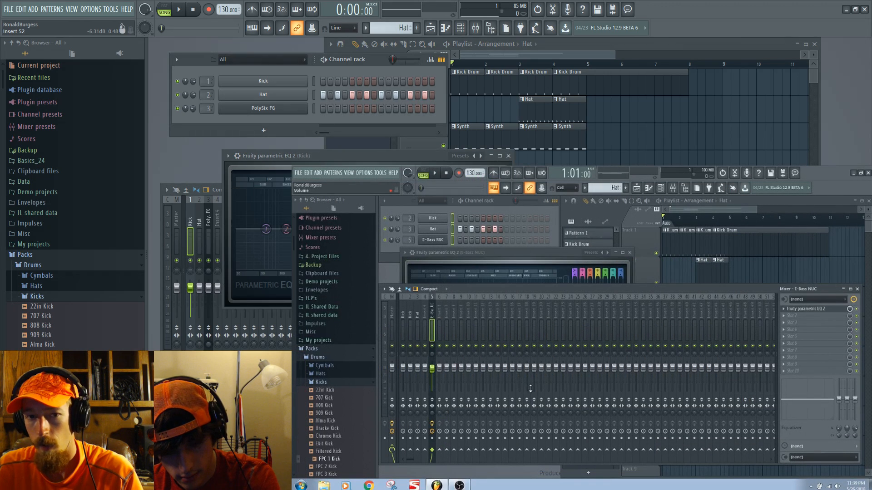
key(Tab)
key(Tab)
key(Tab)
key(Tab)
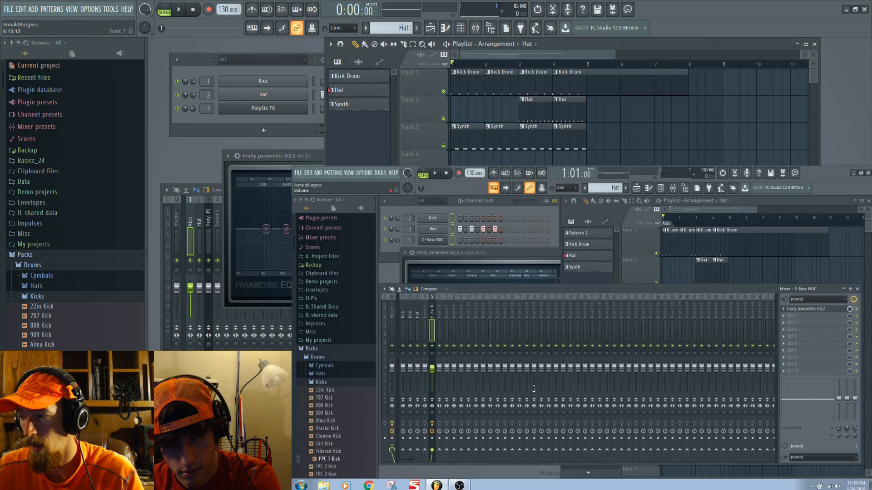
key(Tab)
key(Tab)
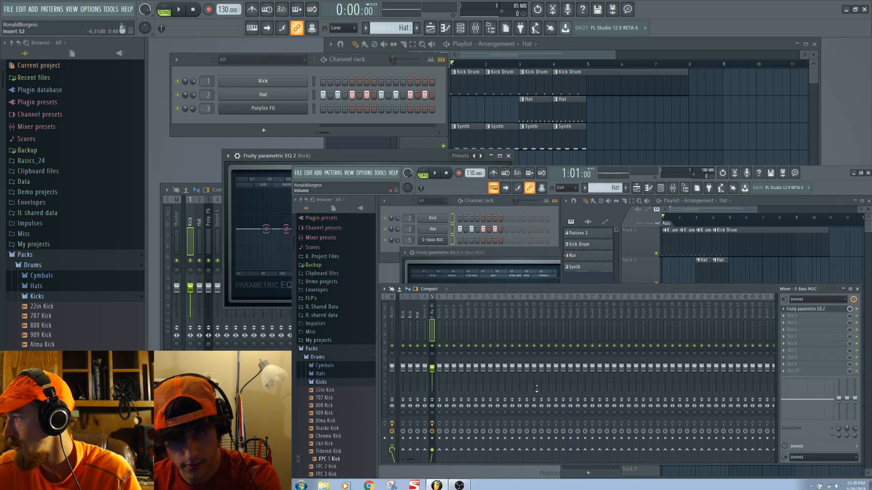
key(Tab)
key(Tab)
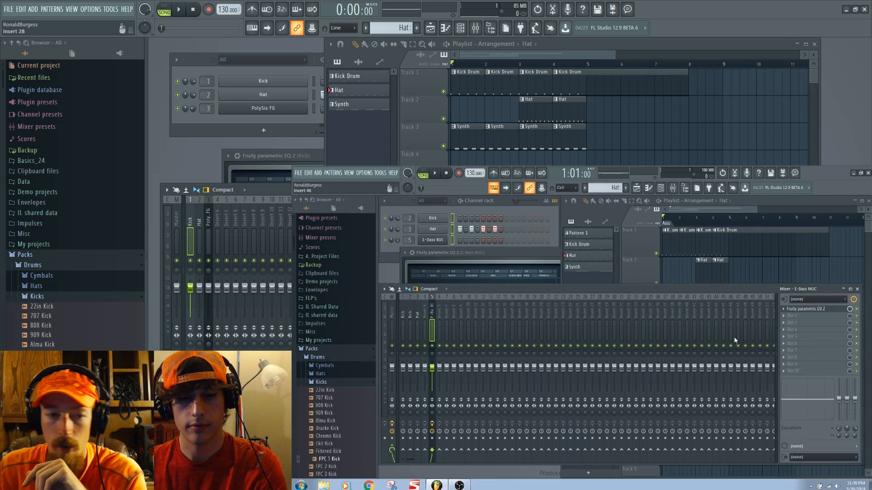
Load Fruity Parametric EQ 2 into effect slot 2 of the PolySix FG mixer track and move its window over the Playlist
click(209, 233)
click(650, 309)
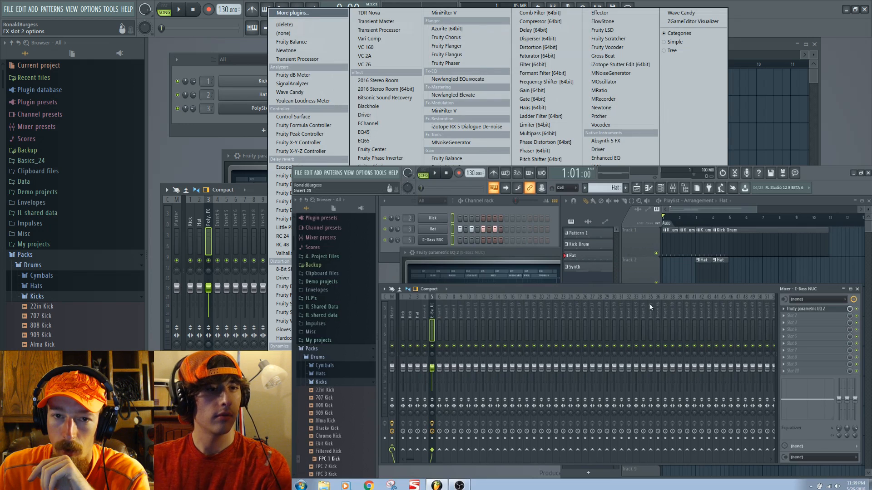
click(291, 399)
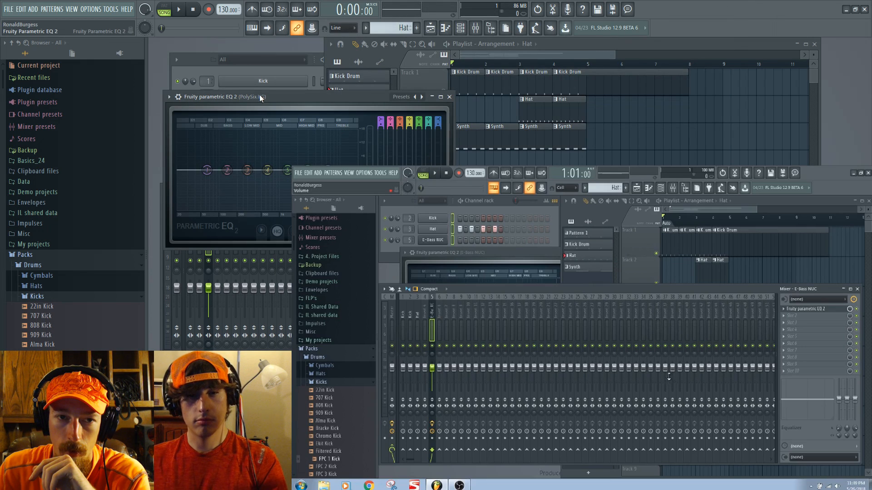
drag(272, 98, 415, 99)
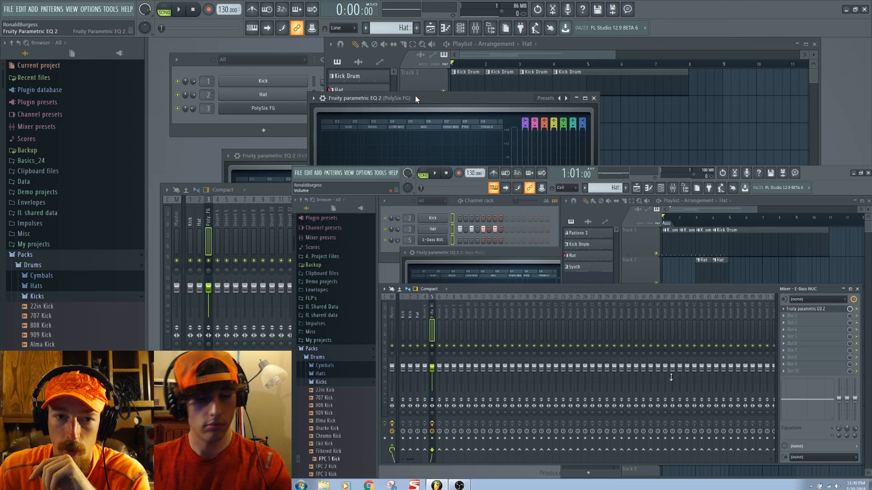
Bring up the Kick's Fruity Parametric EQ 2 window, close it, and select the Kick mixer track
click(234, 171)
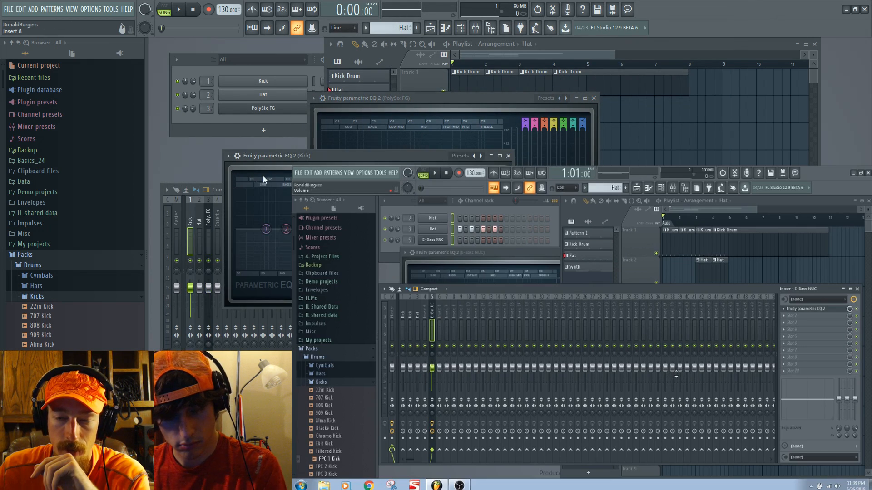
click(509, 156)
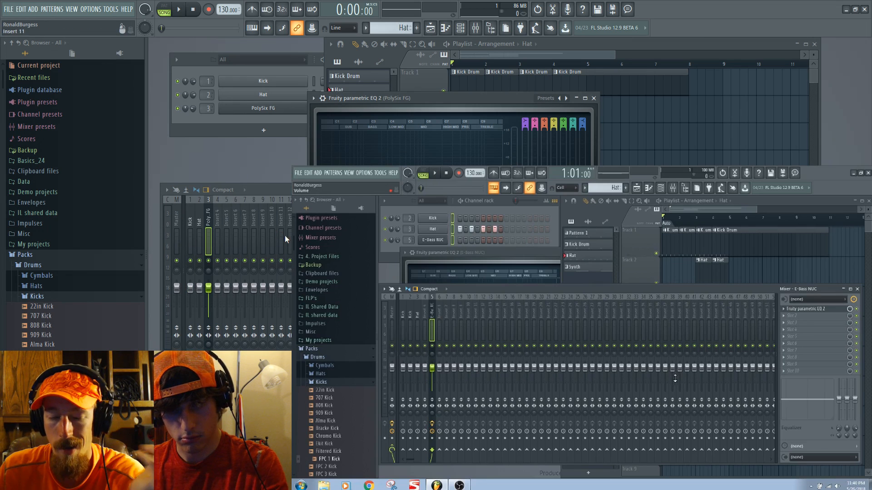
click(190, 234)
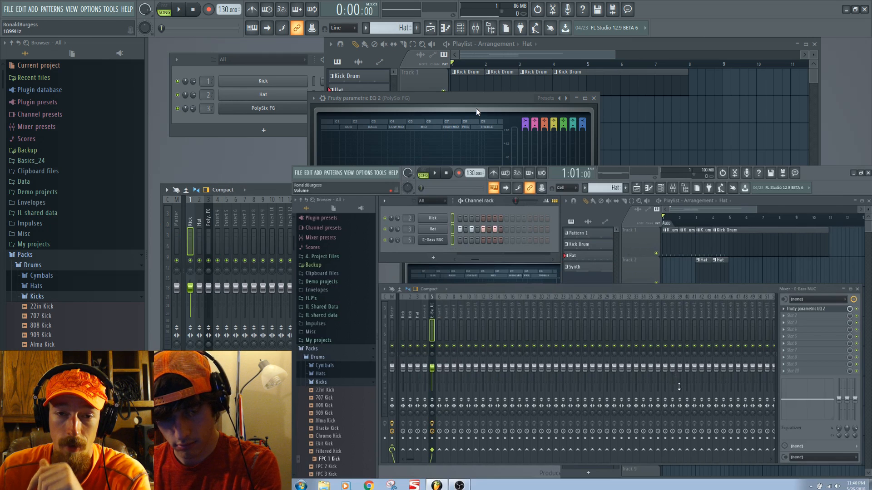
Bring the PolySix FG equalizer window forward, move it down to uncover the Playlist's first tracks, and briefly play the song
click(488, 98)
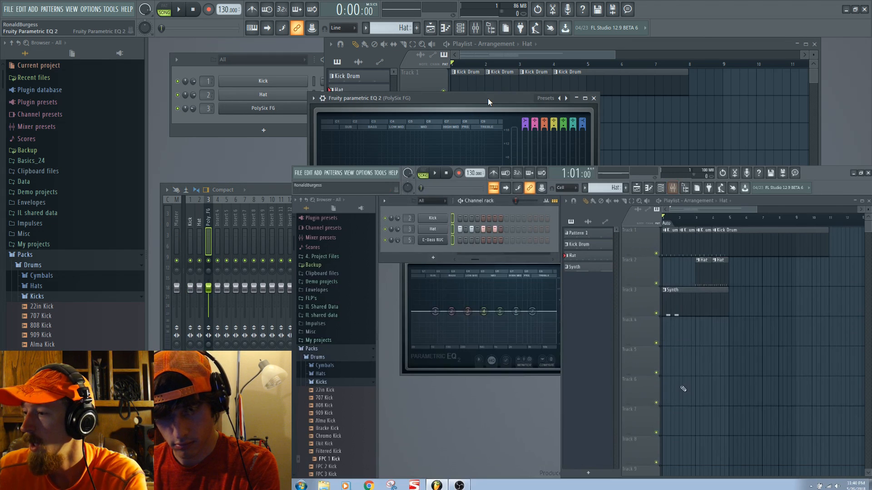
drag(487, 98, 475, 138)
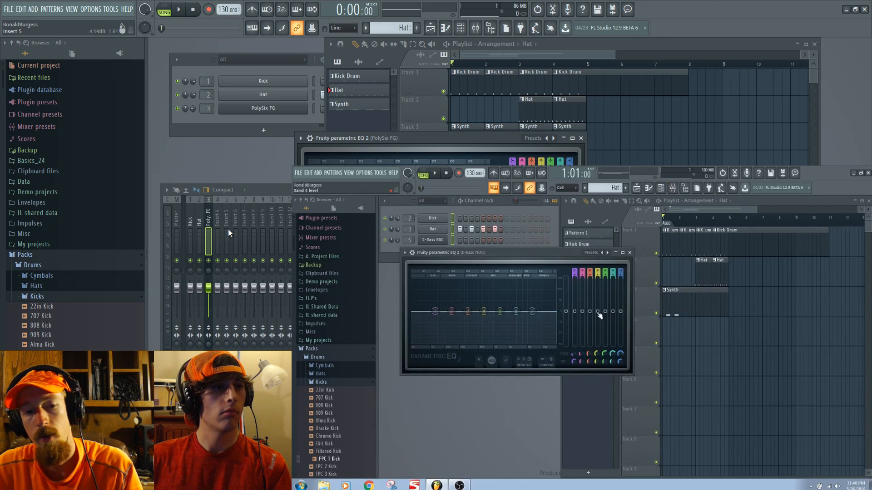
key(space)
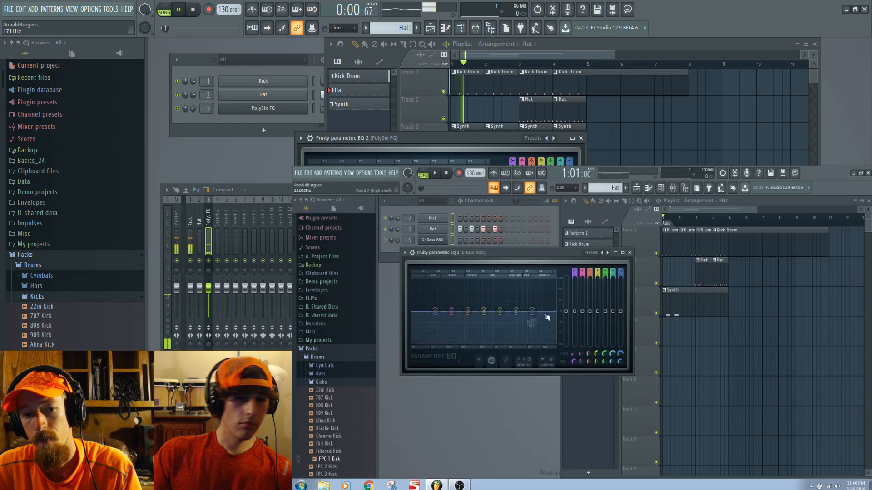
key(space)
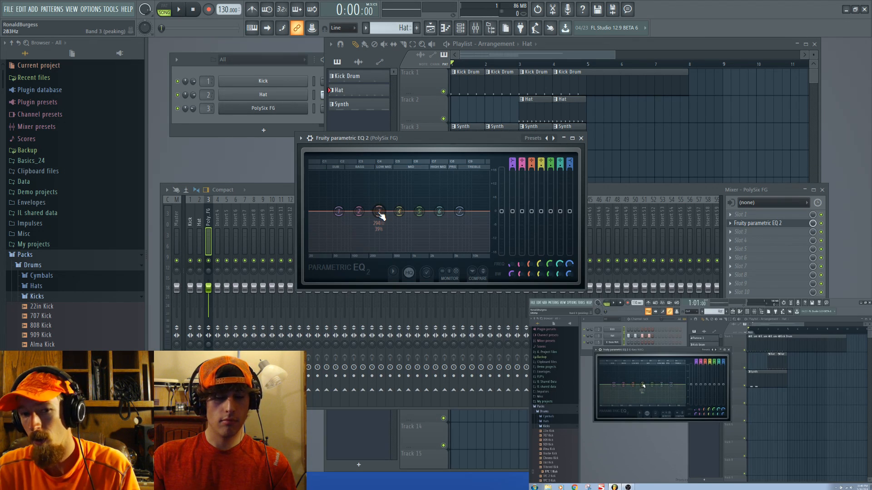
Raise band 3 of the PolySix FG equalizer to about 1.5 dB near 331 Hz, audition the song, and close the equalizer window
mouse_move(380, 212)
mouse_down()
mouse_move(380, 249)
mouse_move(377, 178)
mouse_move(378, 216)
mouse_move(353, 249)
mouse_move(480, 173)
mouse_move(336, 171)
mouse_move(349, 172)
mouse_move(370, 249)
mouse_move(382, 208)
mouse_up()
key(space)
key(space)
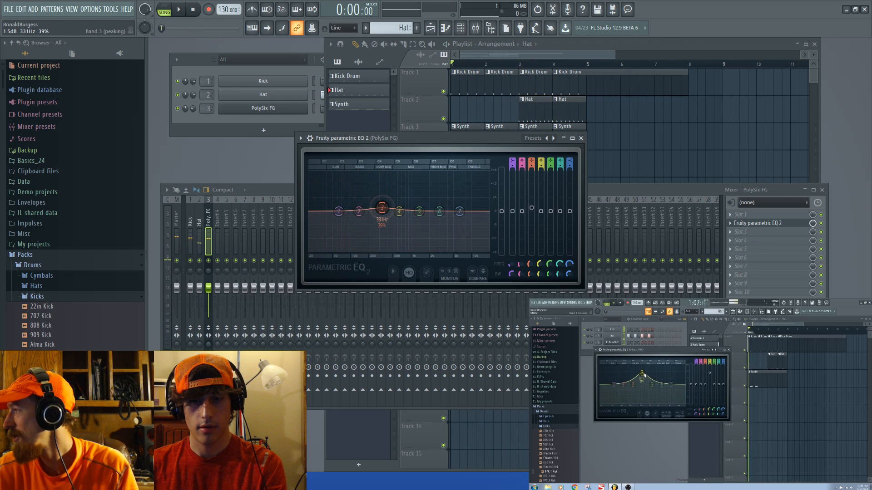
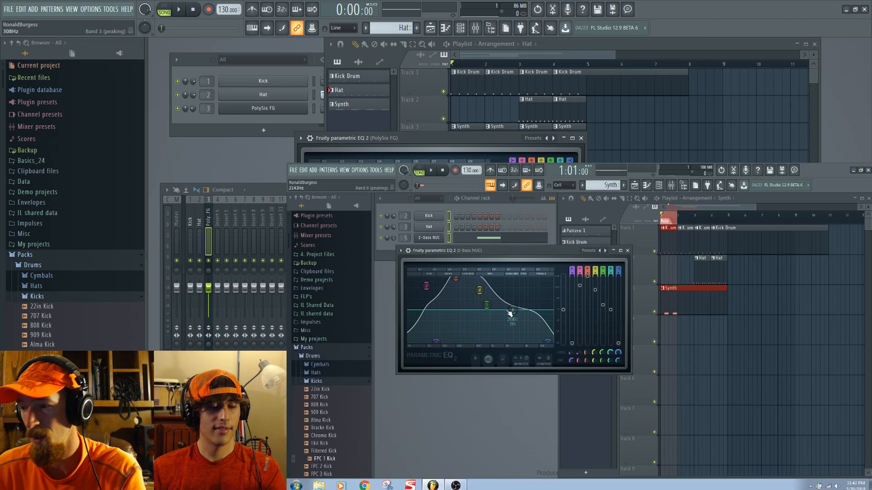
click(581, 138)
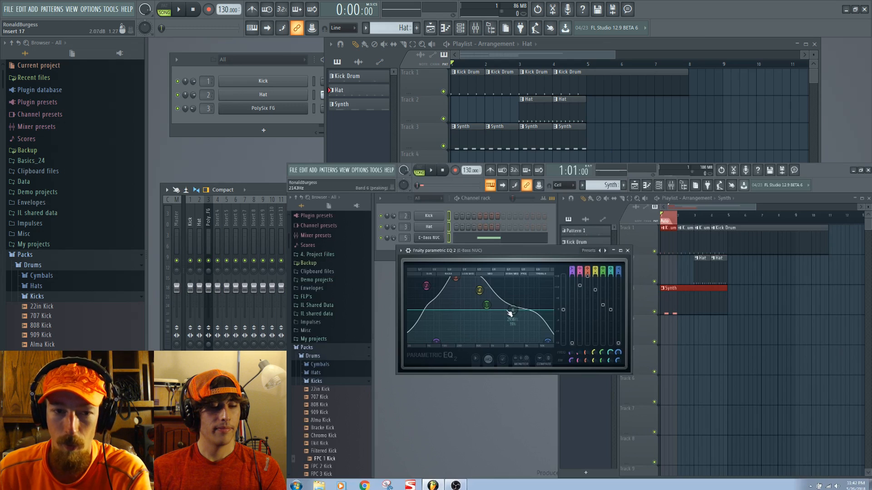
Select the Kick, Hat and PolySix FG mixer tracks in turn to compare their effect slots, ending on the Kick track
click(190, 235)
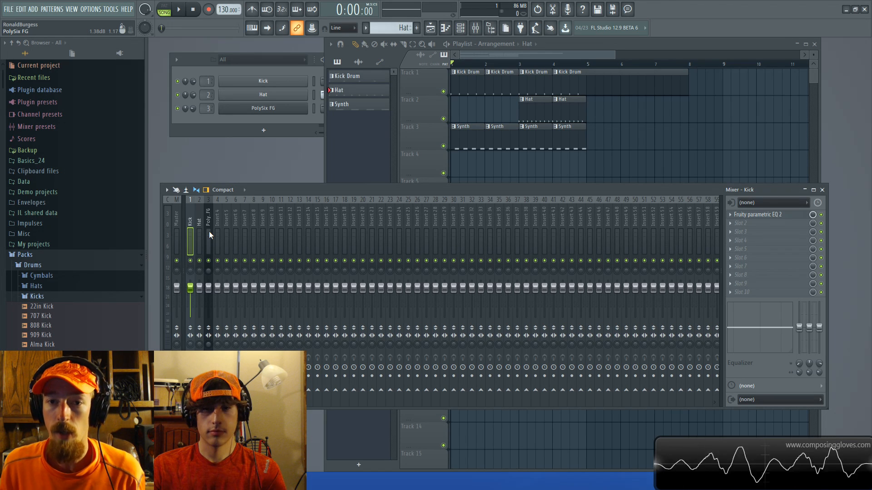
click(199, 241)
click(188, 247)
click(207, 247)
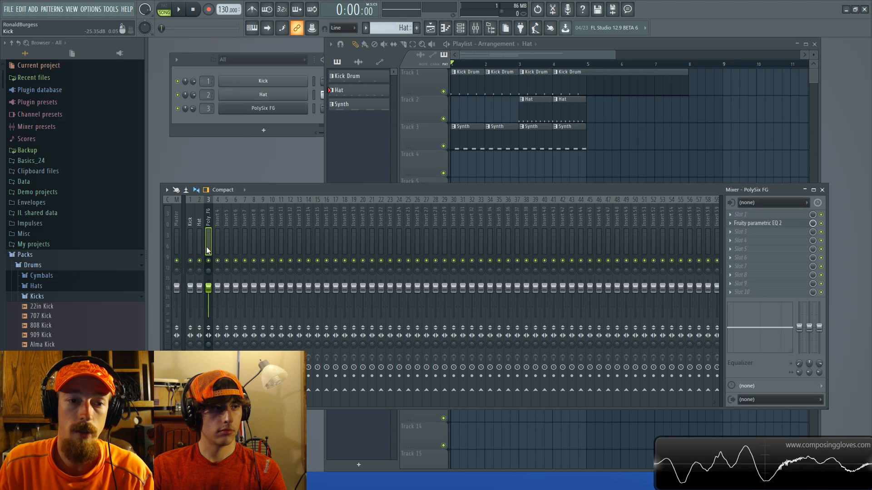
click(199, 240)
click(190, 246)
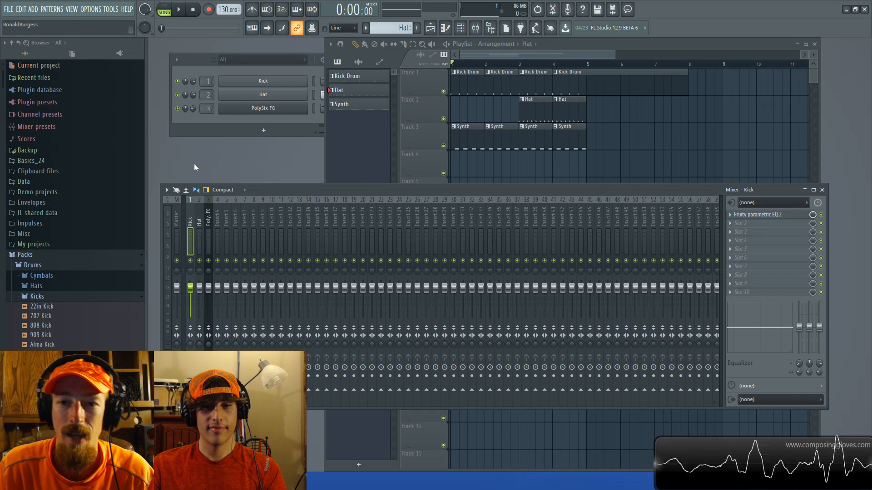
Bring the Playlist forward, zoom its timeline out to about 21 bars, and return the Mixer to the front
click(548, 56)
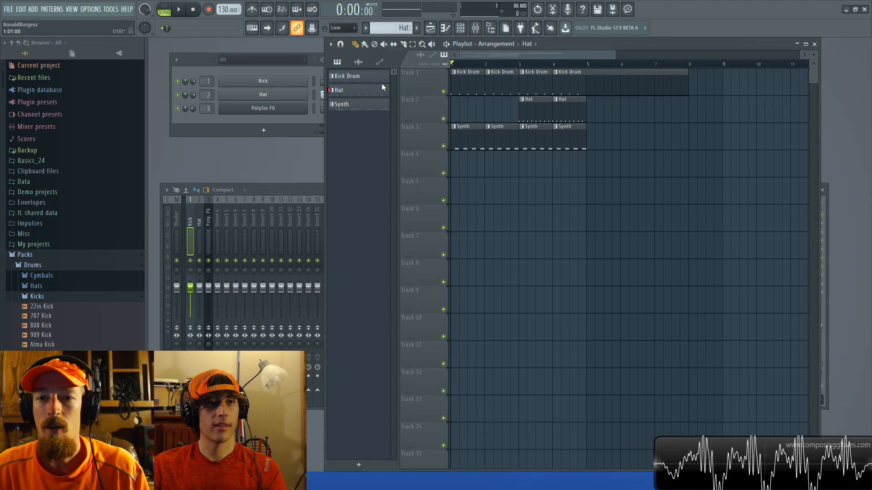
scroll(550, 222, down, 3)
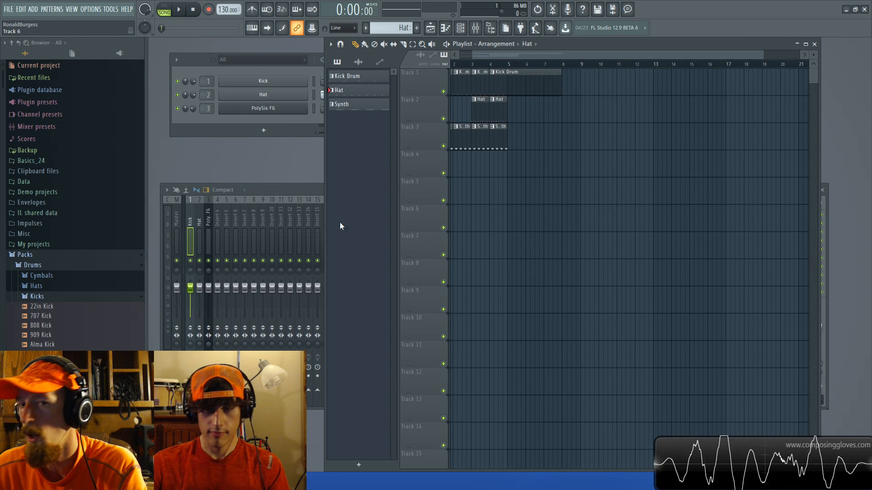
click(267, 190)
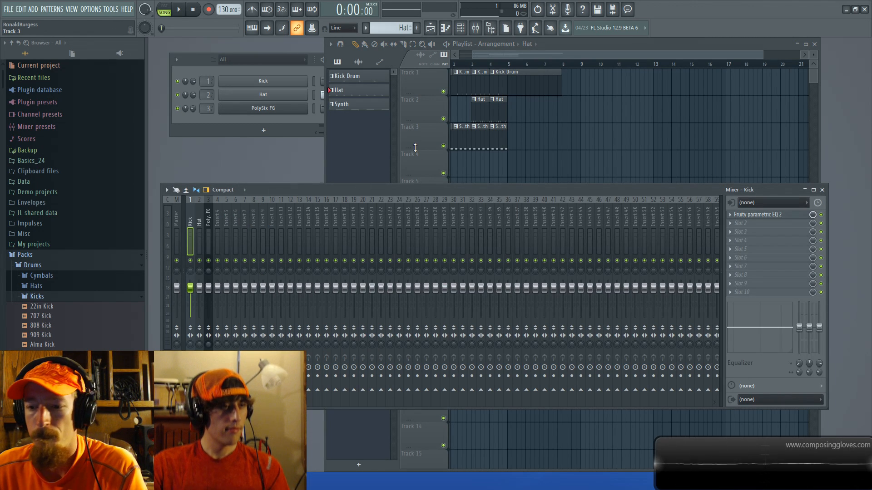